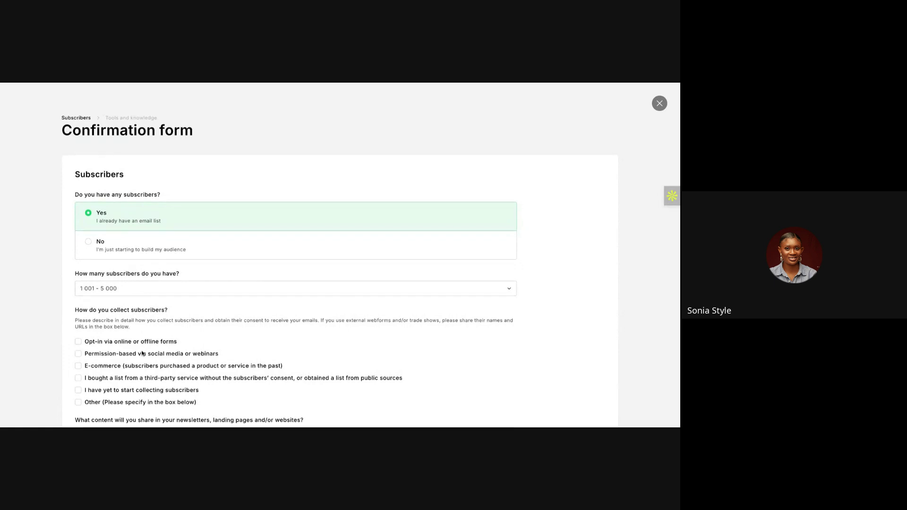
Scroll down the Confirmation form to review the Subscribers section answers
scroll(139, 350, "down", 3)
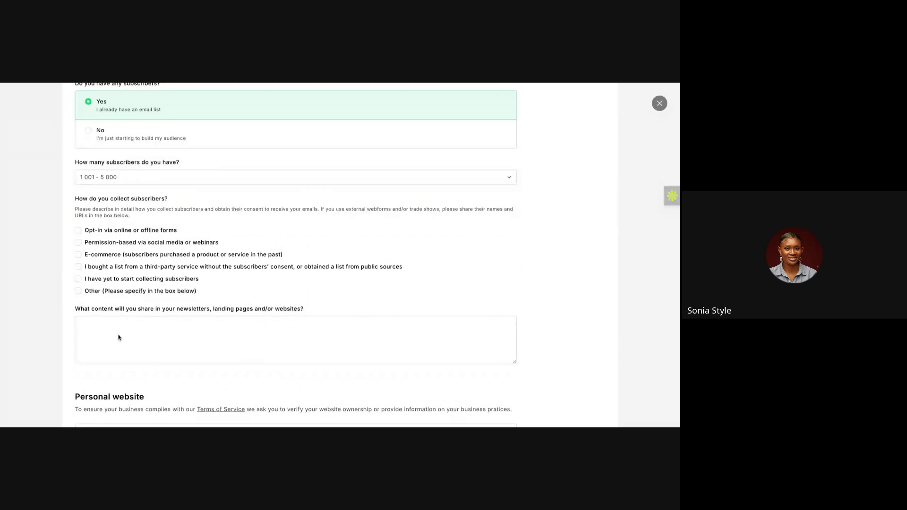
Answer No to having subscribers and place the cursor in the content answer box
scroll(118, 338, "up", 3)
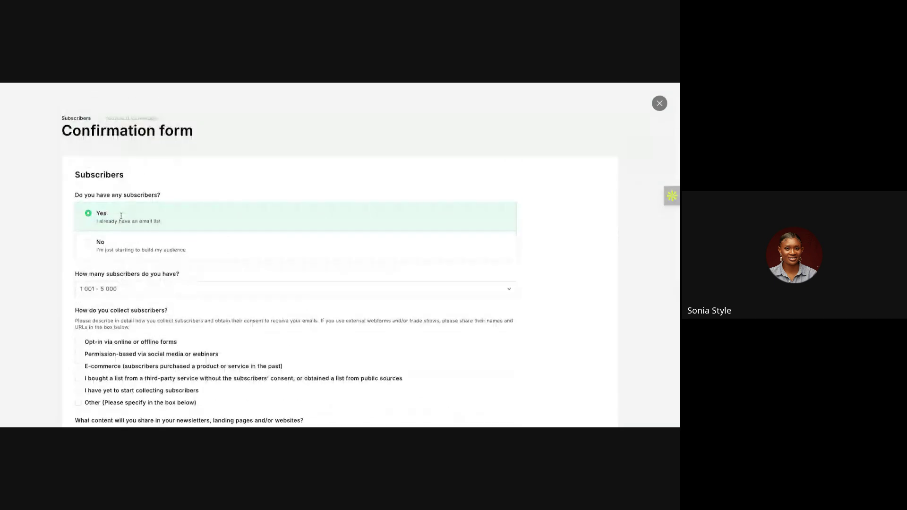
left_click(88, 242)
left_click(115, 302)
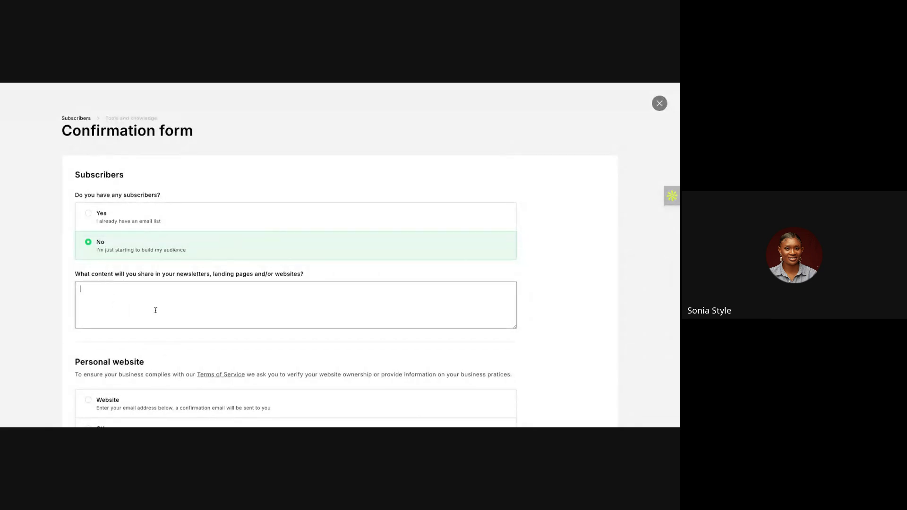
left_click(121, 85)
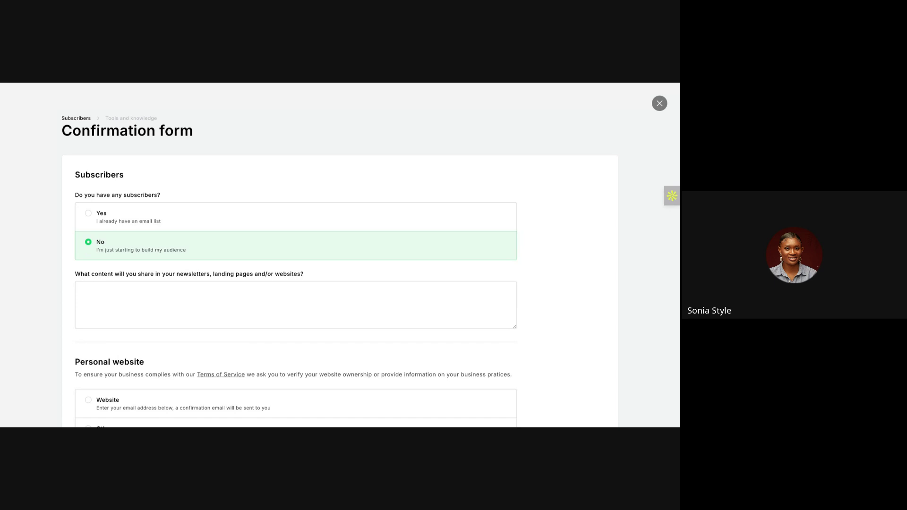
left_click(159, 294)
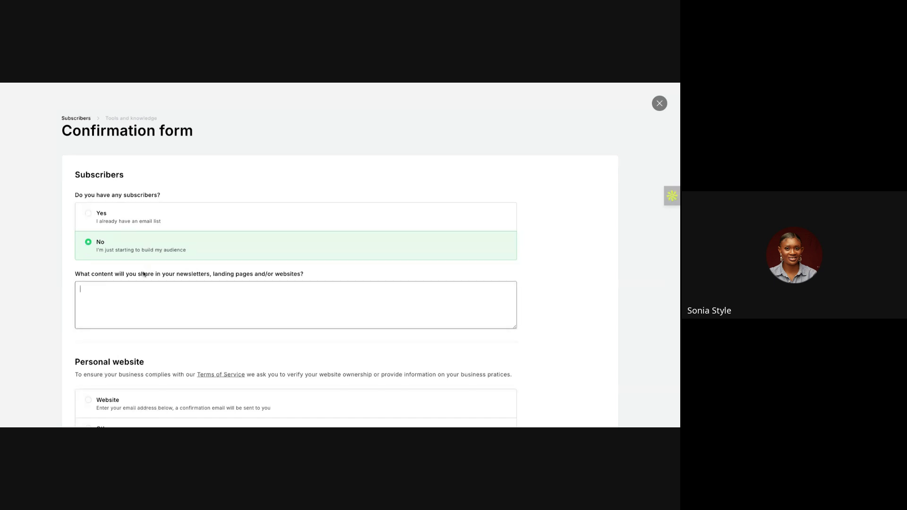
scroll(87, 330, "down", 2)
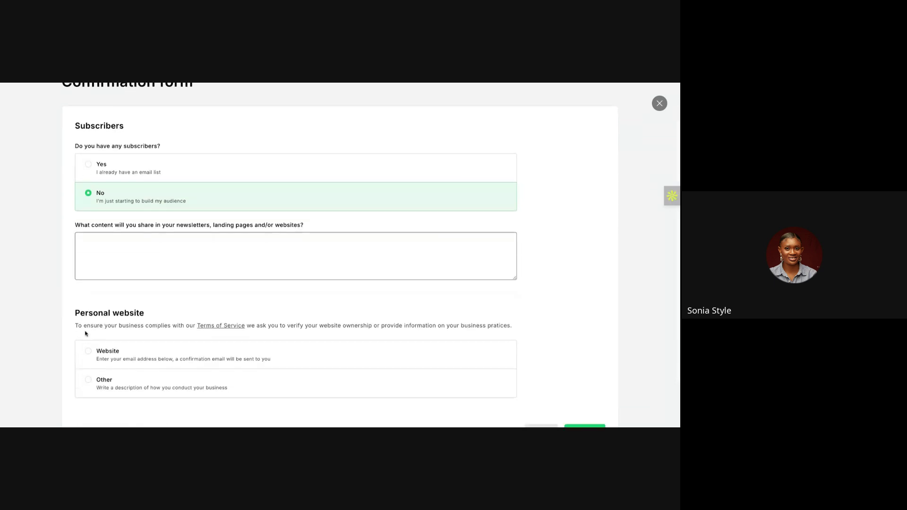
scroll(85, 334, "up", 2)
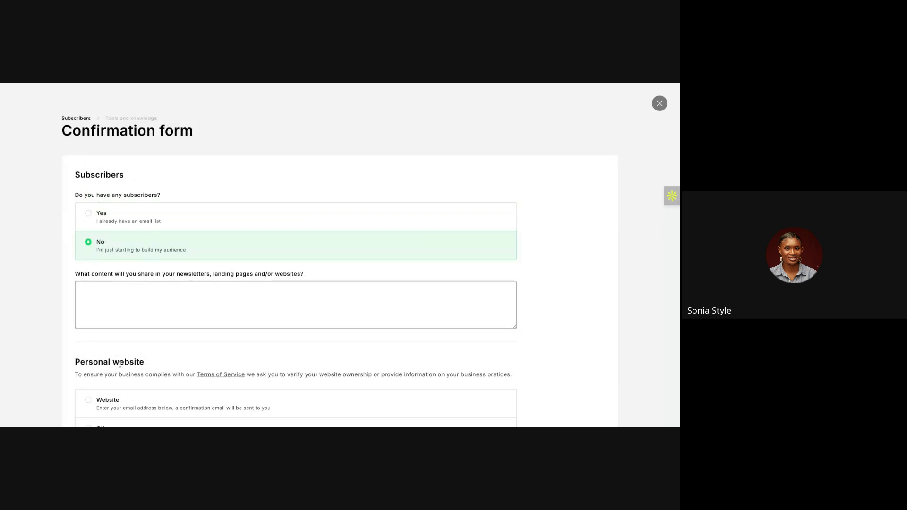
scroll(126, 345, "down", 1)
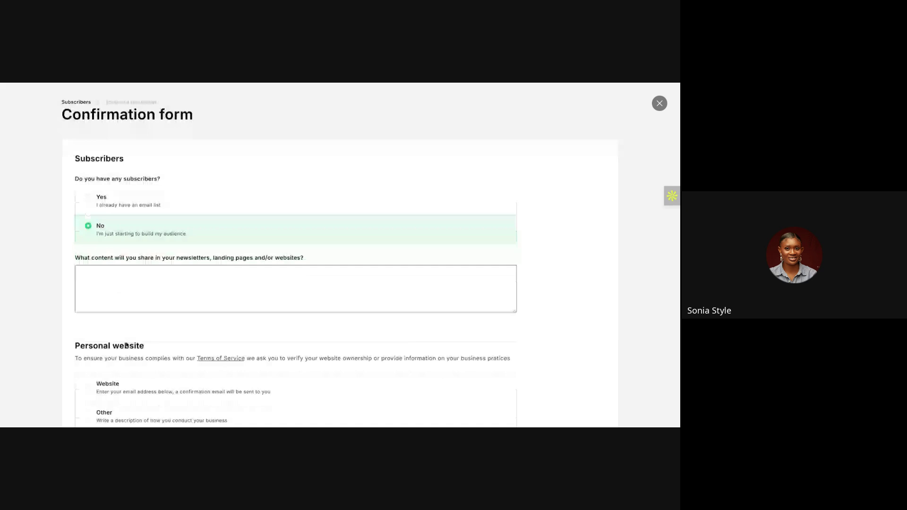
scroll(126, 345, "up", 1)
left_click(123, 307)
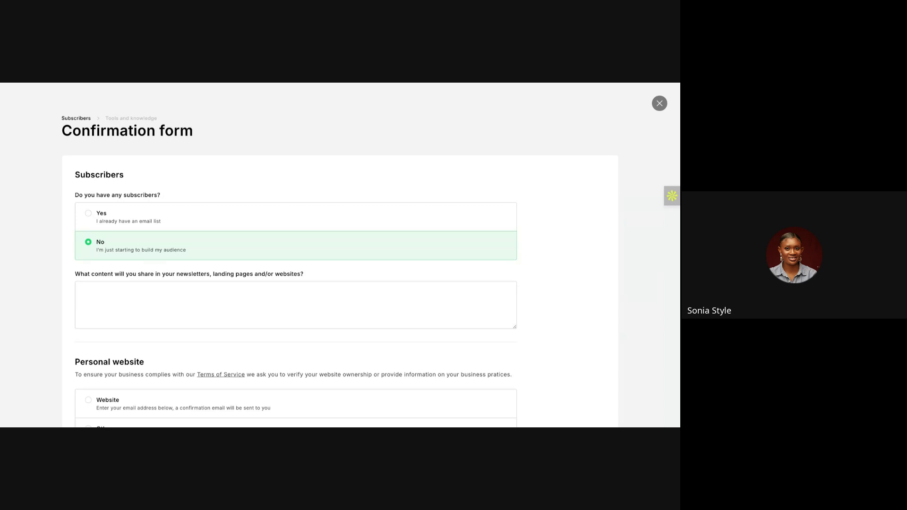
Change the subscriber answer back to Yes so the subscriber count questions appear
key("Tab")
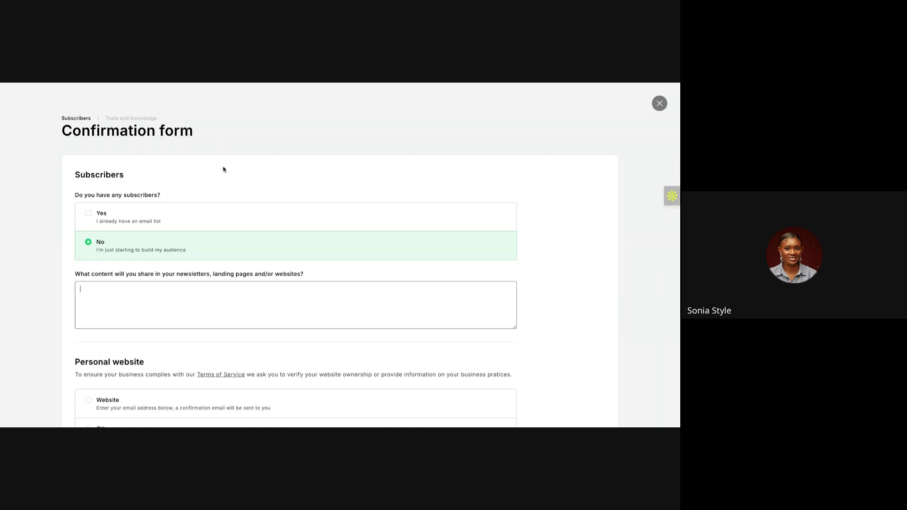
left_click(88, 215)
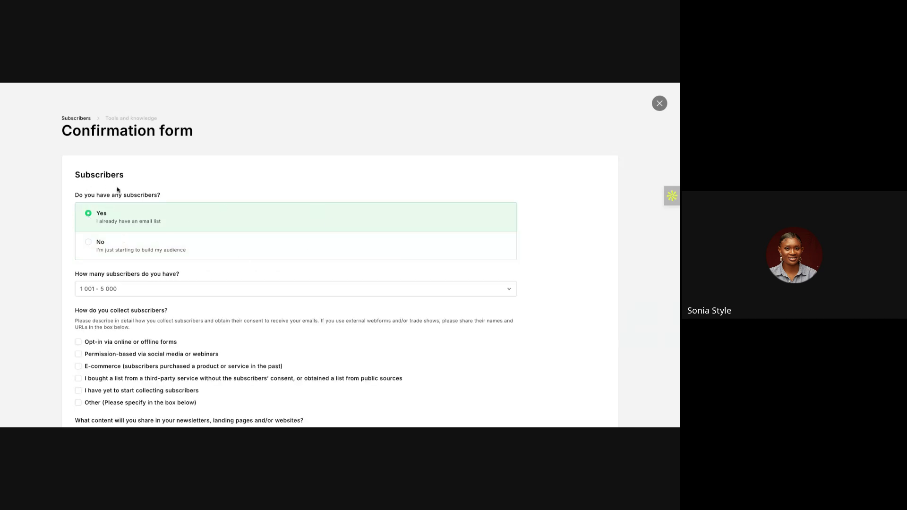
left_click(88, 243)
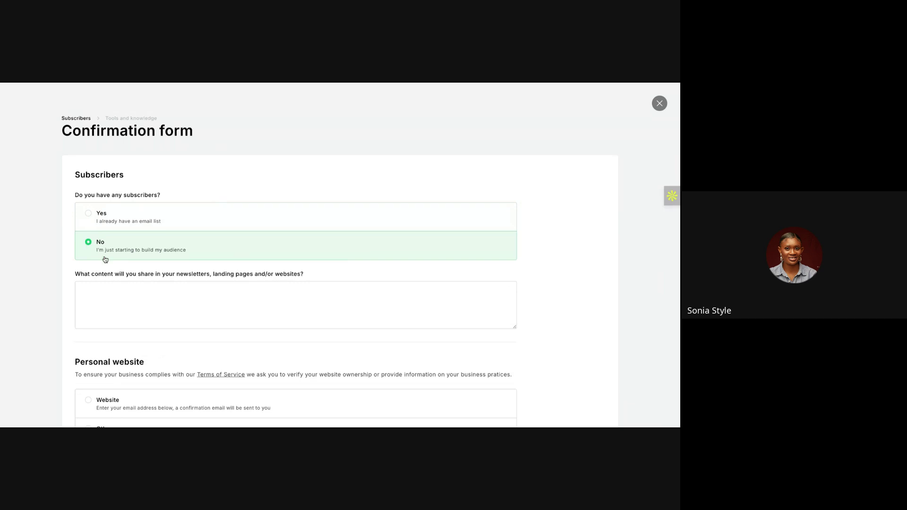
left_click(82, 292)
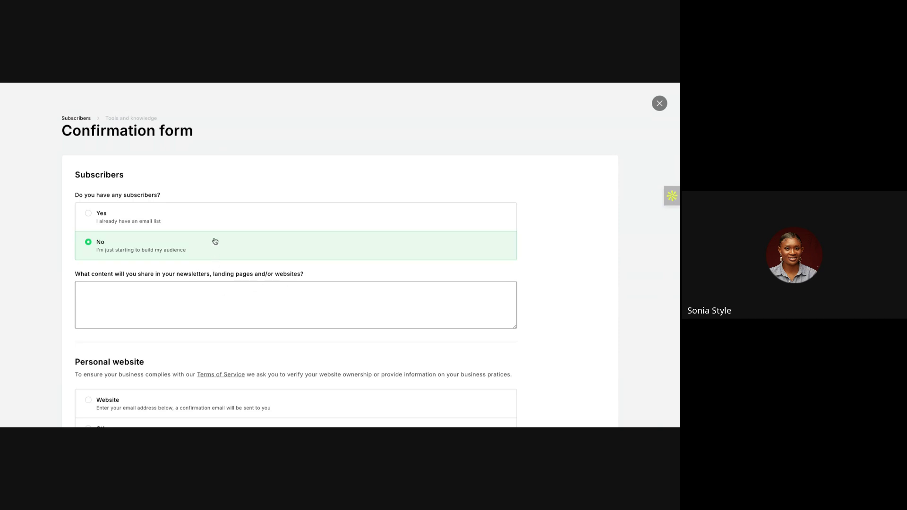
scroll(202, 293, "down", 1)
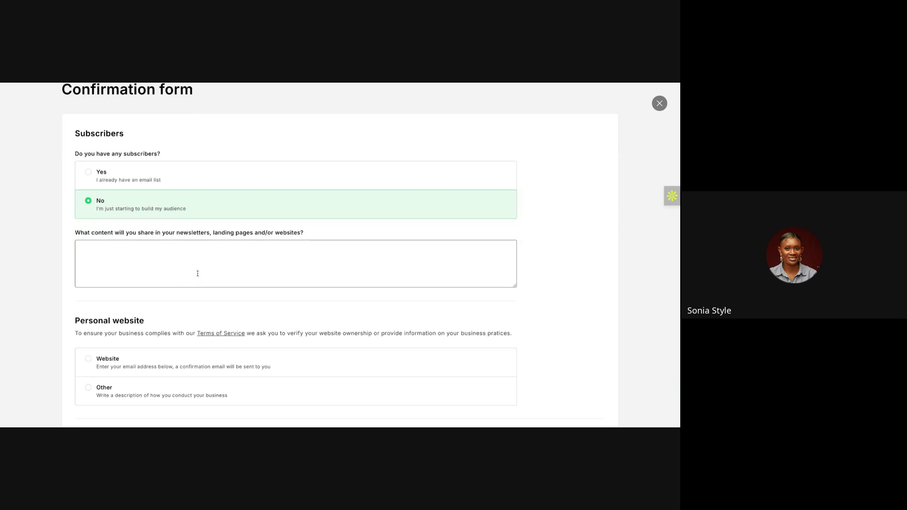
left_click(91, 172)
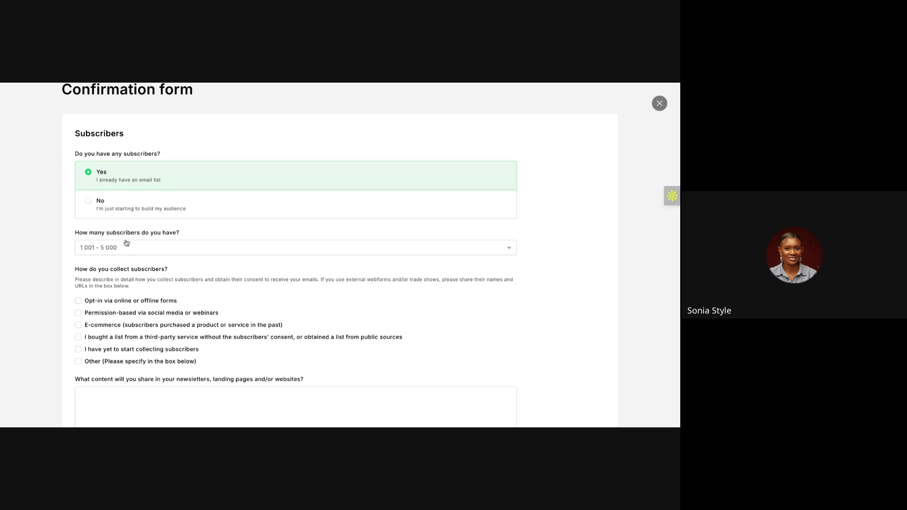
Tick Opt-in forms, Permission-based via social media or webinars, and E-commerce as collection methods
scroll(109, 363, "down", 2)
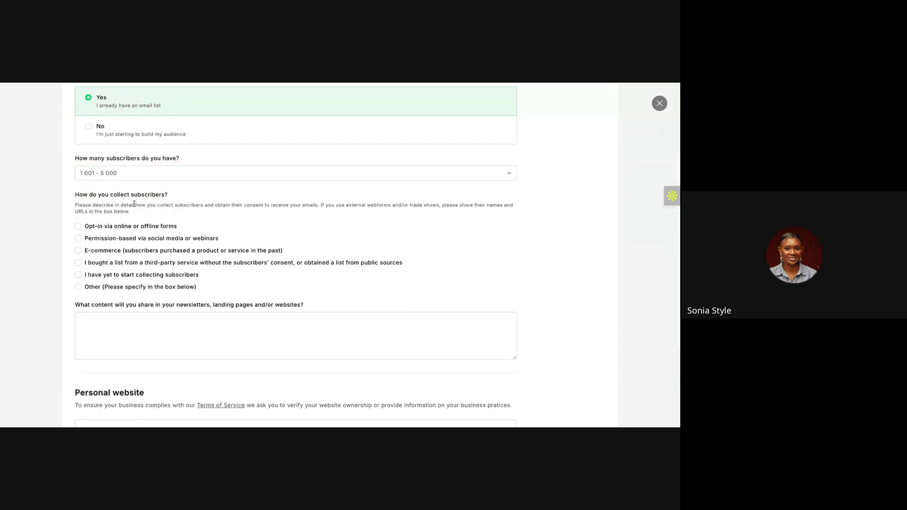
left_click(80, 228)
left_click(79, 238)
left_click(79, 251)
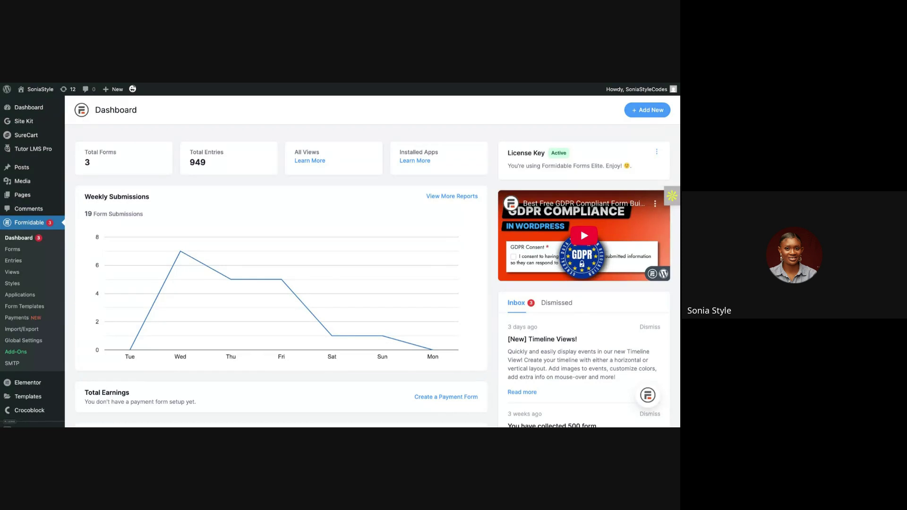
Review the Formidable Forms dashboard in WordPress, then go to Formidable > Entries
scroll(135, 229, "up", 1)
scroll(191, 294, "down", 4)
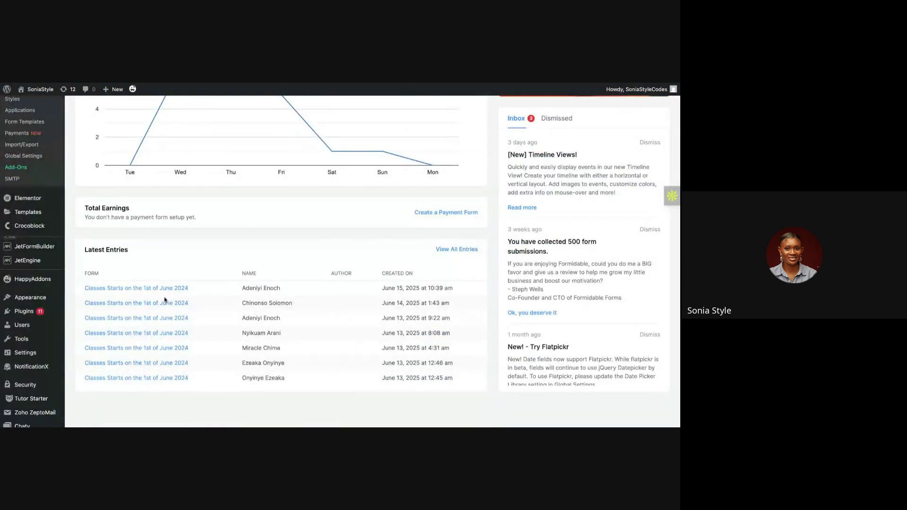
scroll(165, 300, "up", 4)
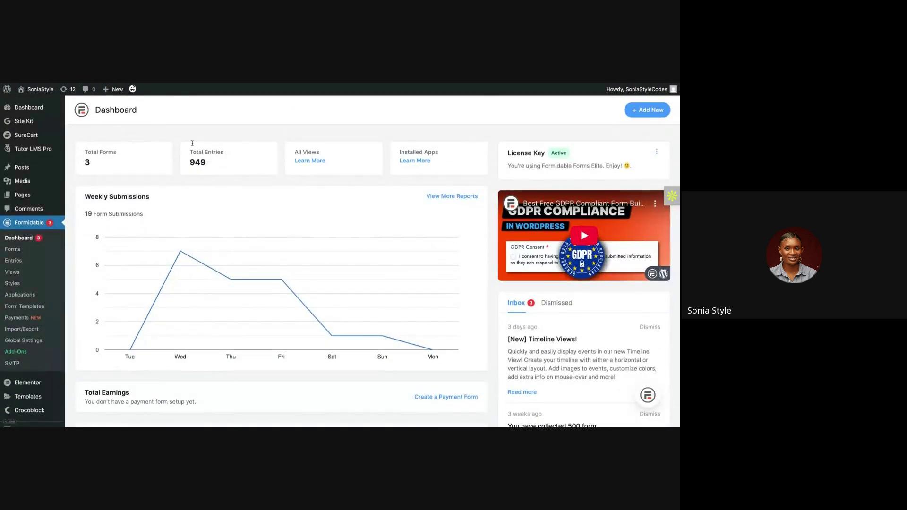
left_click(14, 261)
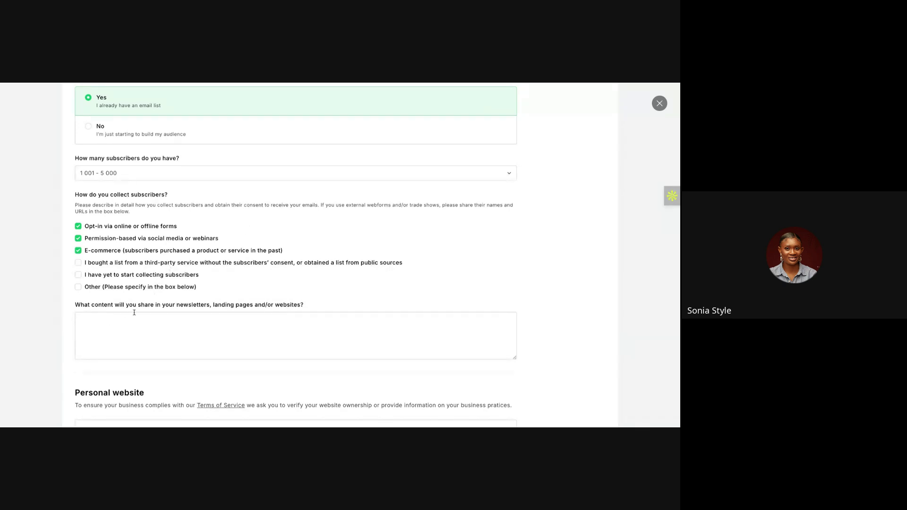
Scroll the MailerLite Confirmation form to check the subscriber collection answers
scroll(135, 302, "up", 2)
scroll(135, 302, "down", 3)
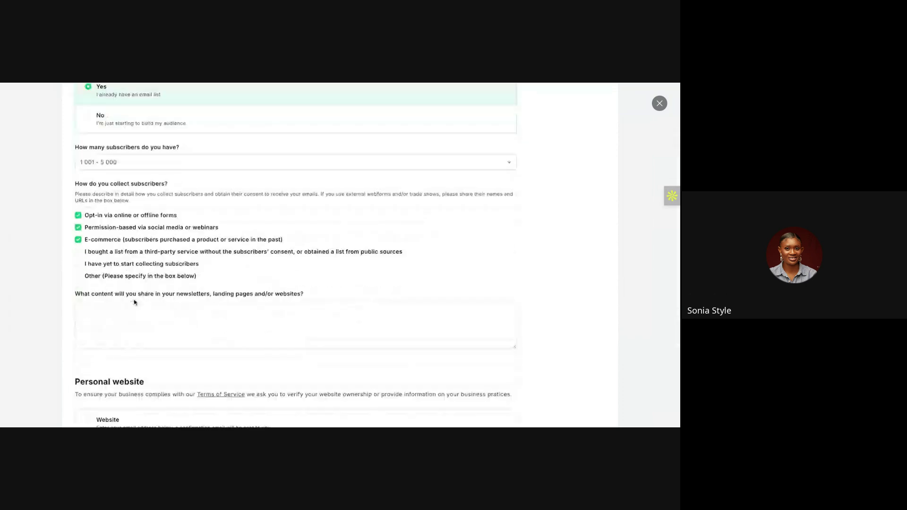
Describe the content as tech, earning from tech and tech careers, and choose Website verification
left_click(135, 312)
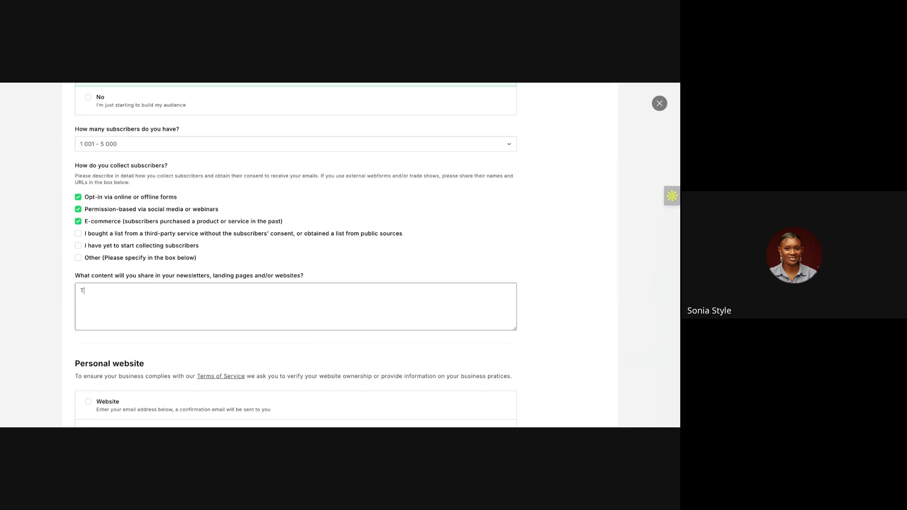
type("I intend to to send contents using my websit")
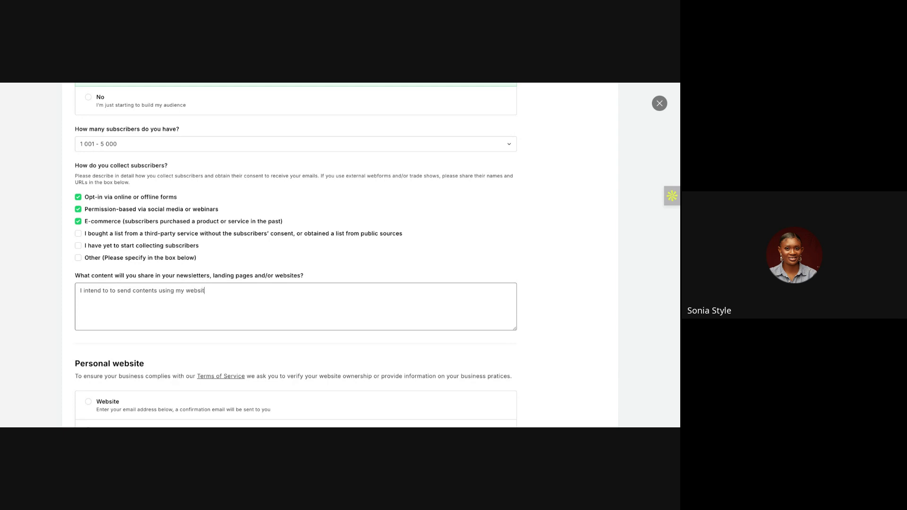
type("e to talk abou ")
type(" tech, how to earn from tech and bu")
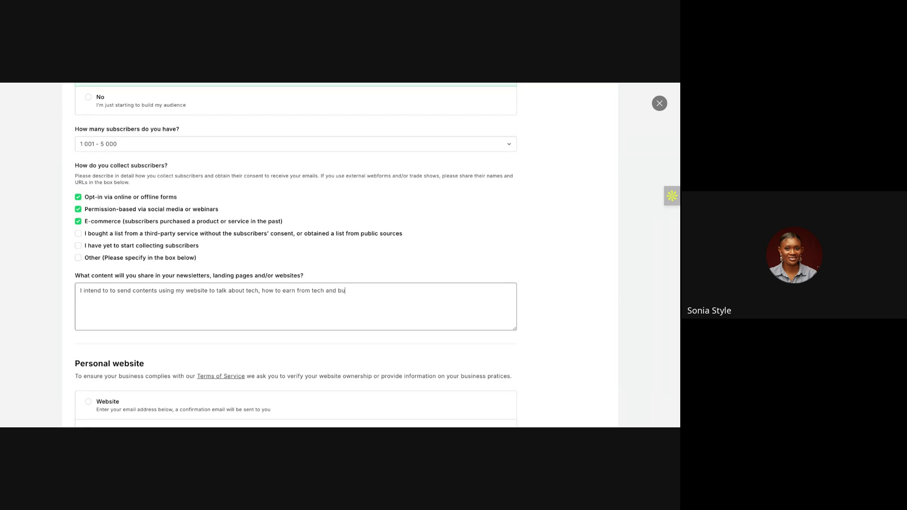
type("ild a career in technology.")
scroll(146, 317, "down", 2)
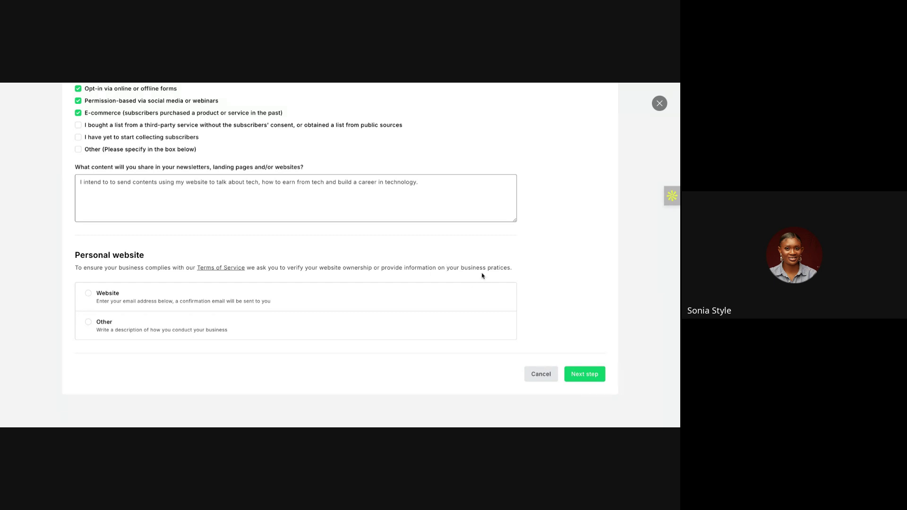
left_click(225, 302)
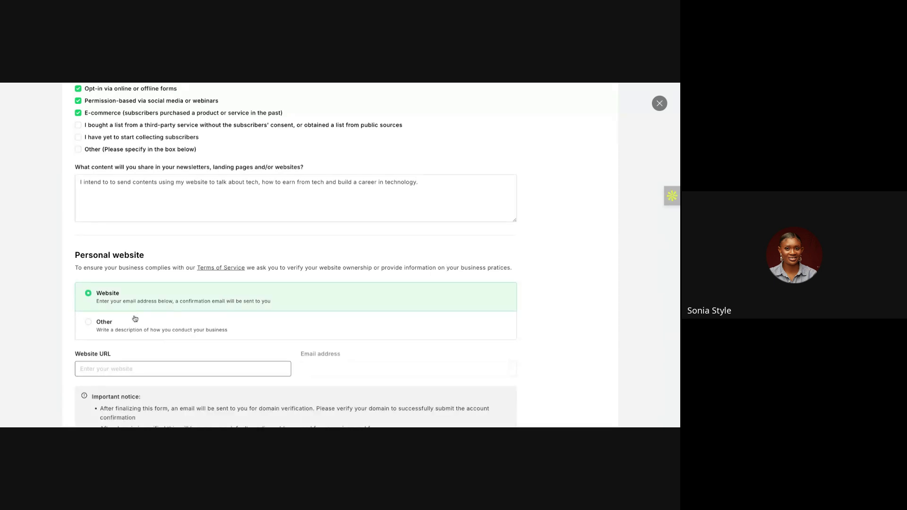
Select Website under Personal website to show the Website URL and Email address fields
scroll(142, 289, "down", 2)
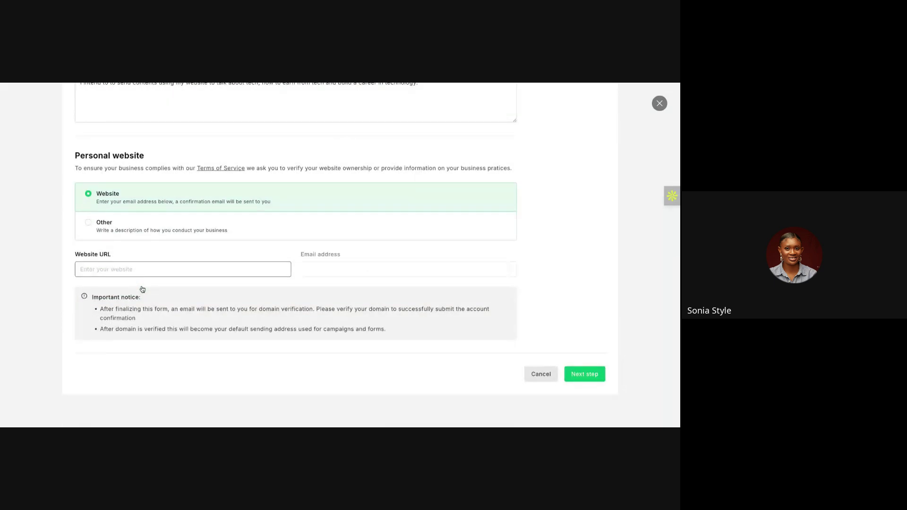
left_click(317, 270)
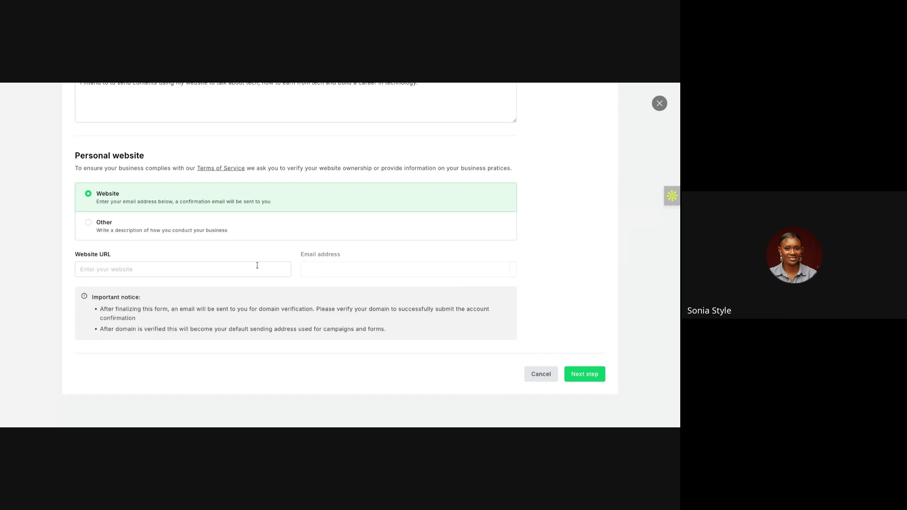
left_click(239, 268)
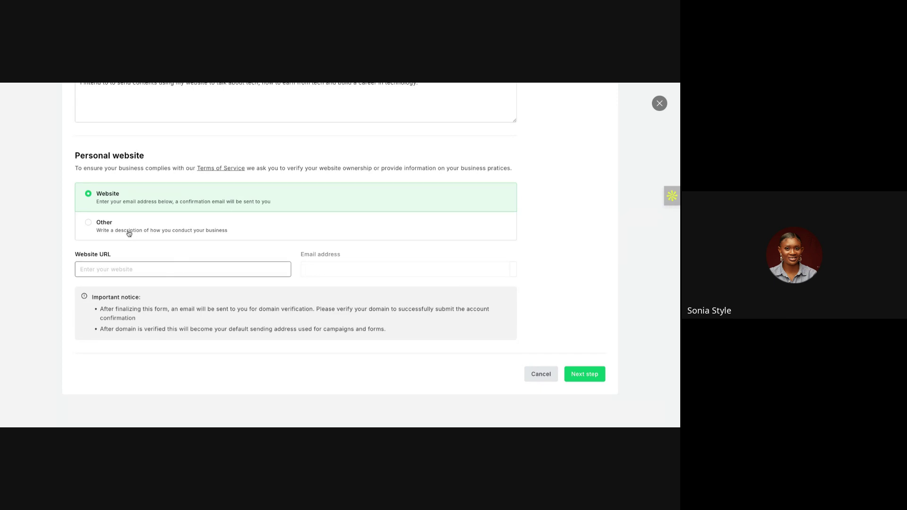
left_click(88, 223)
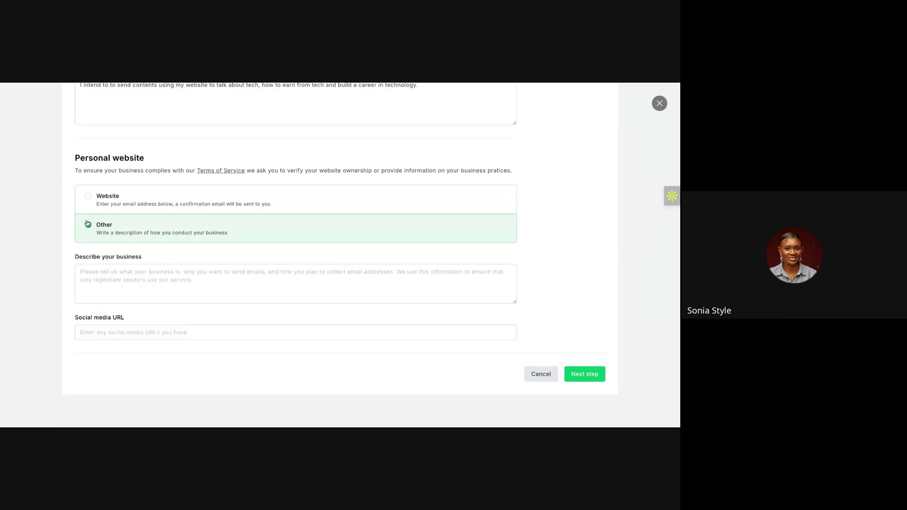
left_click(108, 267)
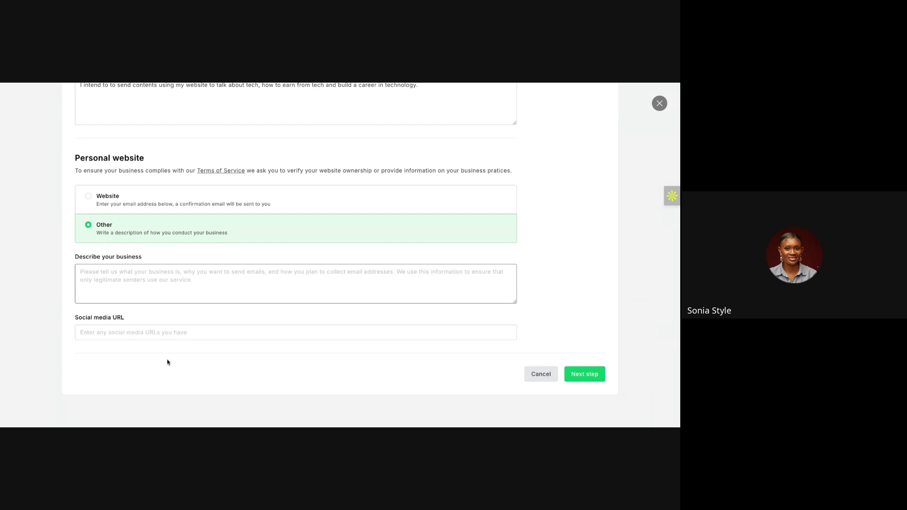
left_click(174, 332)
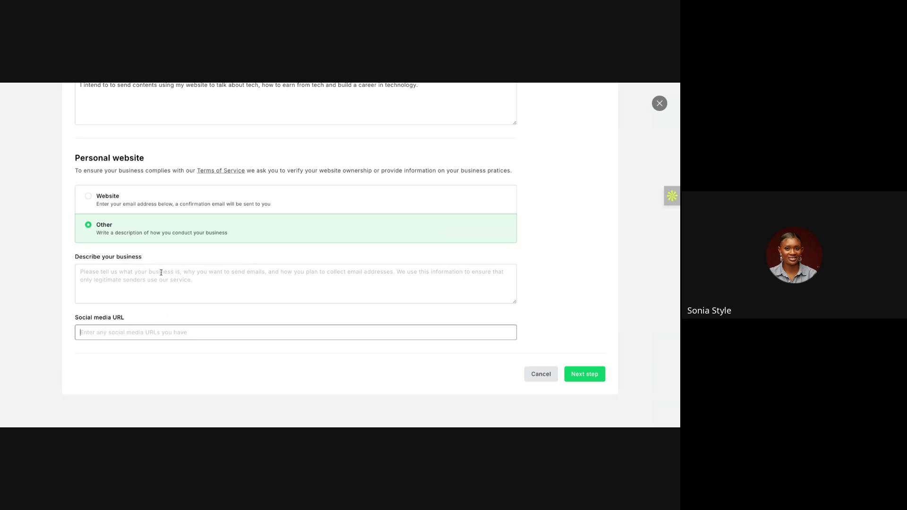
left_click(95, 197)
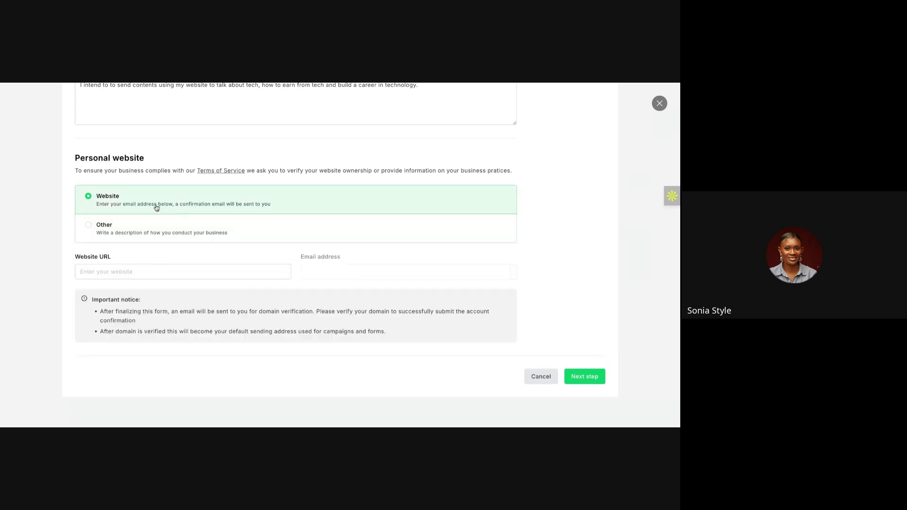
left_click(133, 270)
type("www")
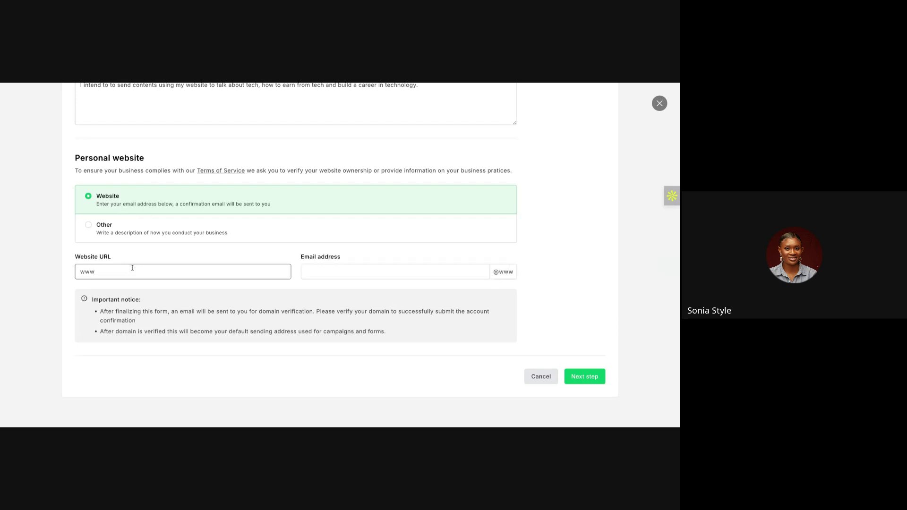
type(".")
type("sonia")
type("styl")
key("BackSpace")
key("BackSpace")
key("BackSpace")
key("BackSpace")
key("BackSpace")
key("BackSpace")
key("BackSpace")
key("BackSpace")
key("BackSpace")
key("BackSpace")
type(".1045digitechg.com")
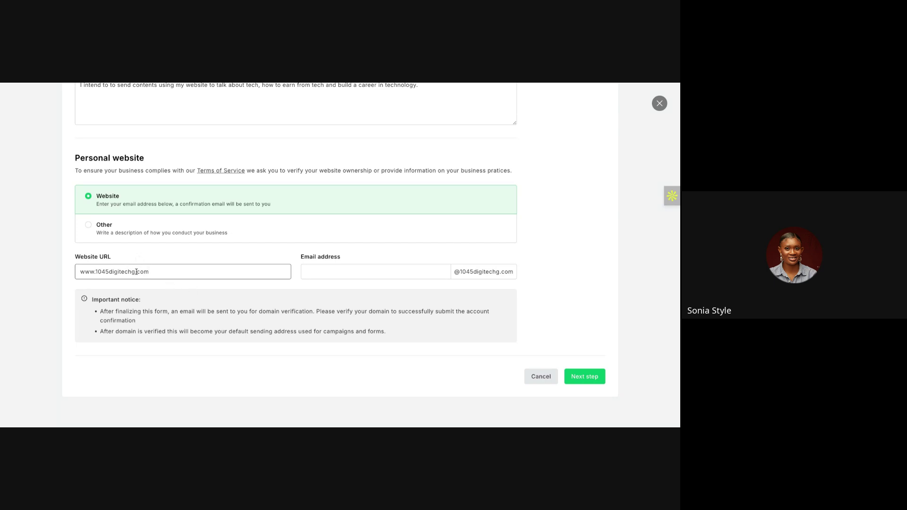
key("BackSpace")
left_click(131, 256)
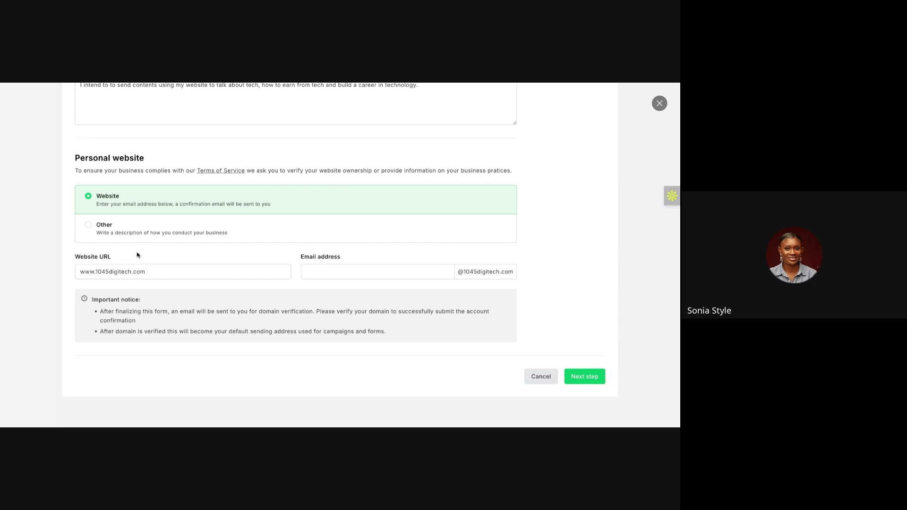
Enter 'info' as the sender e-mail name, keep Website selected, and continue
left_click(325, 273)
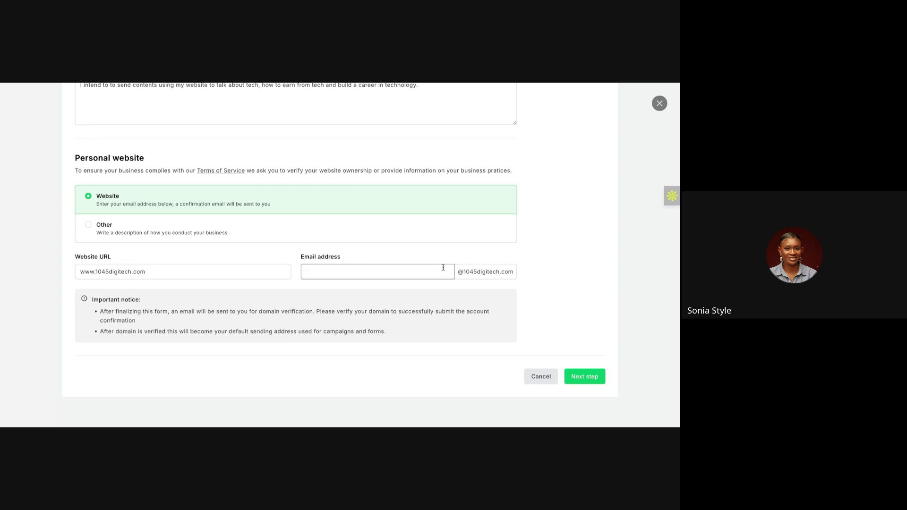
type("info")
left_click(381, 233)
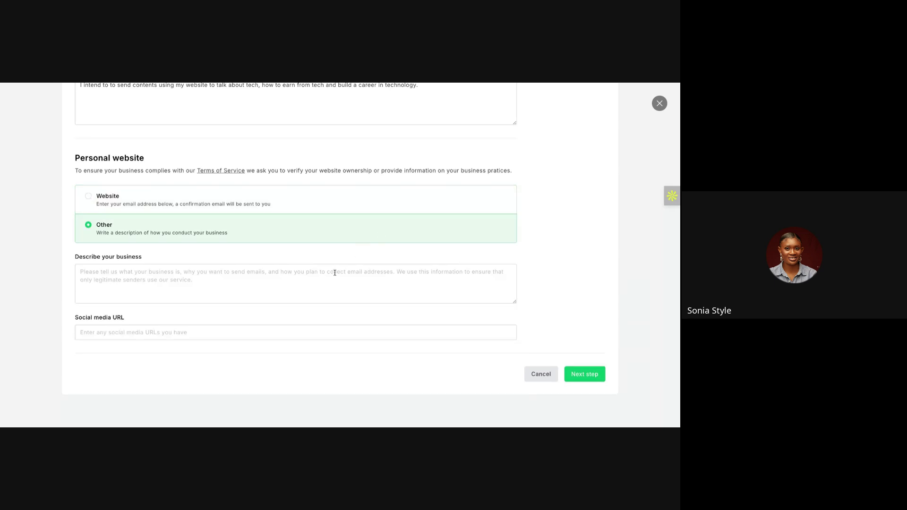
left_click(274, 194)
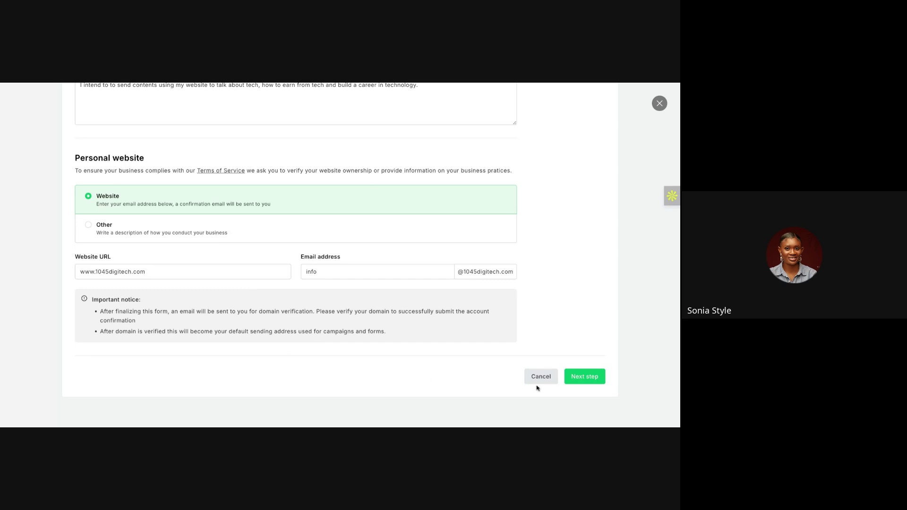
left_click(575, 379)
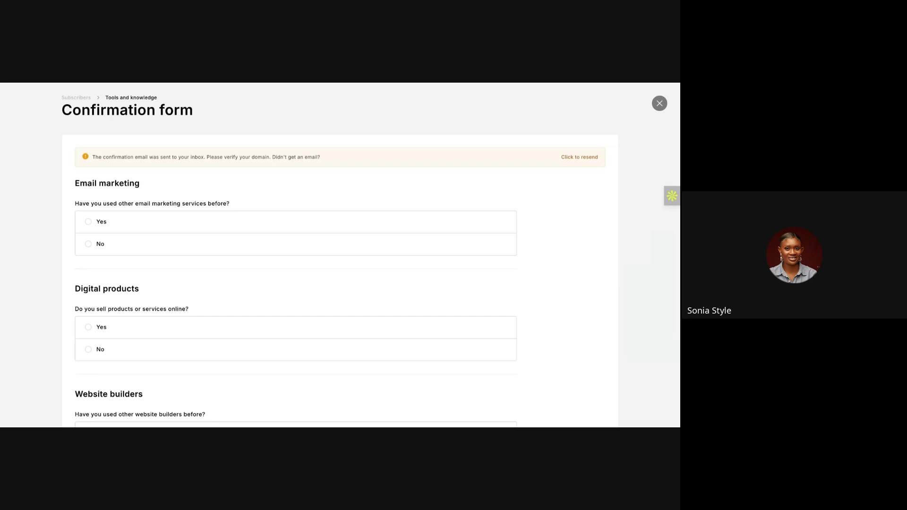
Answer No to having used other email services
scroll(296, 257, "down", 2)
scroll(121, 187, "up", 1)
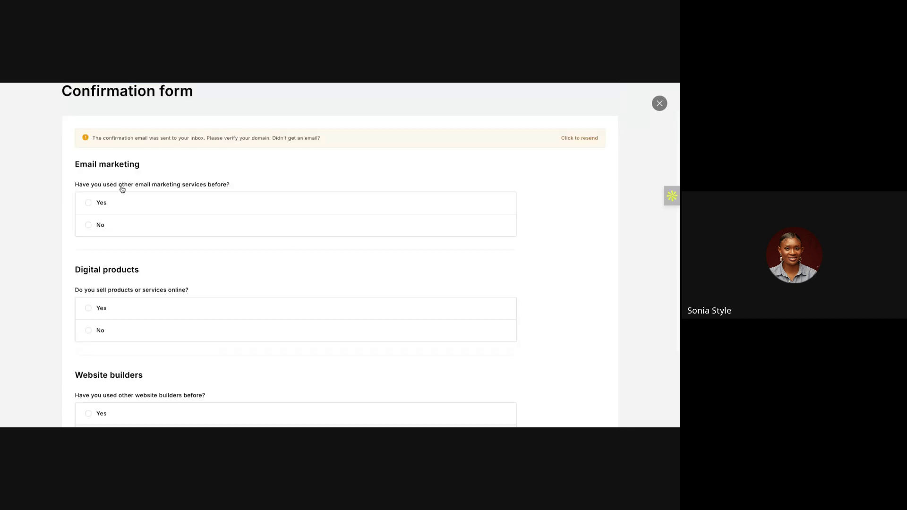
left_click(87, 205)
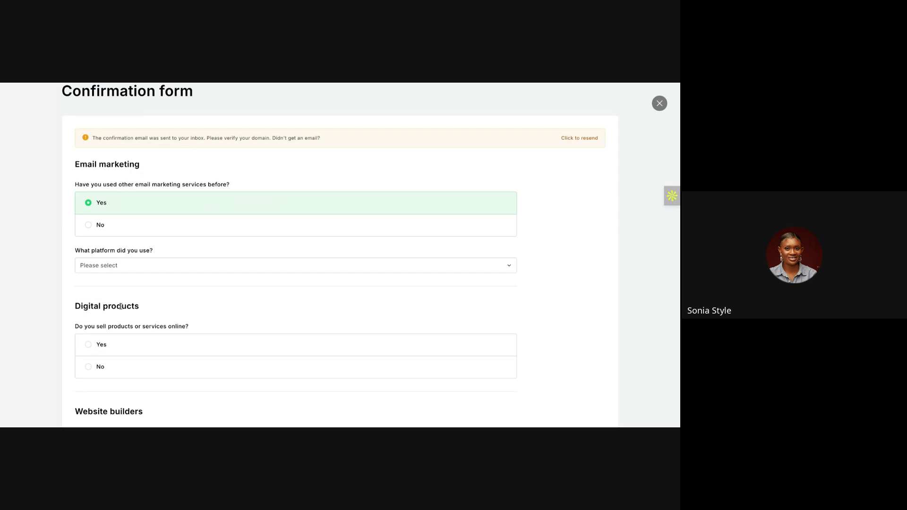
left_click(119, 271)
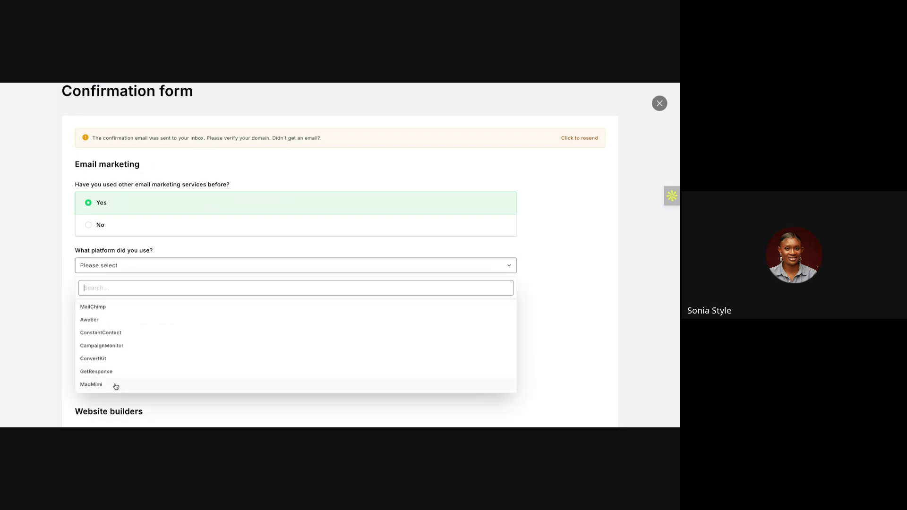
left_click(92, 223)
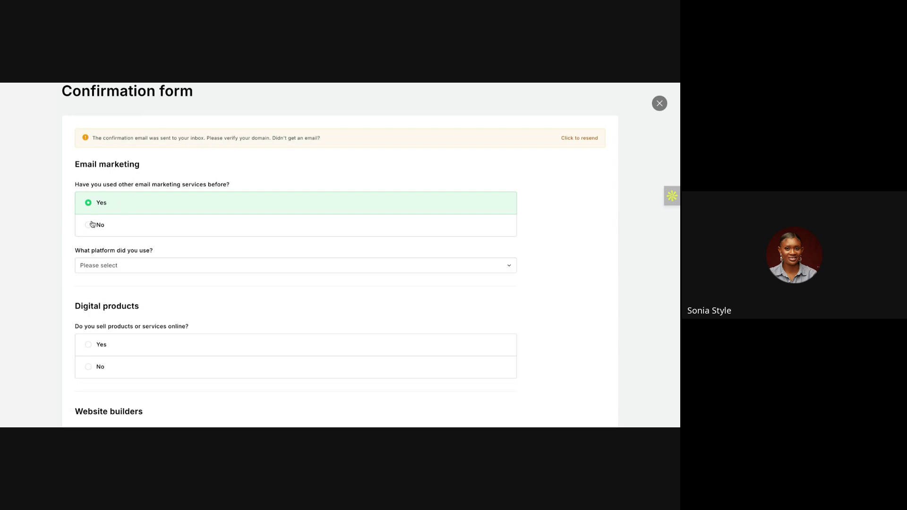
left_click(96, 224)
scroll(140, 377, "down", 3)
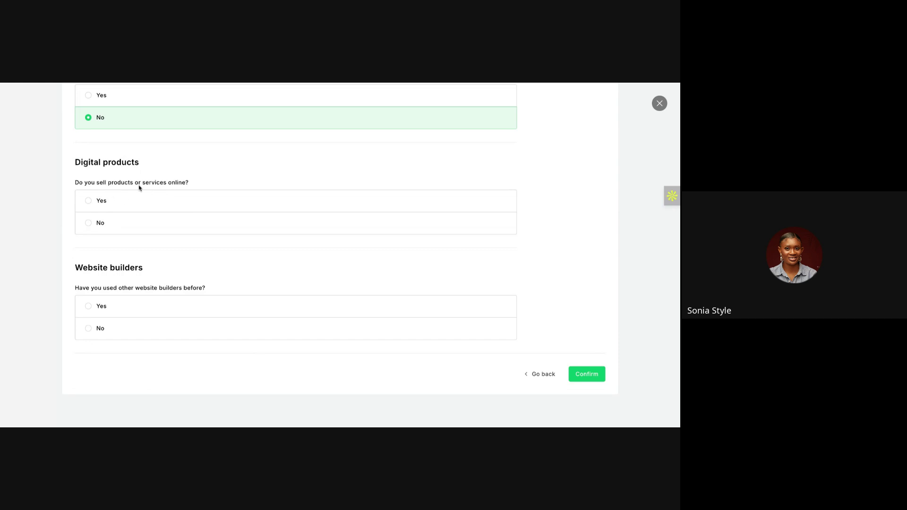
Answer Yes to selling online and choose WooCommerce as the selling platform
left_click(124, 204)
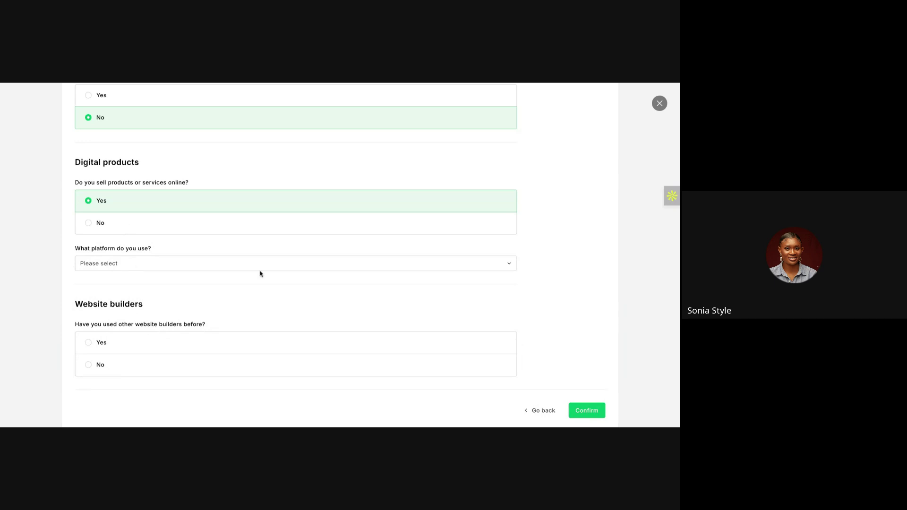
left_click(514, 265)
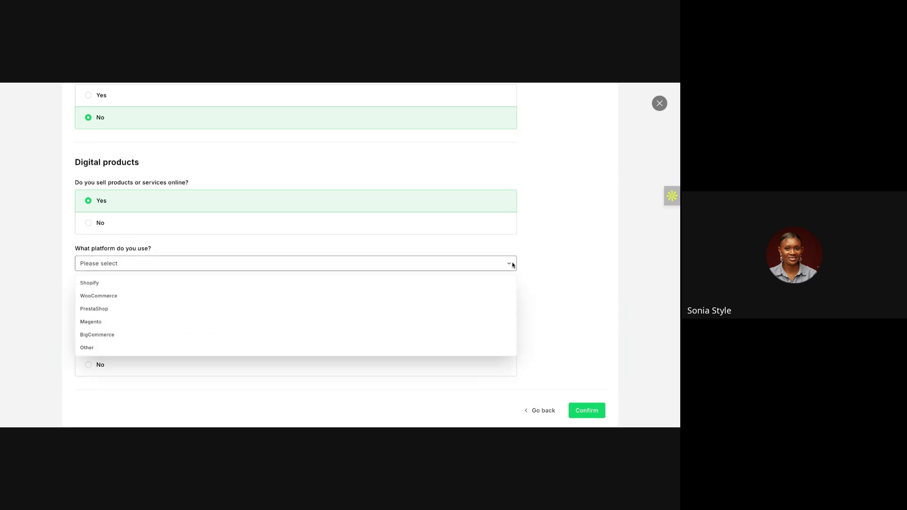
left_click(514, 265)
left_click(513, 265)
left_click(115, 298)
left_click(122, 263)
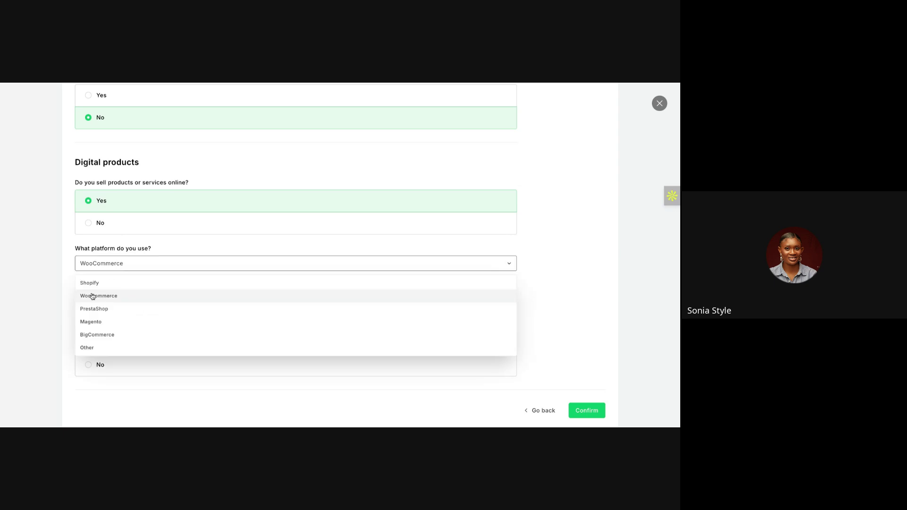
left_click(36, 314)
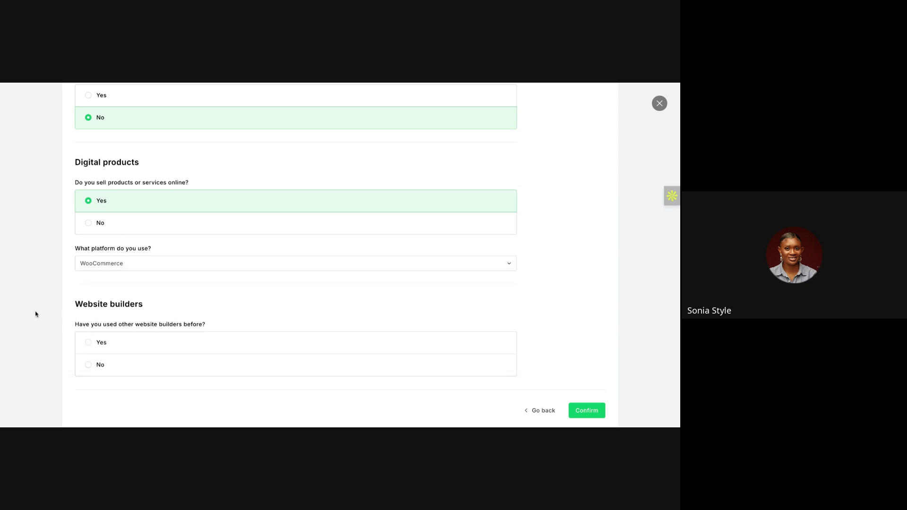
Answer Yes to website builders, choose WordPress, and submit the form
scroll(62, 310, "down", 1)
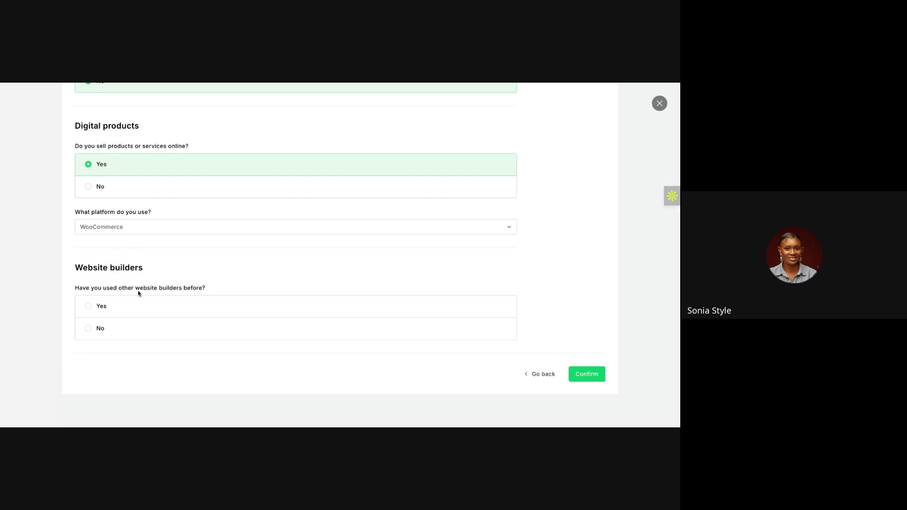
left_click(144, 308)
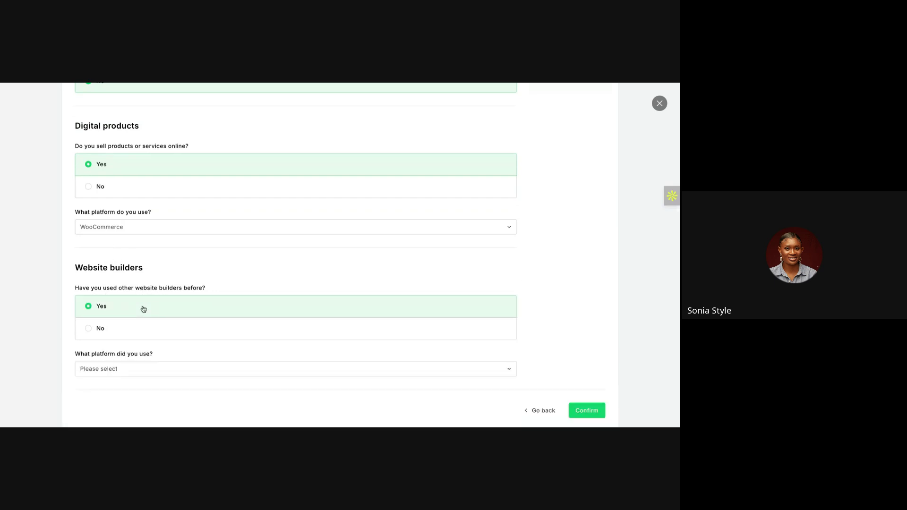
left_click(126, 369)
left_click(114, 286)
scroll(114, 382, "down", 1)
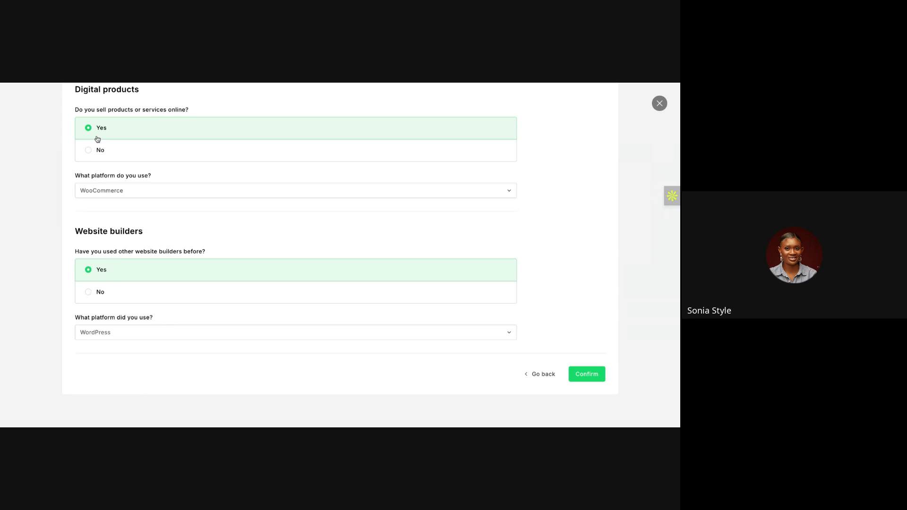
left_click(598, 376)
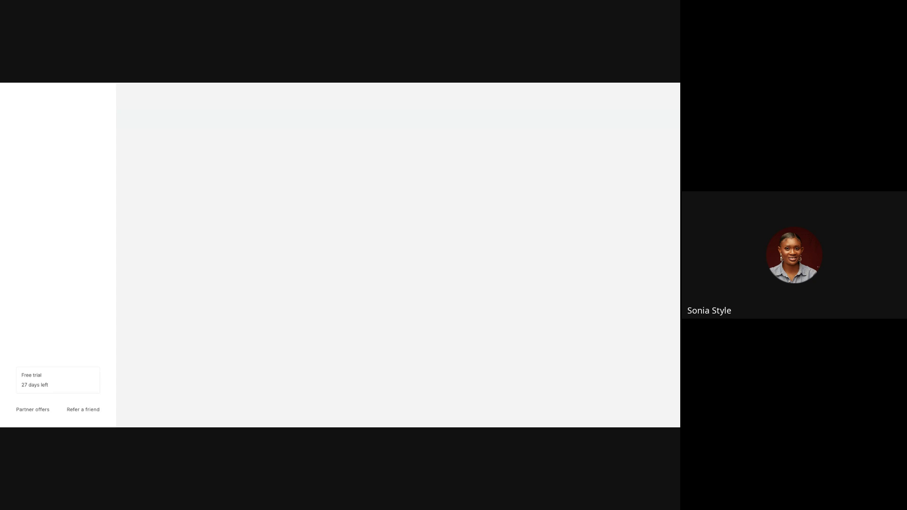
Review the Dashboard checklist, start the Confirm account step, then go to Subscribers
scroll(284, 250, "down", 2)
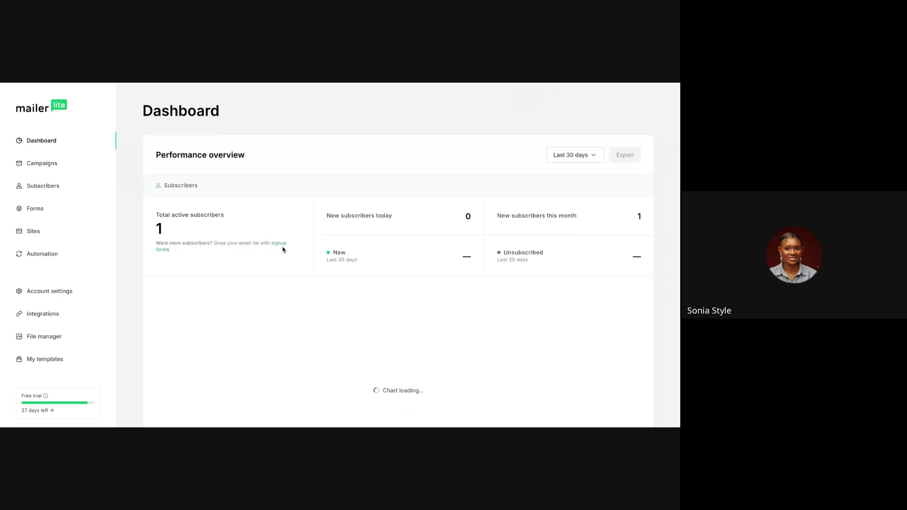
scroll(284, 250, "up", 1)
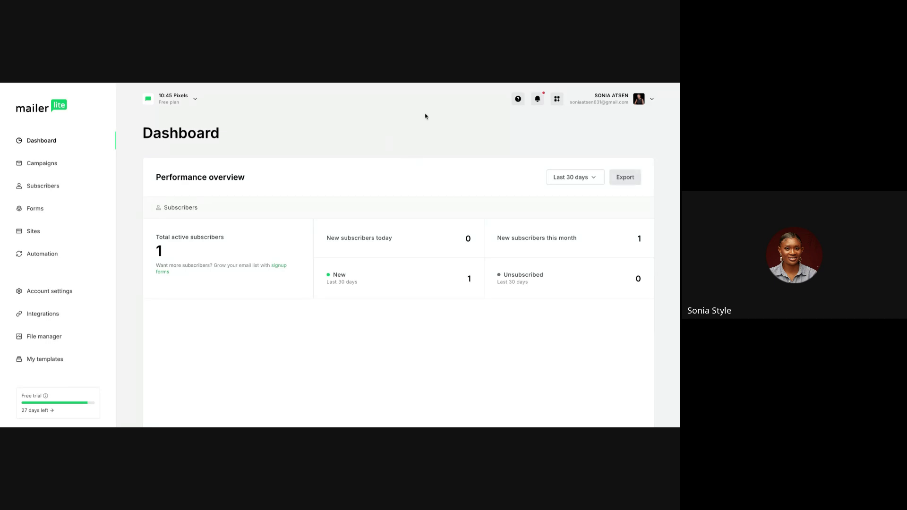
scroll(294, 304, "down", 2)
scroll(294, 304, "up", 2)
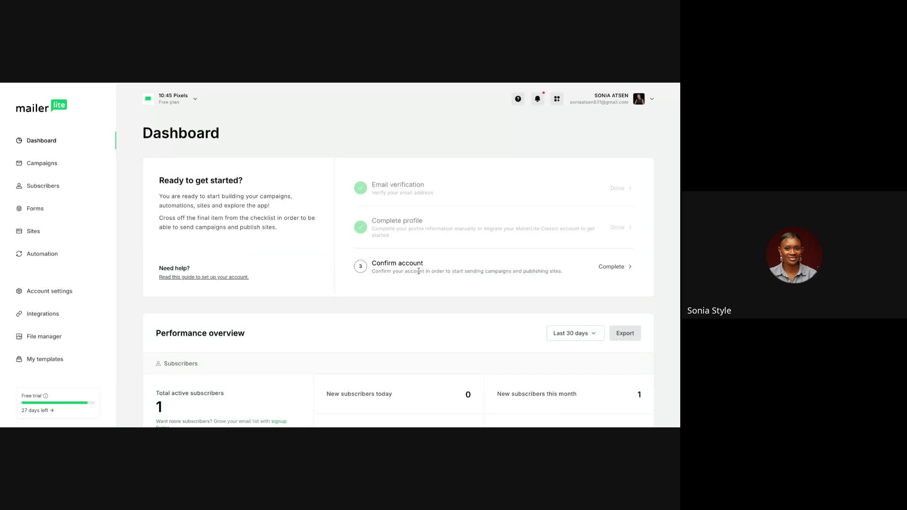
left_click(609, 273)
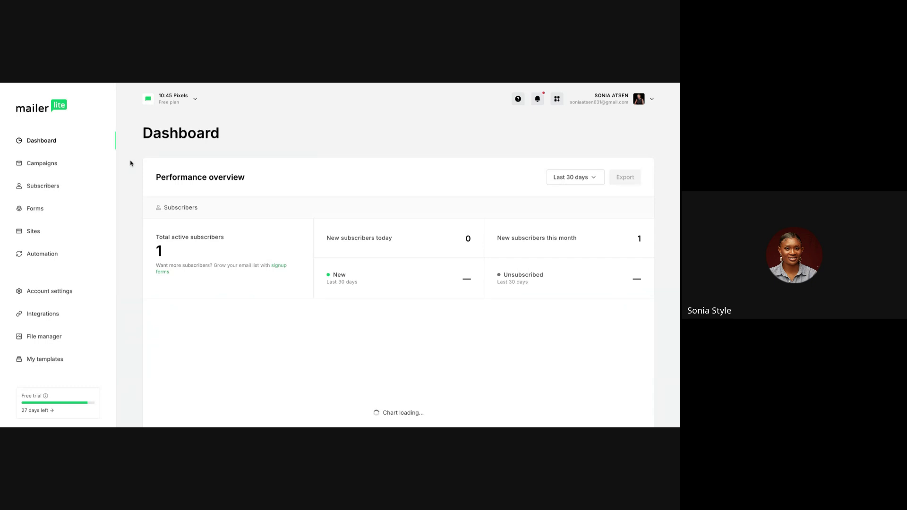
left_click(50, 187)
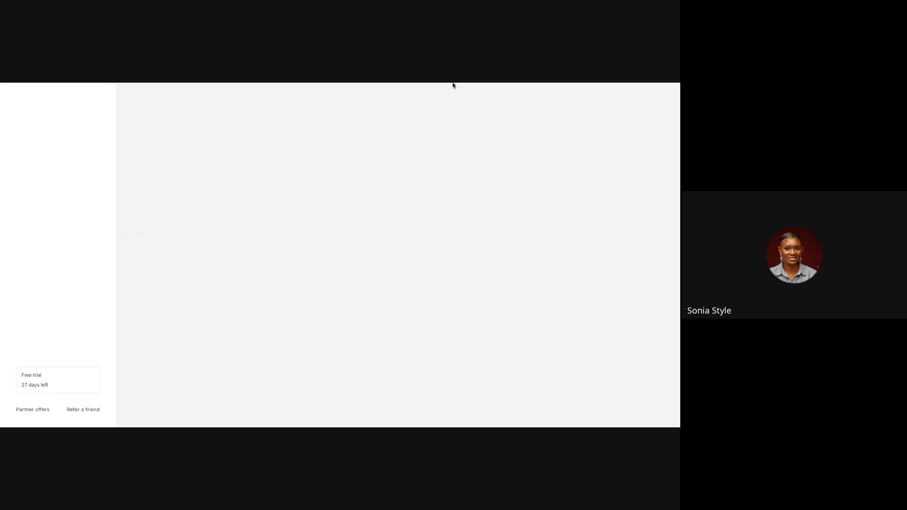
Open Subscribers > Add new to show the Copy/paste from Excel import with its empty paste box
scroll(469, 282, "down", 1)
scroll(504, 242, "up", 1)
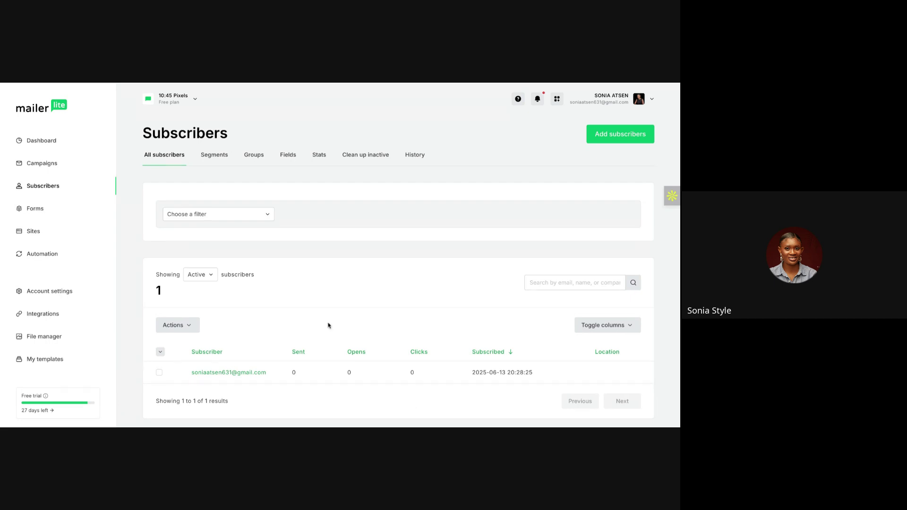
scroll(328, 324, "down", 2)
scroll(325, 345, "up", 2)
scroll(263, 335, "down", 1)
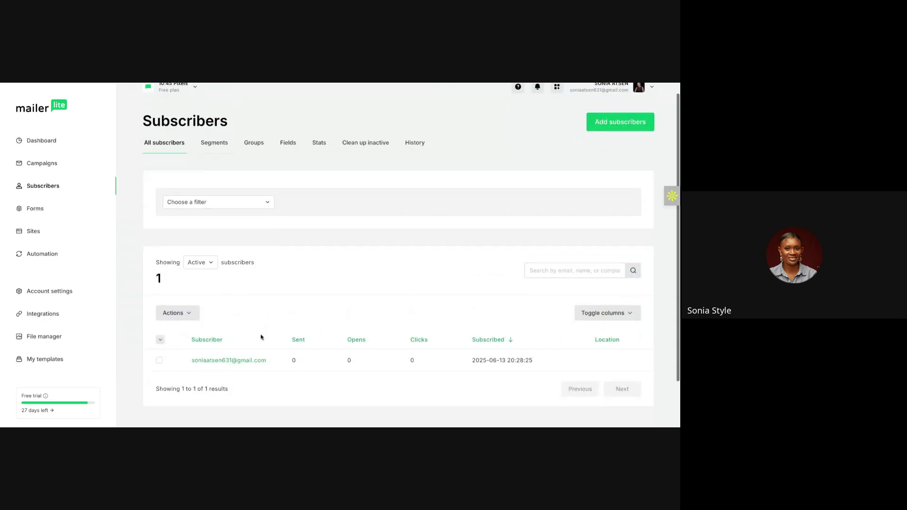
scroll(265, 326, "up", 1)
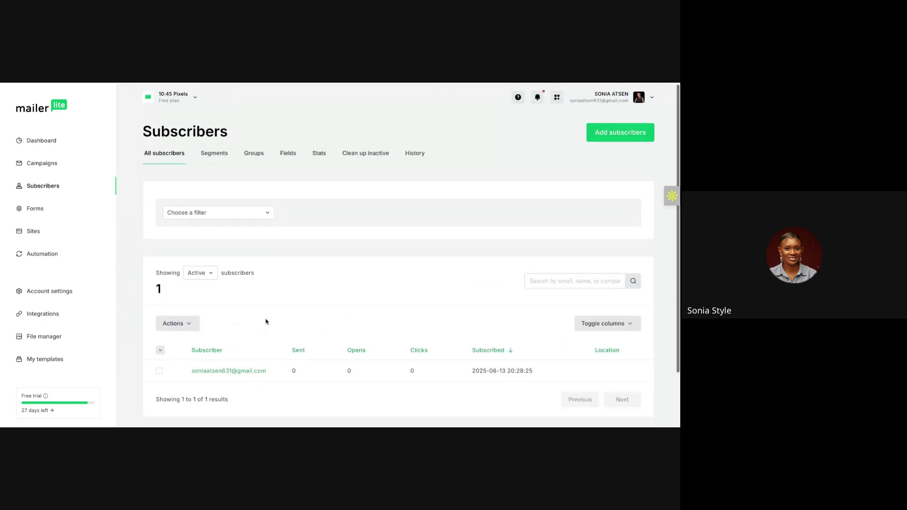
left_click(619, 139)
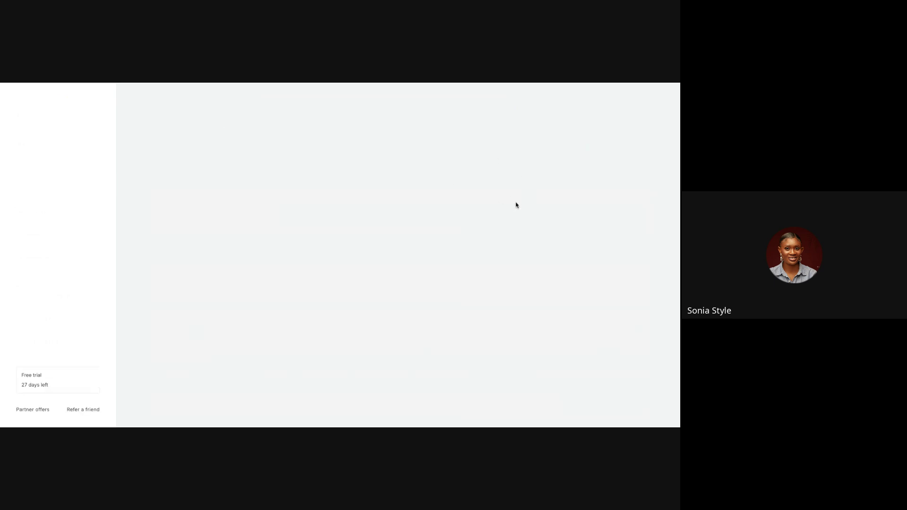
scroll(368, 234, "down", 1)
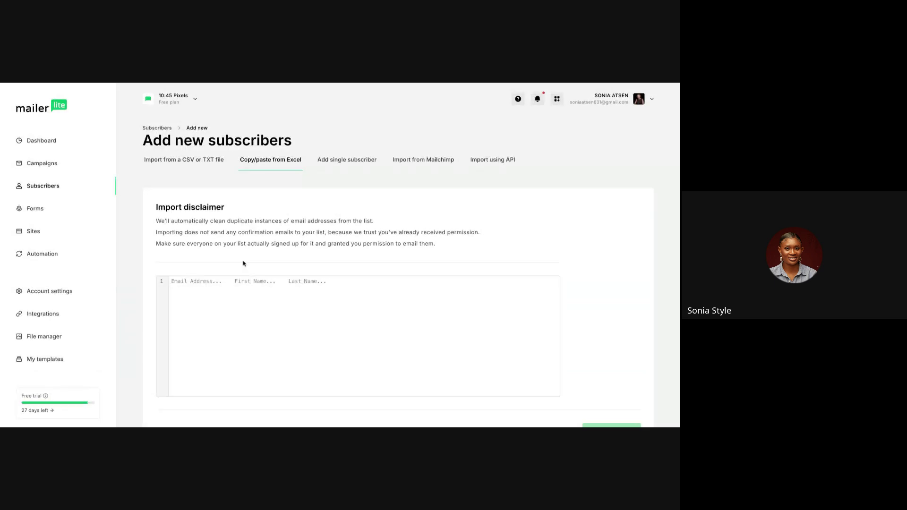
Browse the Add single subscriber form and its extra fields, then view the Import from Mailchimp option
left_click(177, 286)
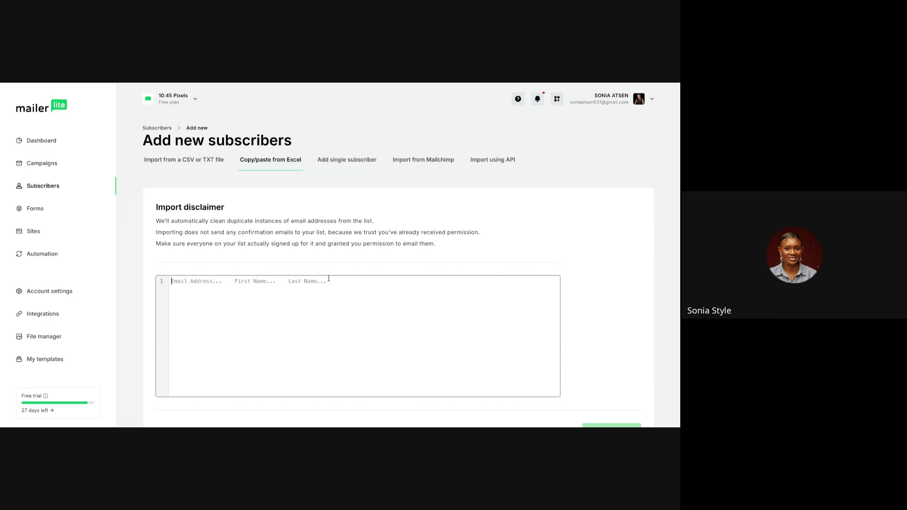
left_click(346, 160)
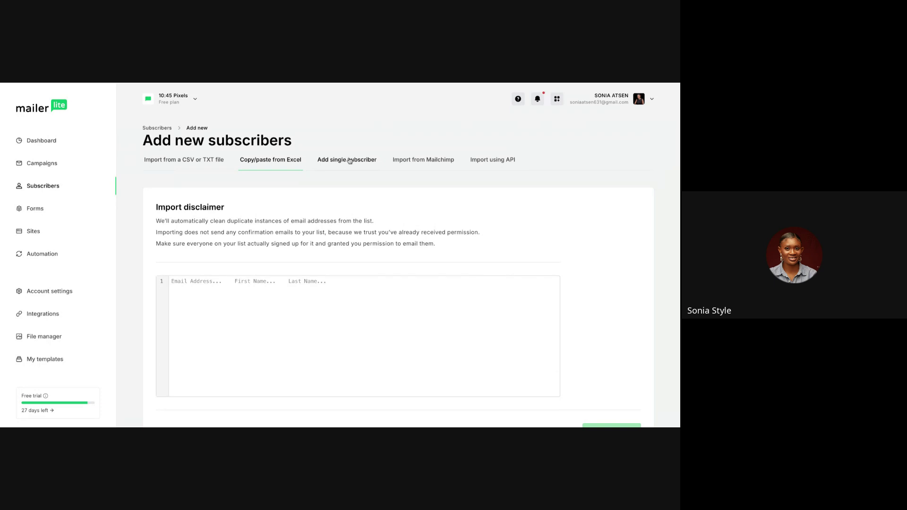
left_click(350, 160)
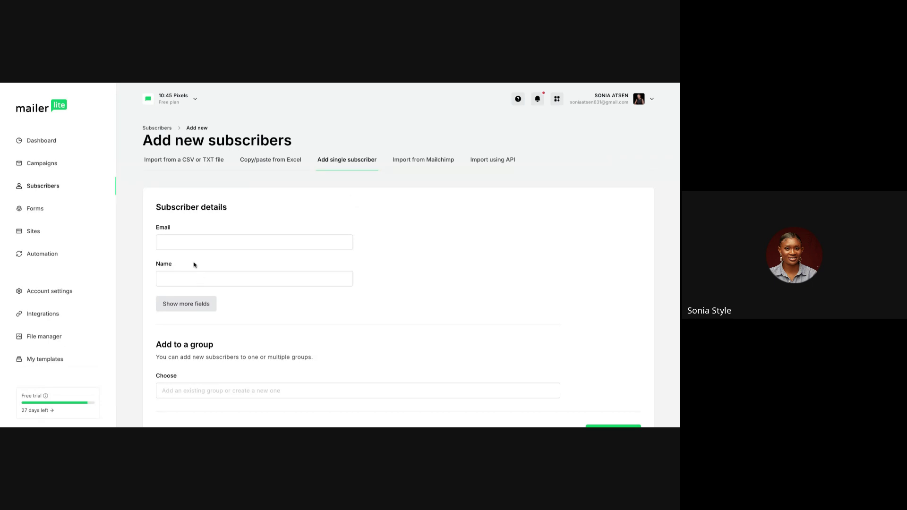
left_click(188, 242)
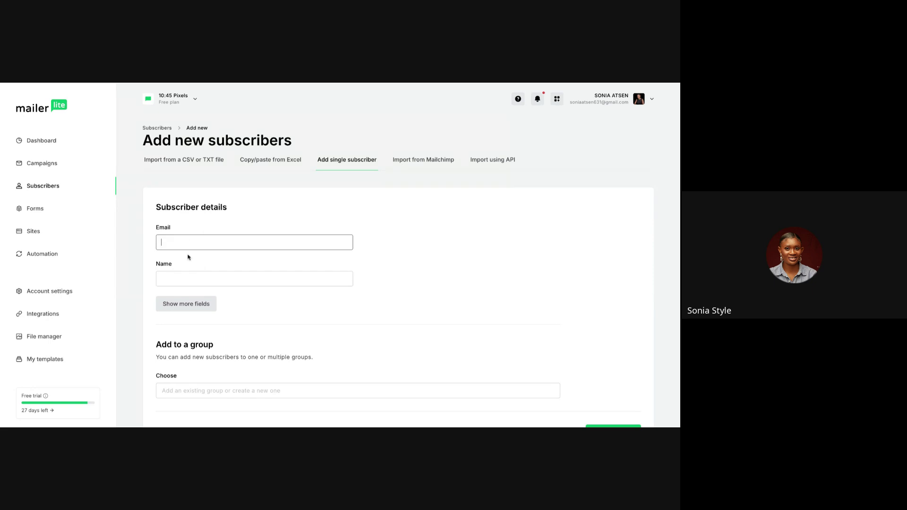
left_click(170, 257)
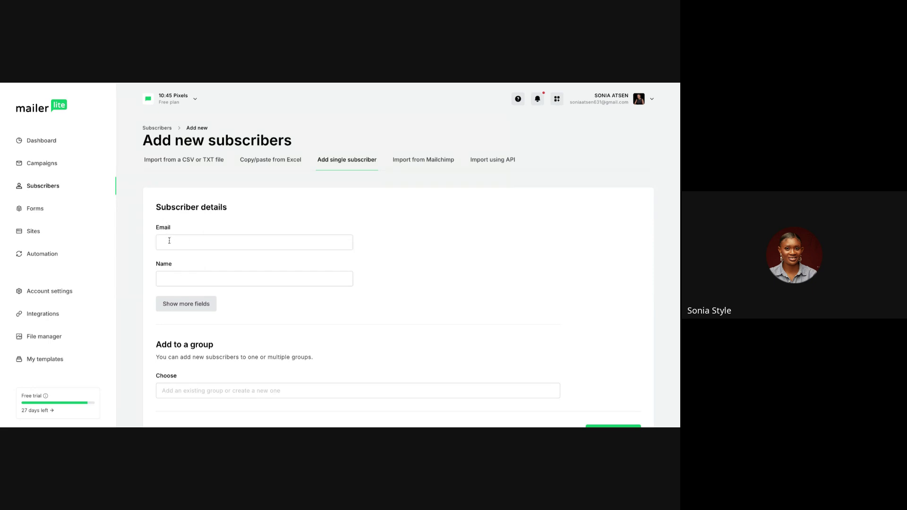
left_click(184, 303)
scroll(184, 346, "down", 3)
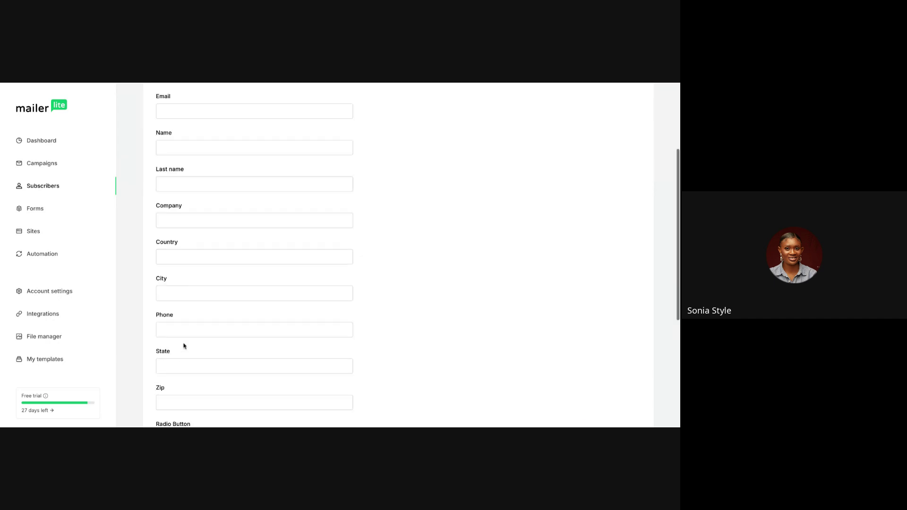
scroll(184, 345, "up", 3)
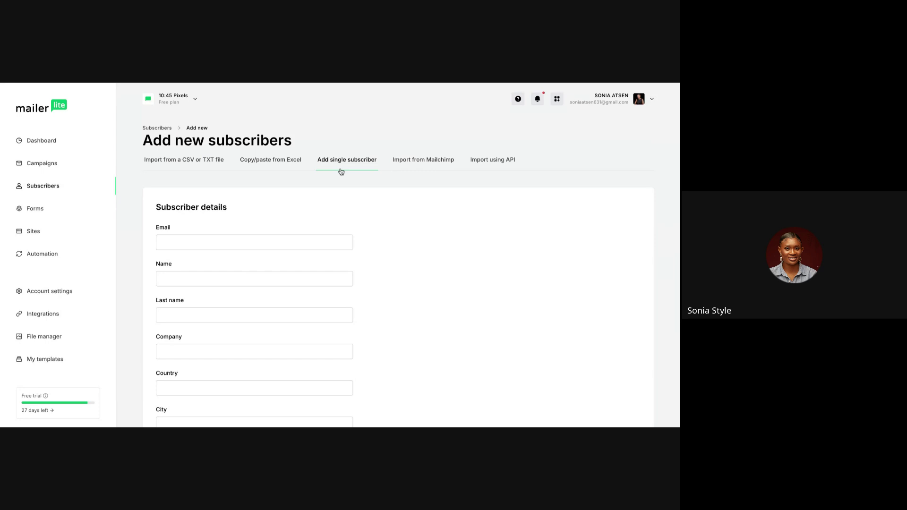
left_click(441, 162)
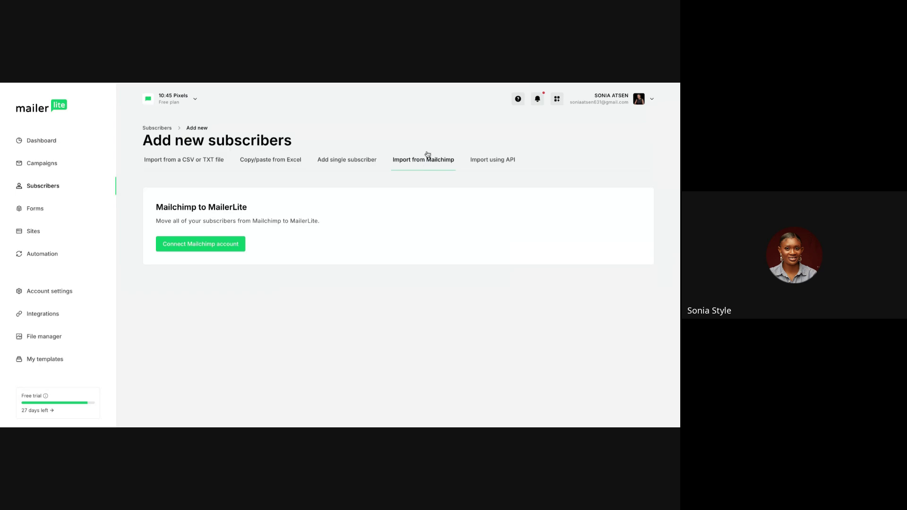
View the Import using API option, then switch to Import from a CSV or TXT file
left_click(506, 159)
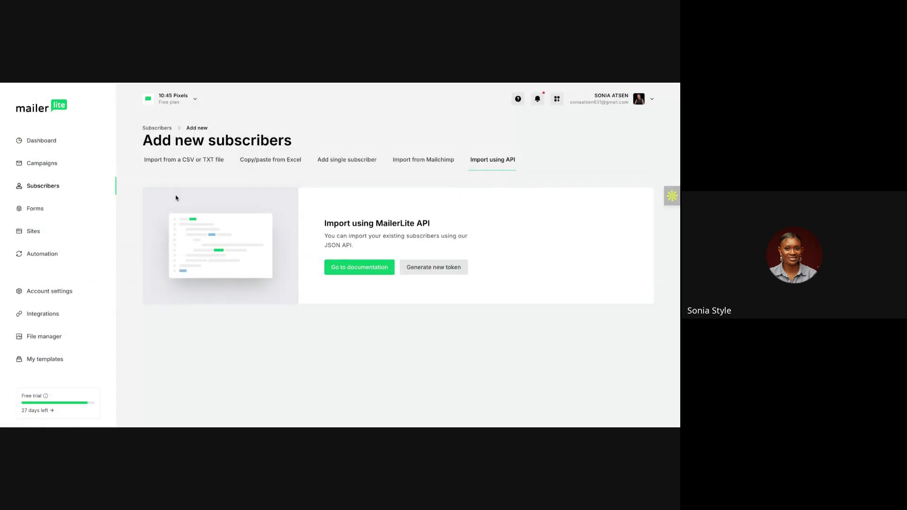
left_click(174, 161)
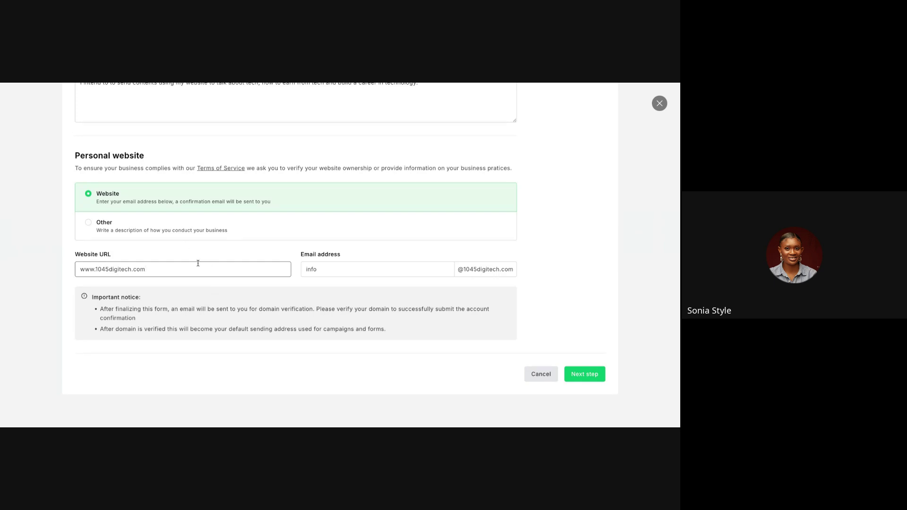
Advance the Confirmation form with Next step and submit it with Confirm
scroll(178, 232, "up", 10)
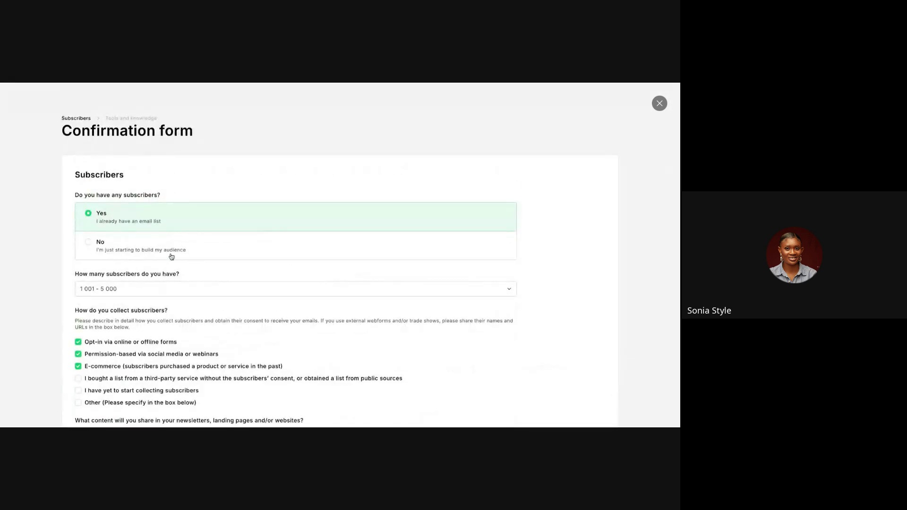
scroll(171, 255, "down", 10)
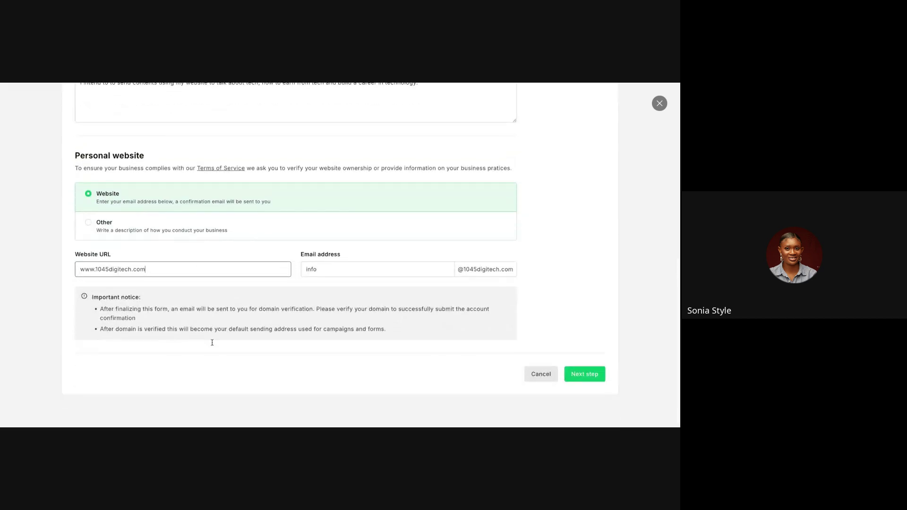
left_click(587, 381)
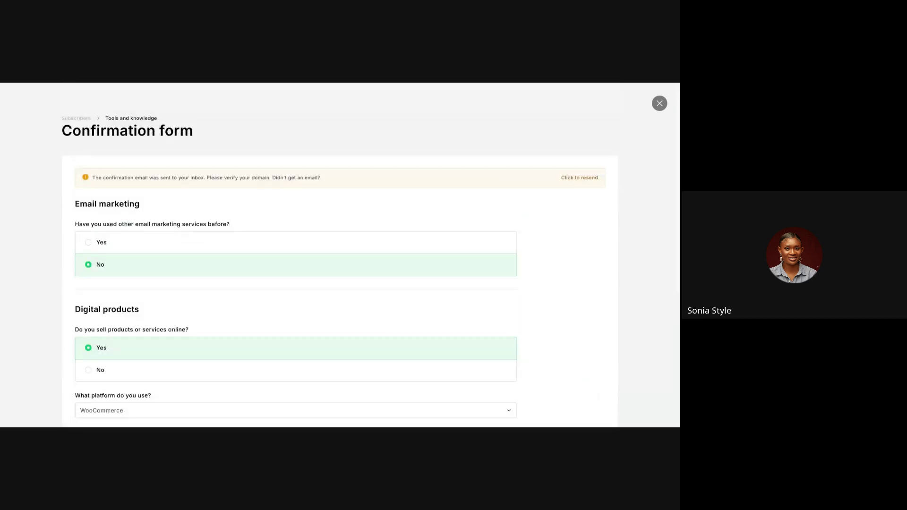
scroll(385, 330, "down", 5)
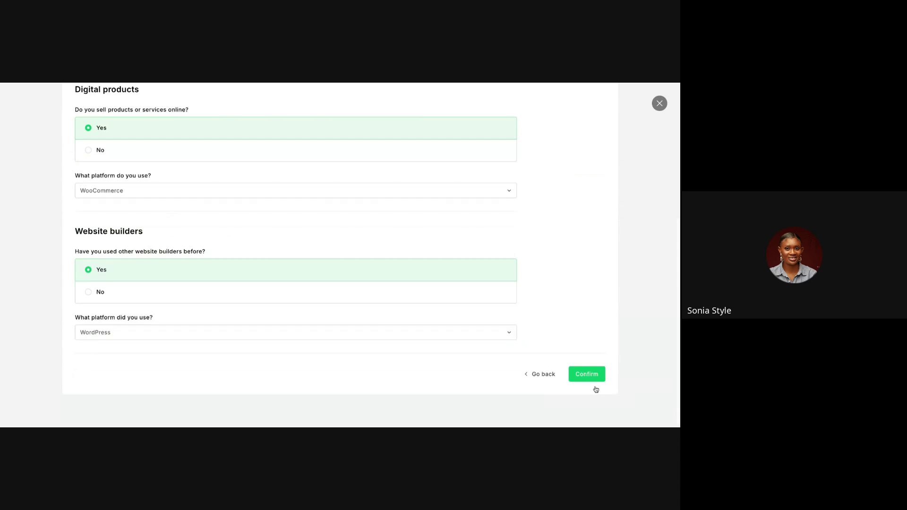
left_click(593, 381)
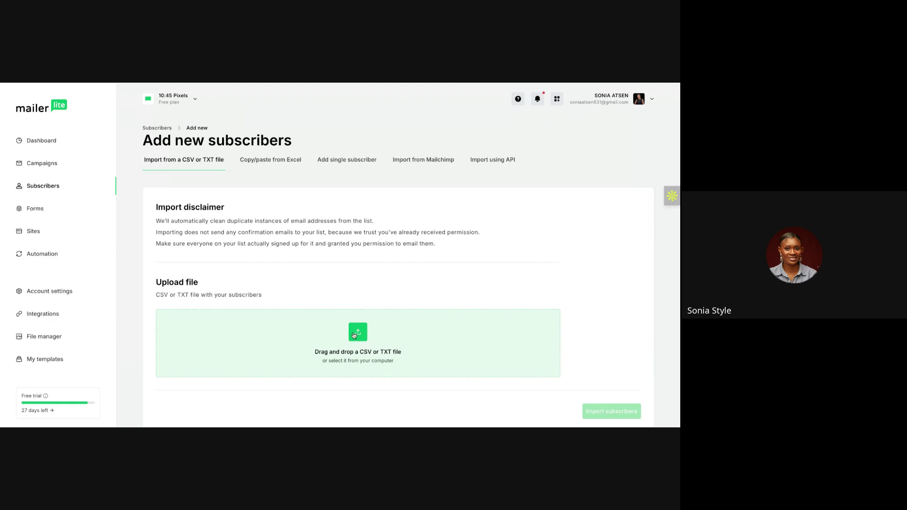
Choose the Formidable entries CSV in the upload area and proceed with Import subscribers
scroll(355, 376, "down", 1)
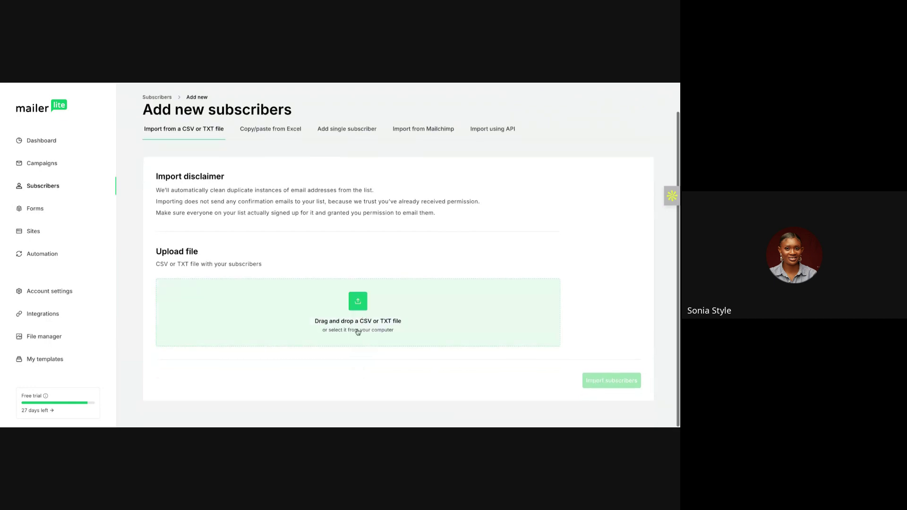
left_click(359, 304)
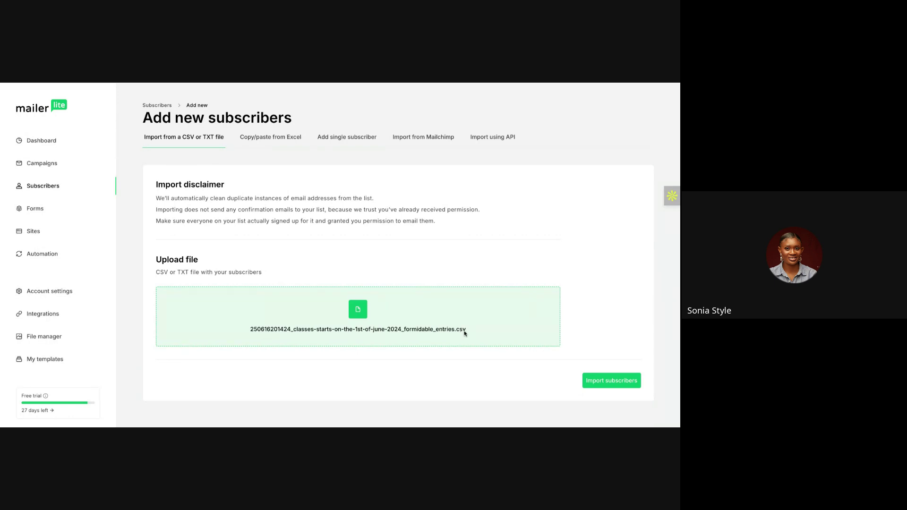
left_click(631, 388)
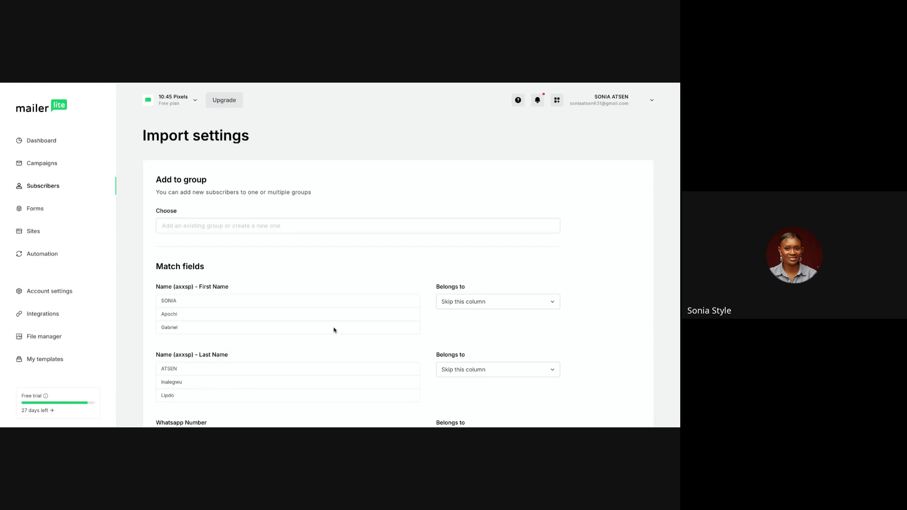
Inspect the group list and the First Name field choices without changing anything
scroll(326, 351, "down", 2)
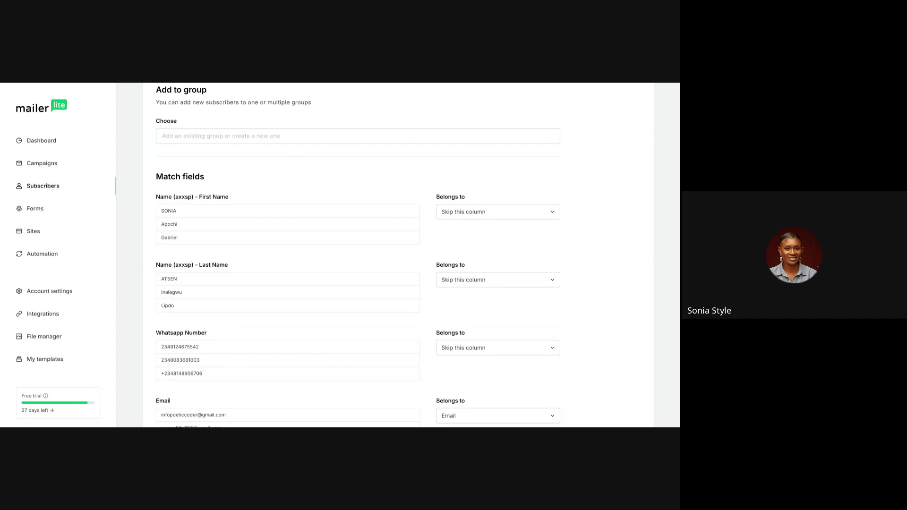
scroll(206, 204, "up", 1)
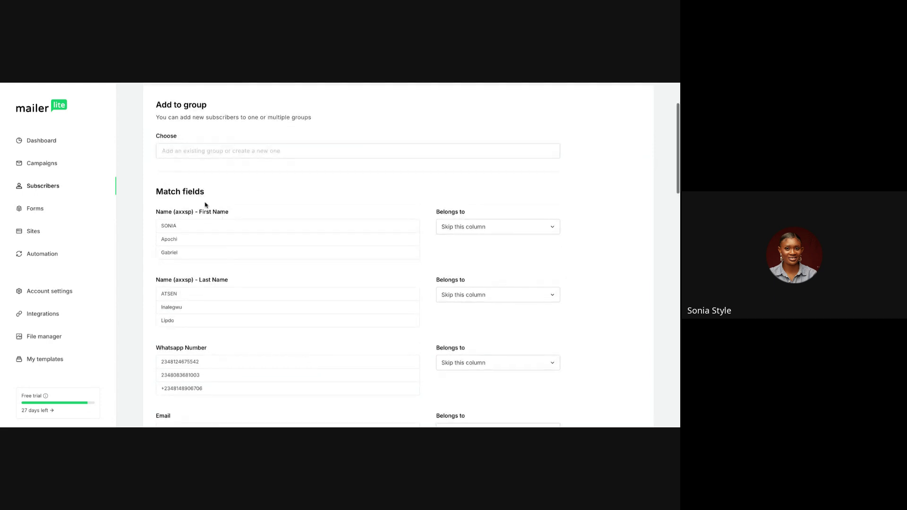
scroll(206, 205, "up", 2)
left_click(186, 225)
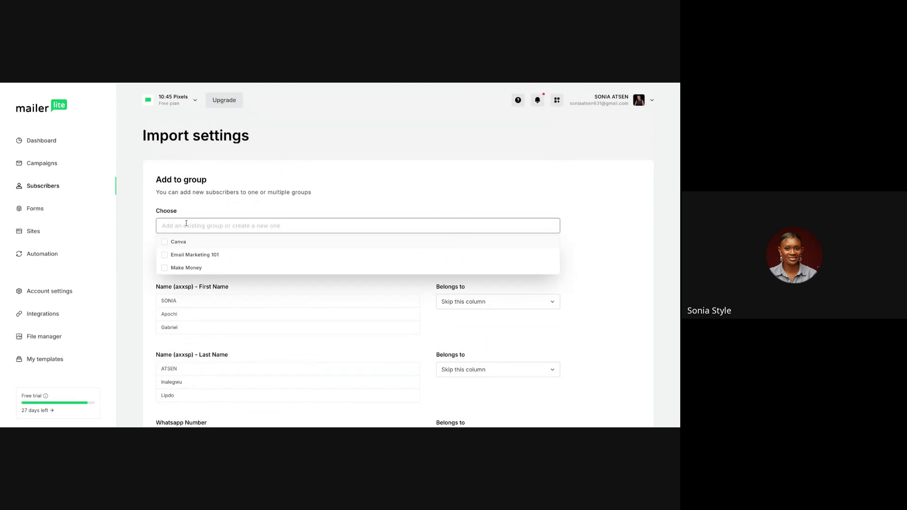
left_click(183, 208)
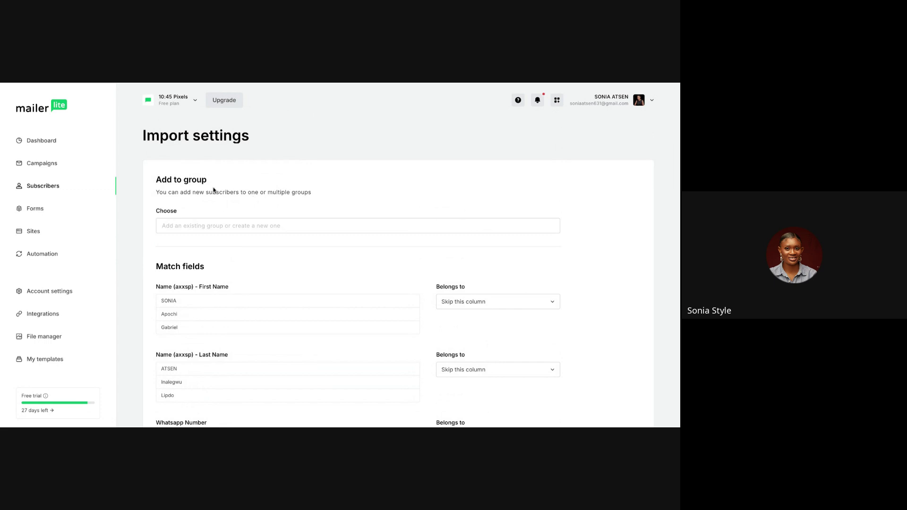
scroll(202, 232, "down", 2)
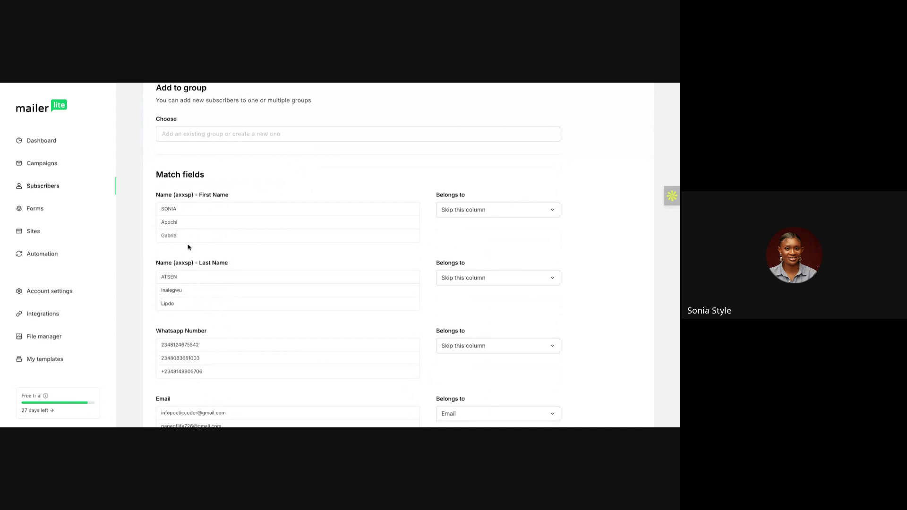
scroll(188, 246, "up", 1)
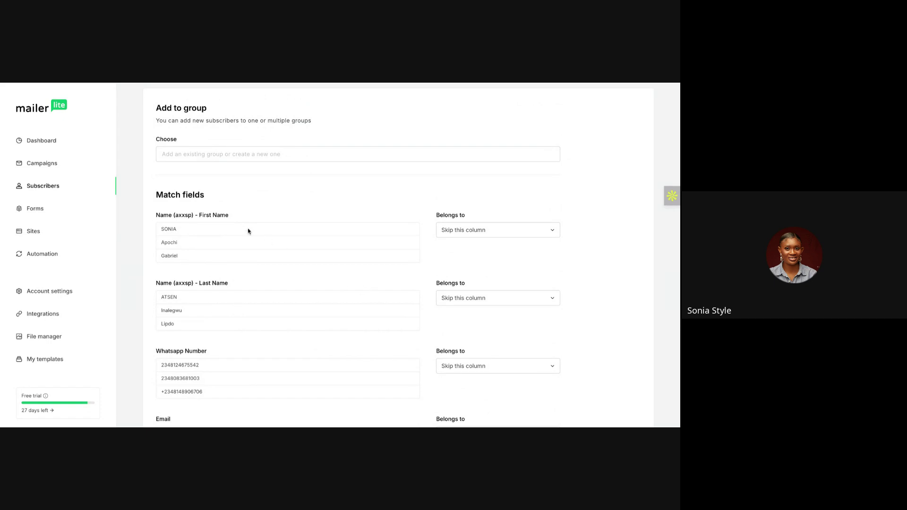
left_click(472, 235)
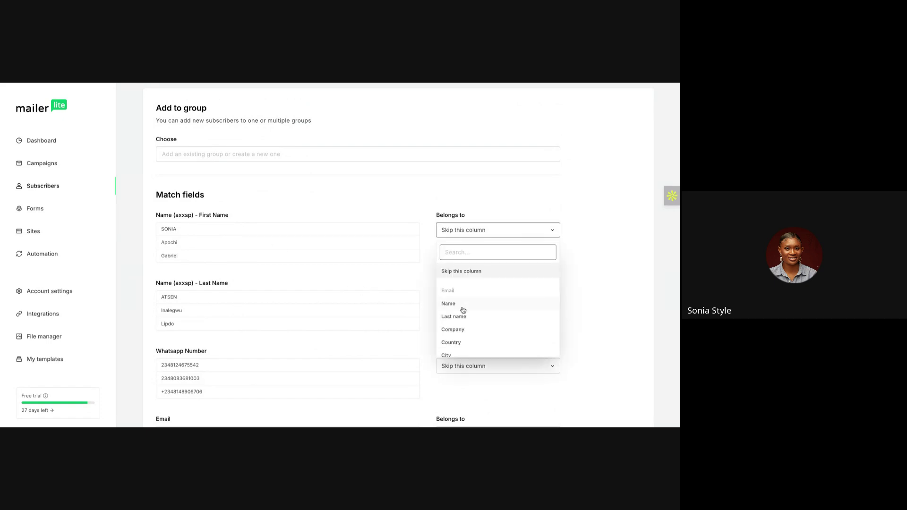
left_click(402, 212)
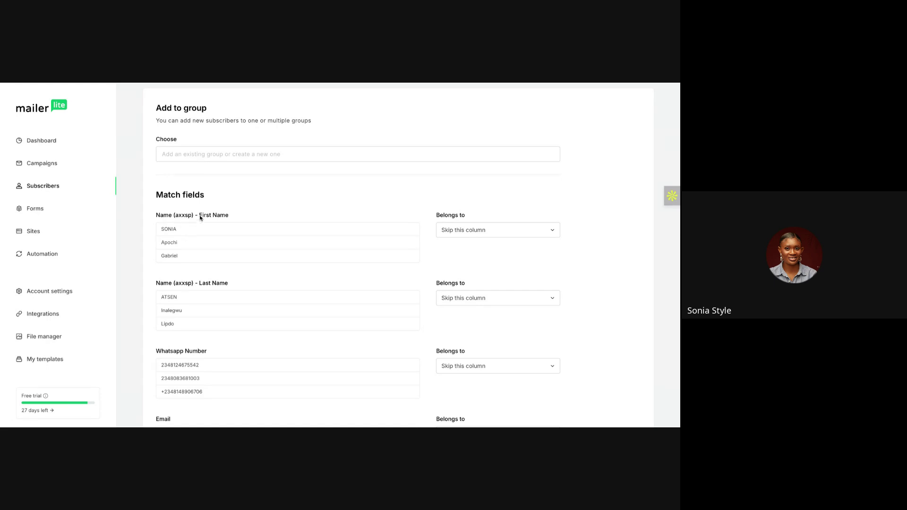
left_click_drag(200, 217, 217, 215)
left_click(240, 211)
Match First Name to Name, Last Name to Last name, and Whatsapp Number to Phone
left_click(463, 230)
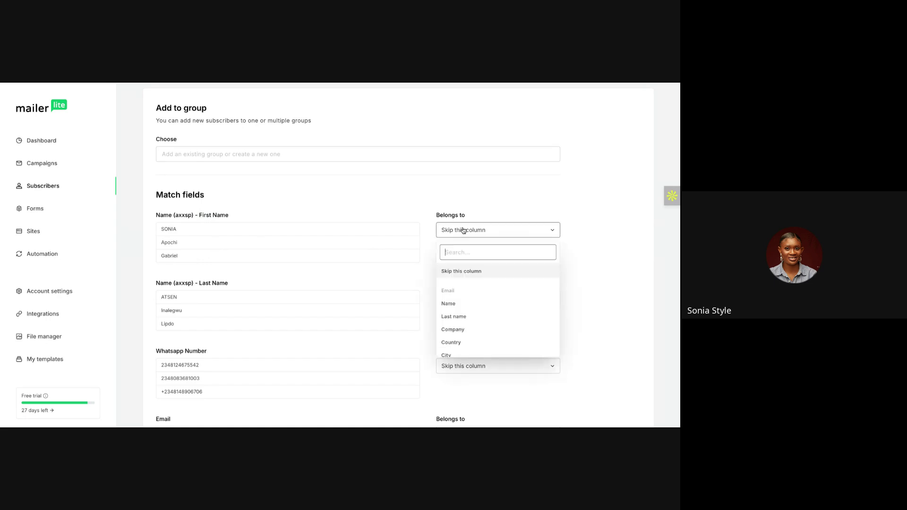
left_click(448, 305)
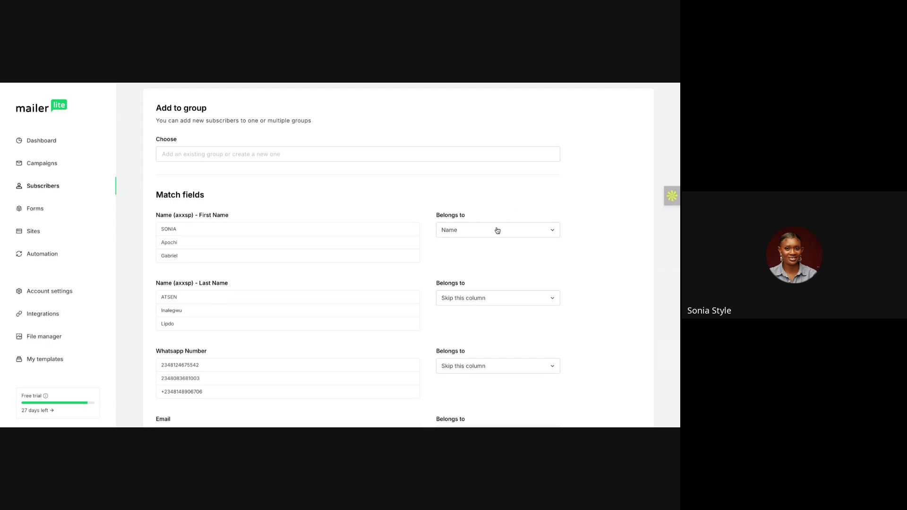
scroll(279, 314, "down", 3)
scroll(279, 314, "up", 1)
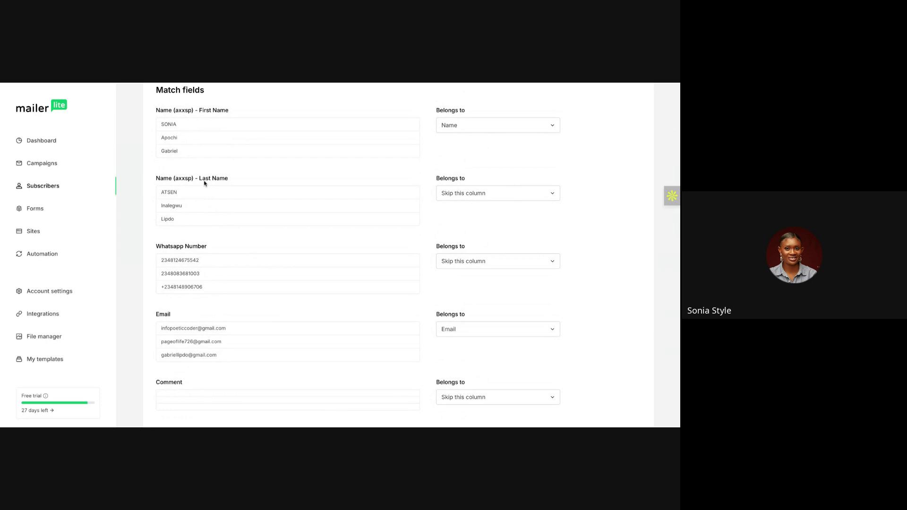
left_click(450, 196)
left_click(454, 282)
left_click(455, 259)
scroll(468, 362, "down", 2)
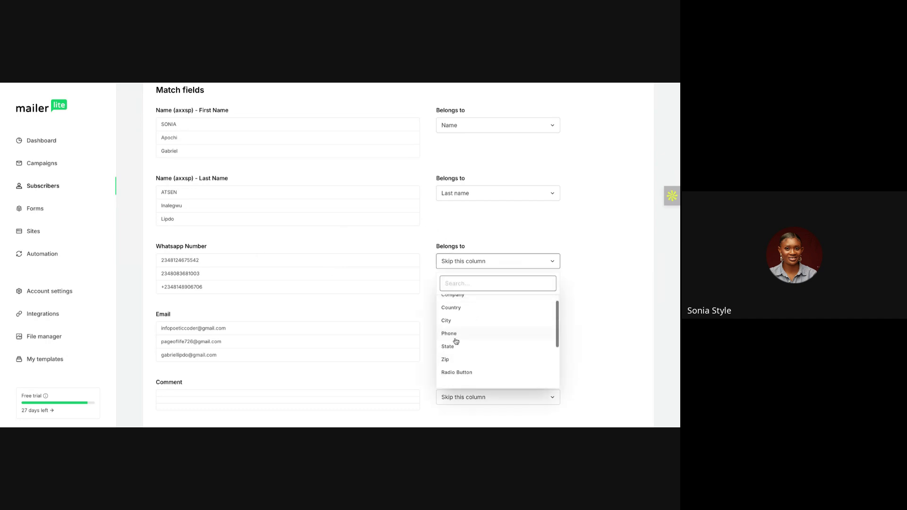
left_click(453, 338)
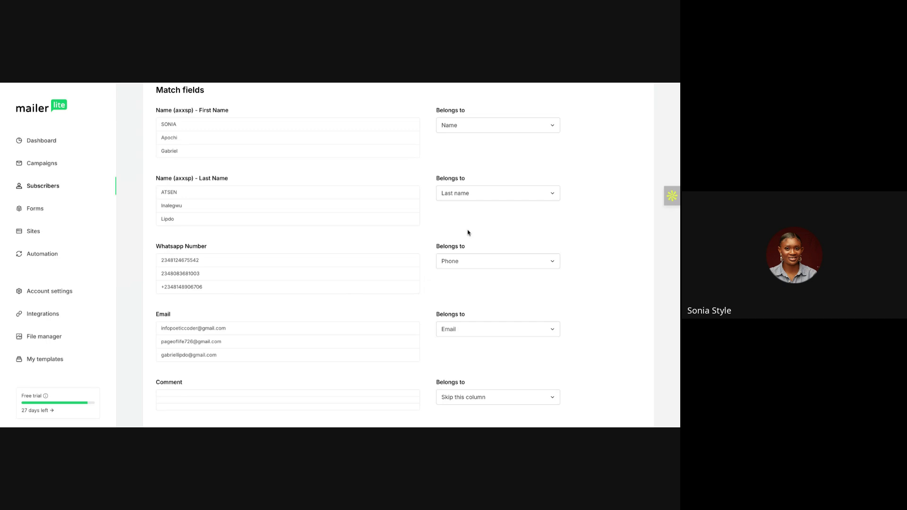
scroll(263, 344, "down", 3)
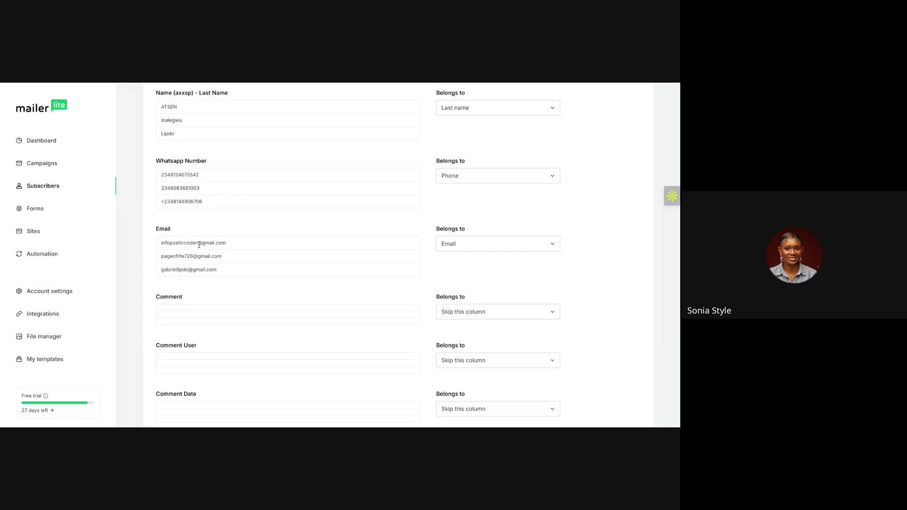
scroll(184, 331, "down", 3)
scroll(184, 333, "up", 1)
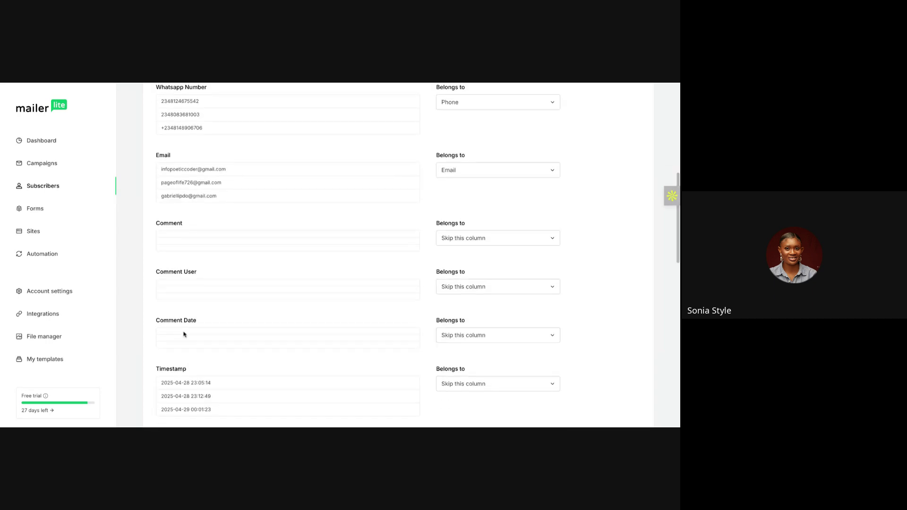
scroll(184, 334, "down", 4)
scroll(264, 233, "up", 5)
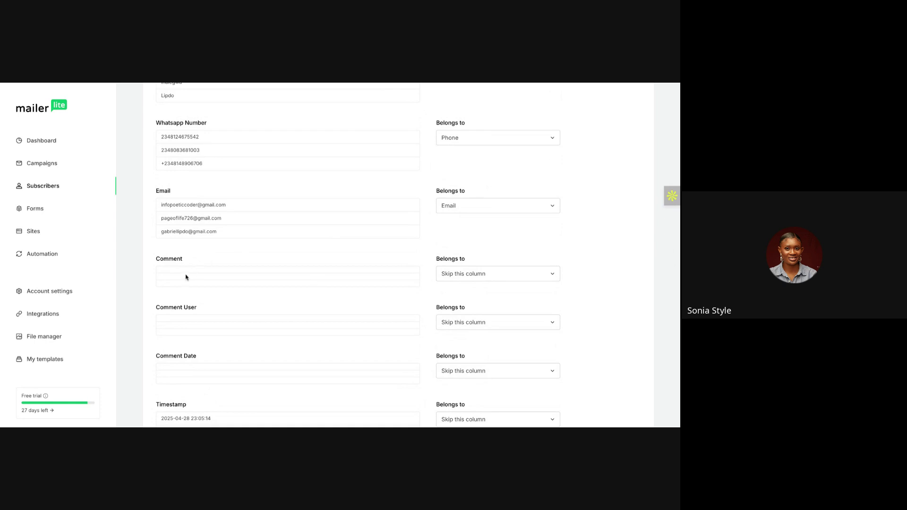
left_click(451, 280)
left_click(385, 325)
scroll(383, 325, "down", 4)
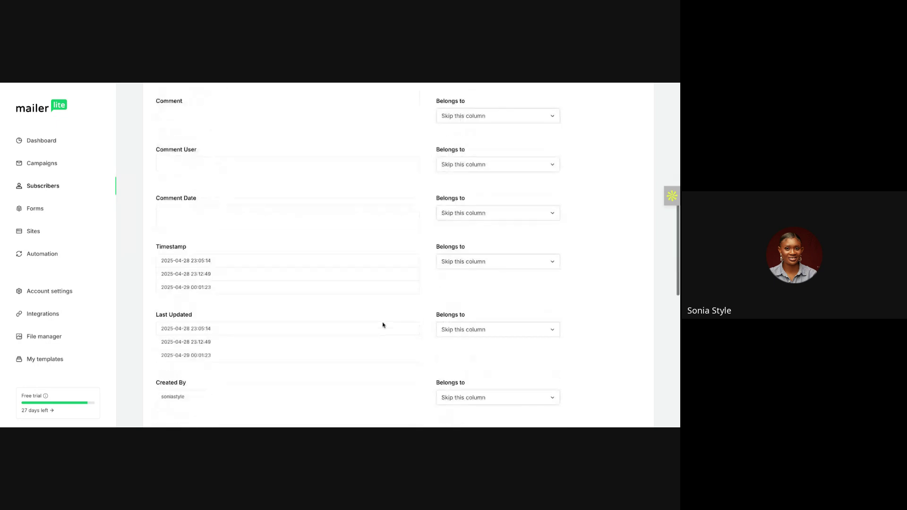
scroll(336, 316, "down", 2)
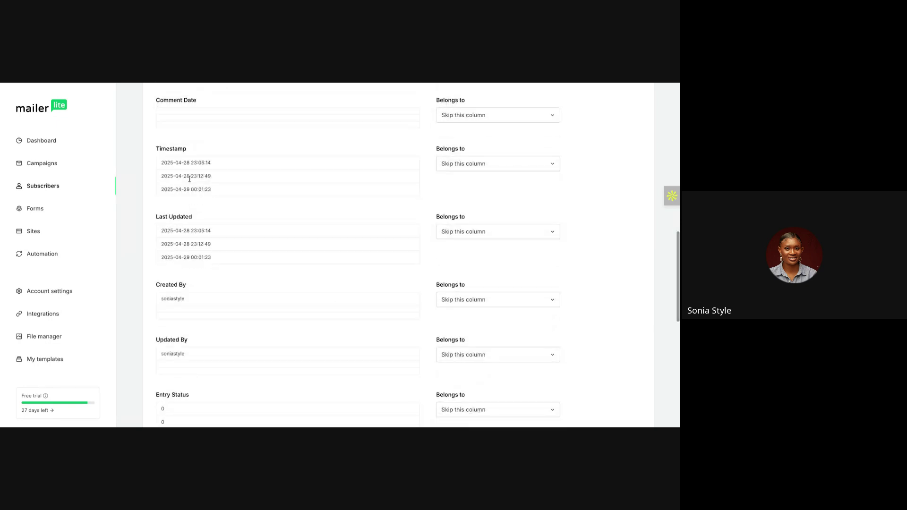
scroll(200, 265, "down", 3)
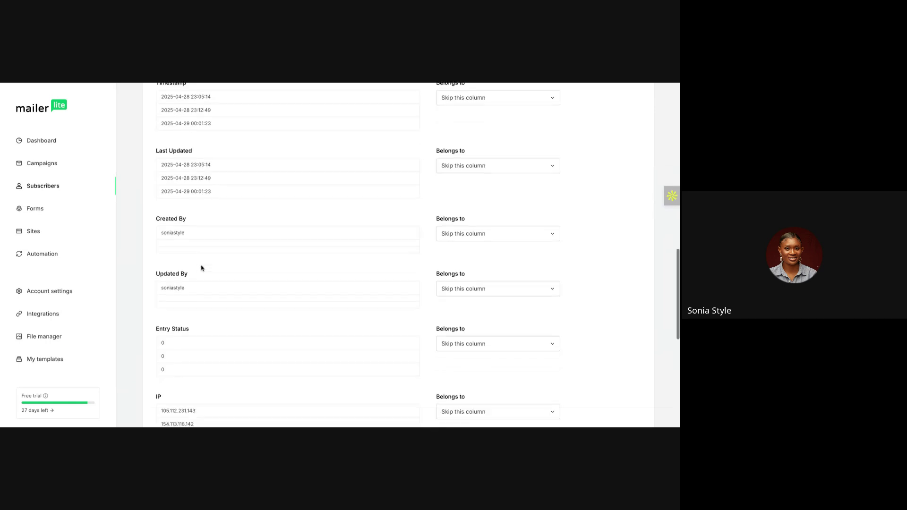
scroll(208, 313, "down", 3)
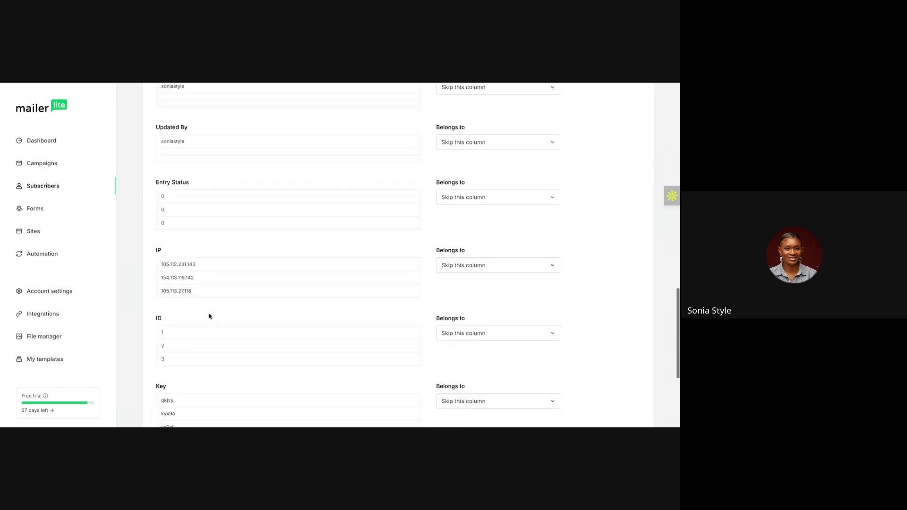
scroll(190, 282, "down", 1)
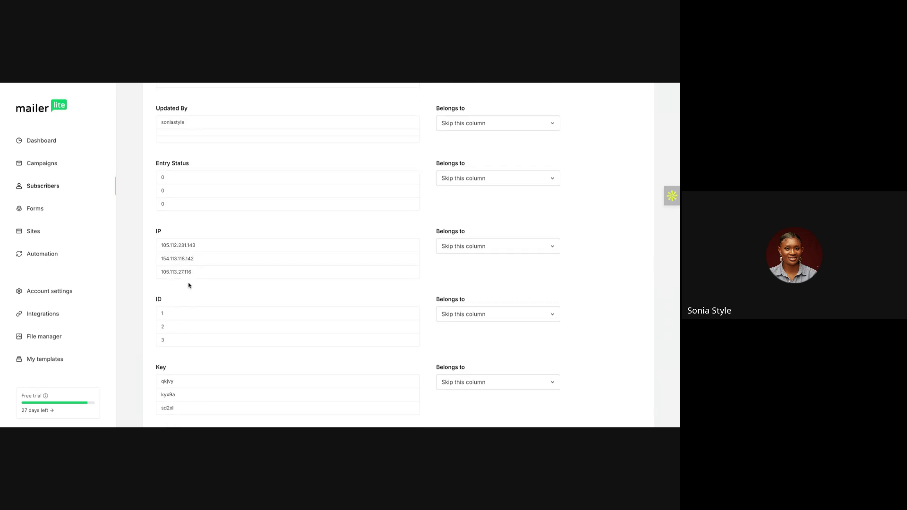
scroll(186, 247, "down", 3)
scroll(188, 225, "up", 2)
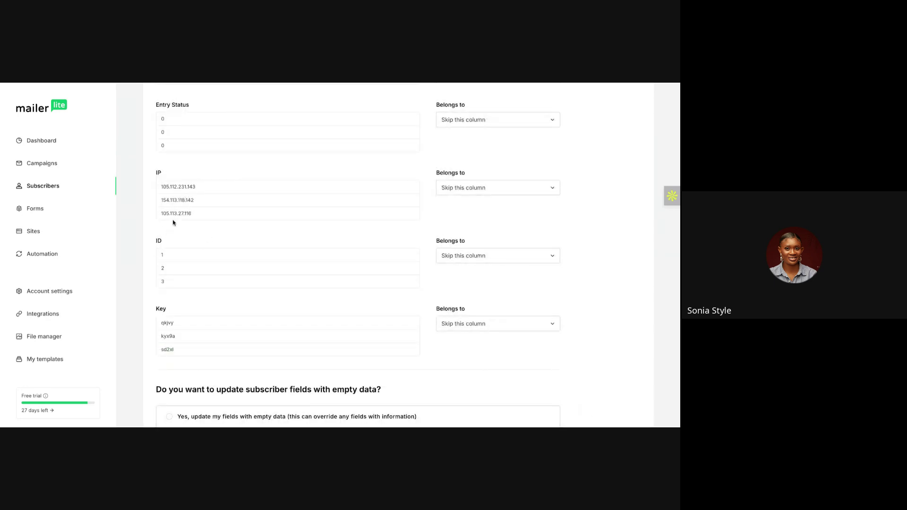
scroll(171, 265, "down", 1)
scroll(170, 267, "down", 3)
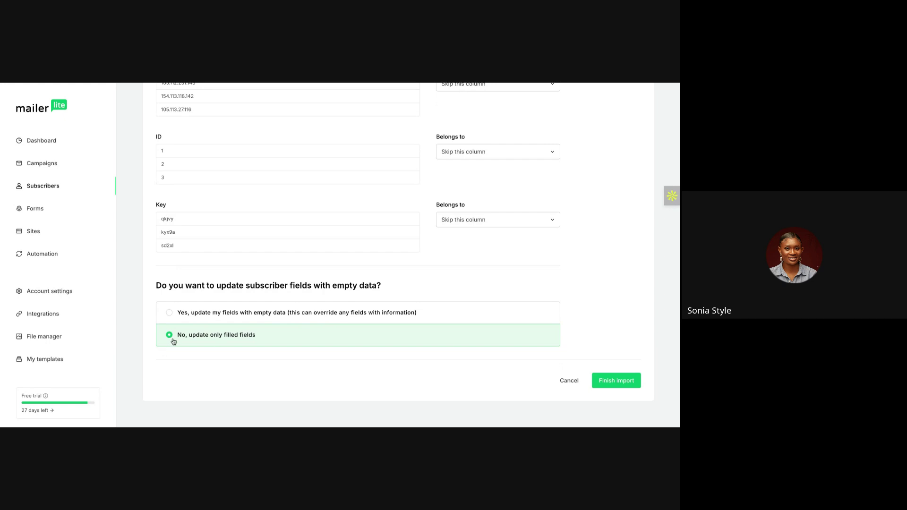
Review the field mappings and finish the import, updating only filled fields
scroll(183, 341, "up", 1)
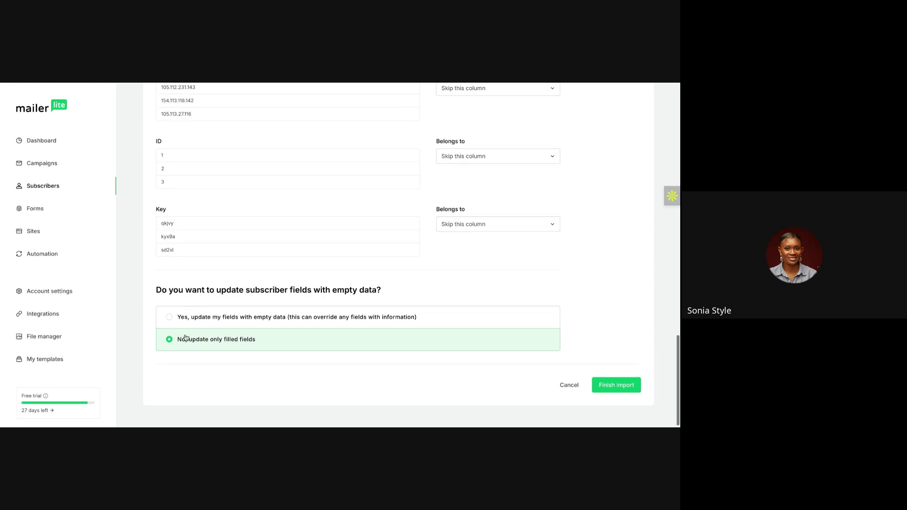
scroll(226, 286, "up", 20)
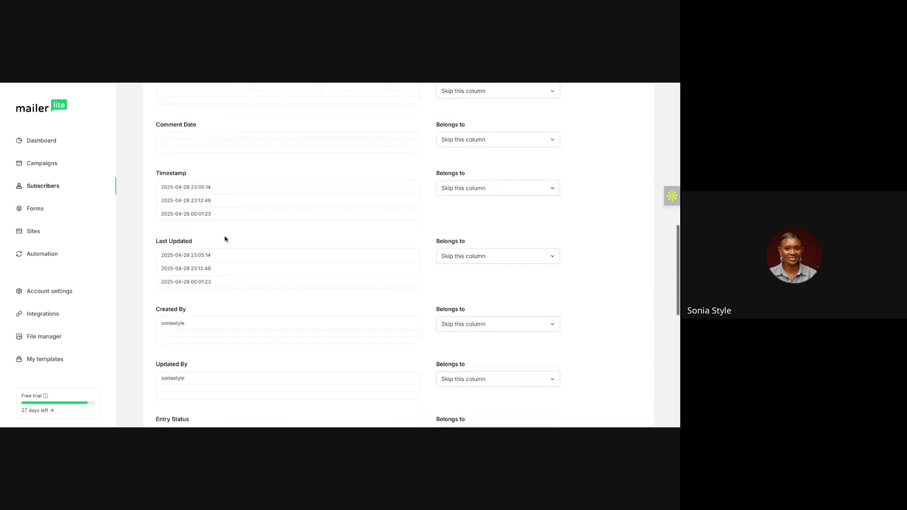
scroll(225, 239, "down", 6)
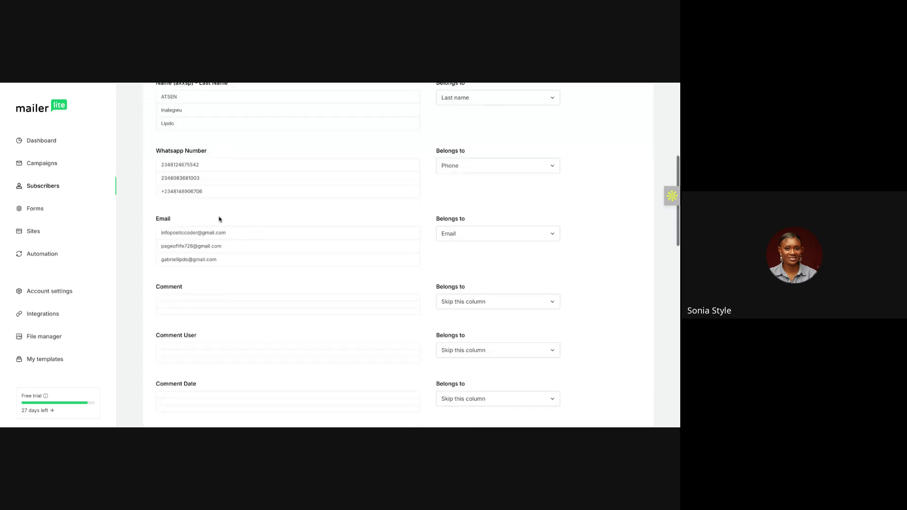
scroll(245, 198, "up", 1)
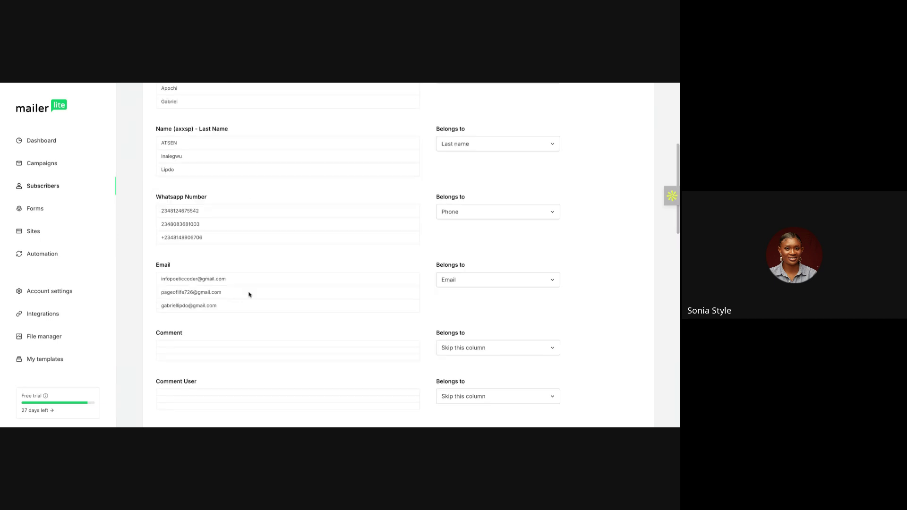
scroll(248, 289, "down", 10)
scroll(248, 282, "down", 9)
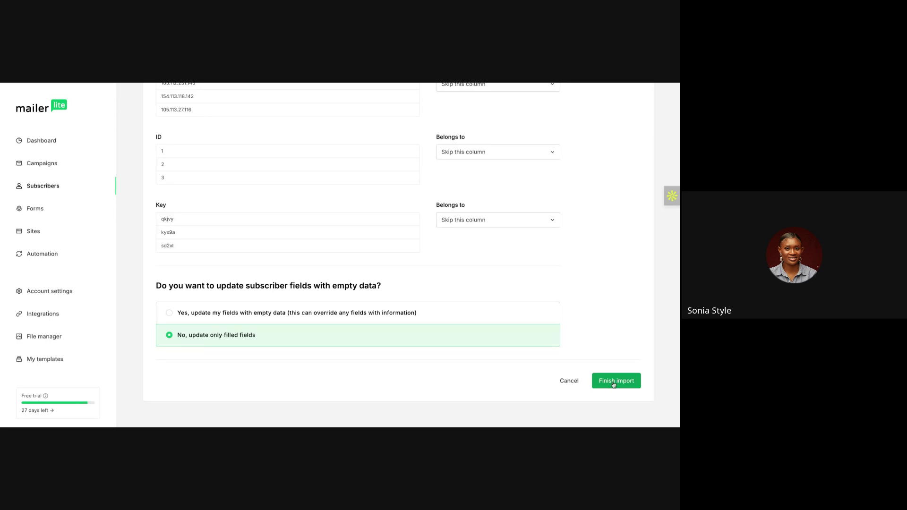
left_click(614, 384)
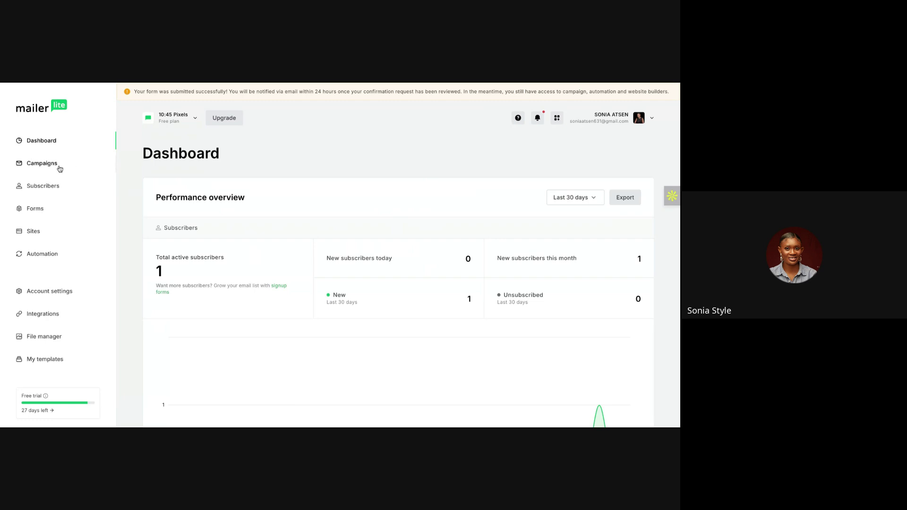
Go to Campaigns from the Dashboard's left sidebar
left_click(41, 163)
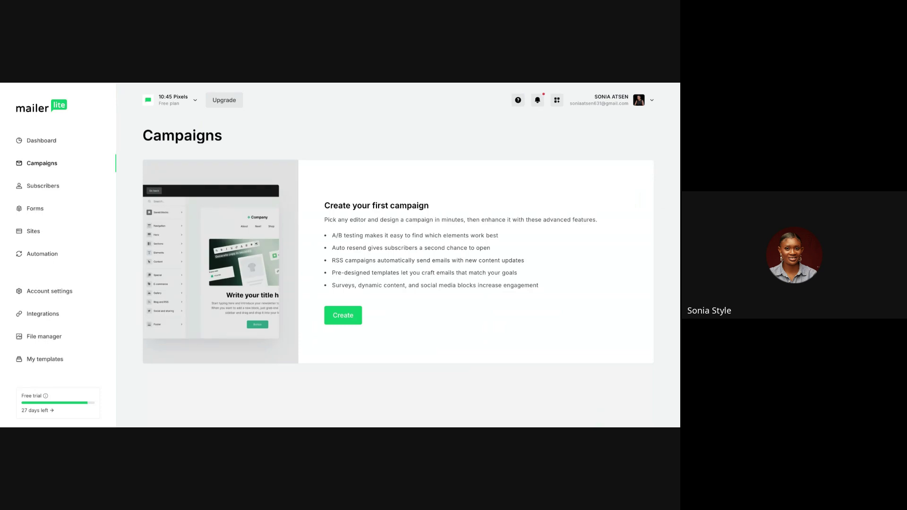
Create a new campaign and continue with the Regular campaign type
left_click(350, 320)
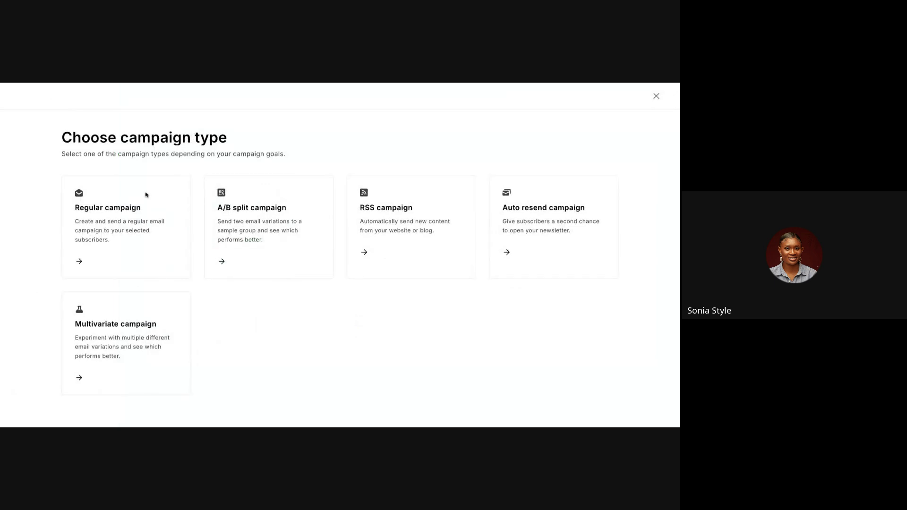
double_click(124, 208)
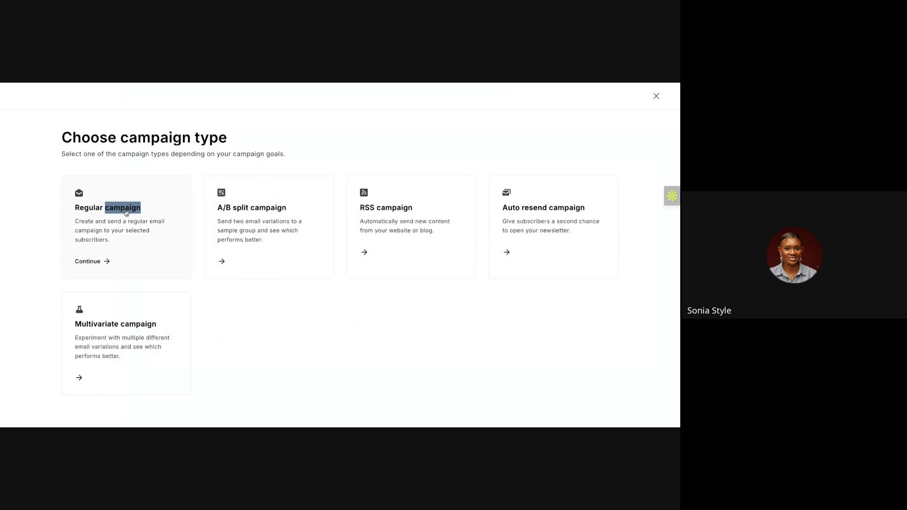
left_click(143, 168)
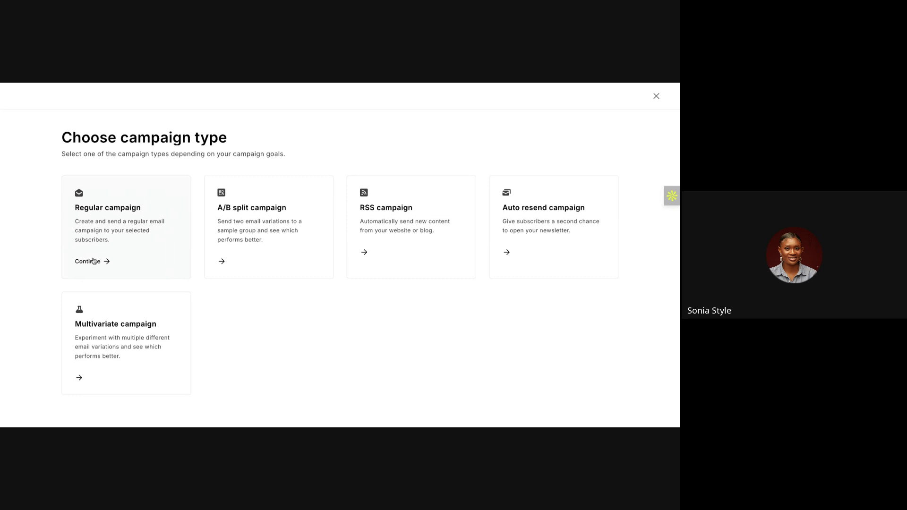
left_click(94, 261)
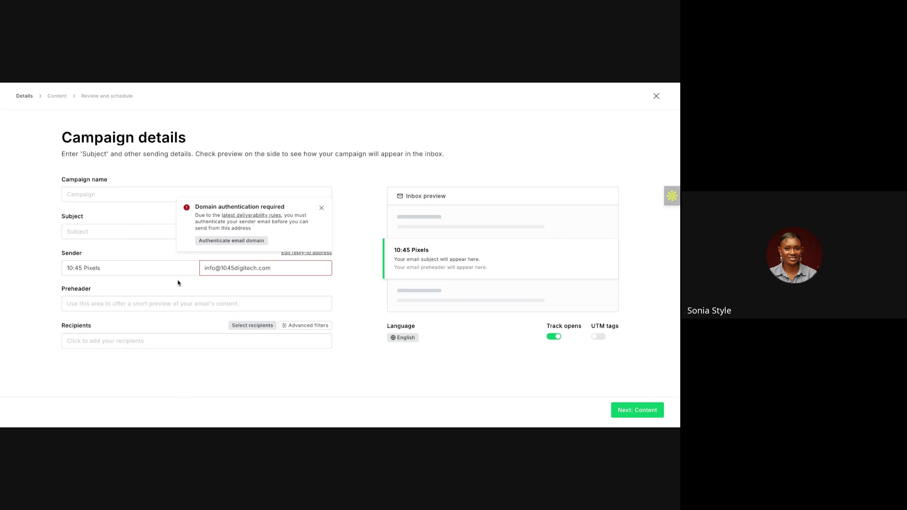
Dismiss the domain authentication warning and toggle the separate reply-to address on and off
triple_click(244, 268)
left_click(207, 286)
left_click(320, 208)
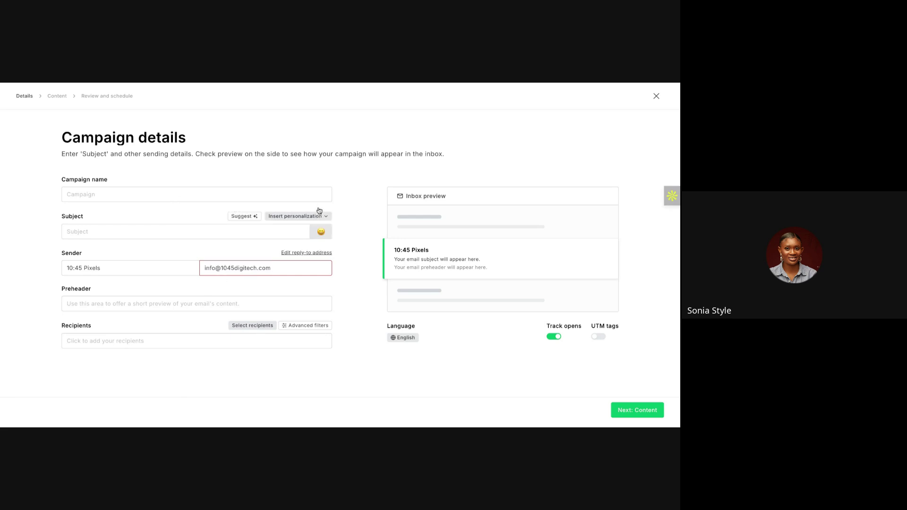
left_click(305, 253)
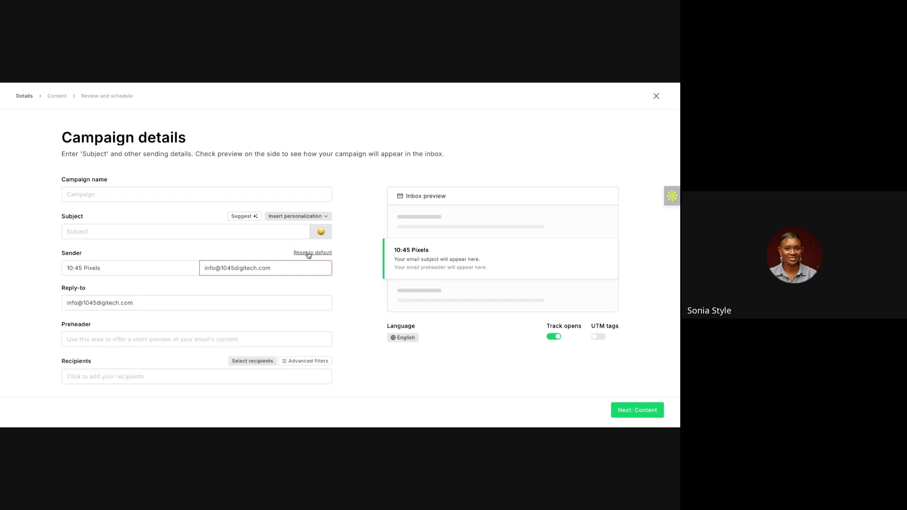
left_click(308, 254)
left_click(308, 254)
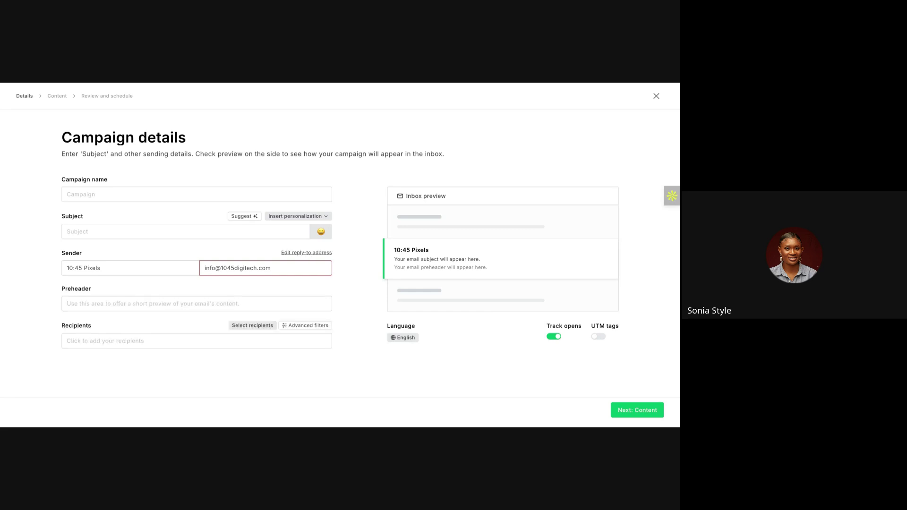
left_click(313, 252)
Change the sender name to 'info' and trim the sender email, then close the form unsaved
left_click(221, 268)
key("BackSpace")
key("BackSpace")
key("BackSpace")
key("BackSpace")
key("BackSpace")
triple_click(115, 269)
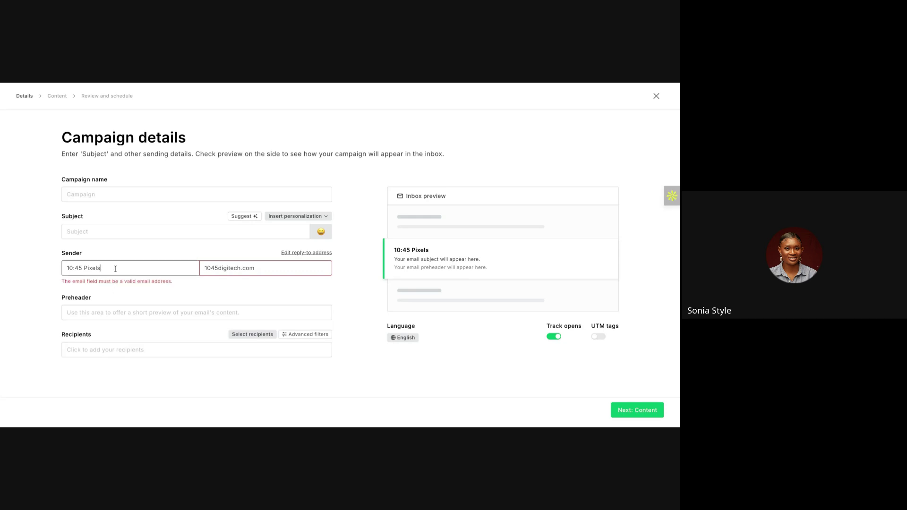
key("BackSpace")
type("info")
left_click(127, 244)
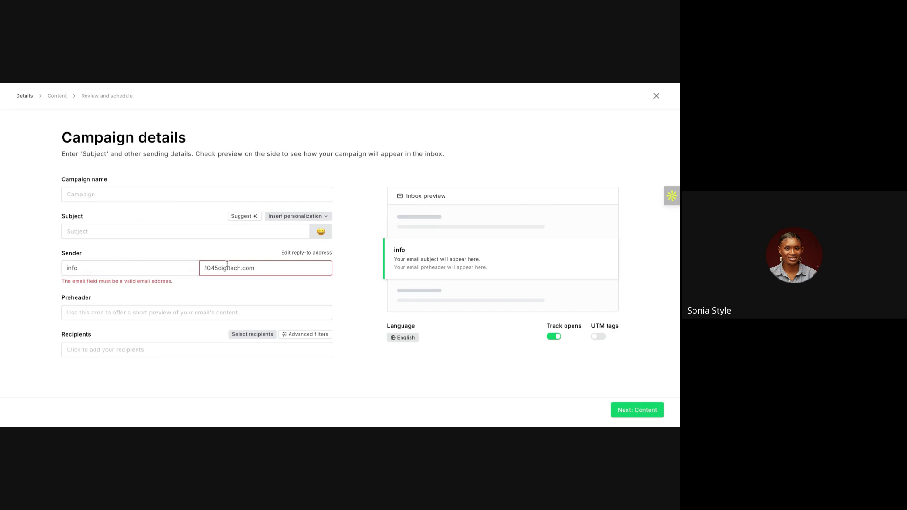
left_click(308, 253)
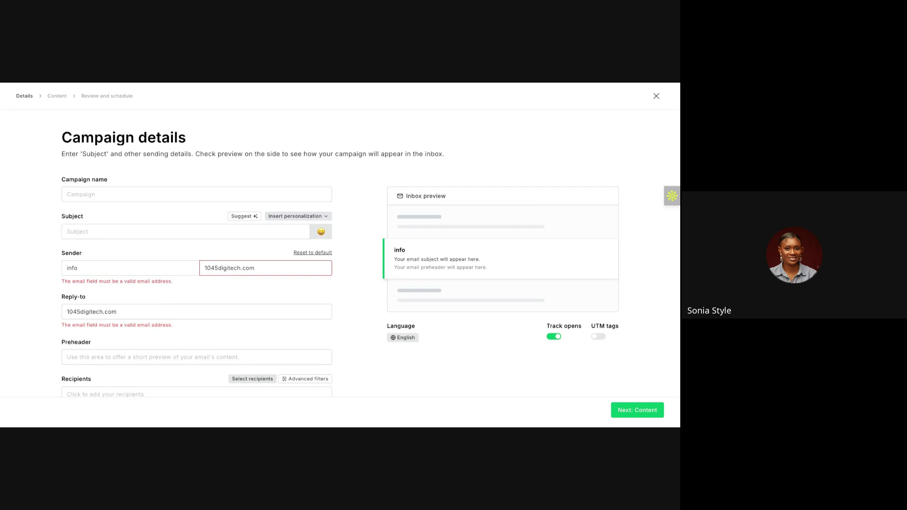
left_click(67, 312)
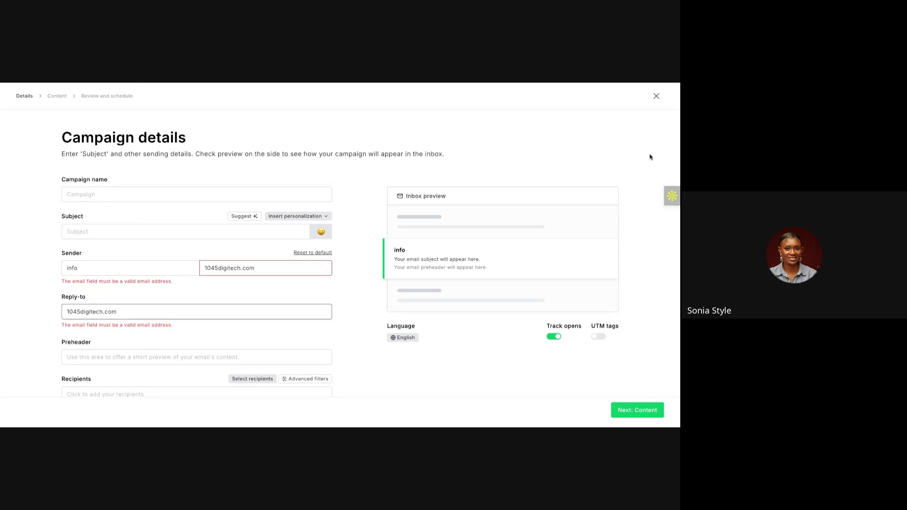
left_click(656, 97)
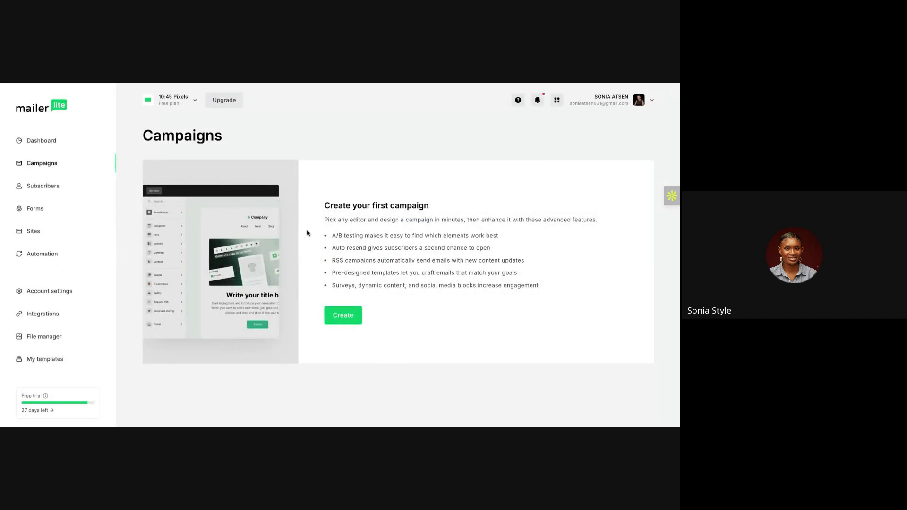
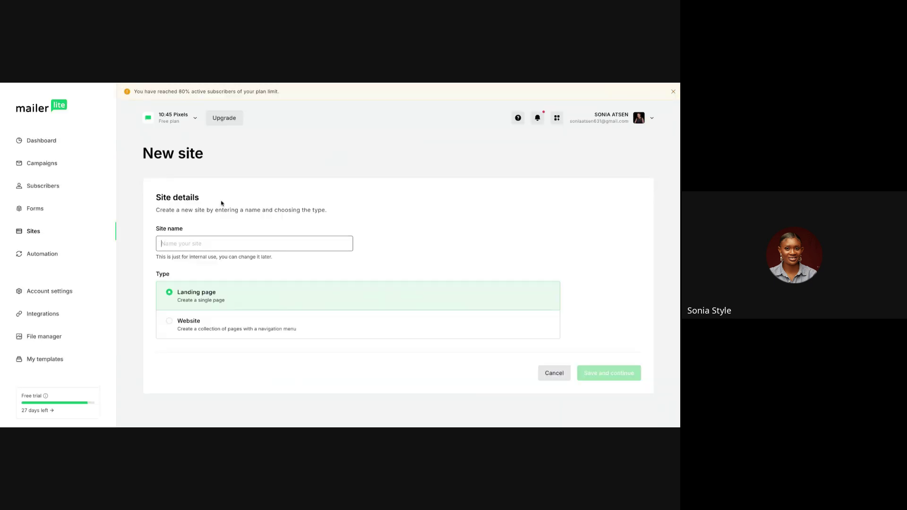
Name the site 'Project20k - June Edition' and keep it as a single Landing page
left_click(195, 241)
type("p")
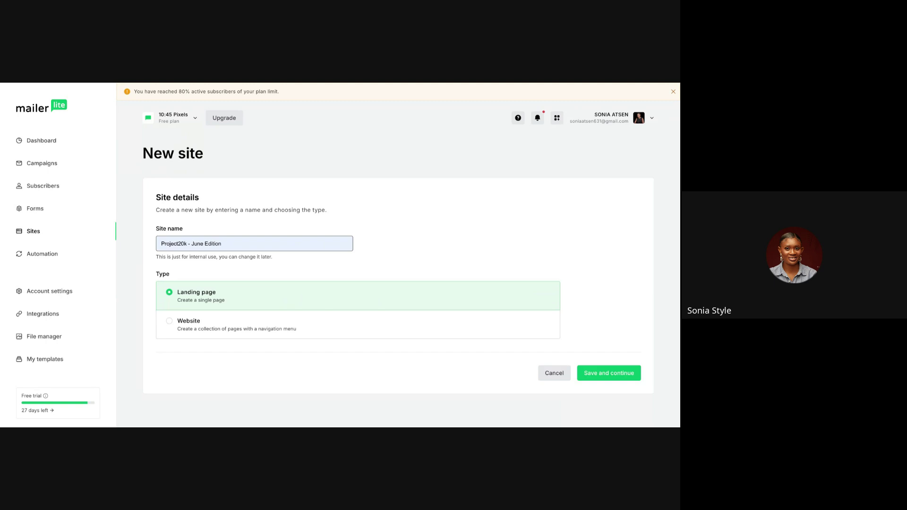
left_click(208, 297)
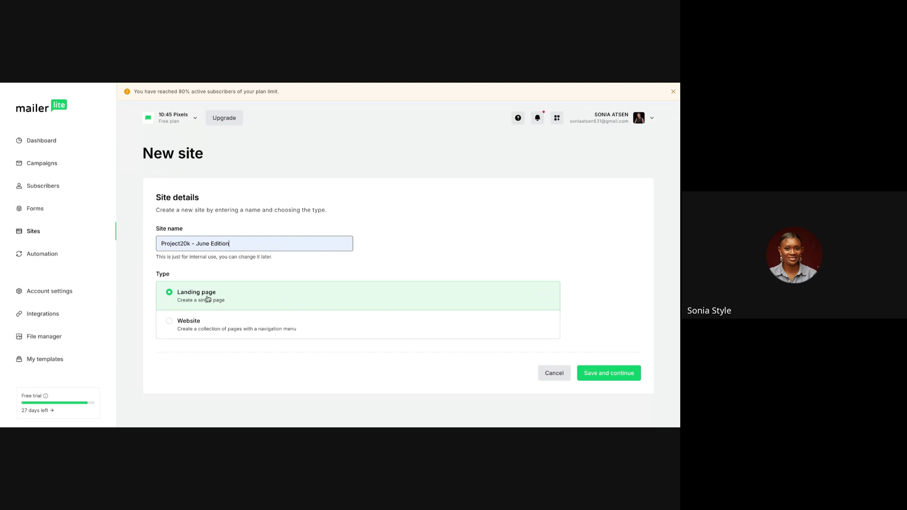
left_click(169, 339)
left_click(172, 296)
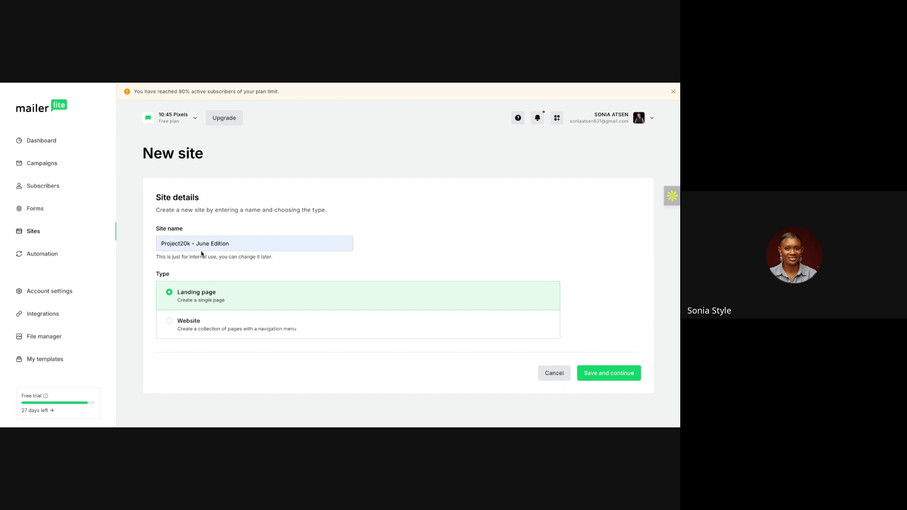
Save the site details and target the Email Marketing 101 subscriber group
left_click(609, 374)
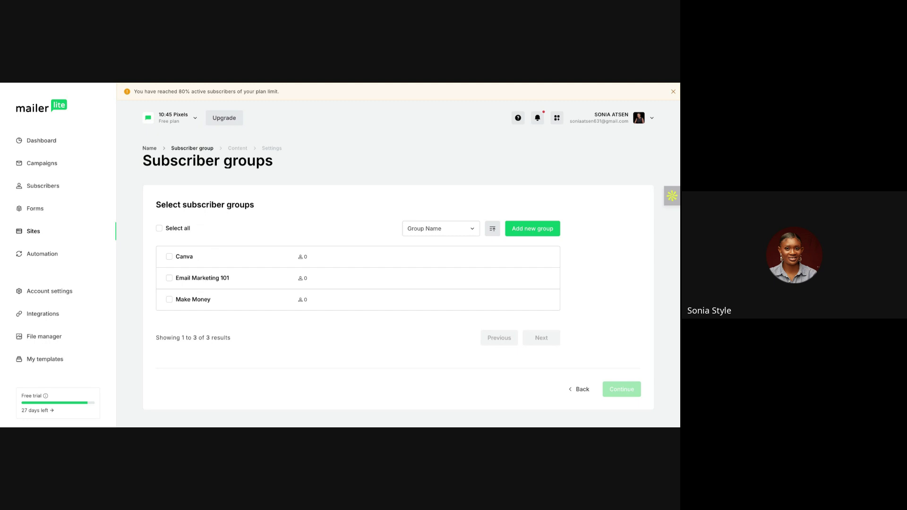
left_click(170, 279)
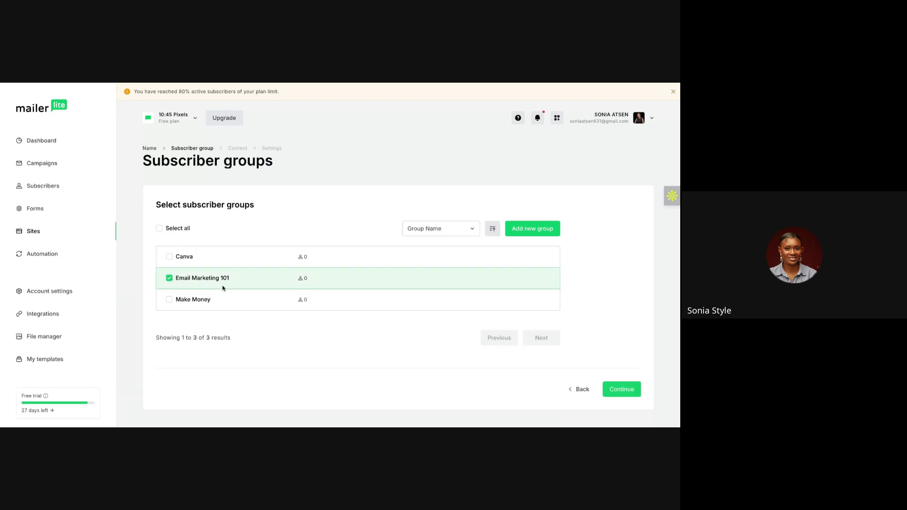
left_click(611, 390)
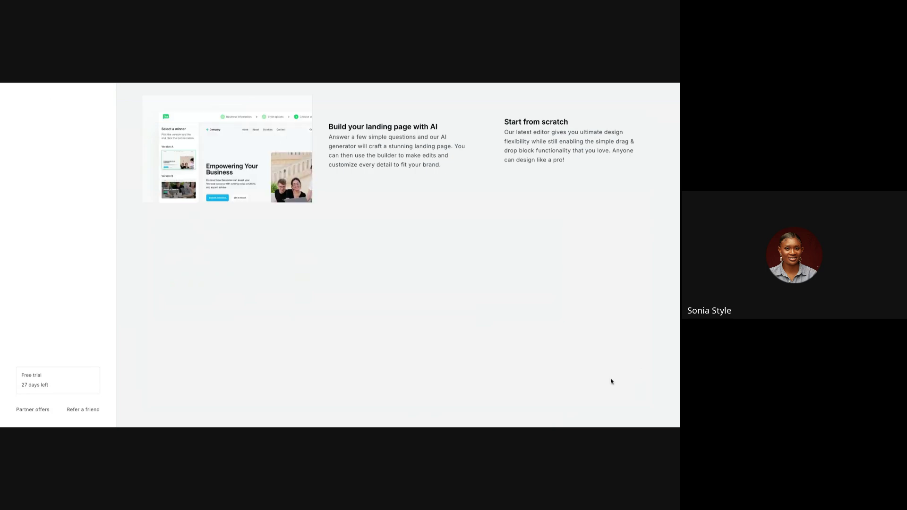
Browse the landing page template gallery and pick a design to open in the builder
mouse_move(391, 197)
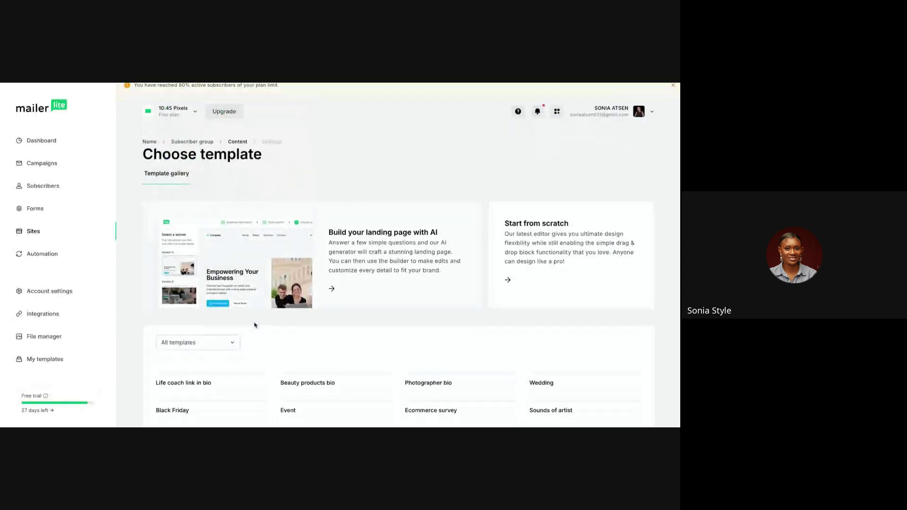
scroll(254, 325, "down", 2)
scroll(256, 325, "up", 3)
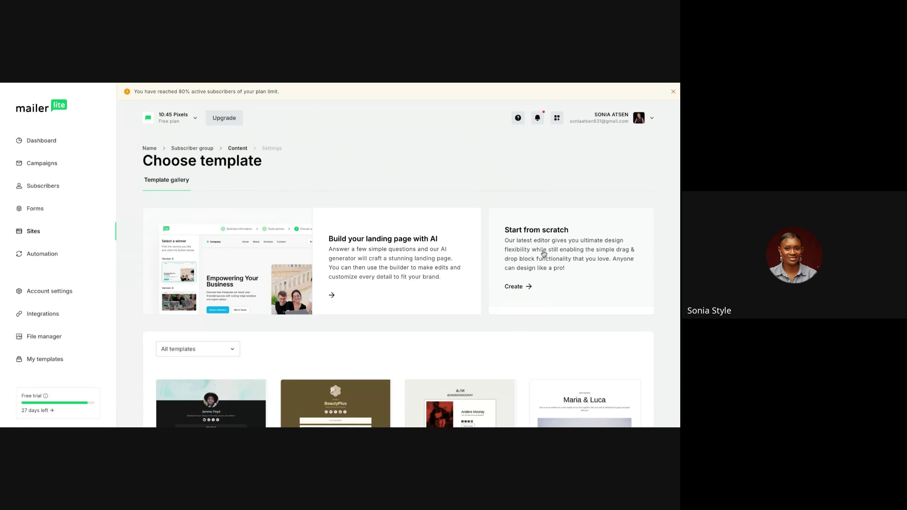
scroll(517, 359, "down", 3)
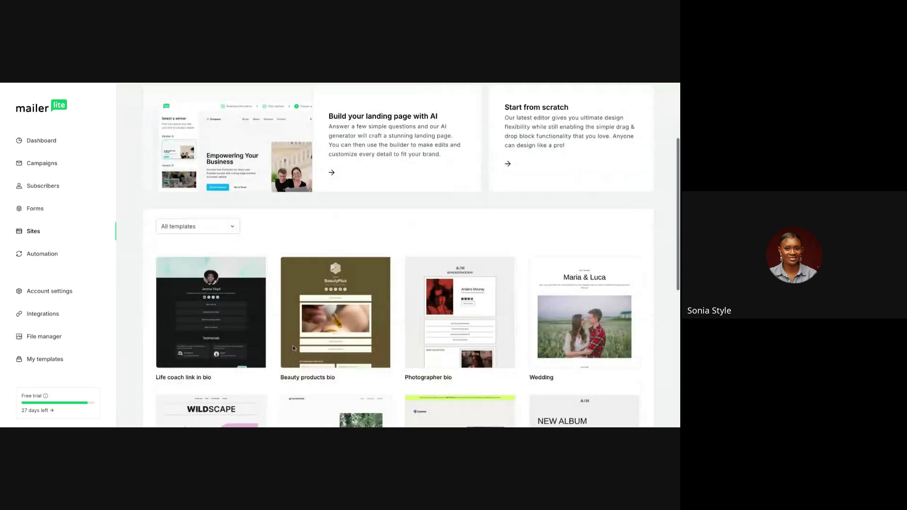
scroll(292, 348, "down", 3)
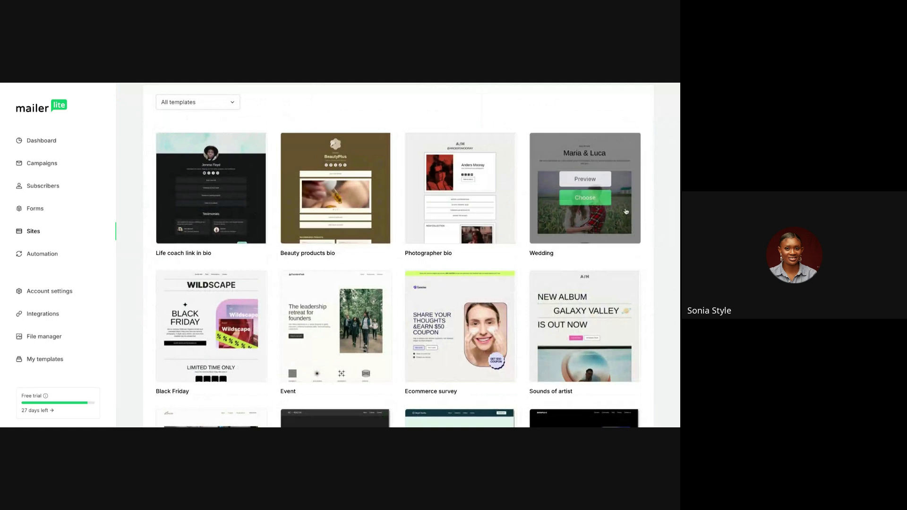
scroll(467, 331, "down", 4)
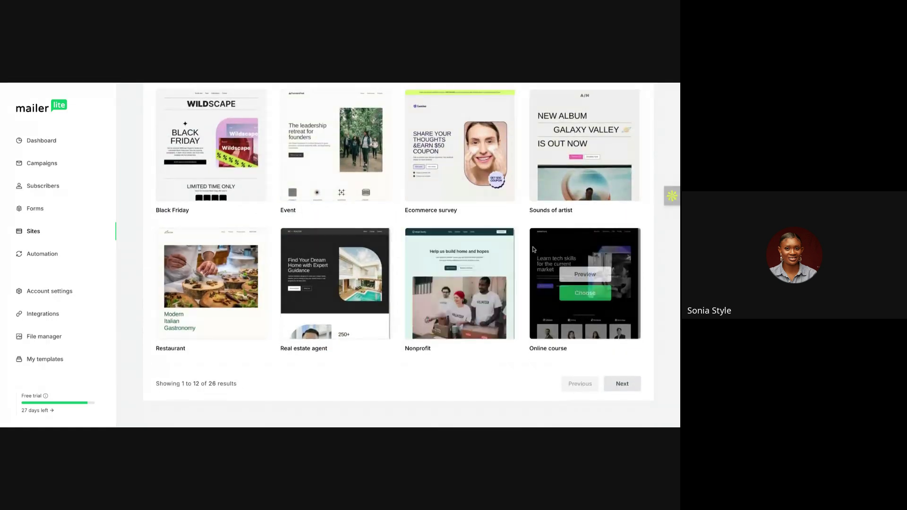
scroll(369, 229, "up", 5)
scroll(369, 229, "up", 4)
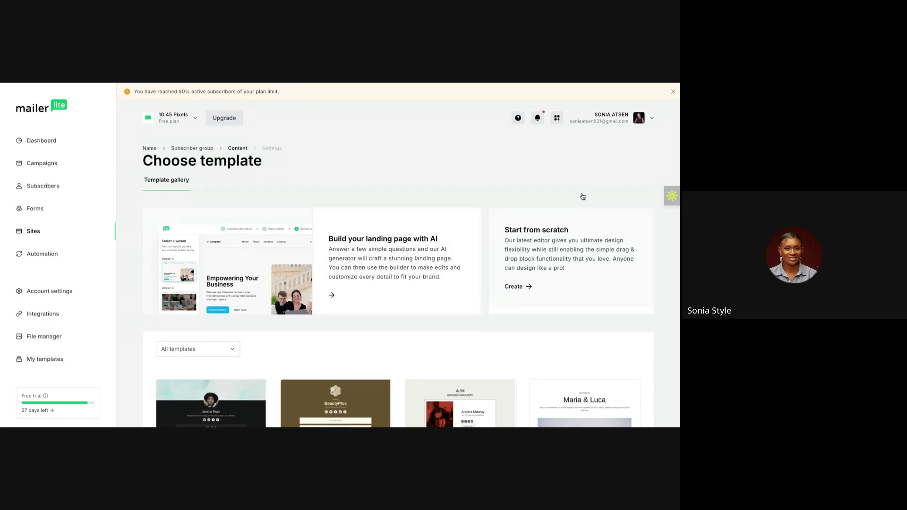
scroll(451, 390, "down", 1)
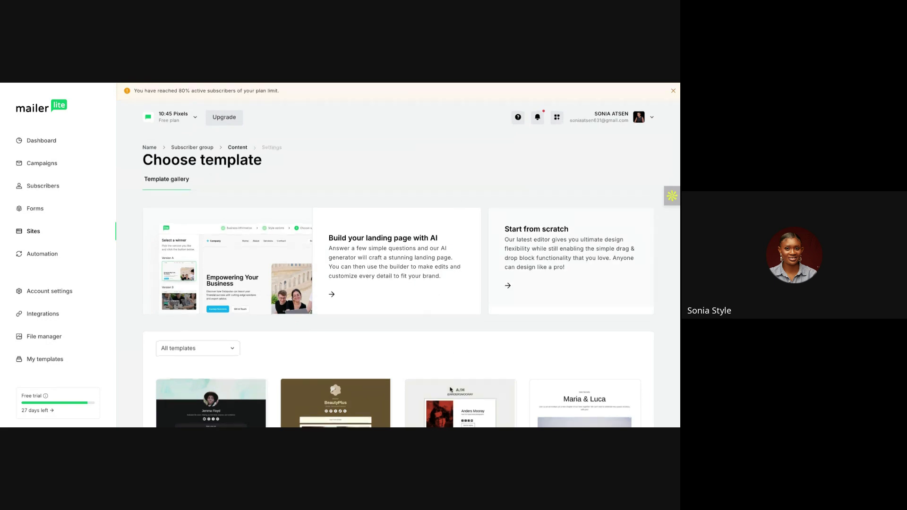
scroll(452, 390, "down", 5)
left_click(440, 292)
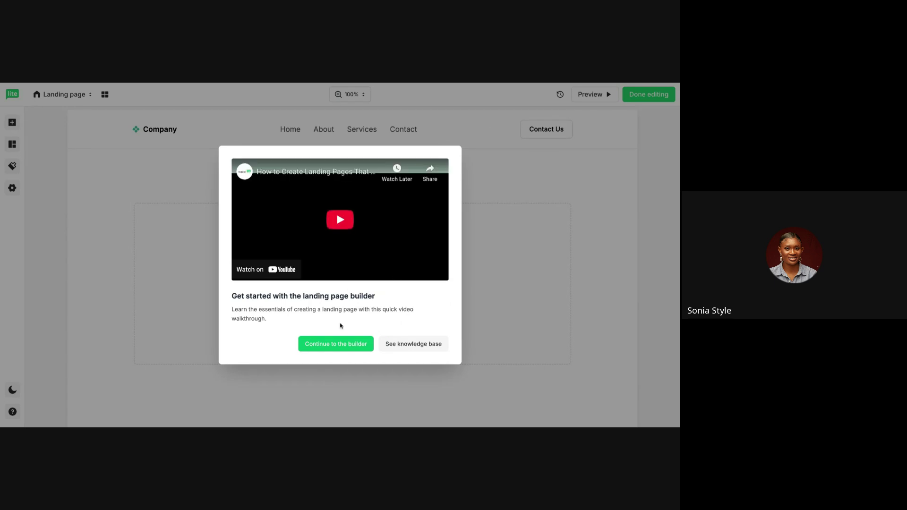
Dismiss the getting-started prompt and scroll through the empty landing page
left_click(329, 343)
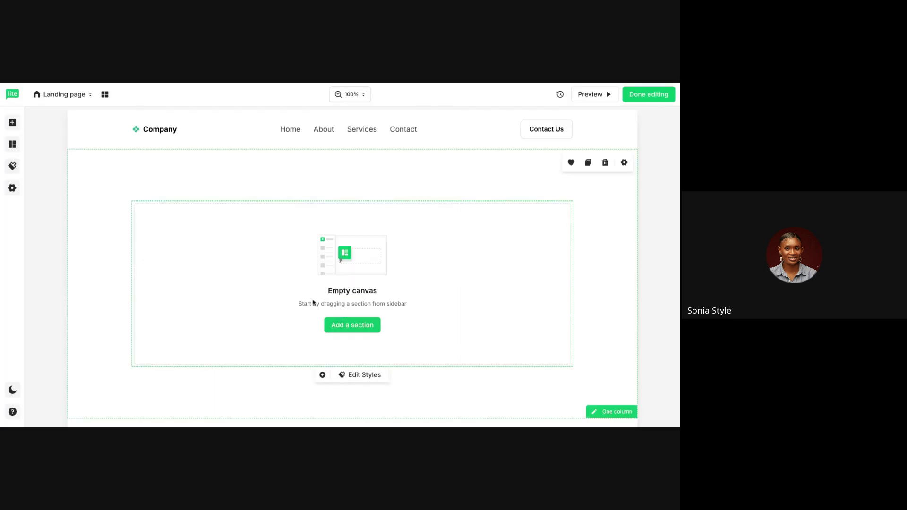
scroll(153, 237, "down", 1)
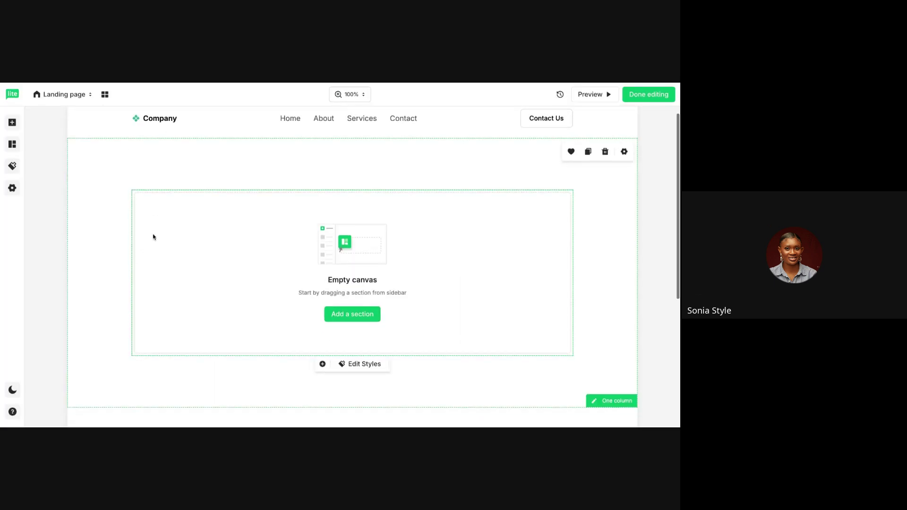
scroll(153, 236, "down", 2)
scroll(153, 237, "down", 3)
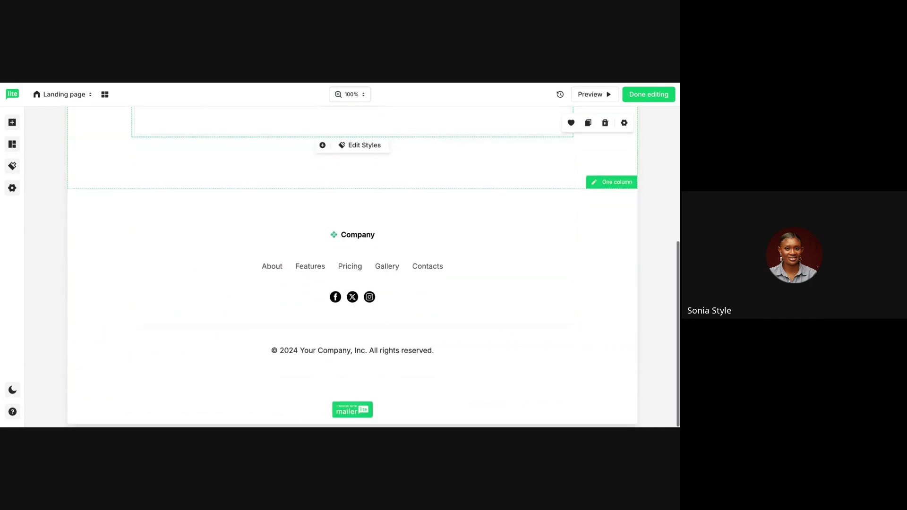
scroll(170, 314, "up", 5)
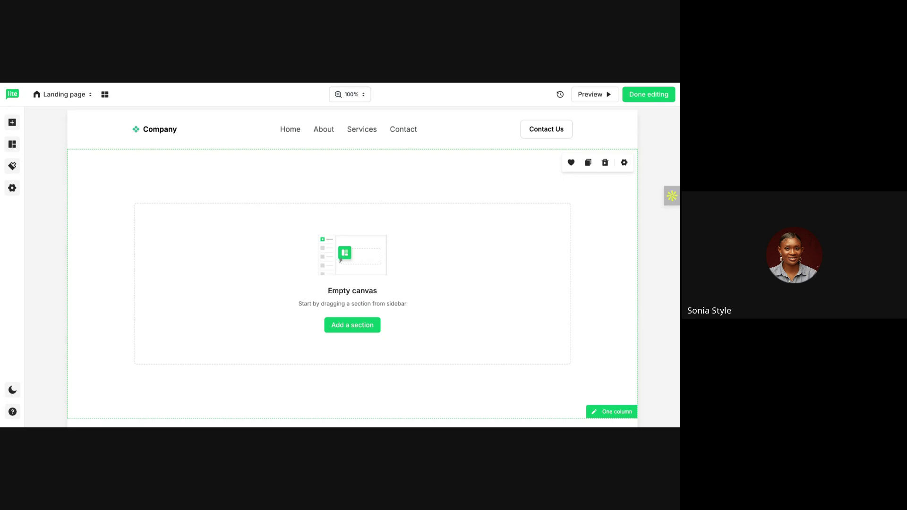
scroll(314, 318, "down", 5)
scroll(314, 317, "up", 2)
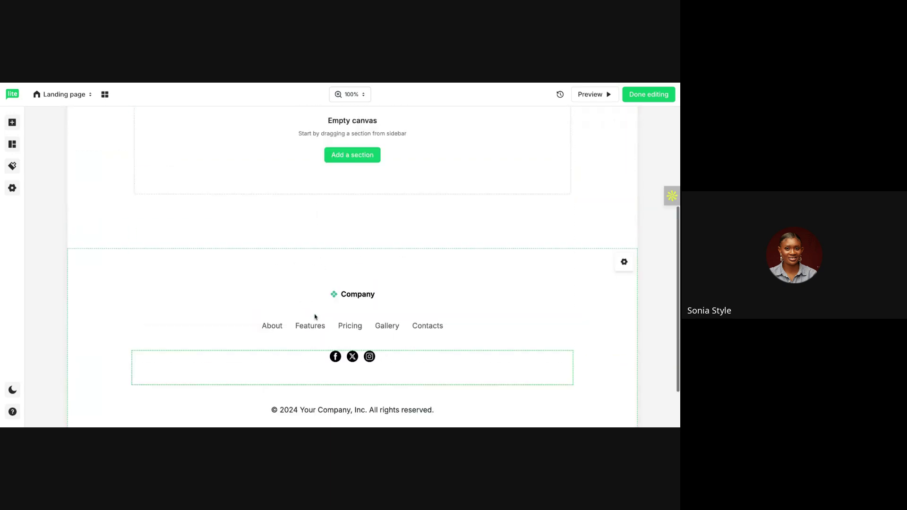
scroll(286, 264, "up", 3)
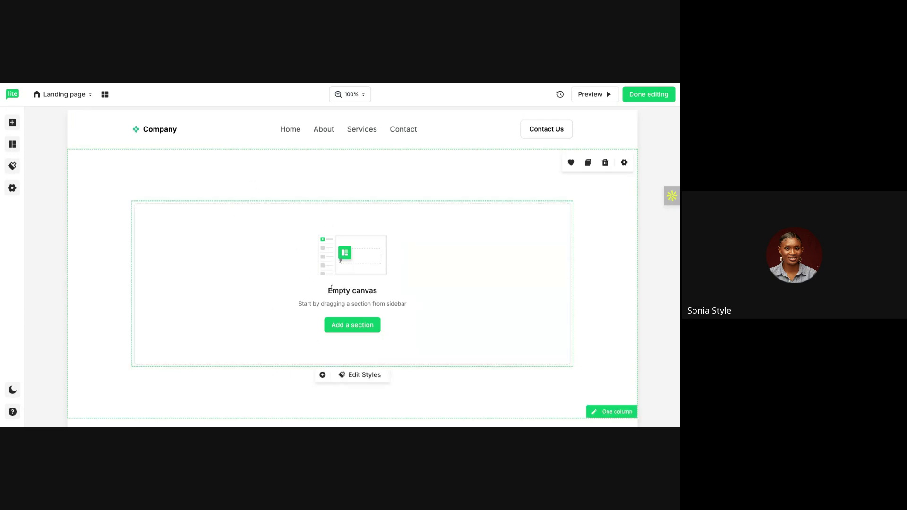
scroll(319, 303, "down", 5)
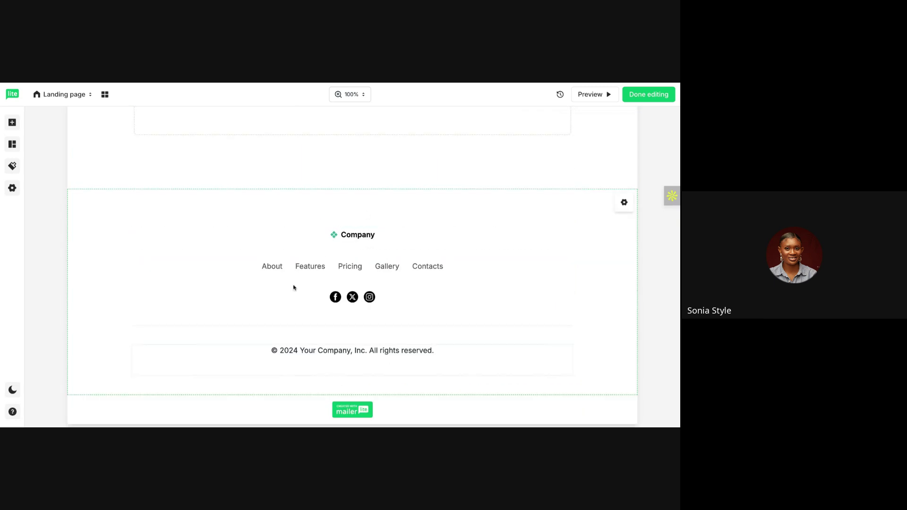
scroll(299, 251, "up", 6)
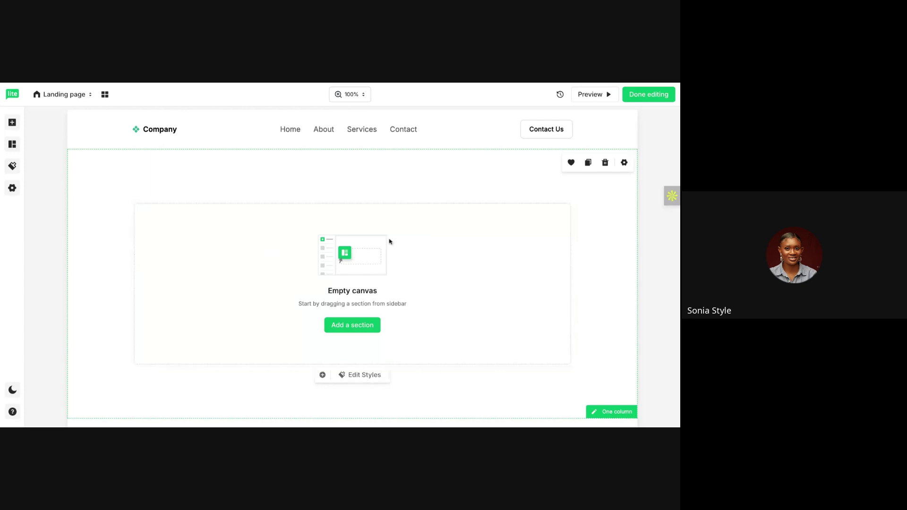
scroll(371, 284, "down", 5)
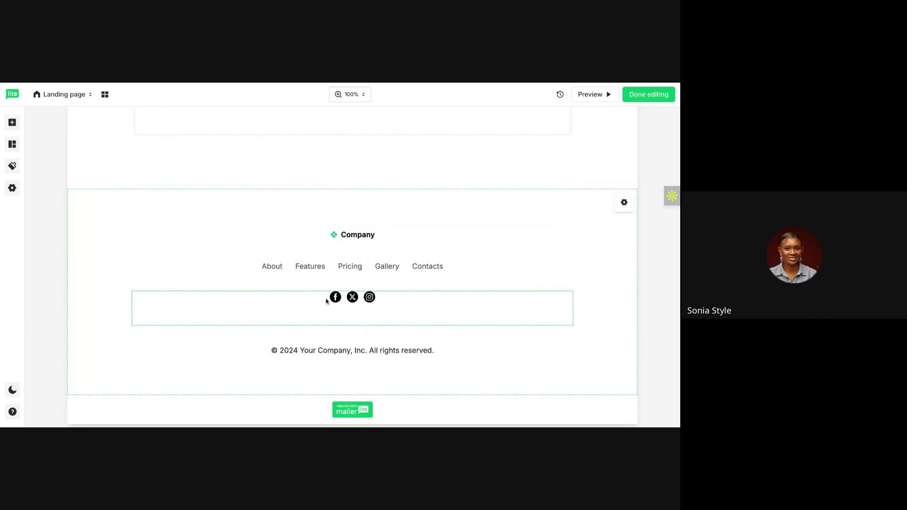
Select the footer copyright text, then the page header section
left_click(313, 350)
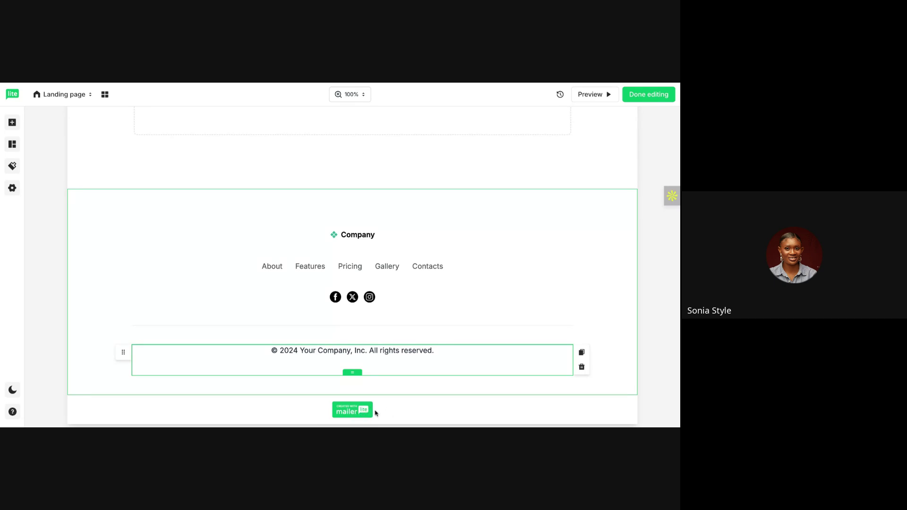
scroll(351, 303, "up", 5)
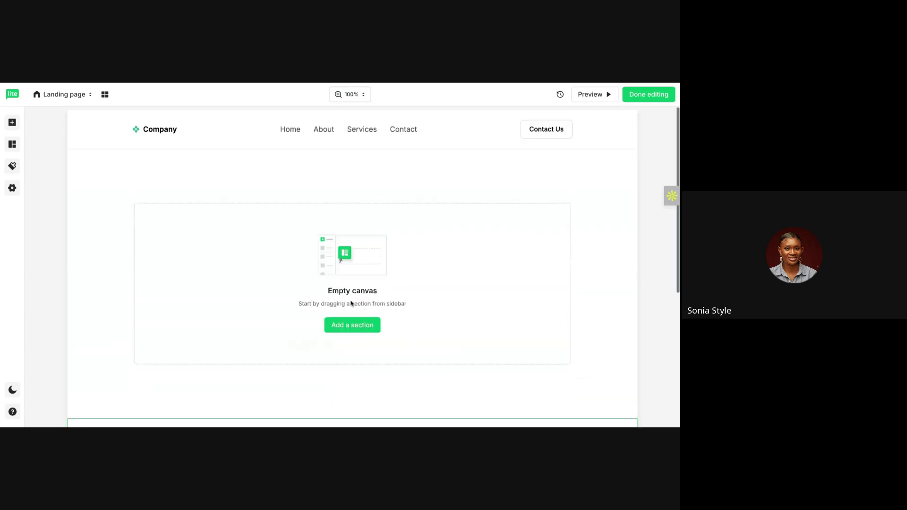
left_click(288, 137)
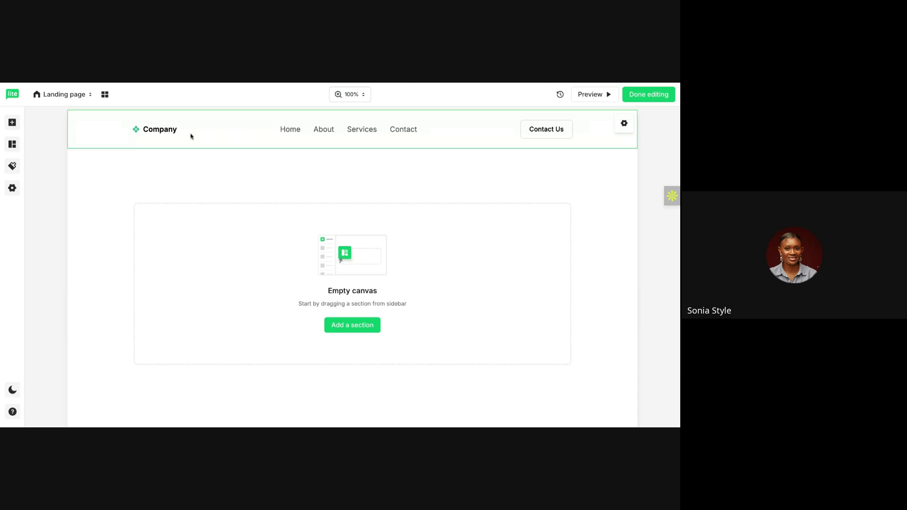
Make the header's Contact Us button a Primary button sized Small
left_click(624, 125)
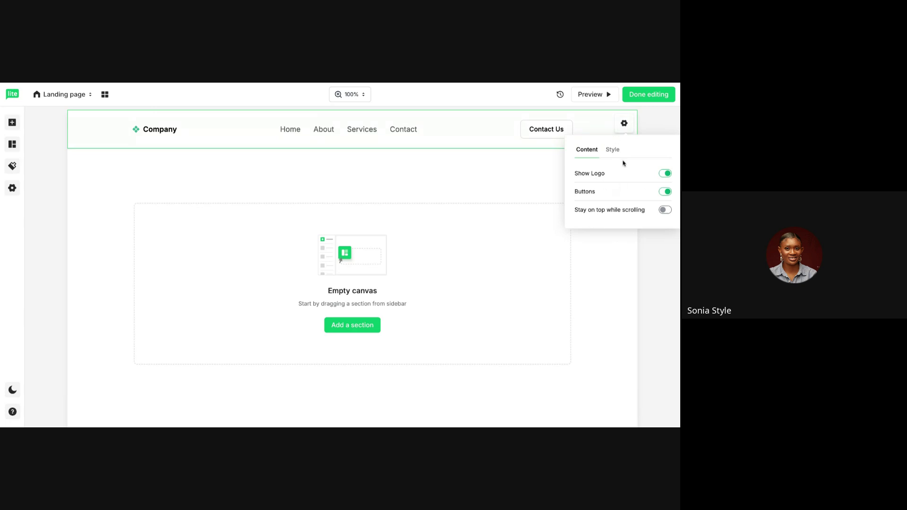
left_click(623, 125)
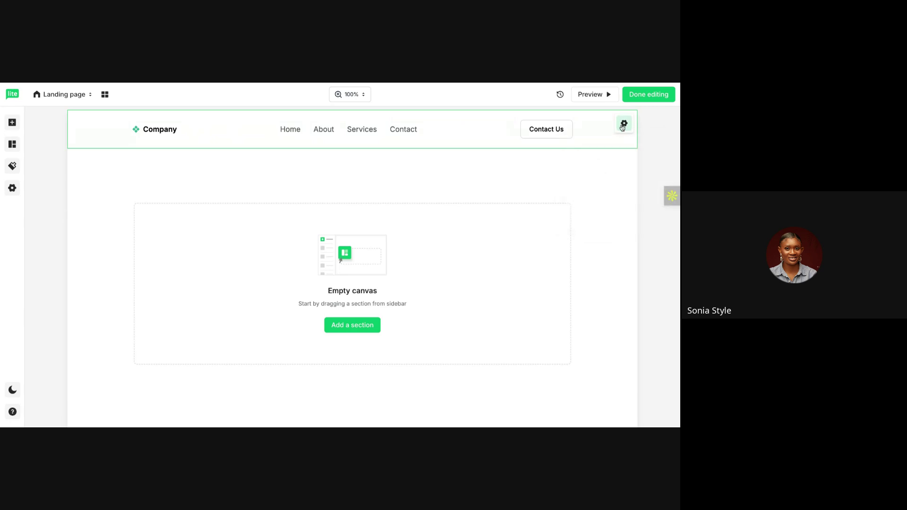
left_click(538, 134)
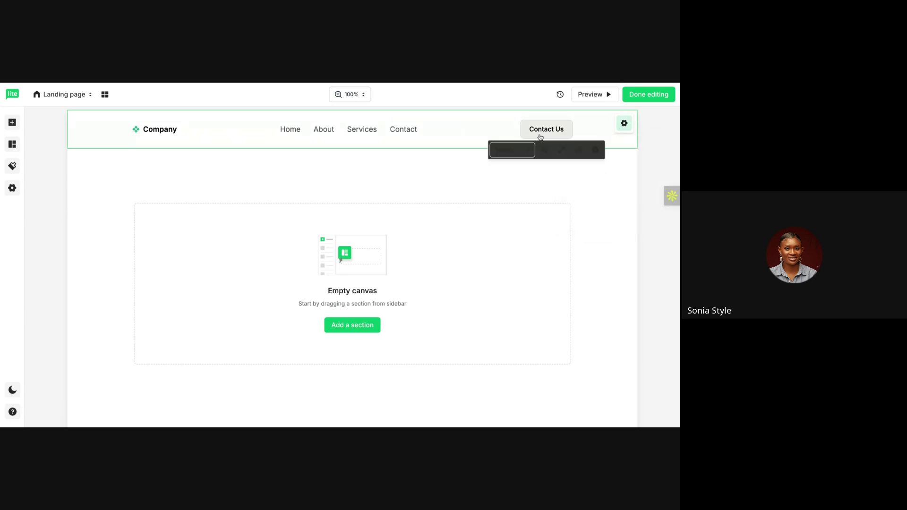
left_click(521, 151)
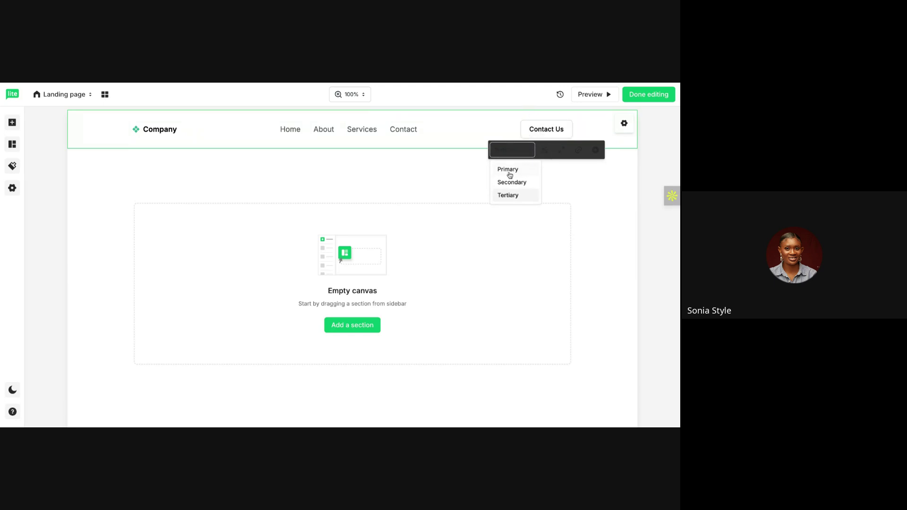
left_click(509, 171)
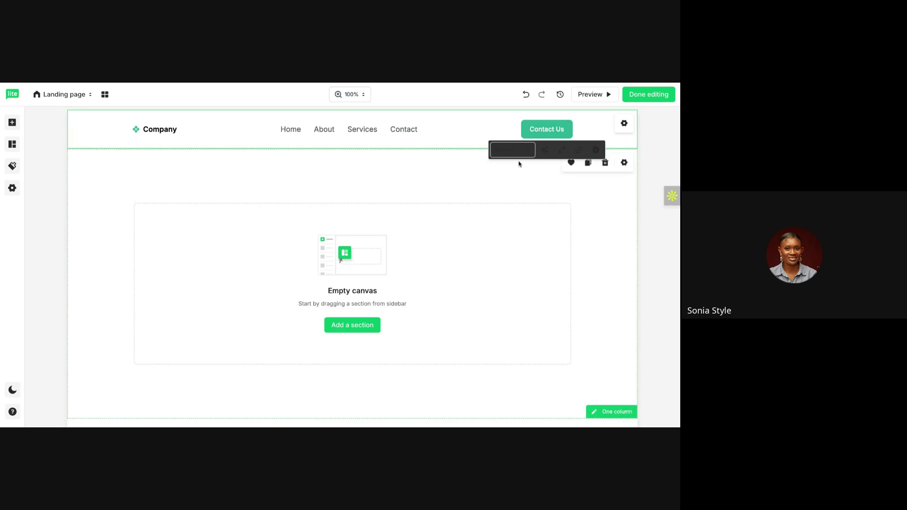
left_click(562, 151)
left_click(568, 170)
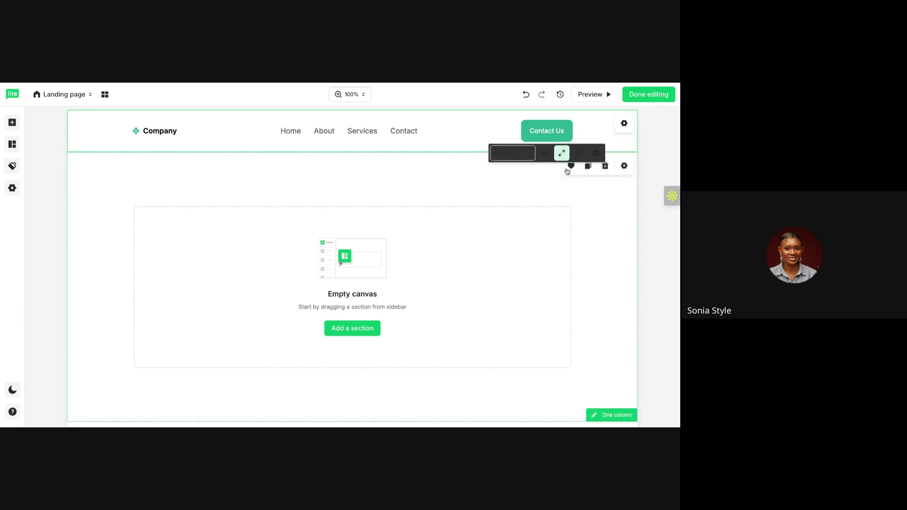
left_click(562, 153)
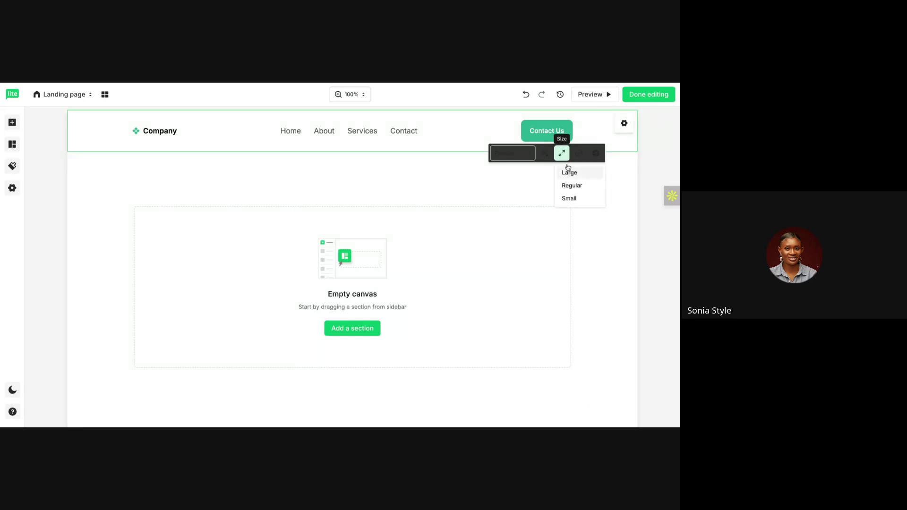
left_click(570, 199)
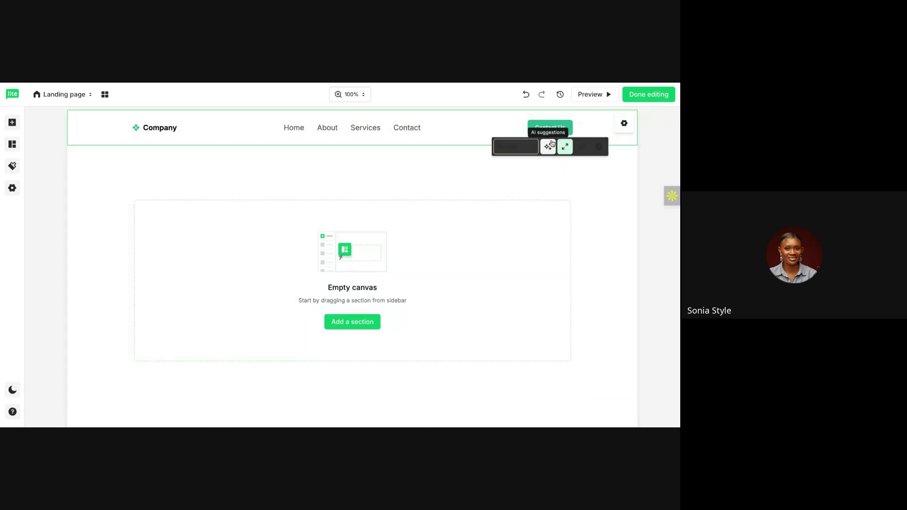
left_click(583, 147)
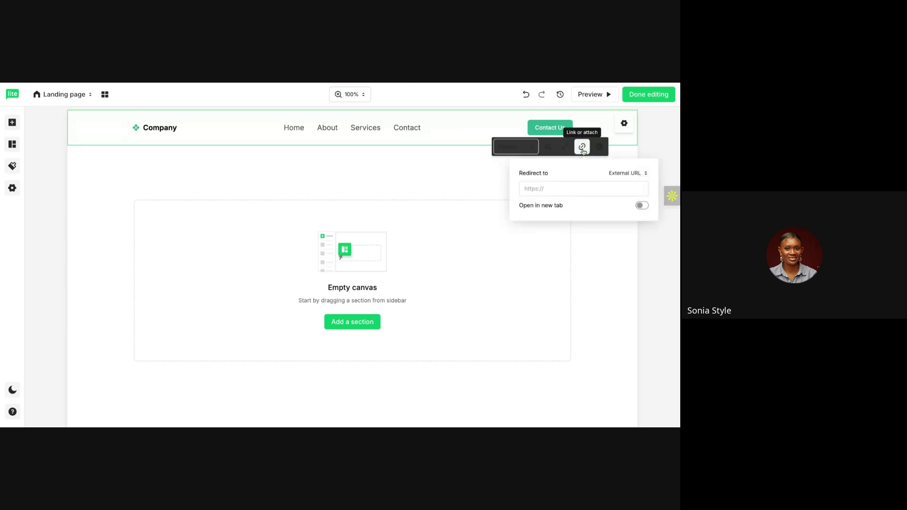
left_click(551, 188)
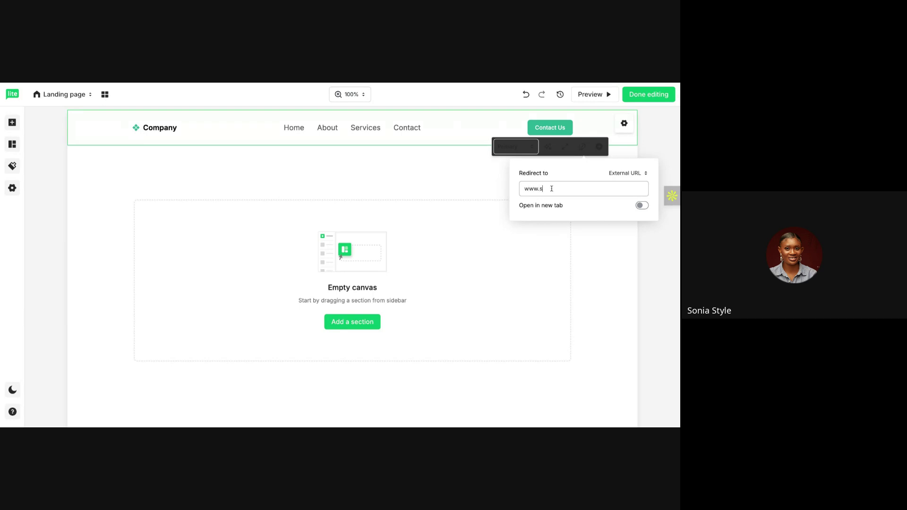
type("mni")
left_click(585, 206)
left_click(582, 245)
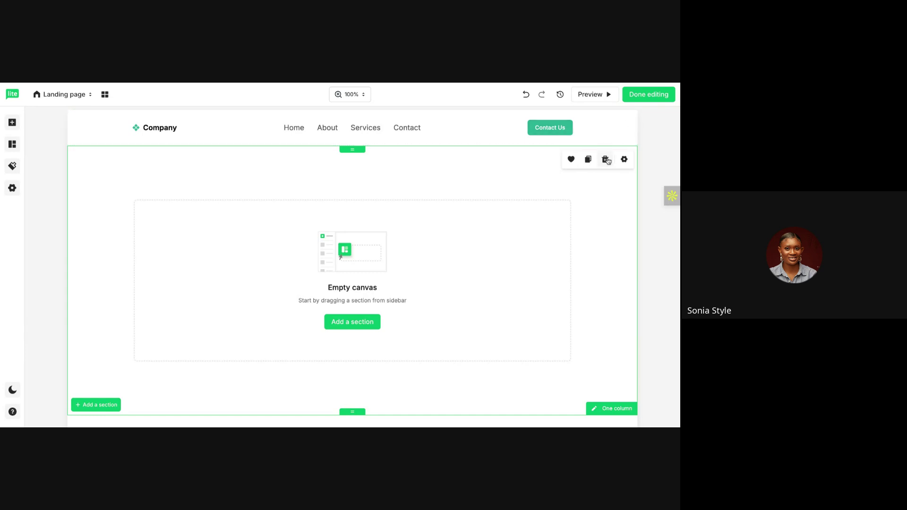
Add a second 'Book a demo' button to the header
left_click(563, 133)
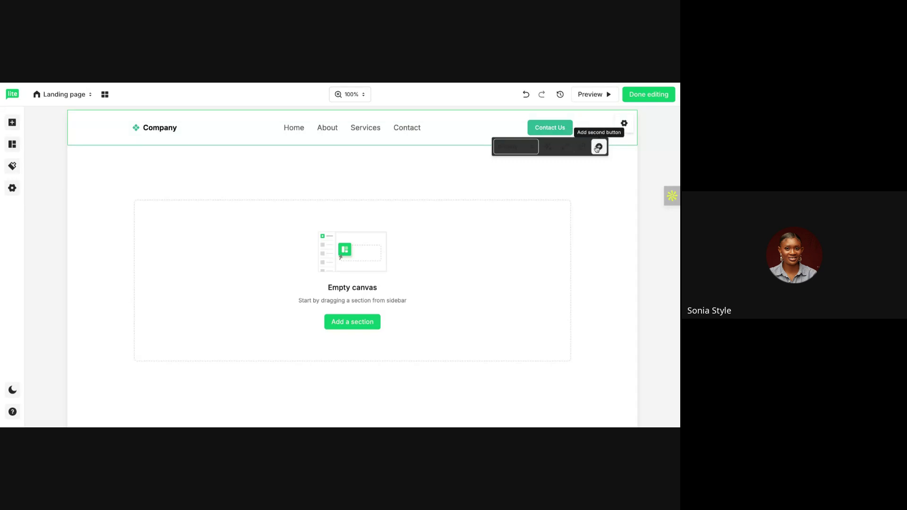
left_click(598, 147)
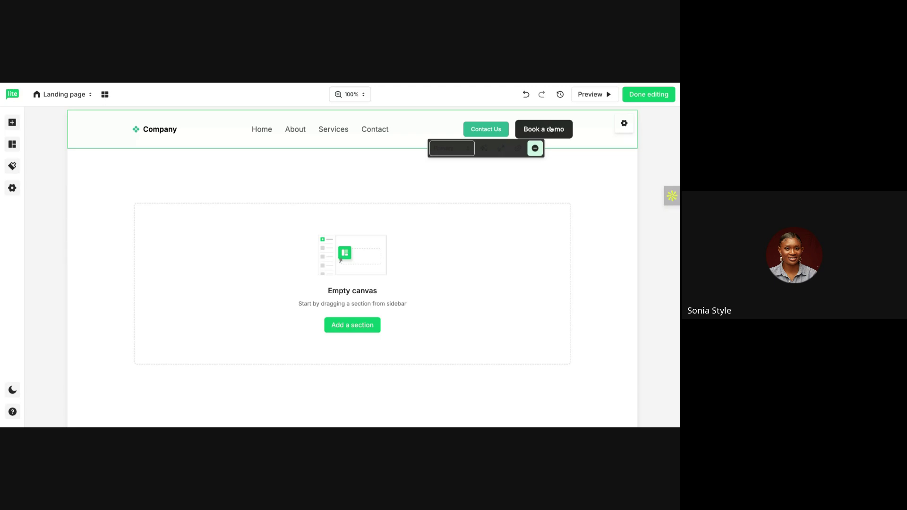
left_click(539, 175)
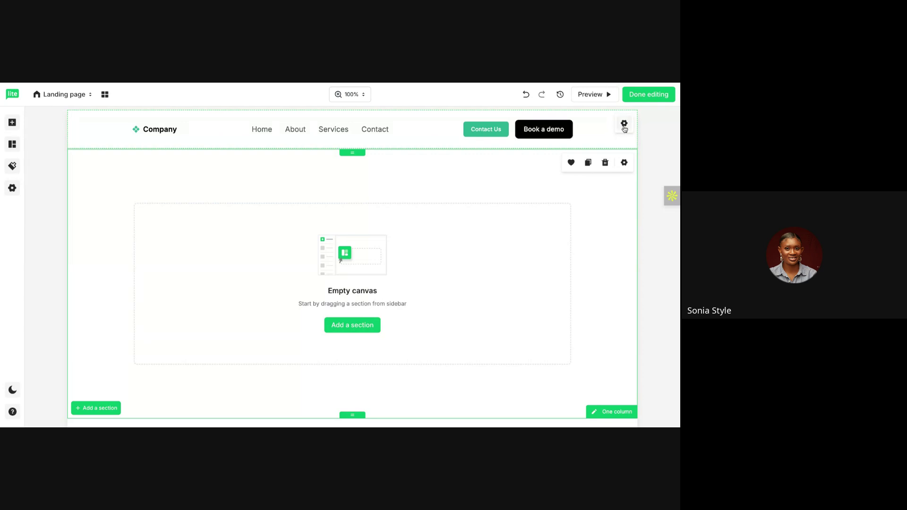
Enable Stay on top while scrolling for the header, keeping Show Logo and Buttons on
left_click(624, 124)
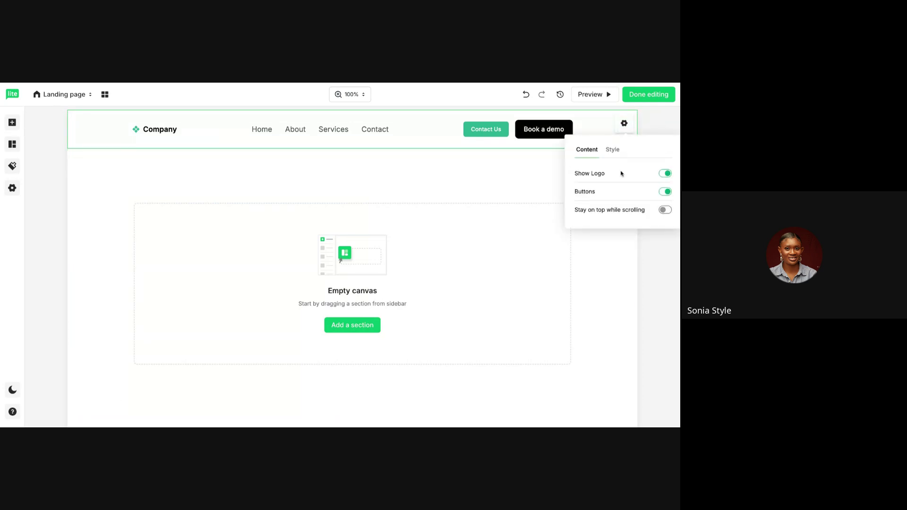
left_click(666, 175)
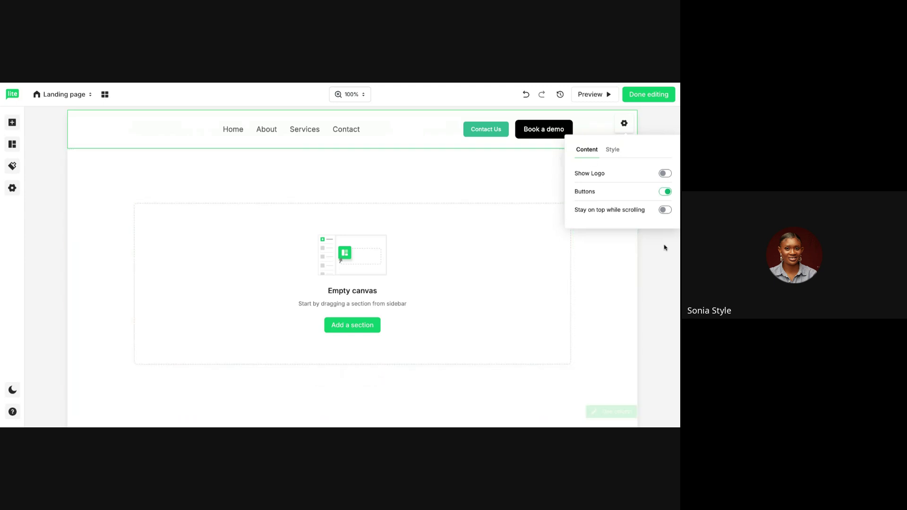
left_click(665, 191)
left_click(666, 191)
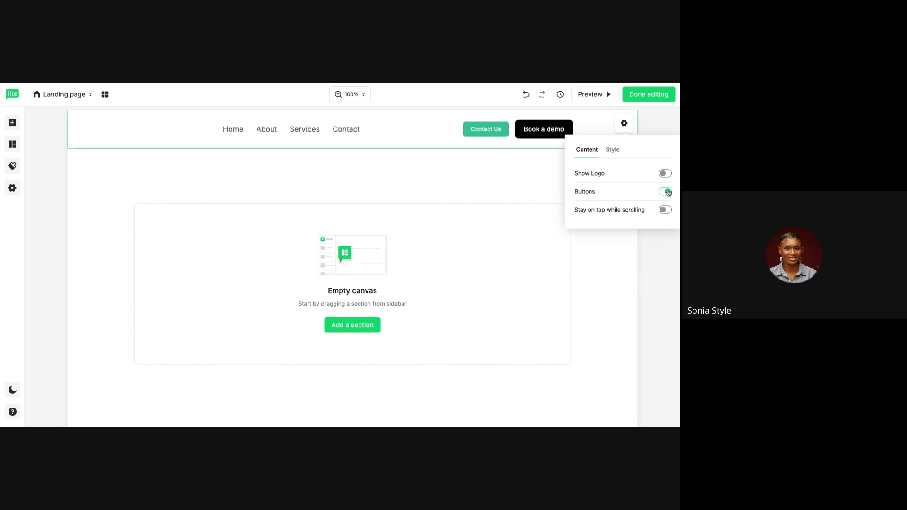
left_click(668, 191)
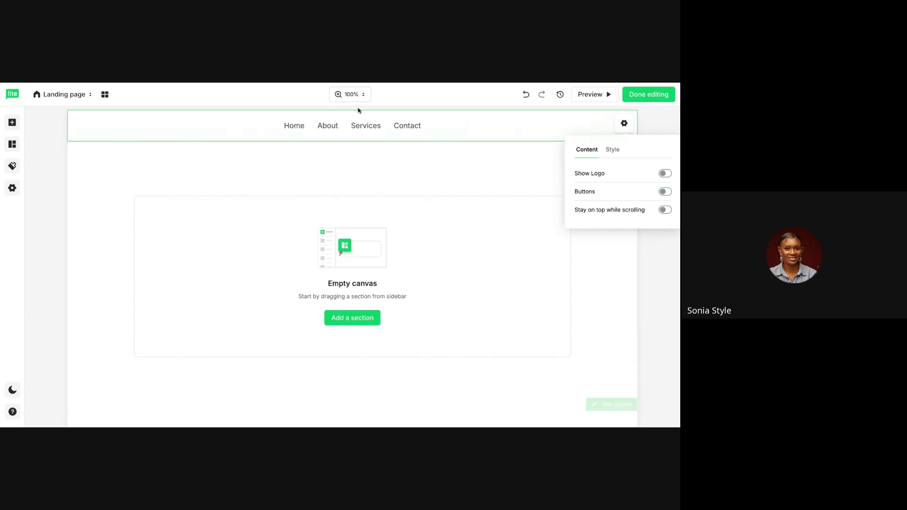
left_click(665, 173)
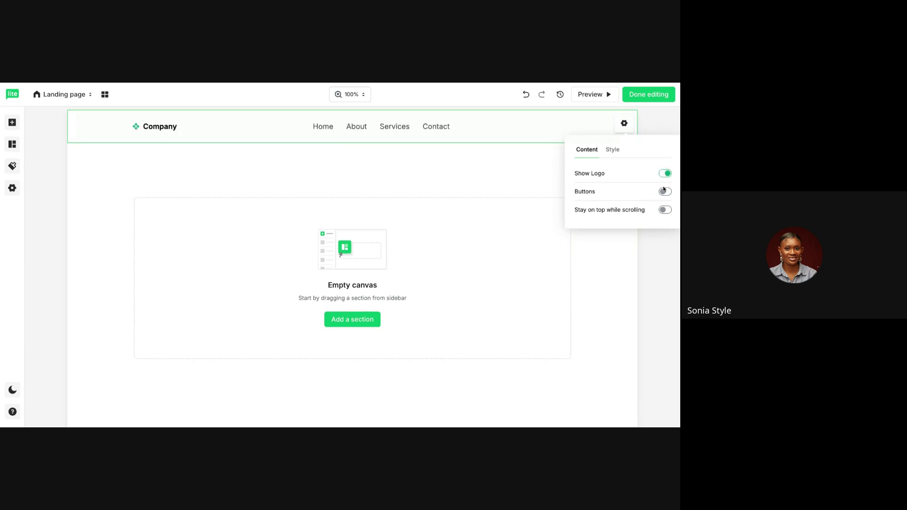
left_click(664, 191)
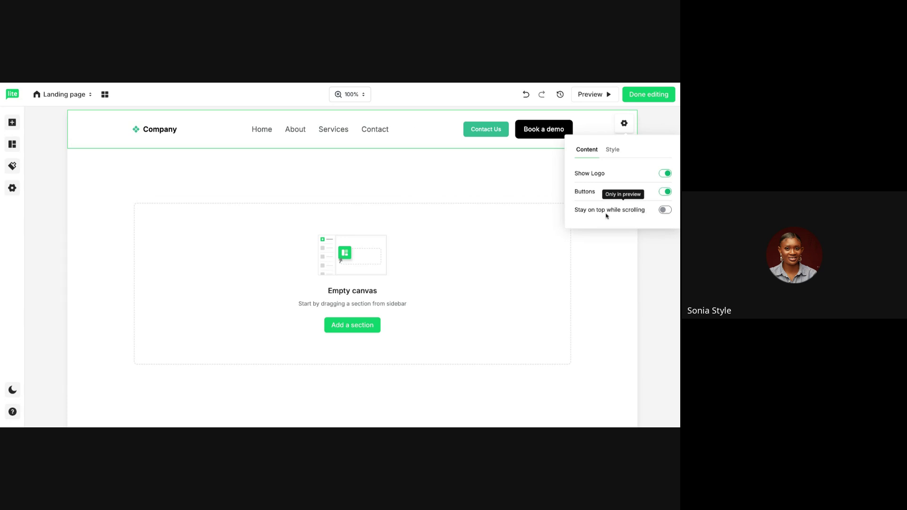
left_click(665, 210)
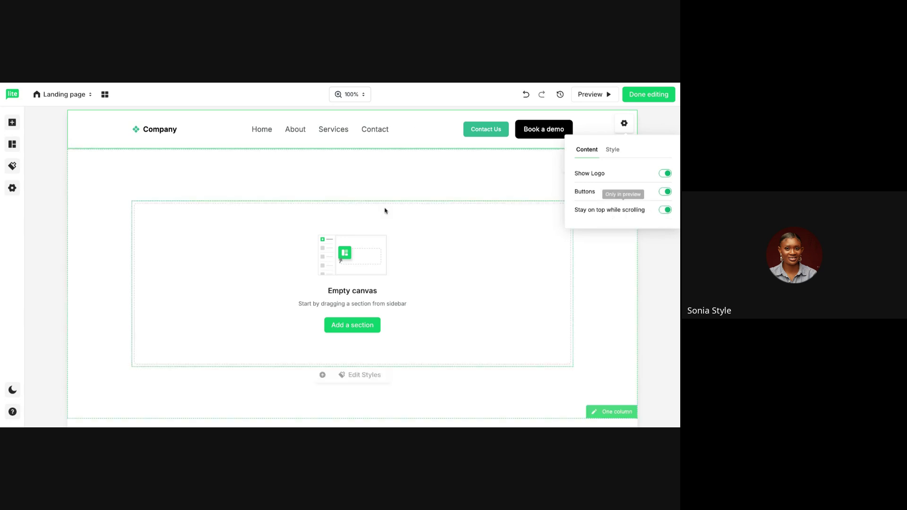
scroll(385, 211, "down", 5)
scroll(385, 211, "up", 3)
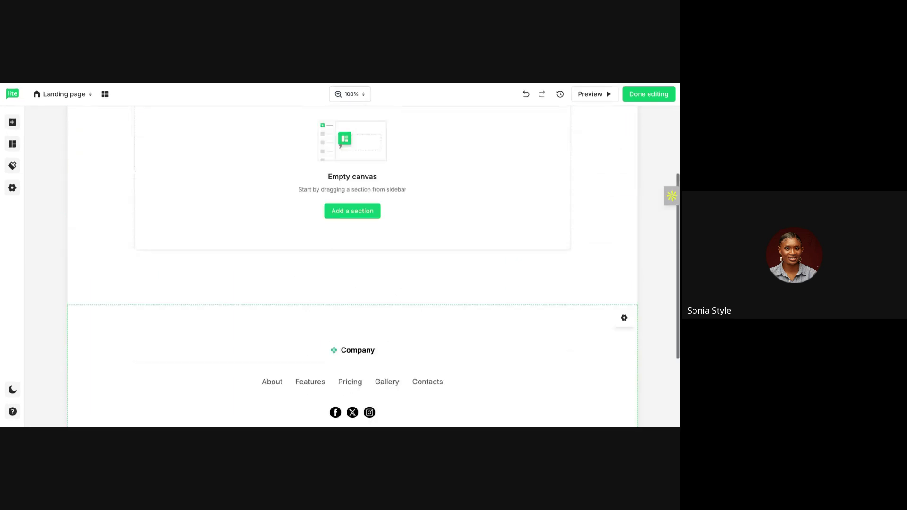
scroll(284, 142, "up", 3)
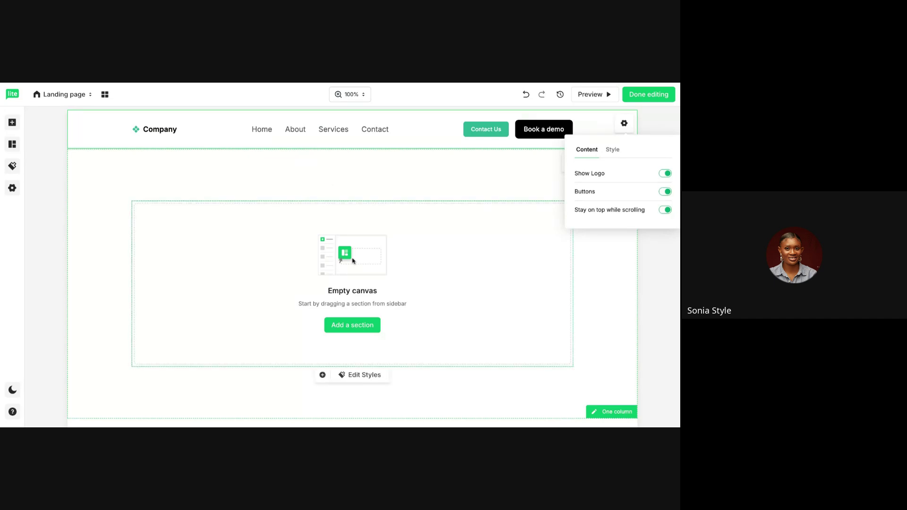
Try a red header background, then return it to white #ffffff
left_click(606, 155)
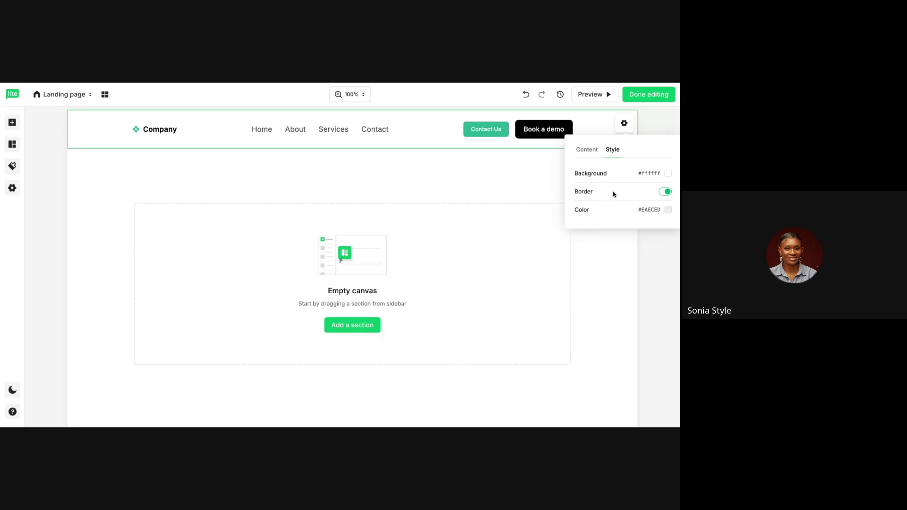
left_click(668, 173)
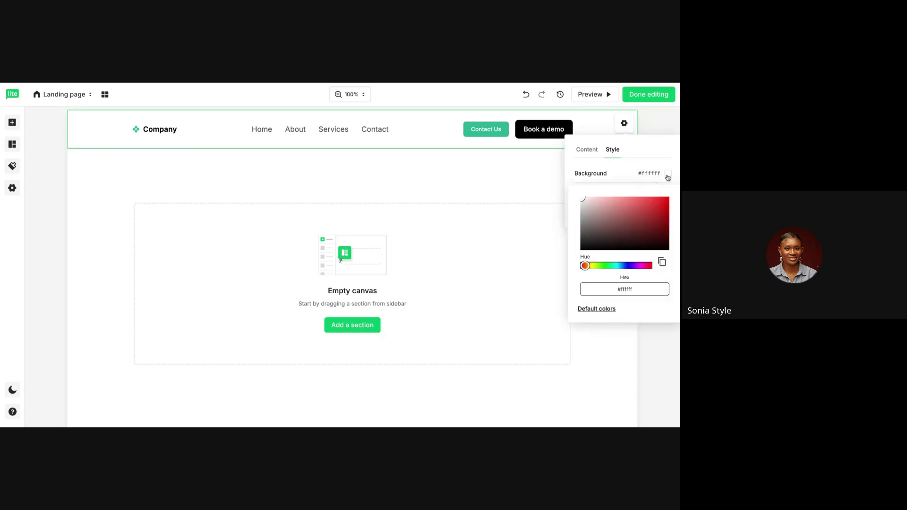
left_click_drag(632, 217, 661, 218)
left_click_drag(556, 228, 536, 170)
left_click(536, 169)
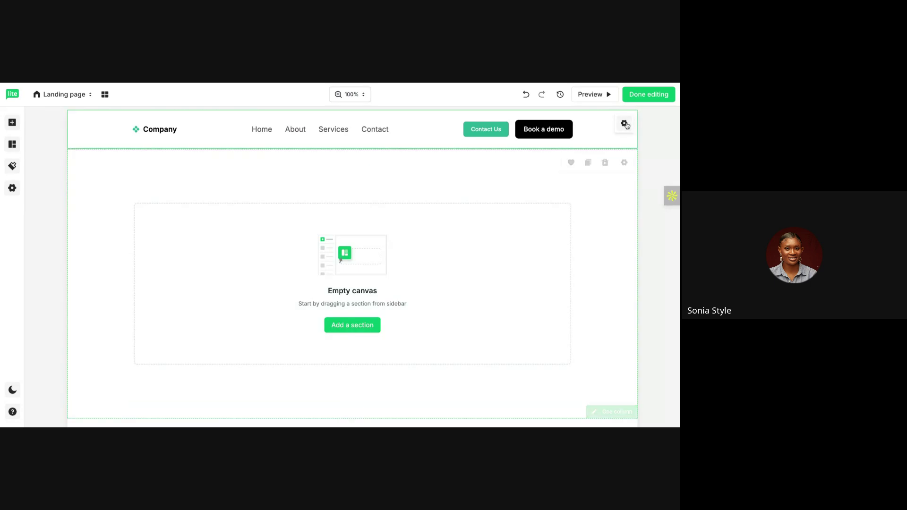
Enable the header border and set its colour to #00aaff blue
left_click(625, 124)
left_click(625, 124)
left_click(625, 124)
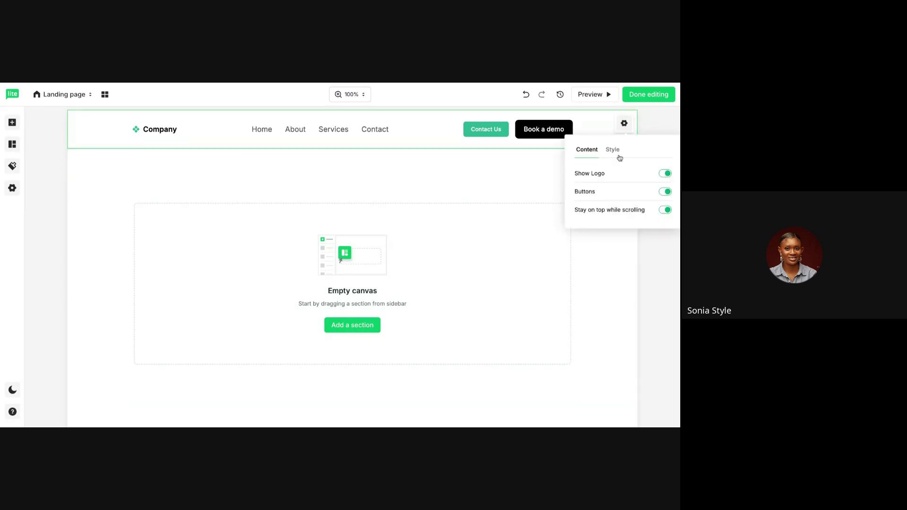
left_click(614, 151)
left_click(665, 192)
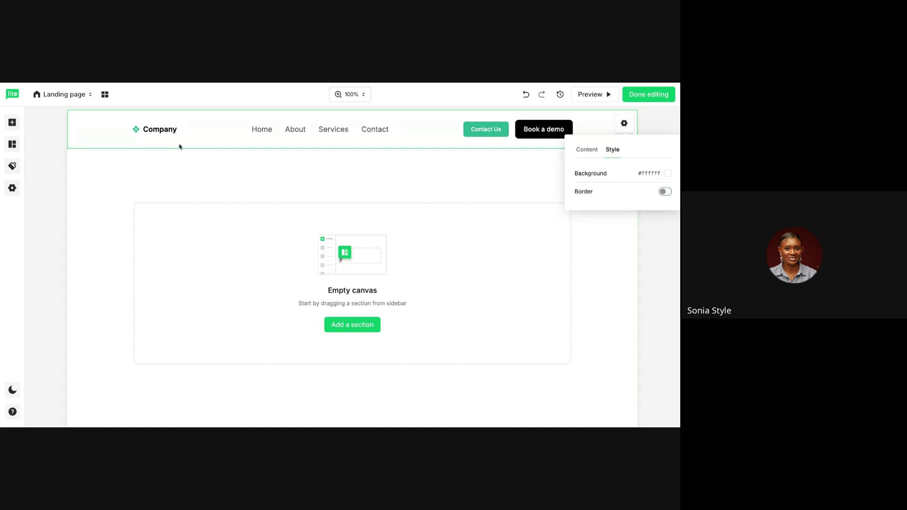
left_click(664, 192)
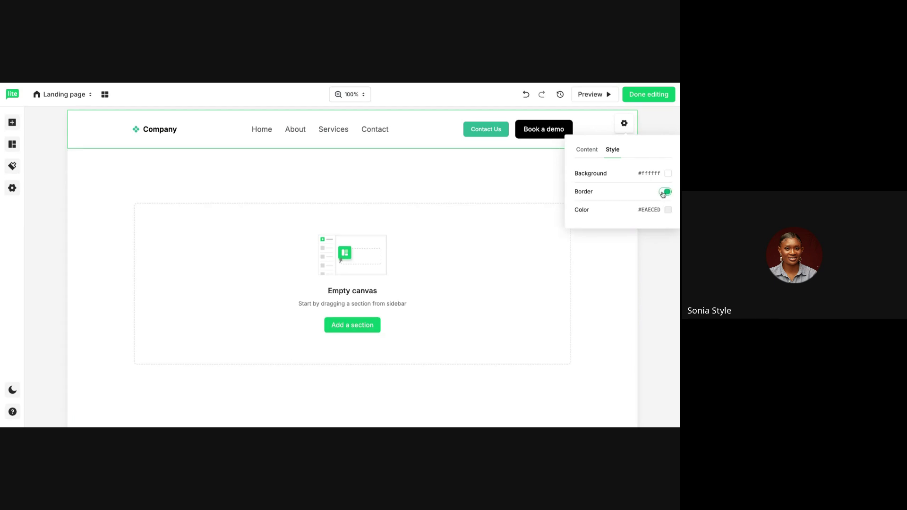
left_click(665, 211)
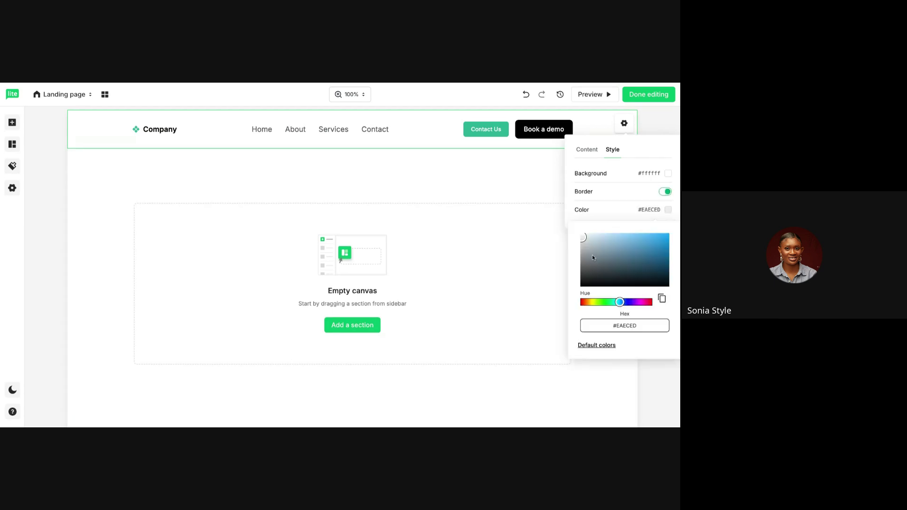
left_click_drag(584, 239, 675, 233)
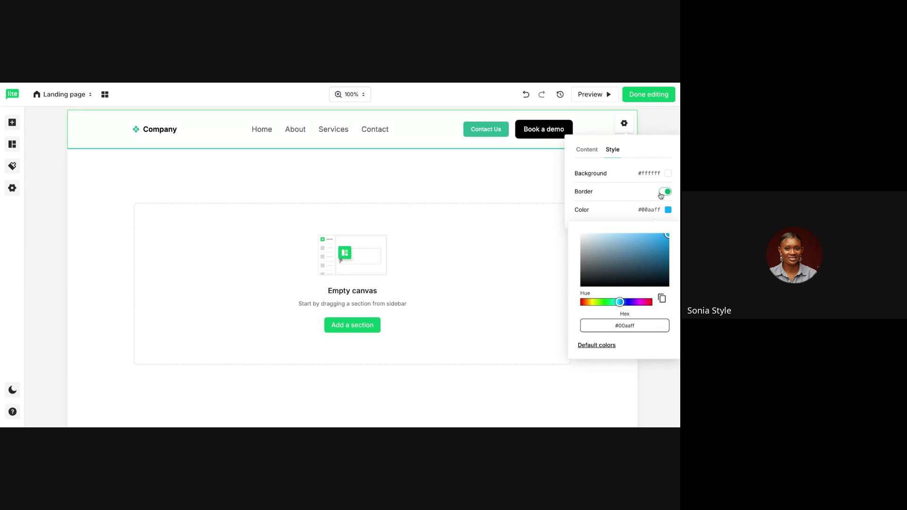
left_click(639, 196)
left_click(665, 192)
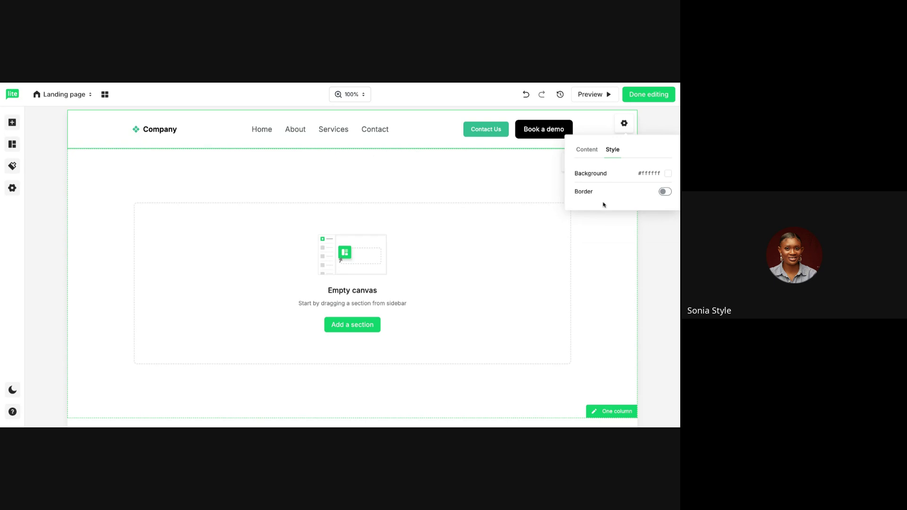
left_click(666, 191)
left_click(462, 172)
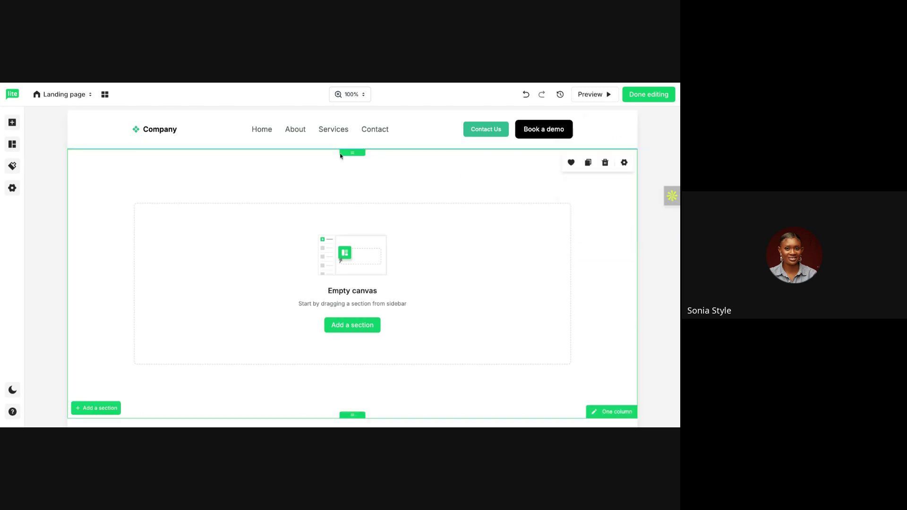
Replace the header's Company logo with the uploaded SoniaStyle PNG and open it in the image editor
left_click(142, 133)
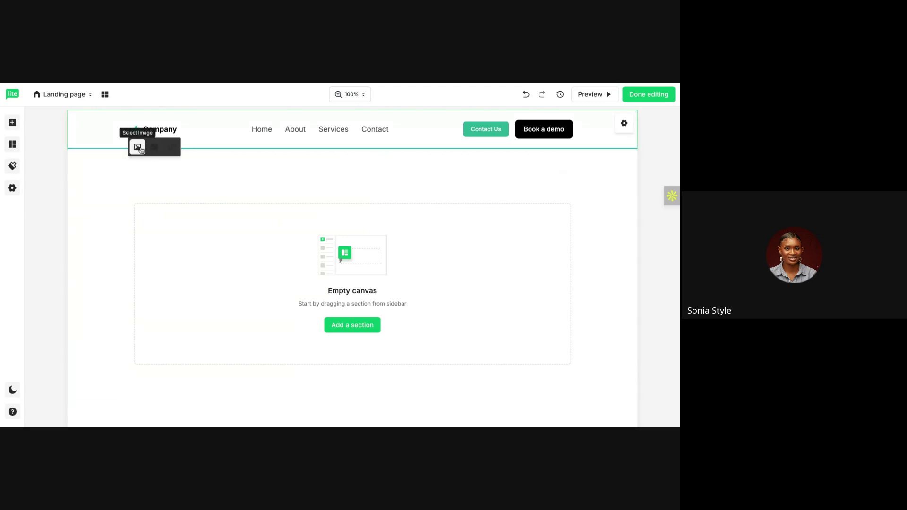
left_click(138, 147)
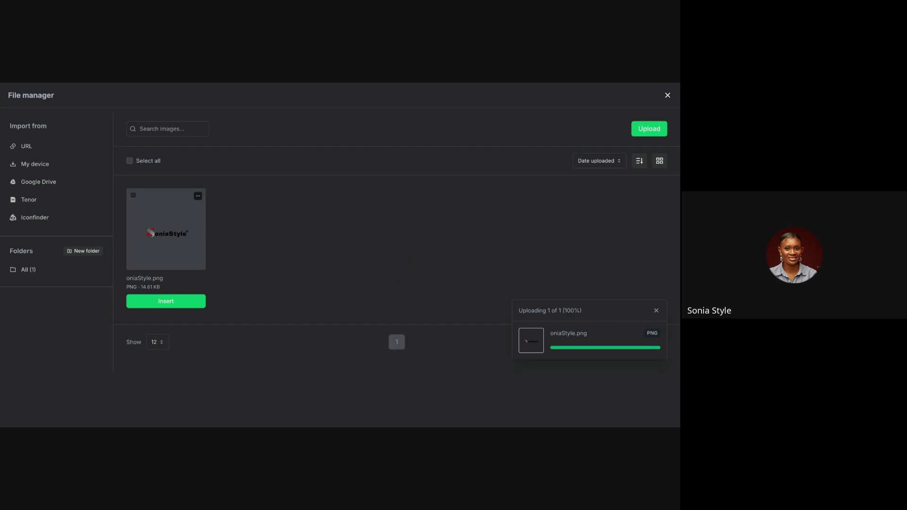
left_click(165, 301)
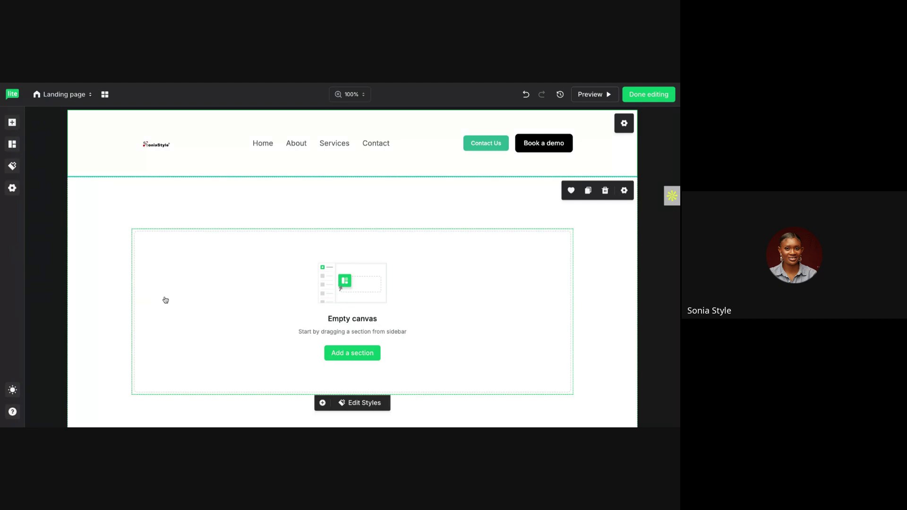
left_click(153, 147)
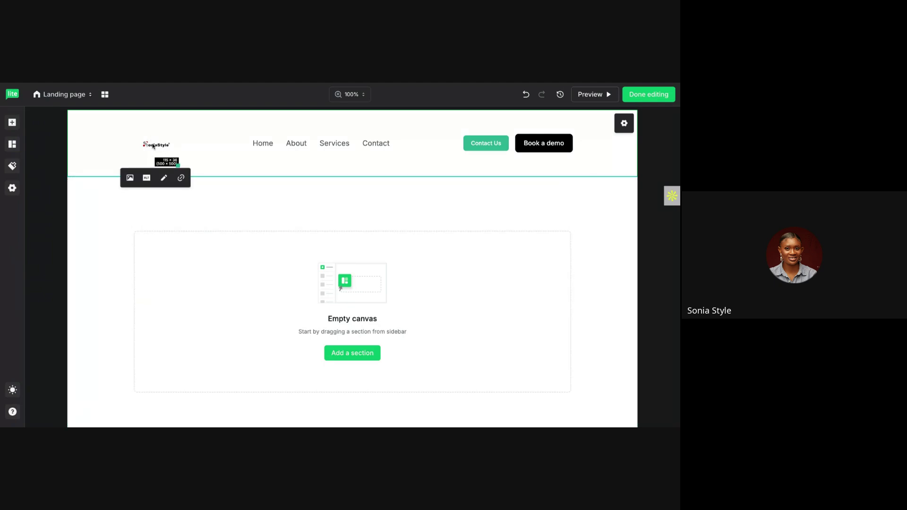
left_click(164, 178)
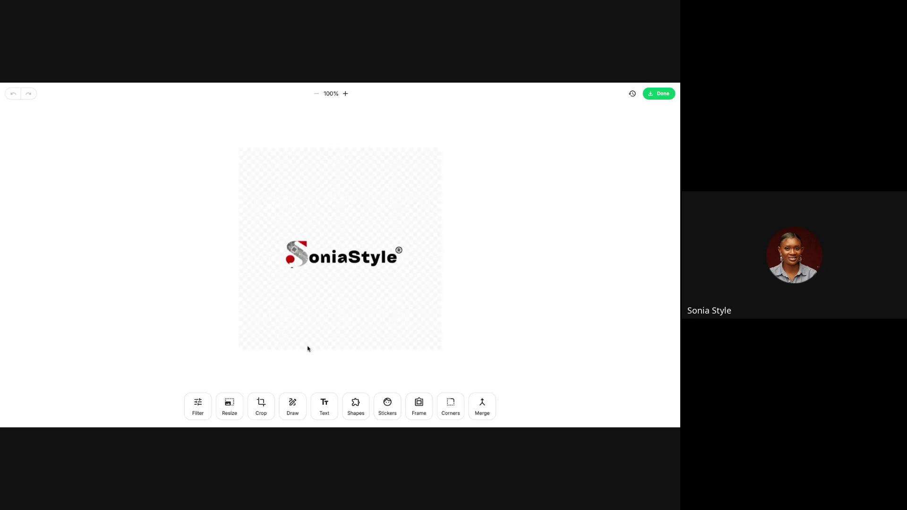
Crop the SoniaStyle logo to 16:9 (500×281), apply it, and place it in the header
left_click(259, 416)
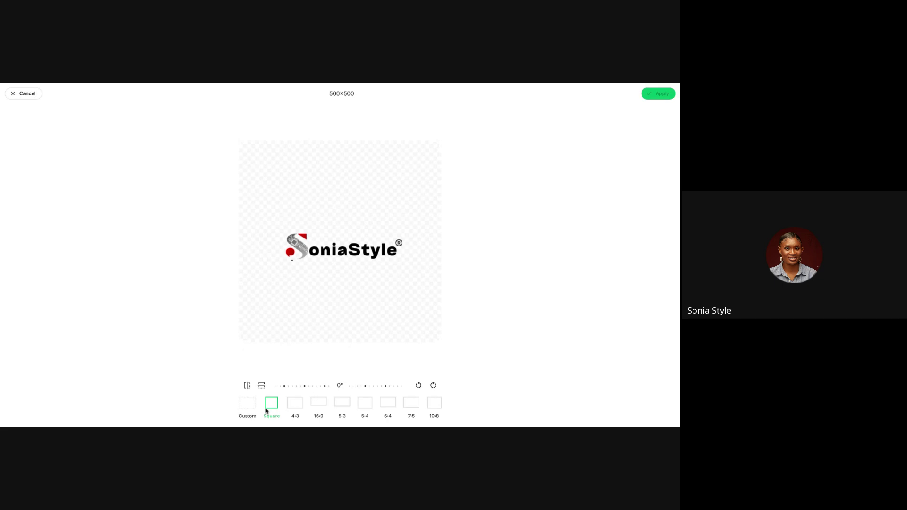
left_click(248, 403)
left_click(365, 404)
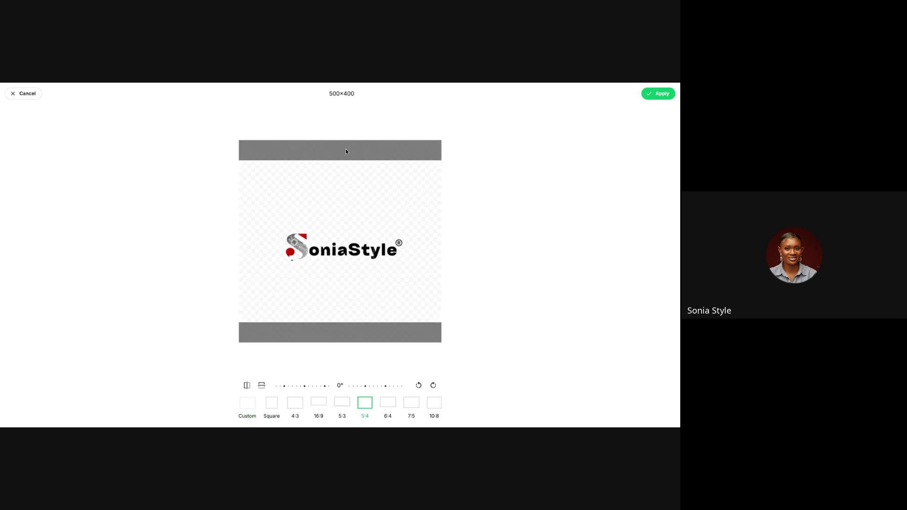
left_click_drag(347, 163, 344, 177)
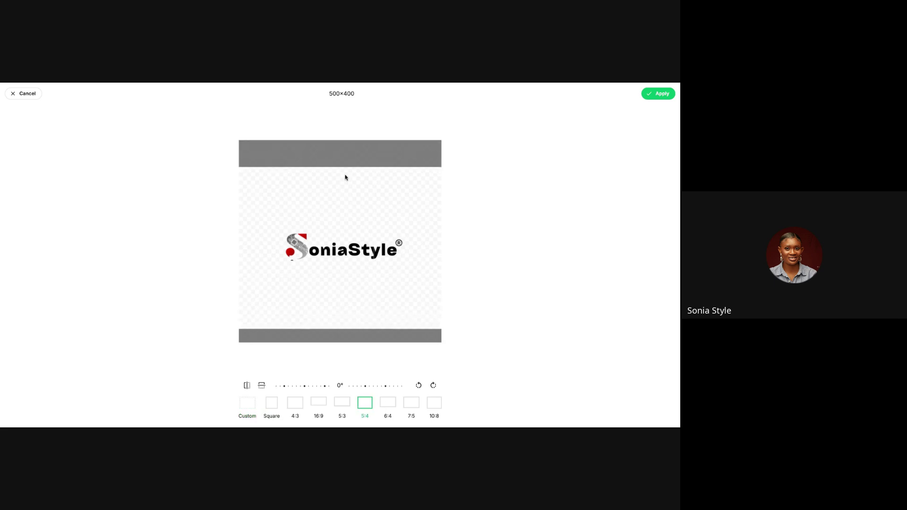
left_click(343, 404)
left_click(313, 401)
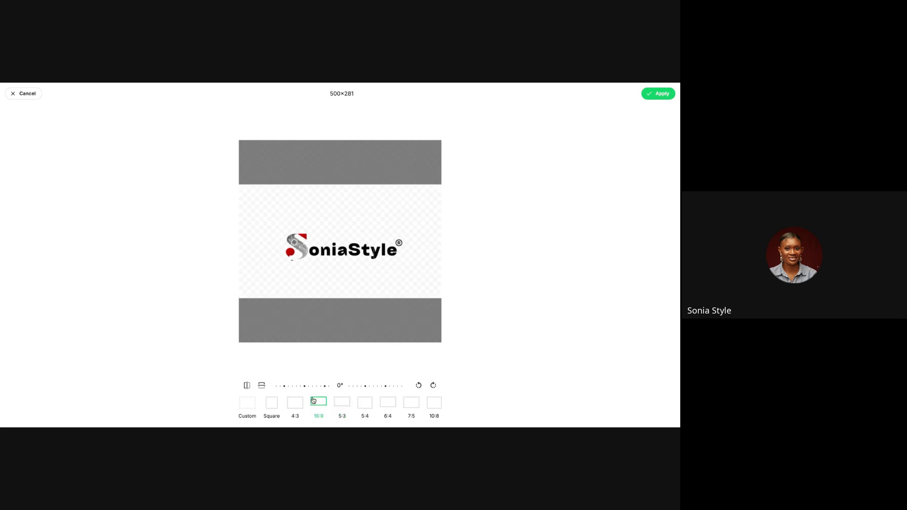
left_click(301, 402)
left_click(319, 404)
left_click(664, 96)
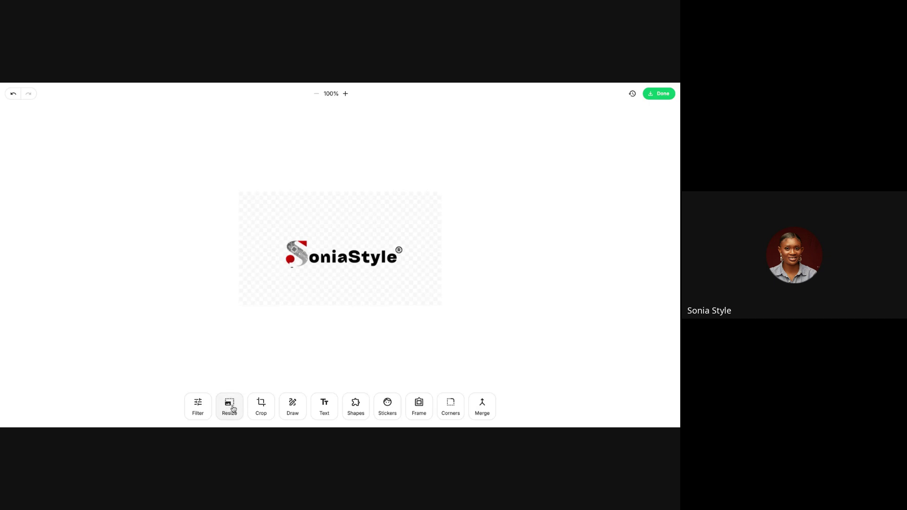
left_click(659, 94)
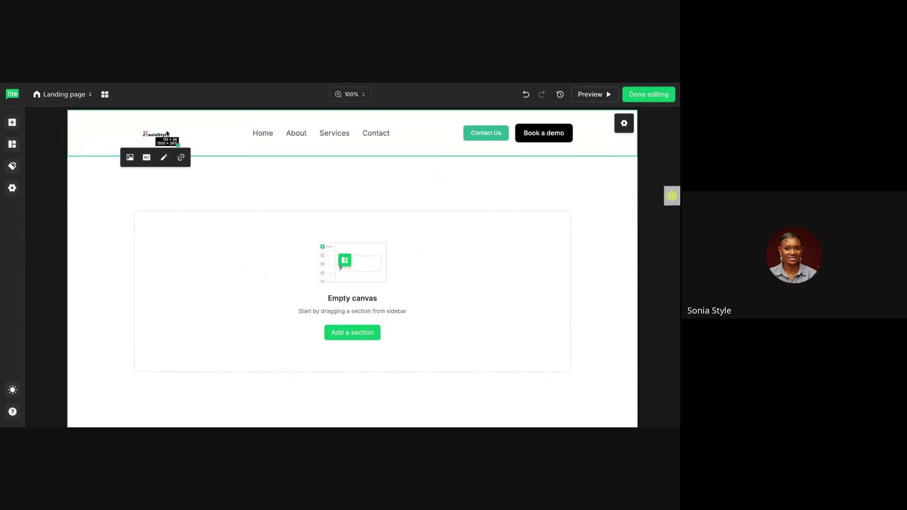
Centre-align the header navigation links and open their Home, About, Services, Contact list
left_click(186, 158)
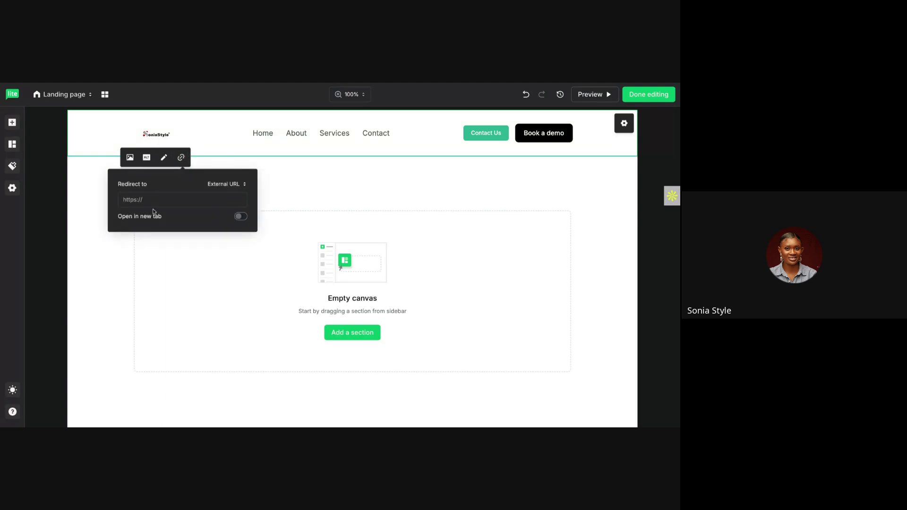
left_click(230, 284)
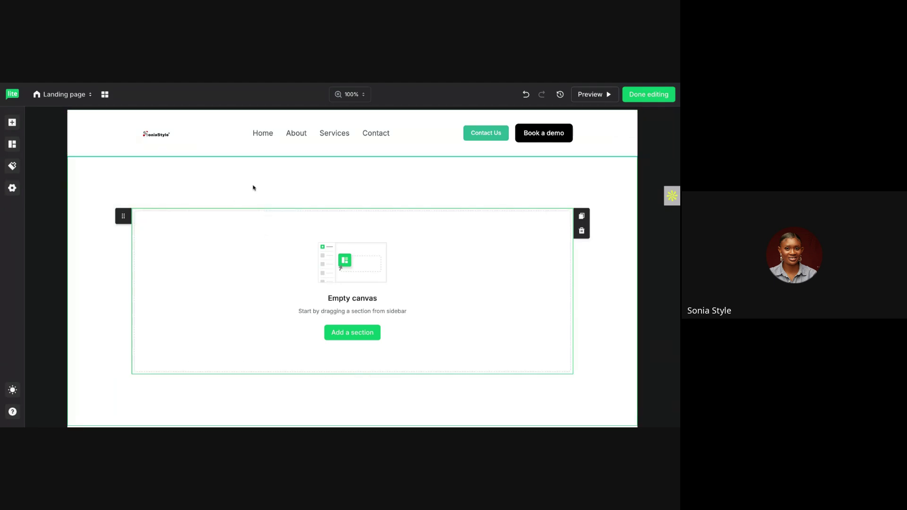
left_click(264, 138)
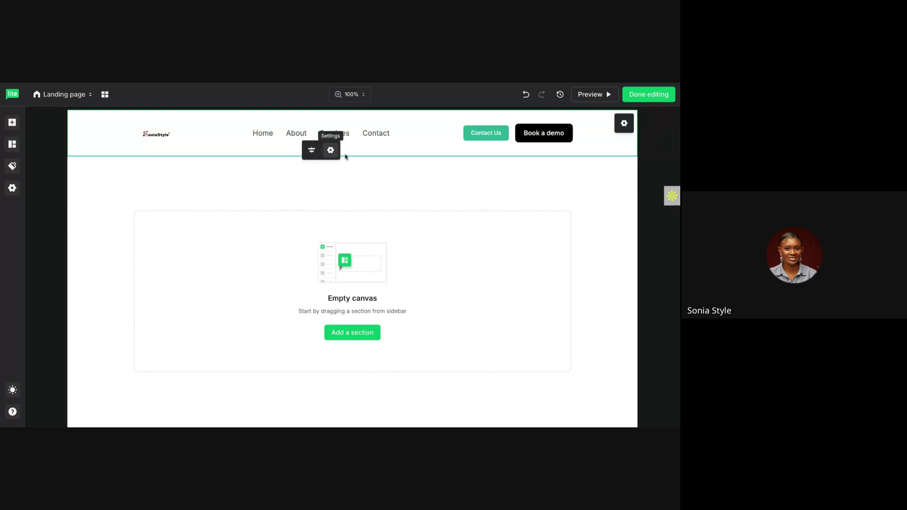
left_click(311, 151)
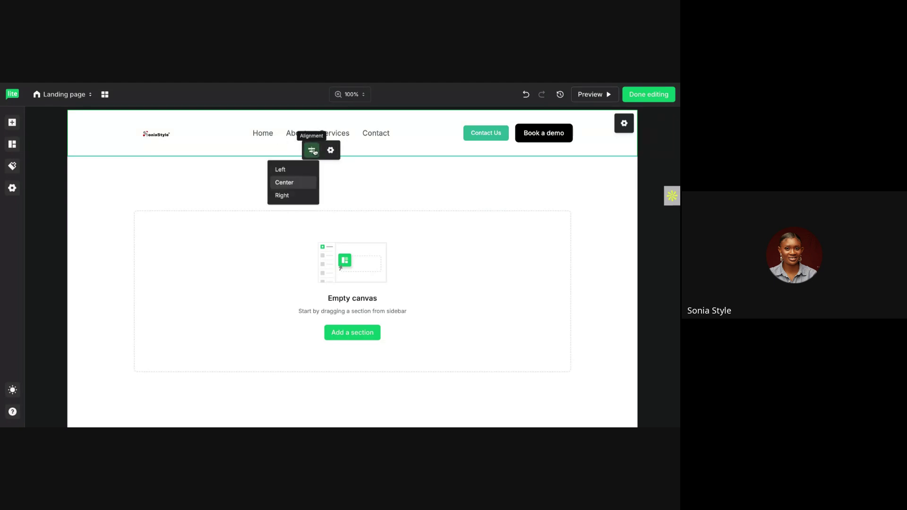
left_click(292, 169)
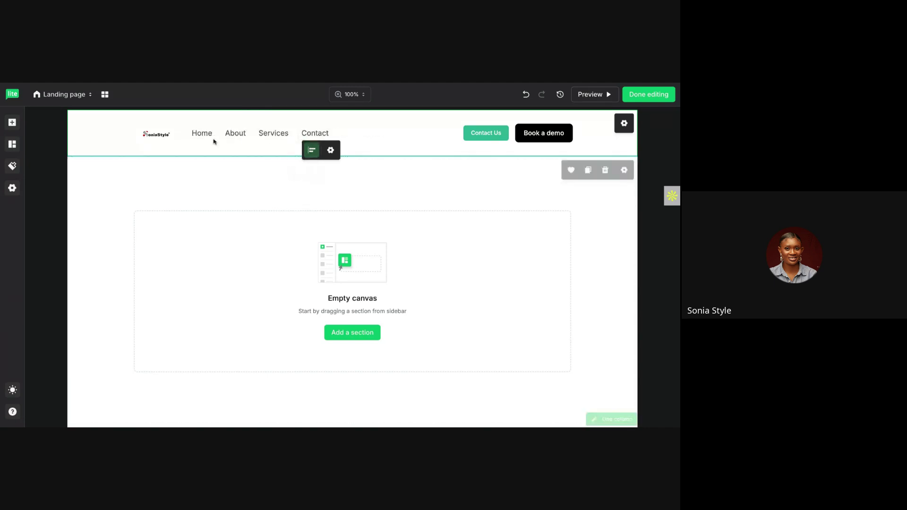
left_click(308, 151)
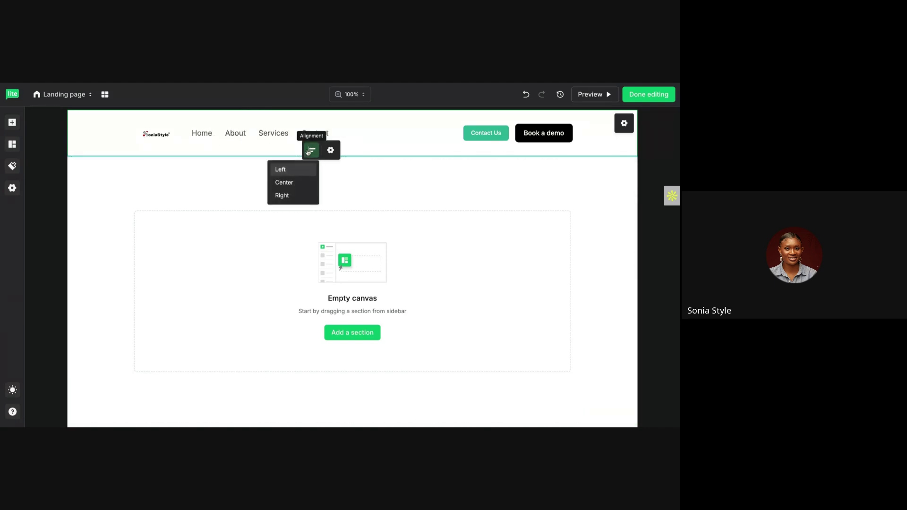
left_click(298, 200)
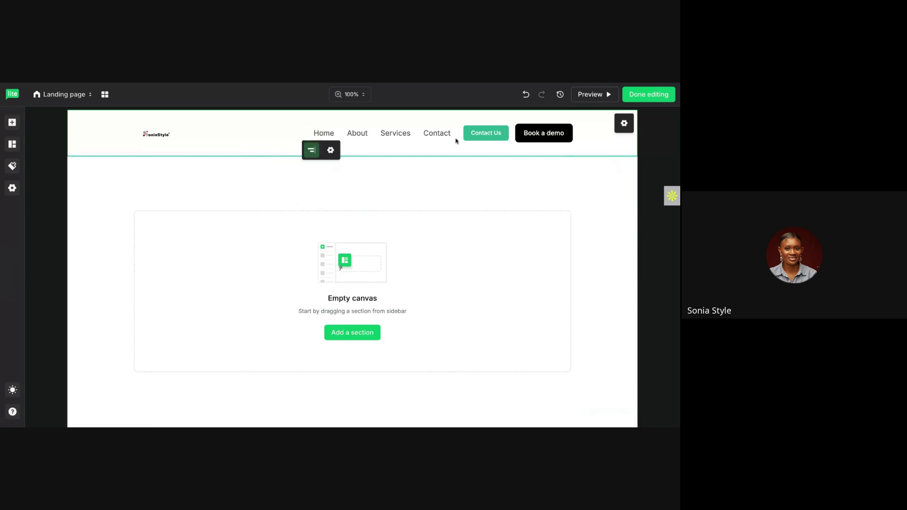
left_click(312, 152)
left_click(299, 179)
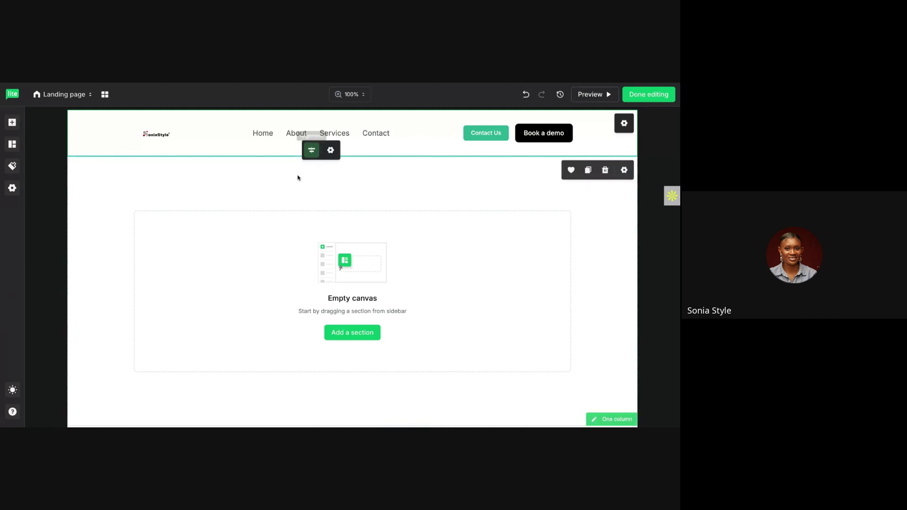
left_click(332, 149)
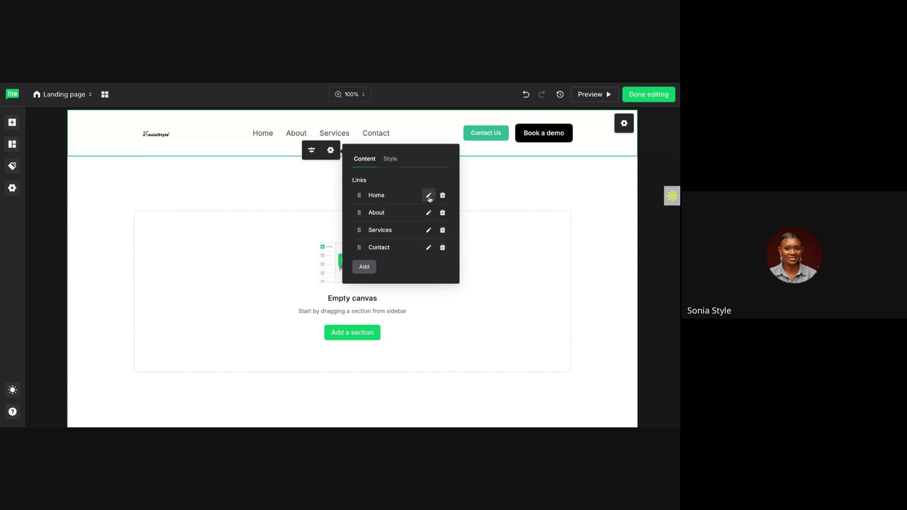
Rename the About header link to 'About Me'
left_click(428, 213)
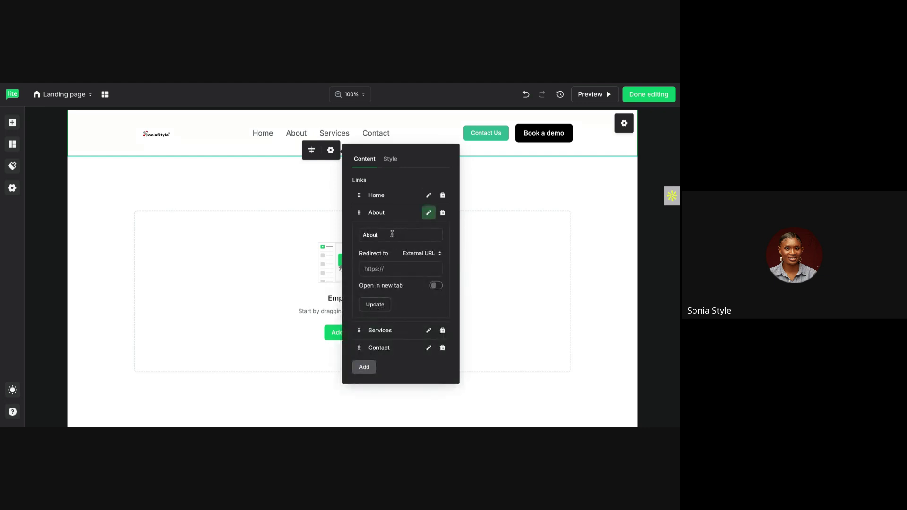
type("Me")
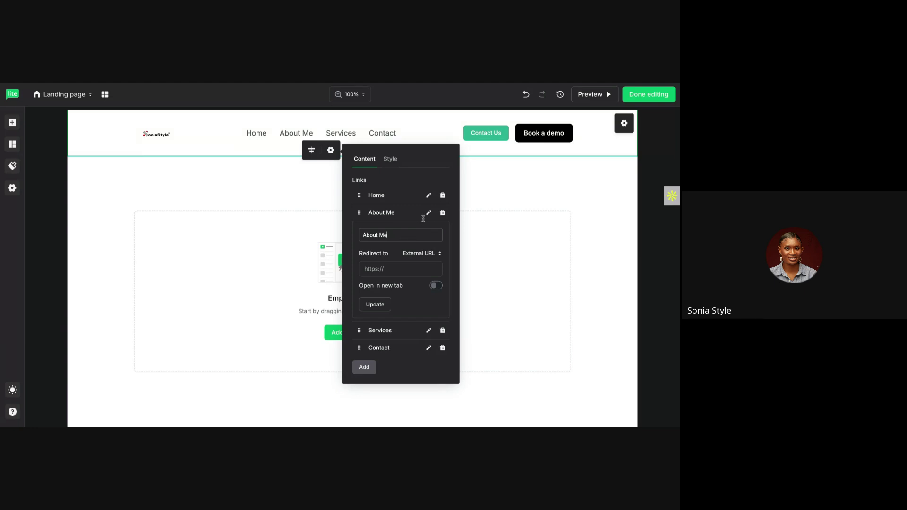
left_click(375, 305)
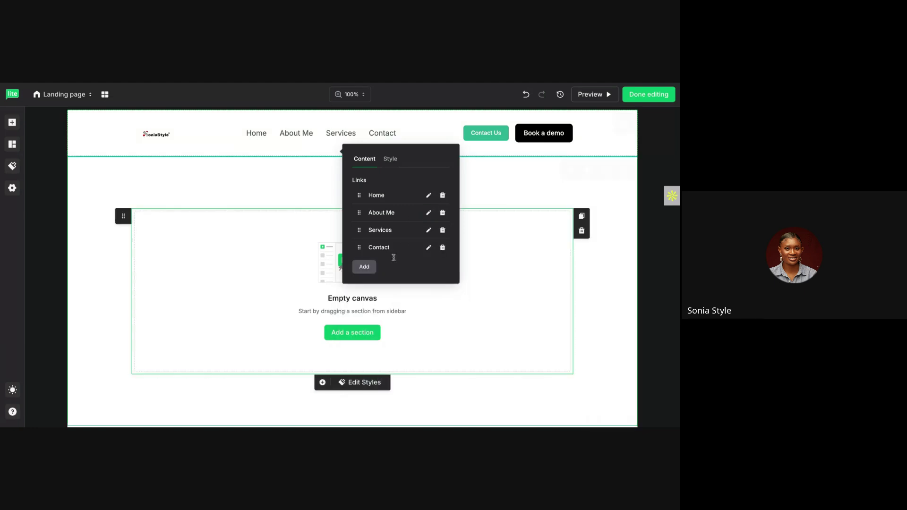
left_click(423, 232)
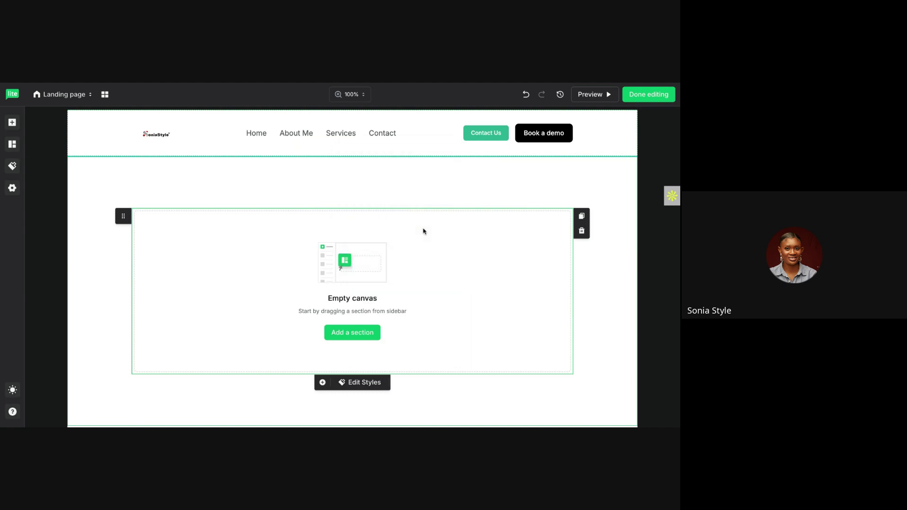
Delete the Services link, leaving Home, About Me and Contact
left_click(357, 138)
left_click(332, 150)
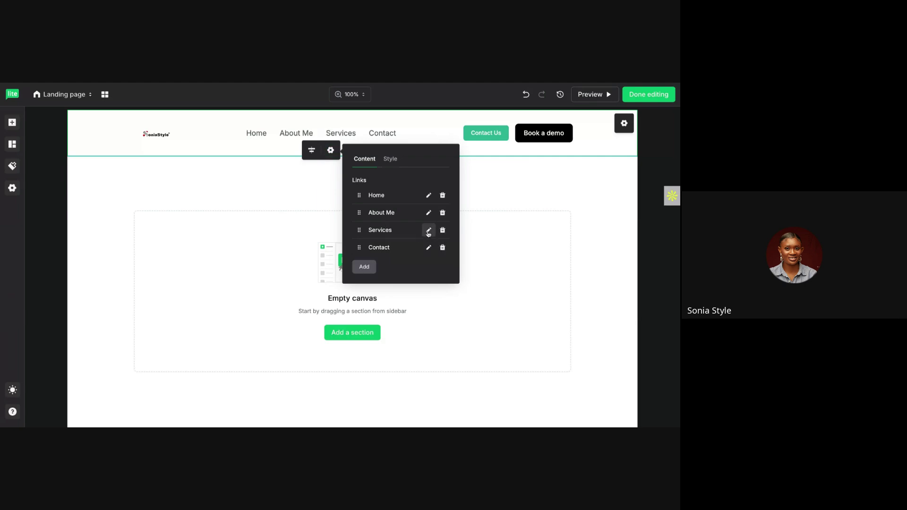
left_click(428, 231)
left_click(395, 252)
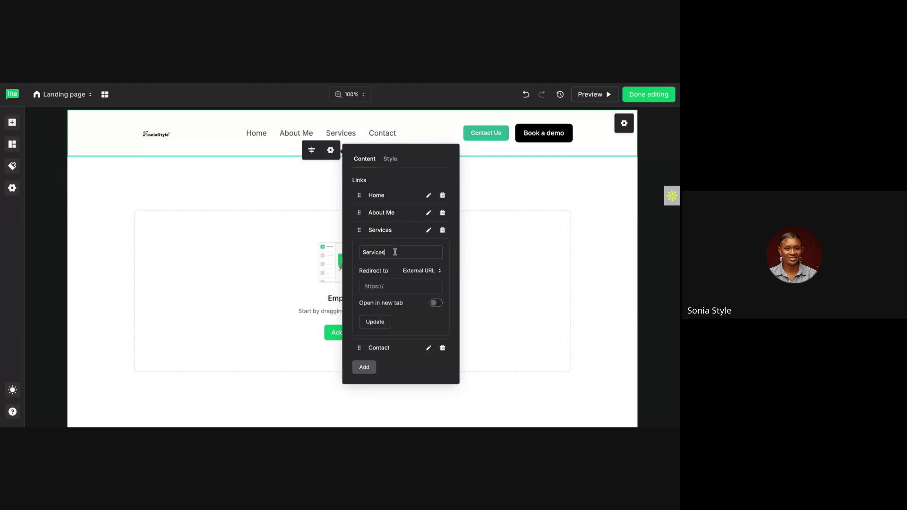
key("ctrl+a")
type("W")
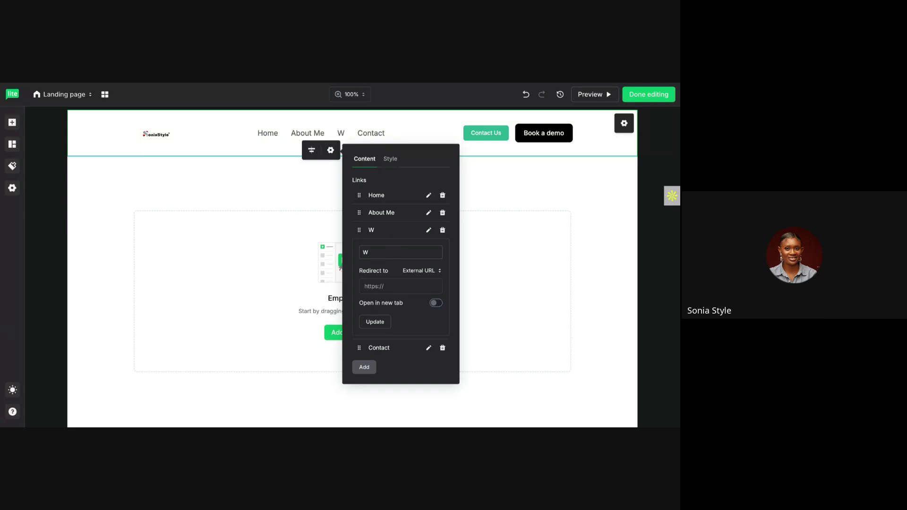
type("hati foi")
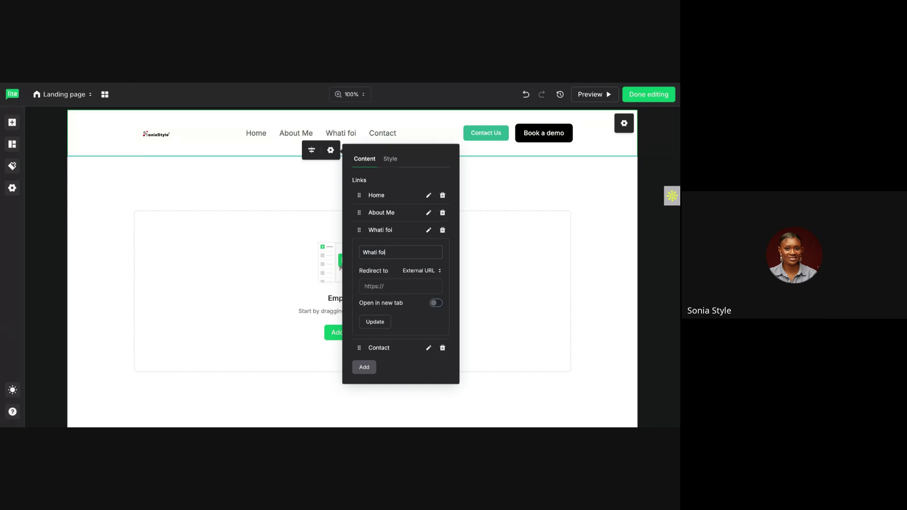
key("BackSpace")
key("BackSpace")
key("BackSpace")
key("BackSpace")
key("BackSpace")
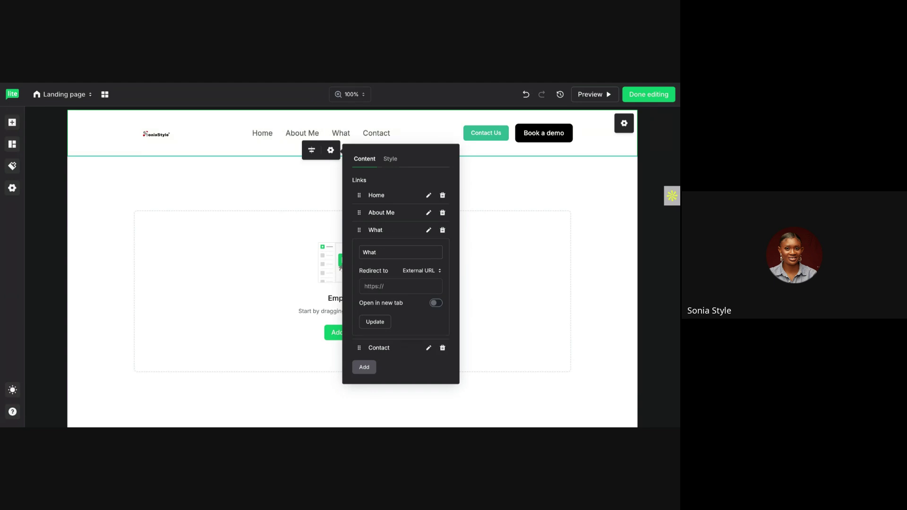
type("ido")
key("BackSpace")
key("BackSpace")
key("BackSpace")
left_click(442, 230)
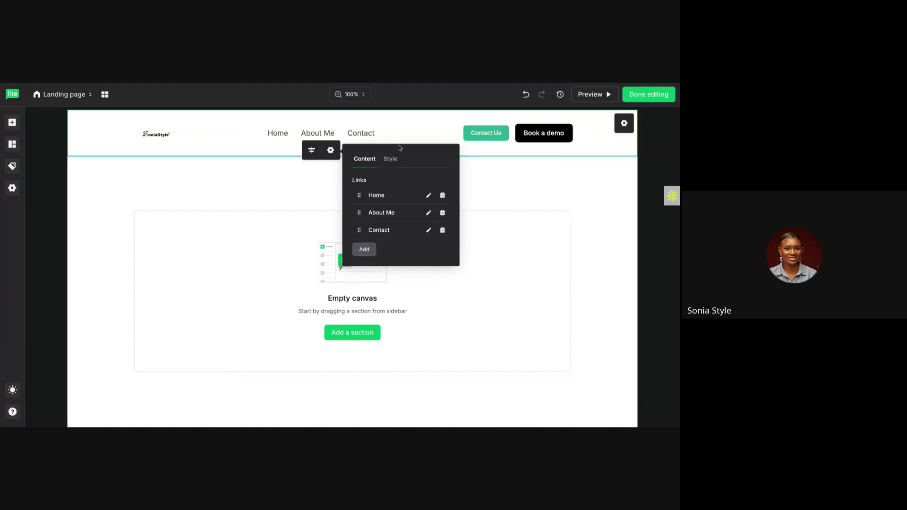
left_click(389, 161)
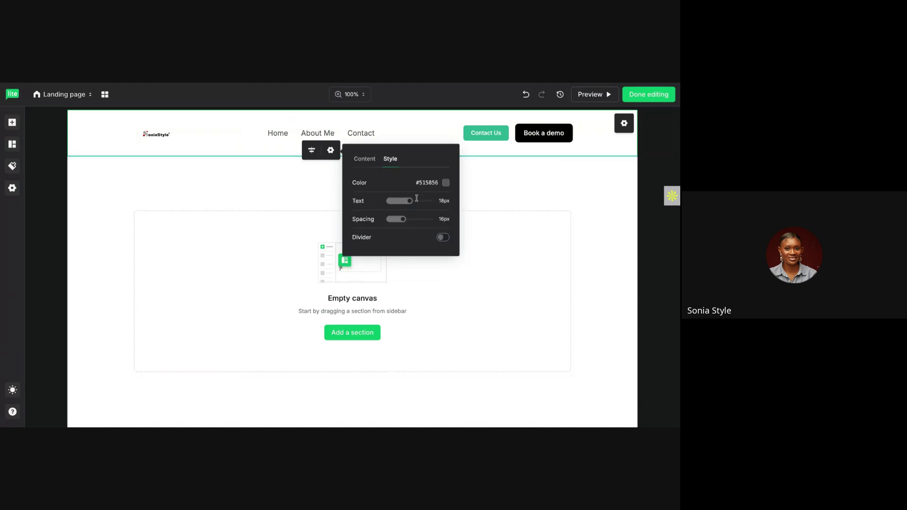
Recolour the header navigation links to vivid purple #9408ff and close the style panel
left_click(447, 184)
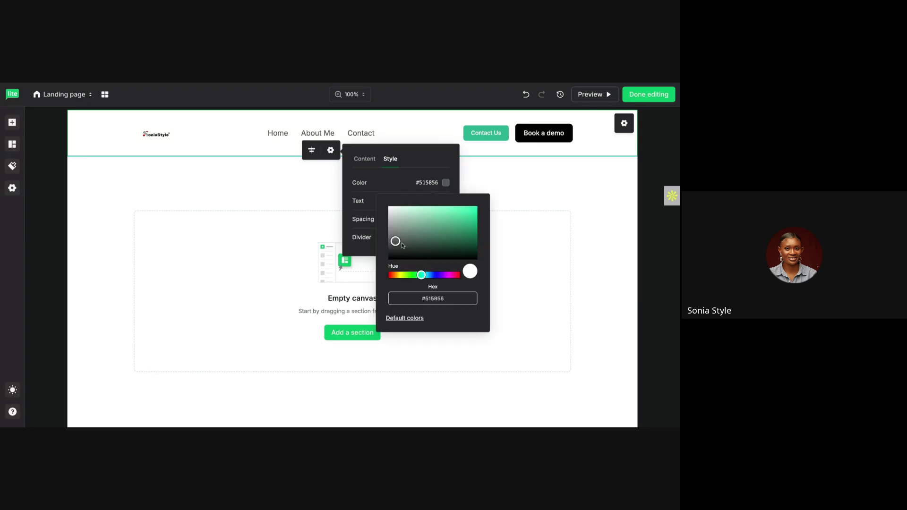
left_click_drag(421, 273, 441, 277)
left_click_drag(396, 242, 482, 327)
left_click_drag(473, 184, 476, 168)
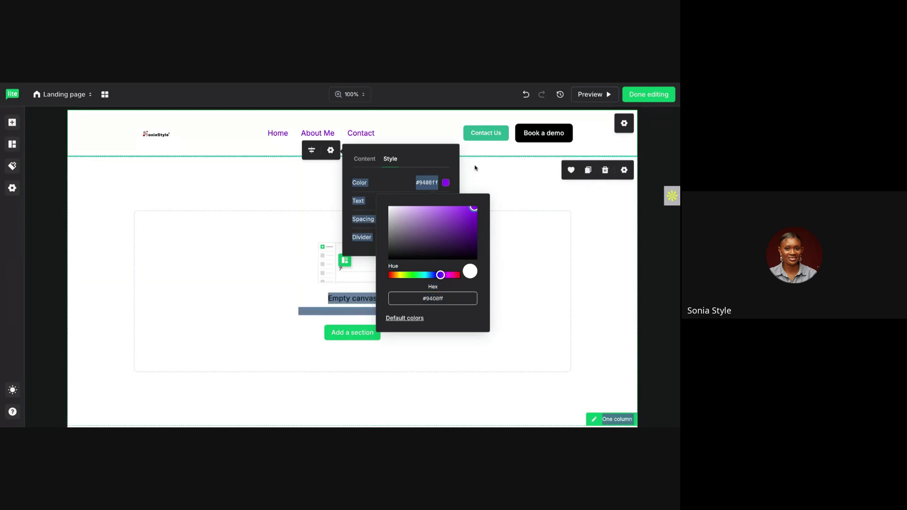
left_click(516, 200)
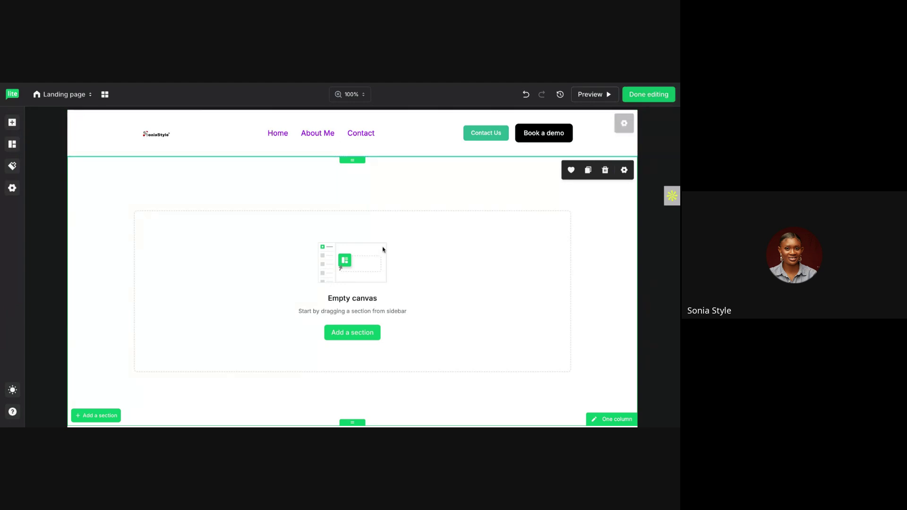
Open the Sections library and browse its Hero designs for the empty canvas
scroll(383, 250, "down", 2)
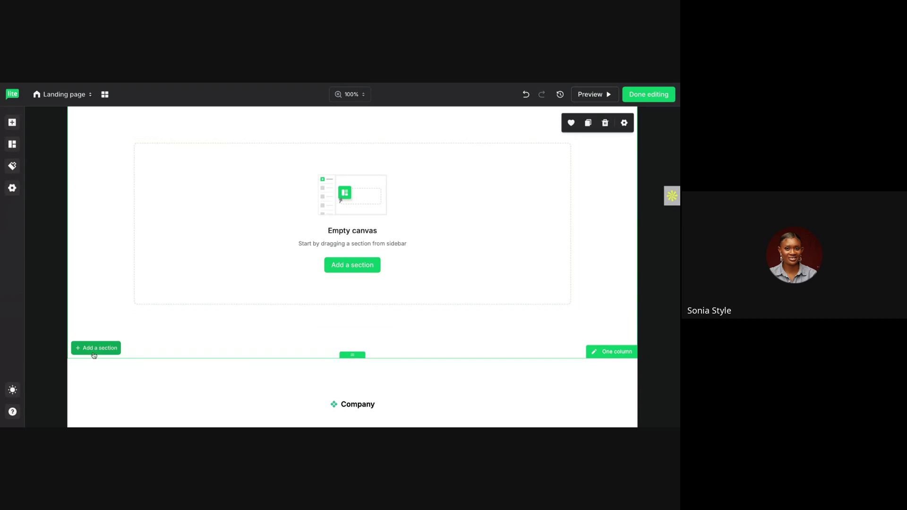
scroll(94, 355, "up", 2)
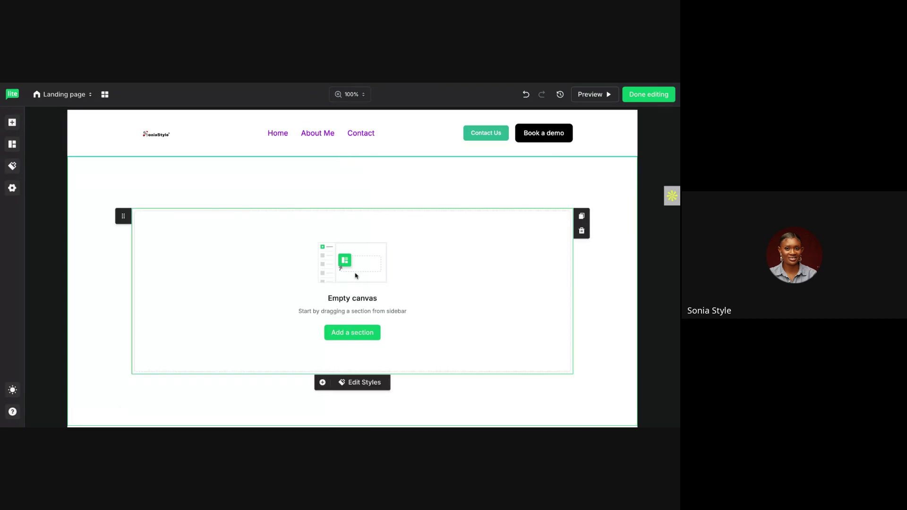
left_click(352, 334)
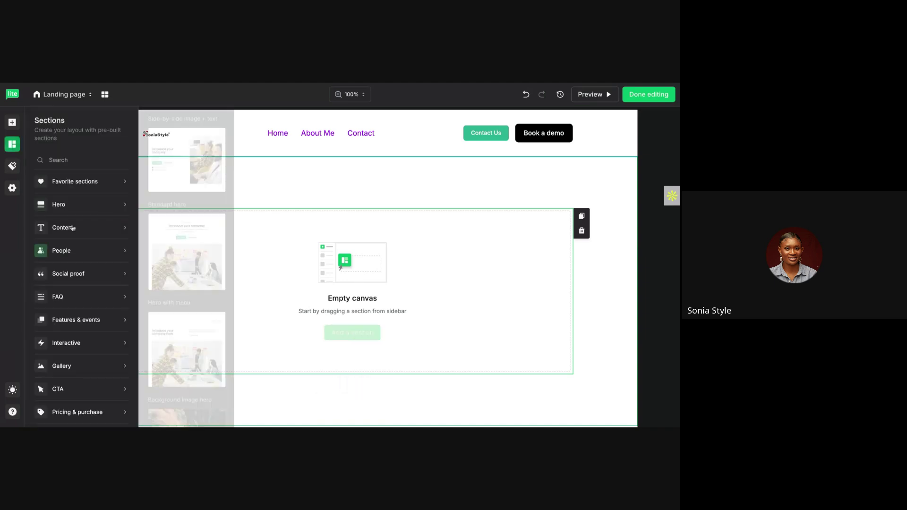
scroll(62, 321, "down", 1)
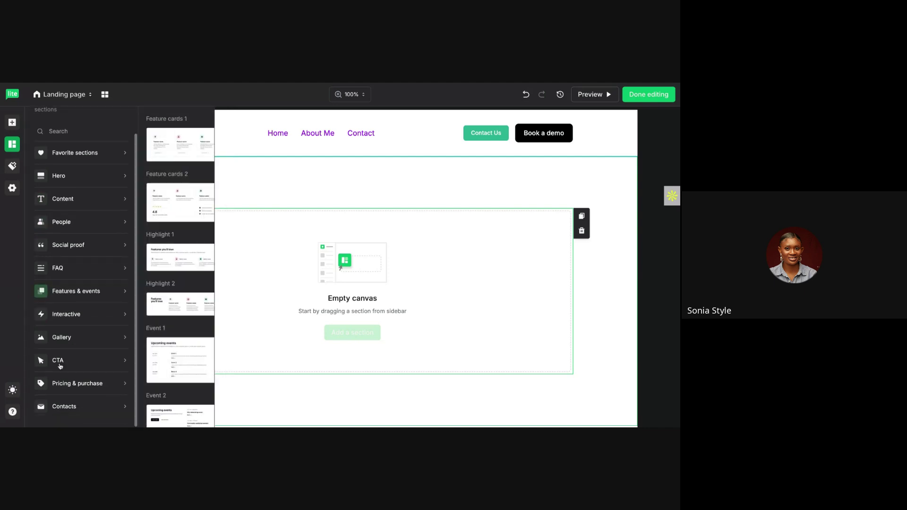
mouse_move(60, 371)
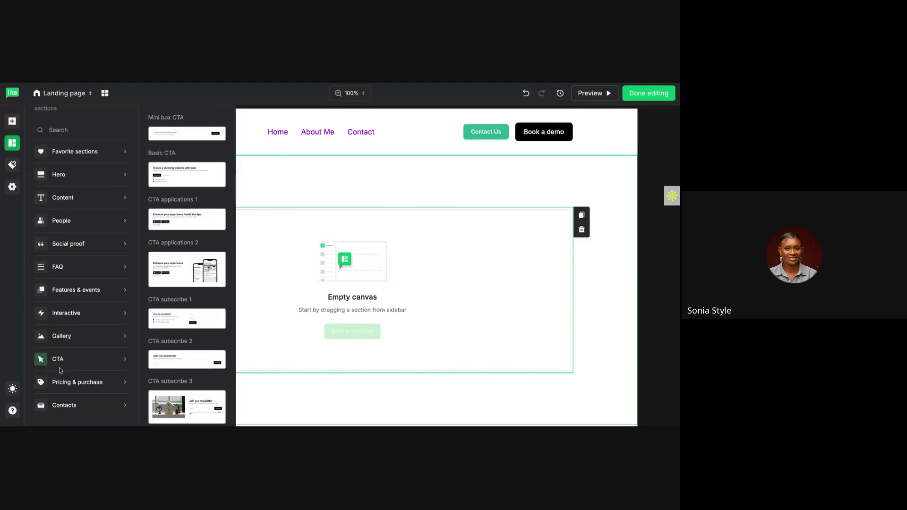
scroll(68, 195, "up", 1)
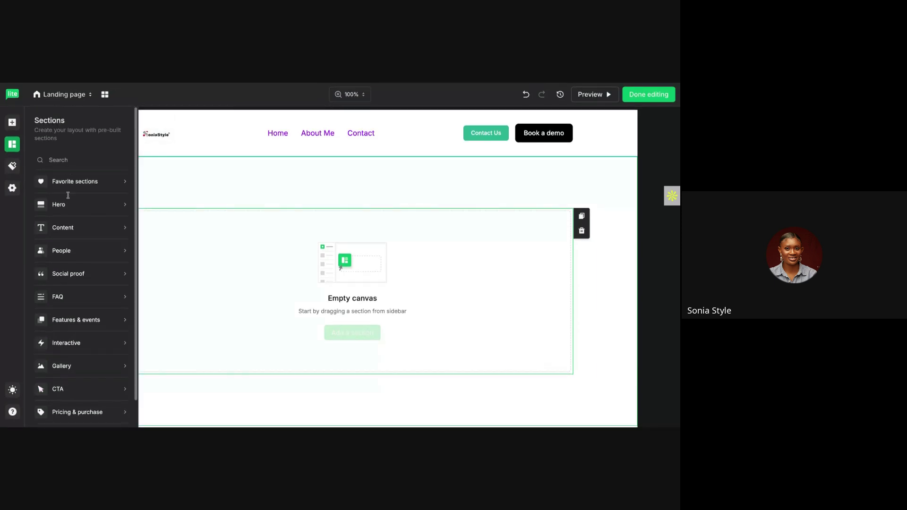
mouse_move(66, 205)
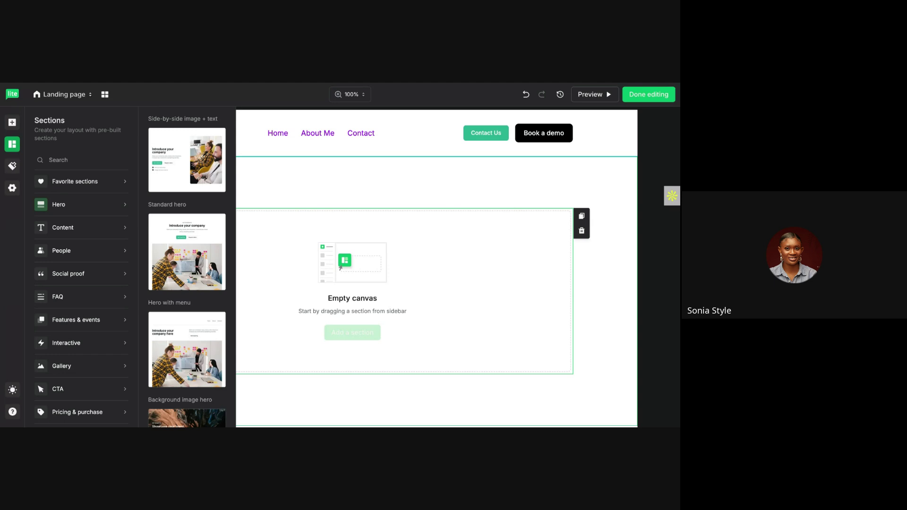
scroll(180, 254, "down", 5)
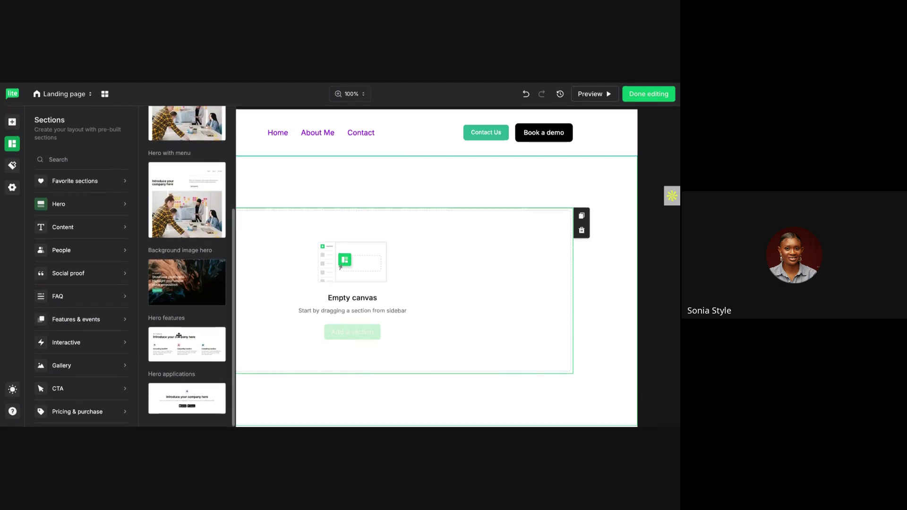
scroll(186, 299, "up", 5)
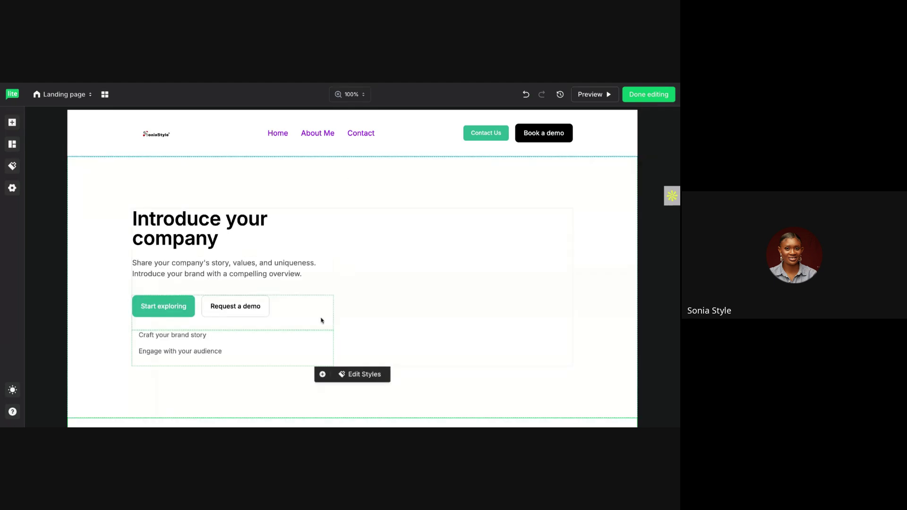
Inspect the new hero by selecting its image, 'Introduce your company' heading and paragraph
scroll(241, 405, "down", 3)
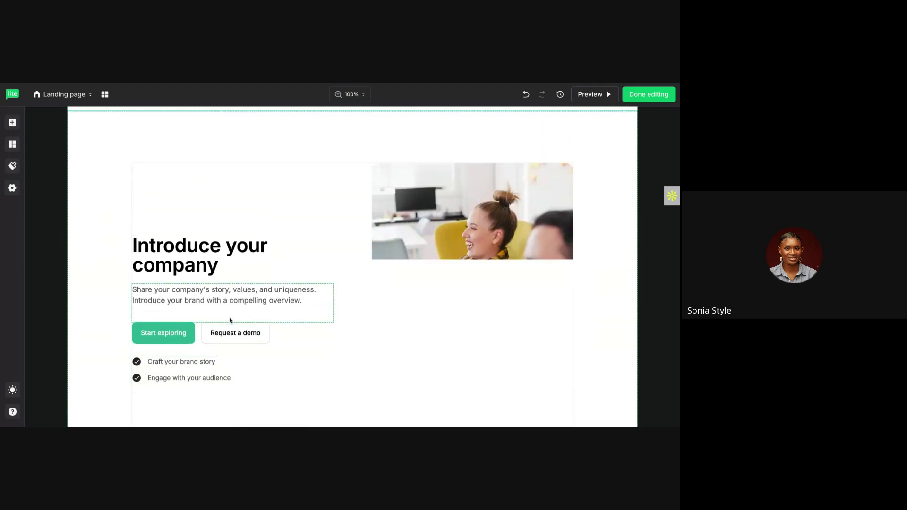
scroll(231, 326, "down", 4)
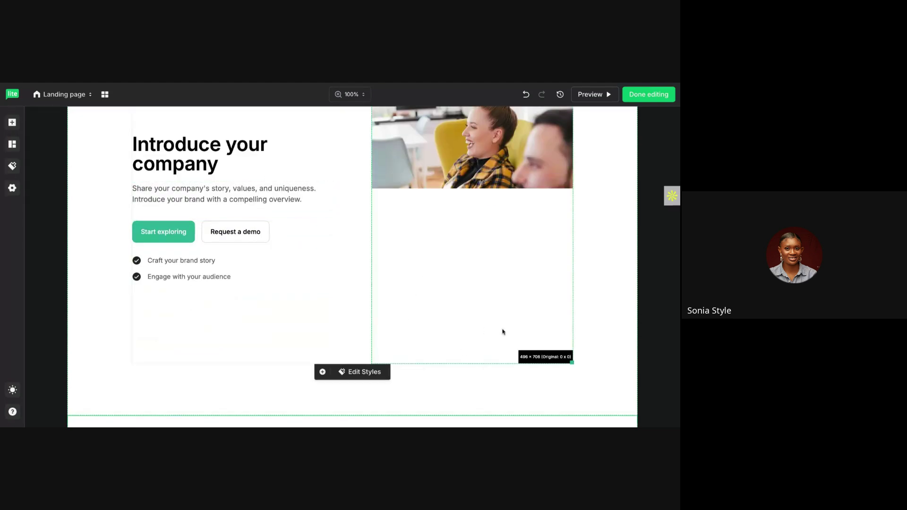
scroll(469, 278, "up", 3)
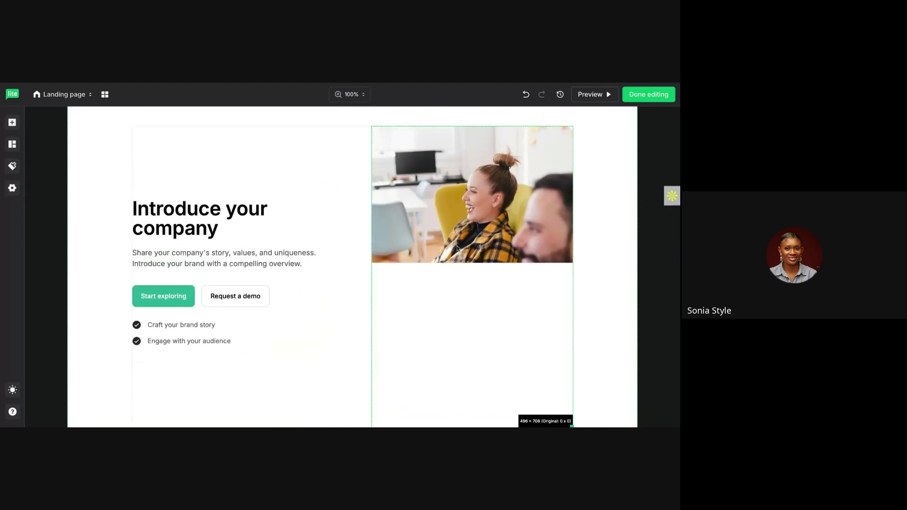
left_click(457, 245)
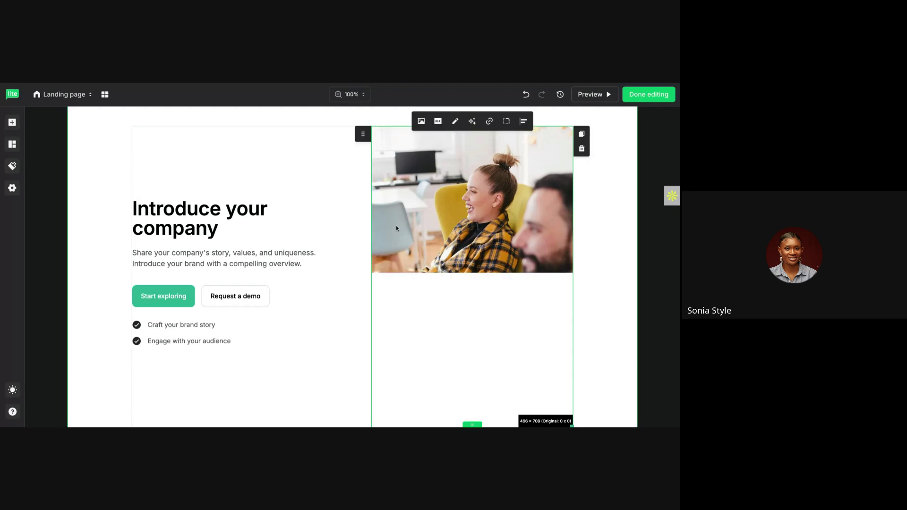
left_click(198, 213)
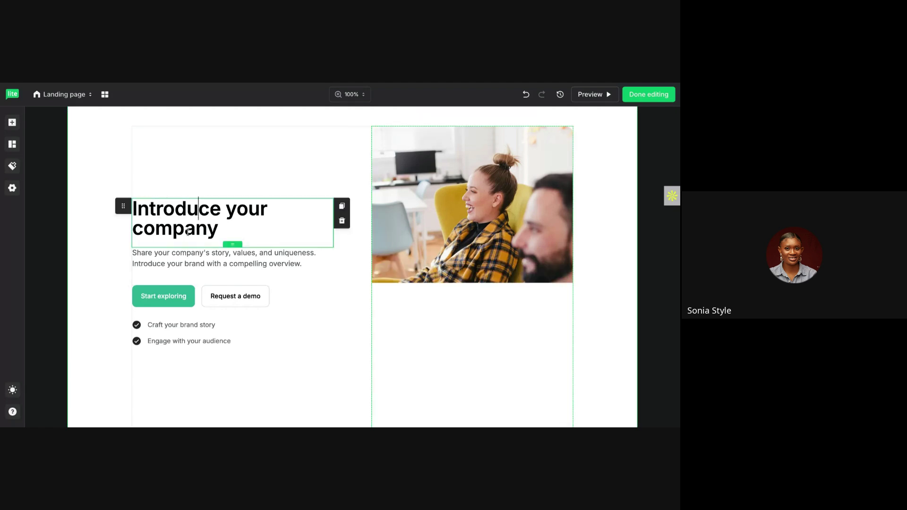
left_click(184, 261)
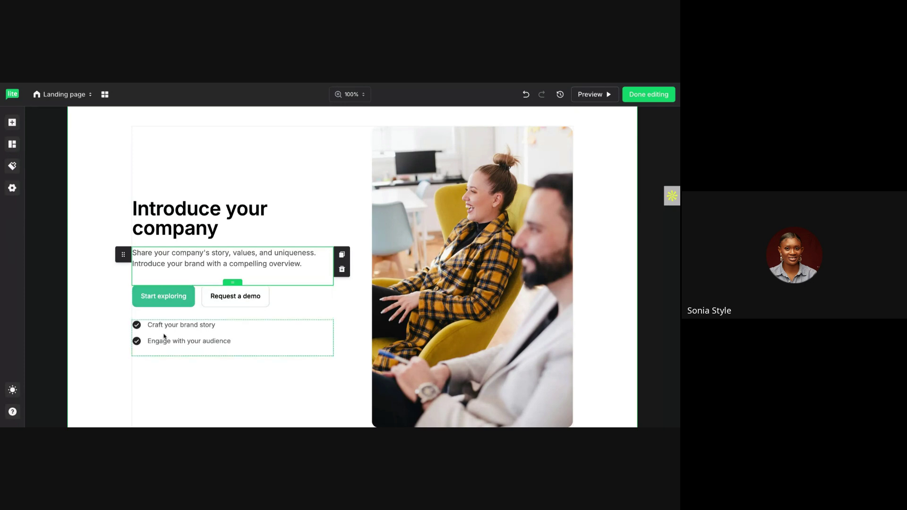
Delete the two-item checklist block from the hero section
mouse_move(164, 336)
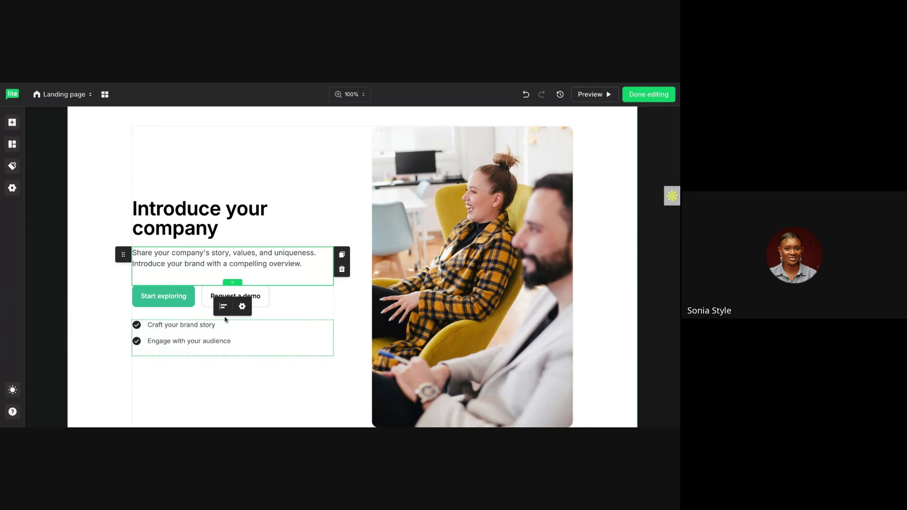
left_click(241, 307)
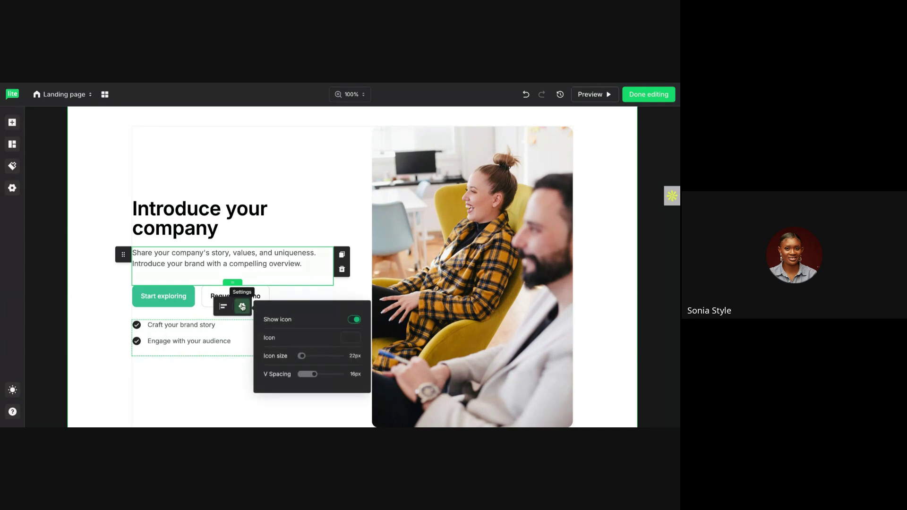
left_click(223, 307)
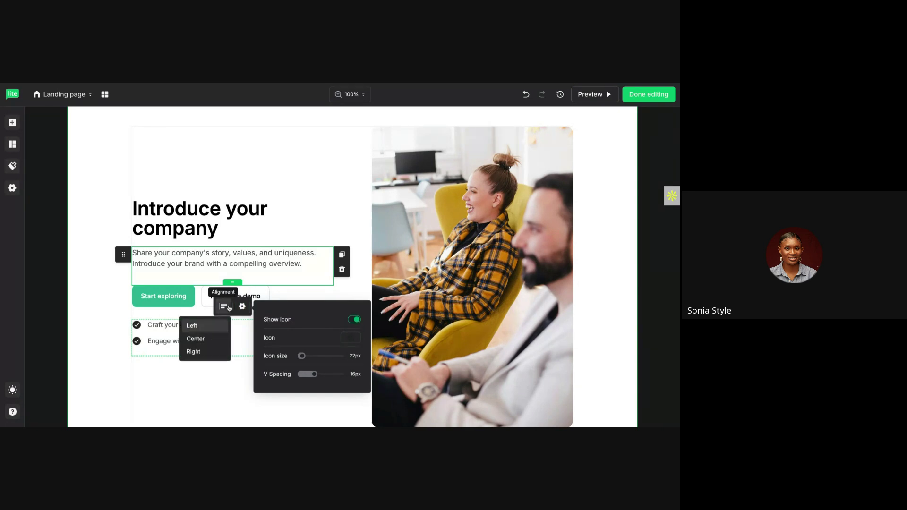
left_click(319, 345)
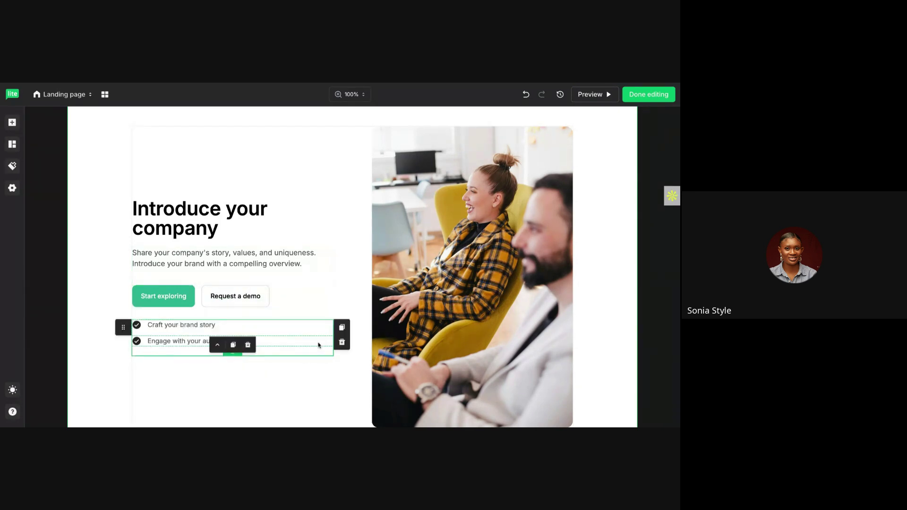
left_click(342, 341)
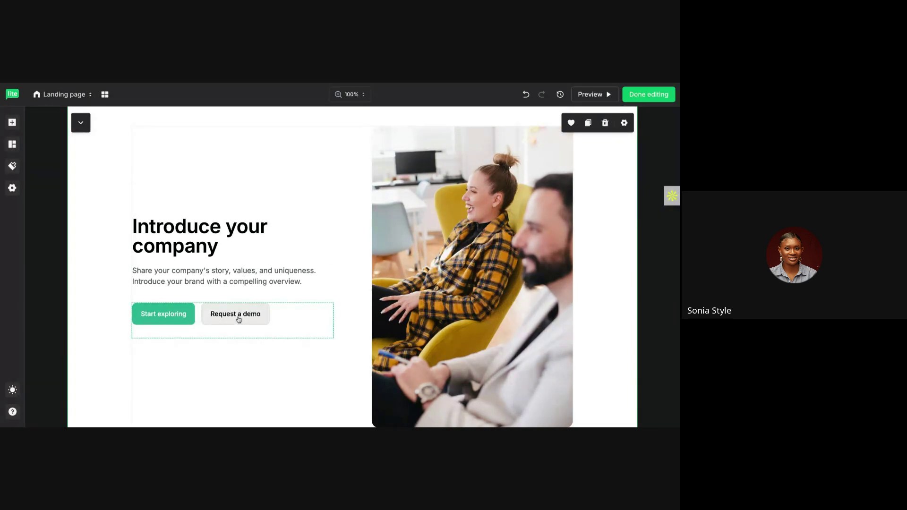
scroll(353, 328, "down", 3)
scroll(353, 328, "down", 2)
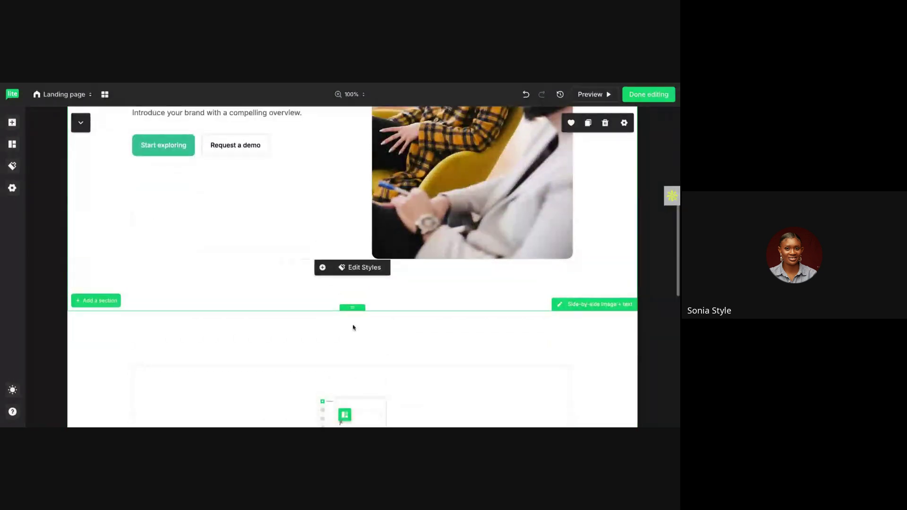
left_click(361, 255)
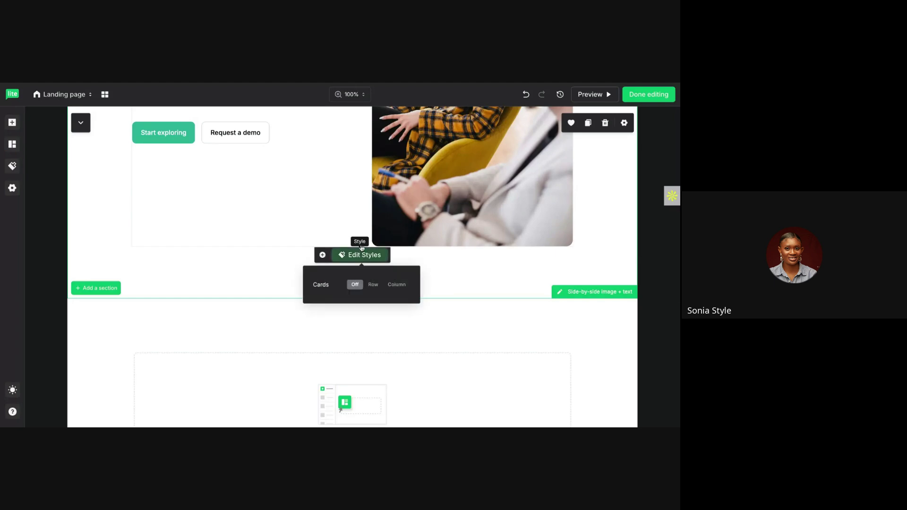
left_click(373, 284)
scroll(371, 246, "up", 3)
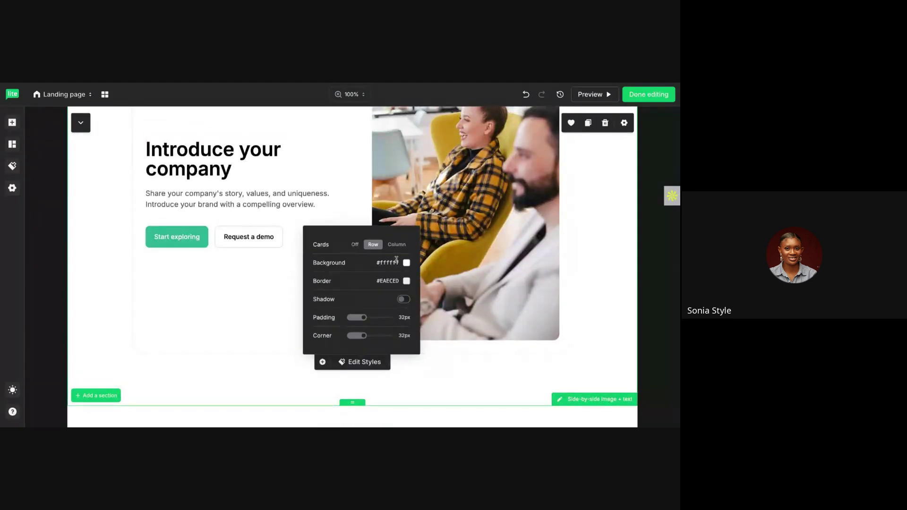
left_click(397, 245)
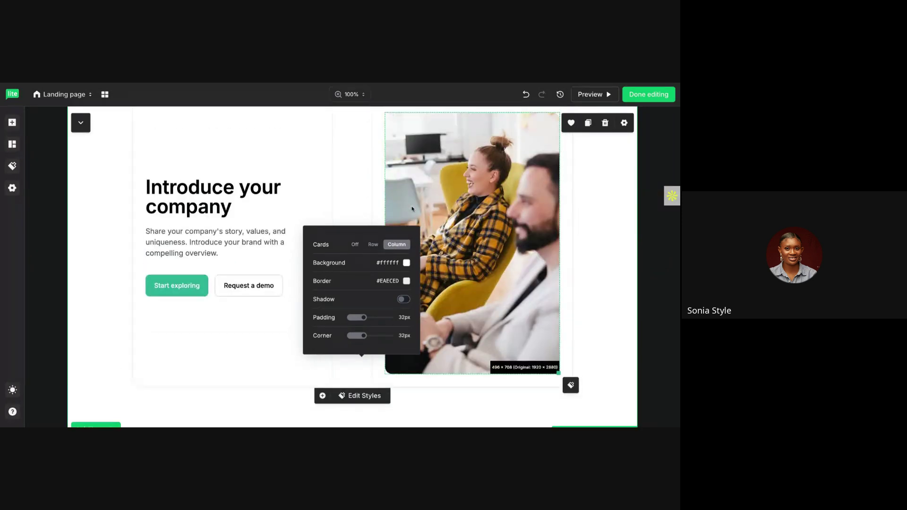
scroll(412, 209, "up", 3)
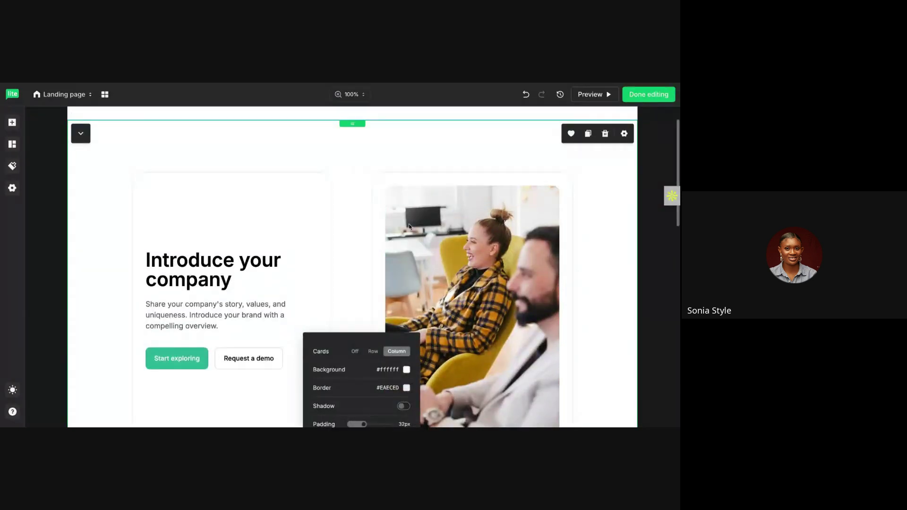
scroll(373, 302, "down", 3)
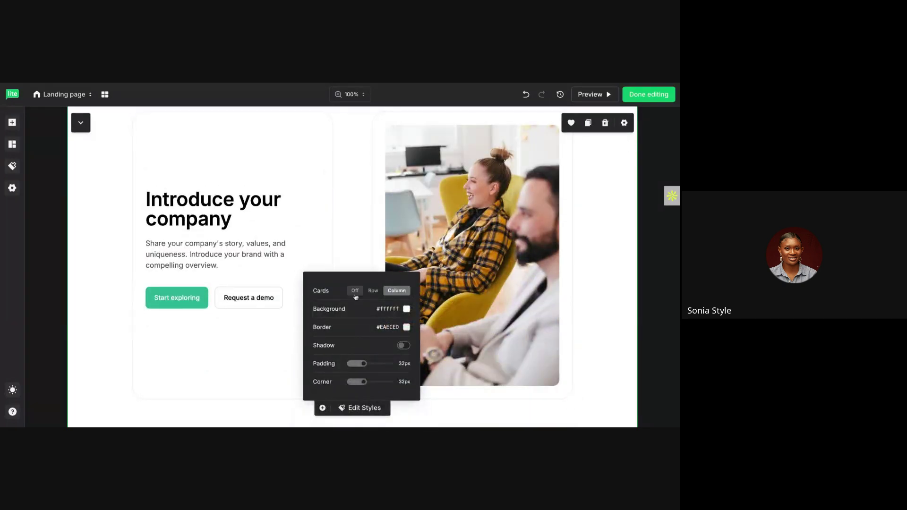
left_click(355, 295)
left_click(294, 267)
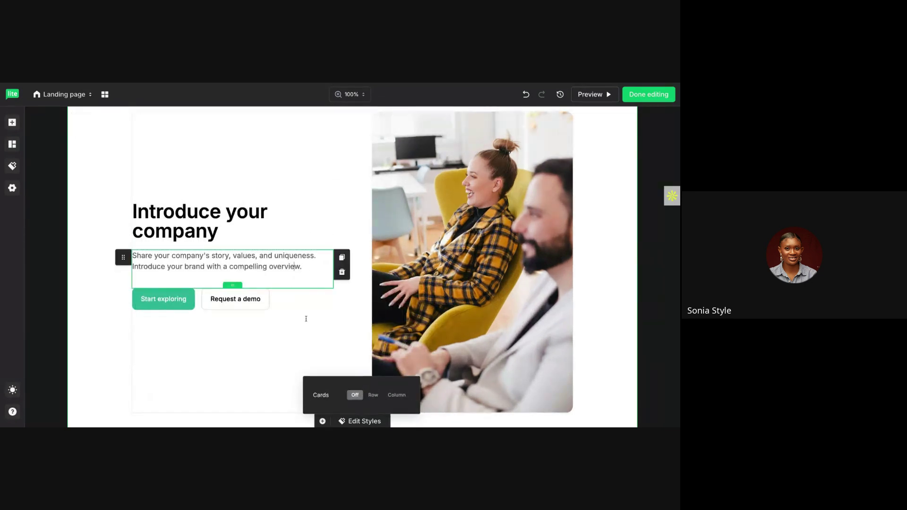
scroll(285, 349, "down", 5)
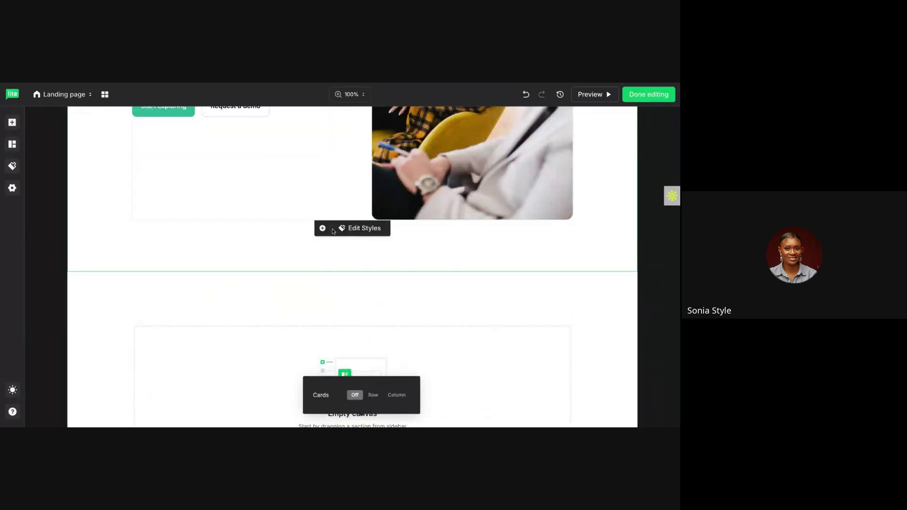
Drag the Simple content 1 template onto the empty canvas as the About Us section
scroll(182, 233, "up", 6)
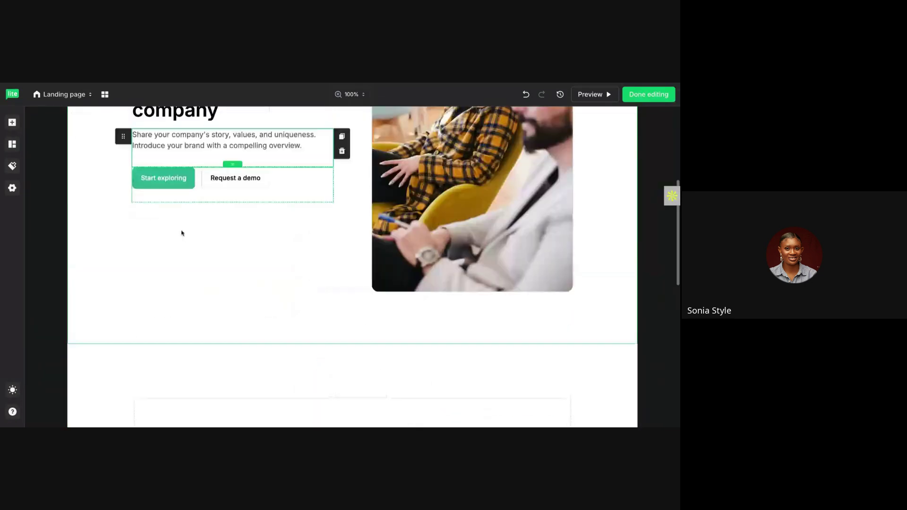
scroll(182, 233, "down", 5)
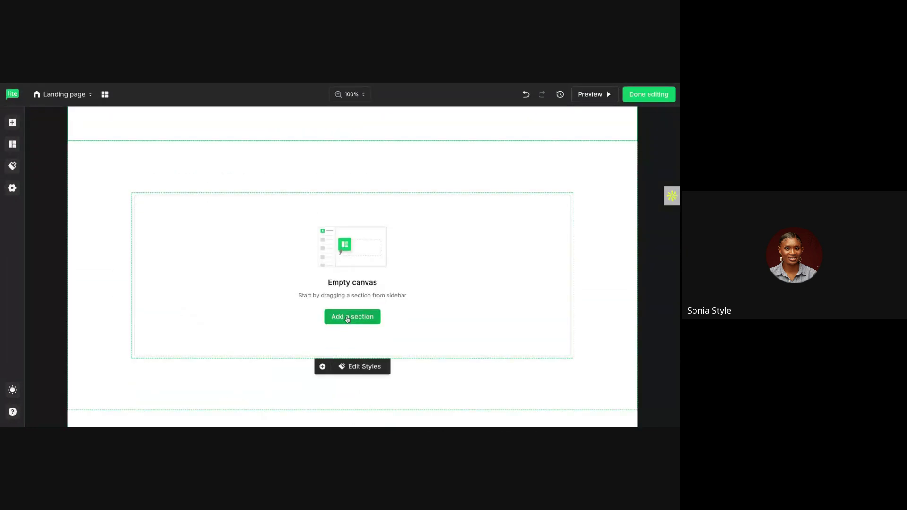
left_click(347, 318)
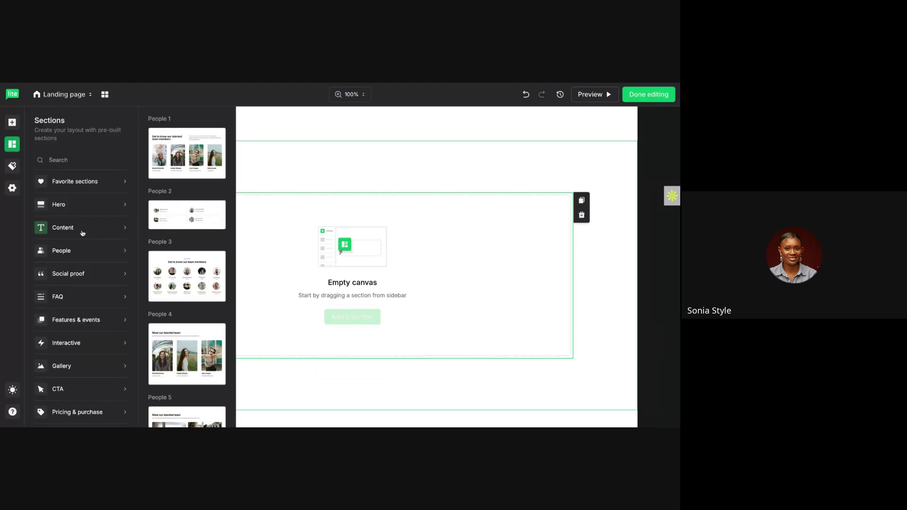
mouse_move(81, 230)
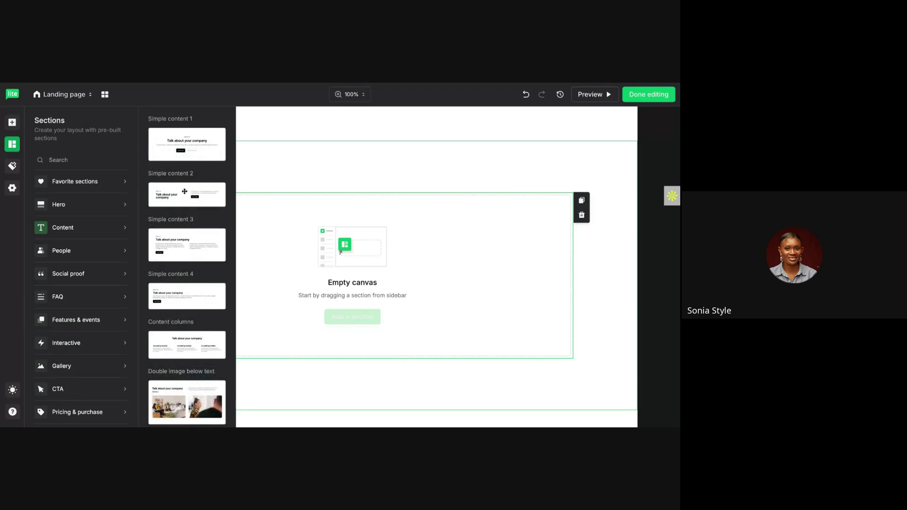
scroll(186, 236, "down", 3)
scroll(187, 292, "up", 3)
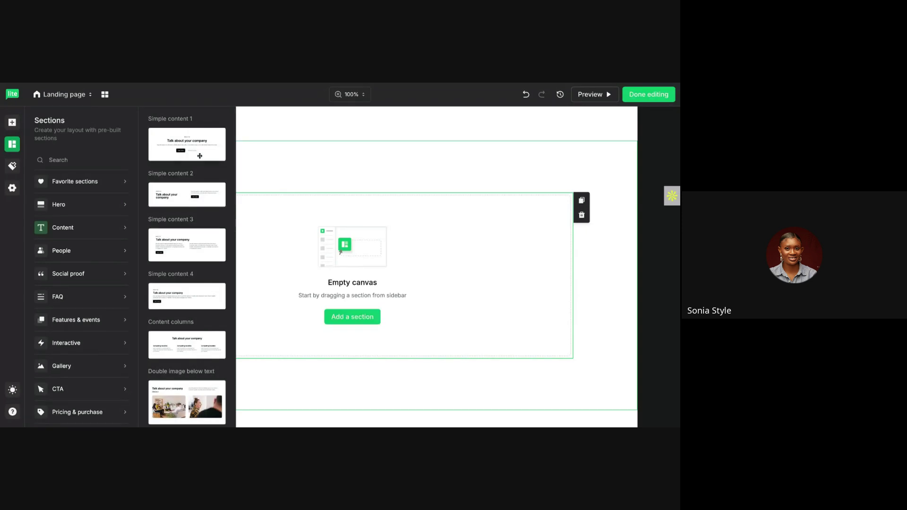
left_click_drag(203, 158, 202, 406)
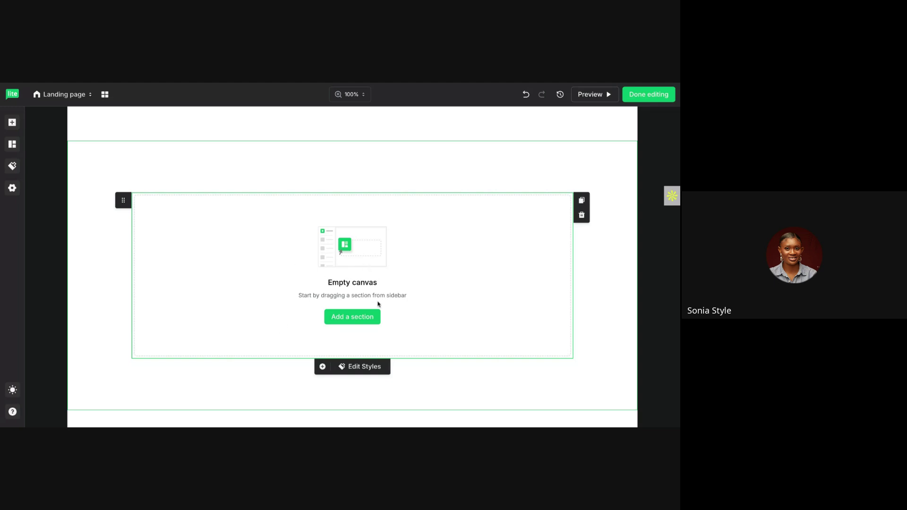
left_click(330, 317)
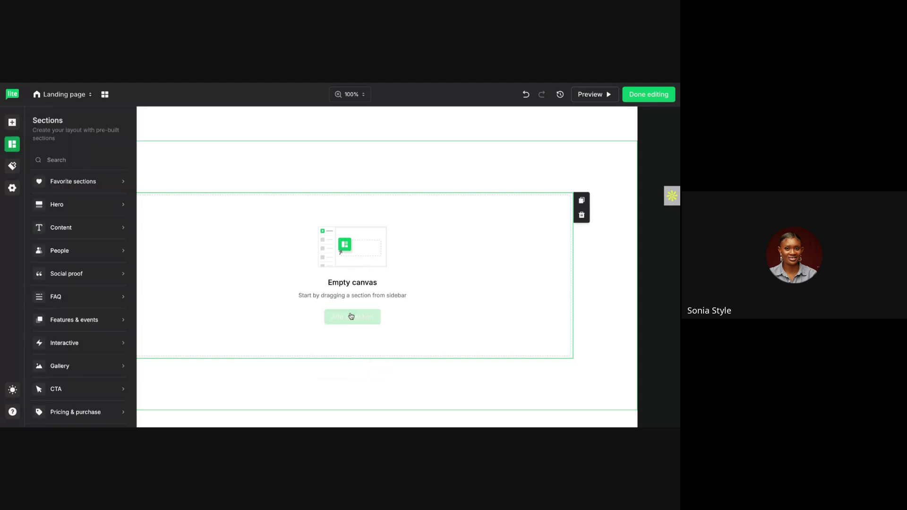
mouse_move(87, 206)
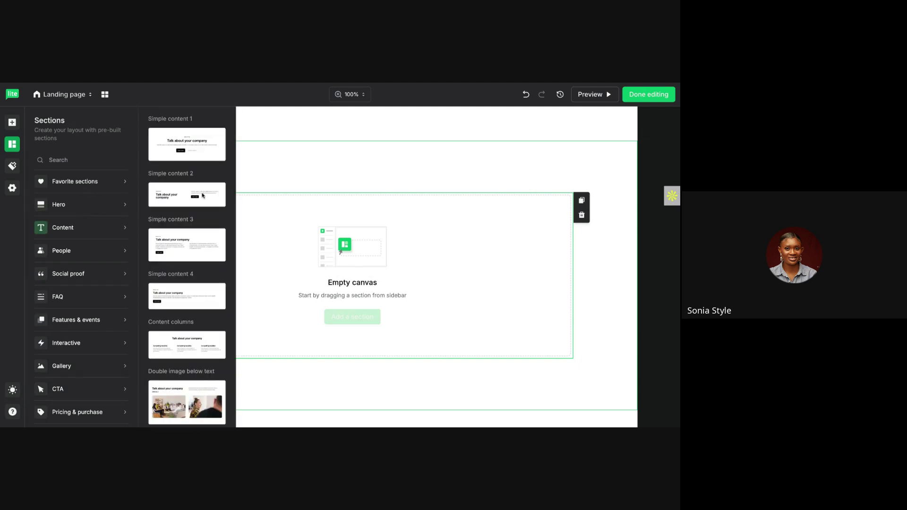
left_click_drag(185, 143, 238, 226)
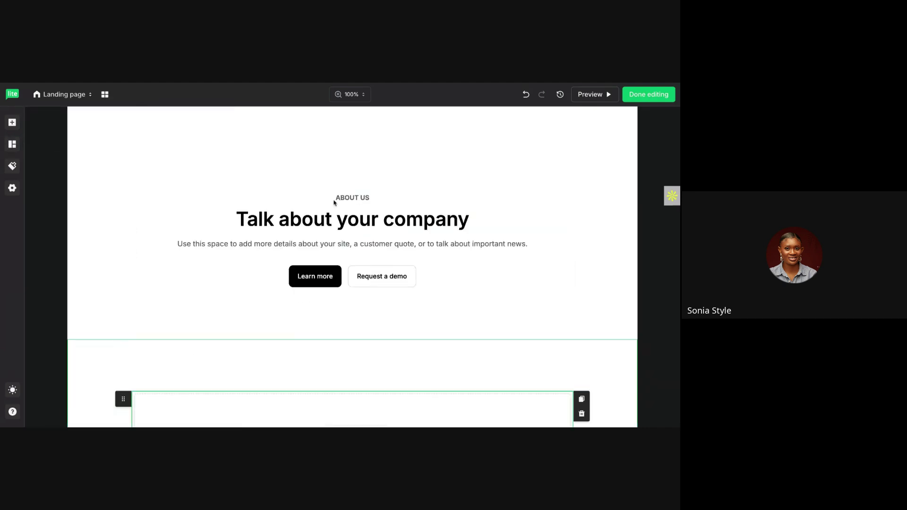
Edit the About section label, replacing 'US' with 'me' to read 'ABOUT me'
scroll(333, 203, "down", 2)
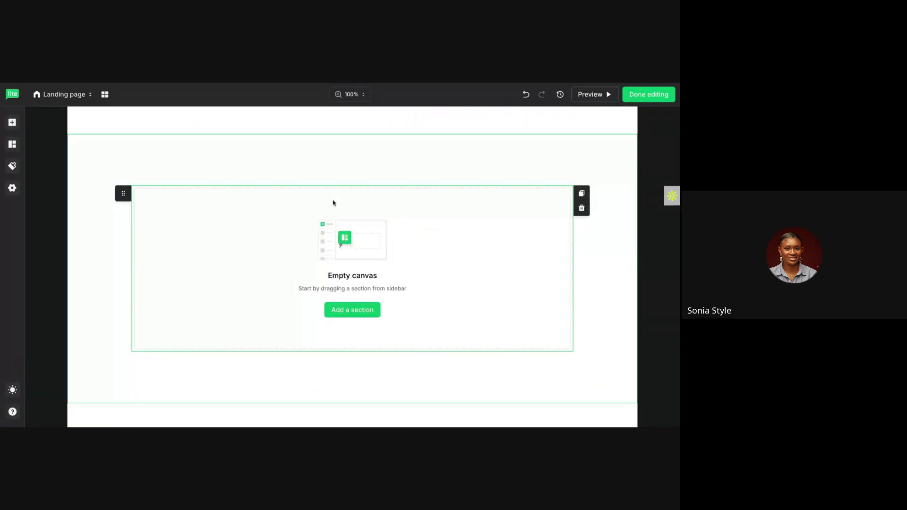
scroll(334, 203, "up", 8)
scroll(334, 265, "down", 3)
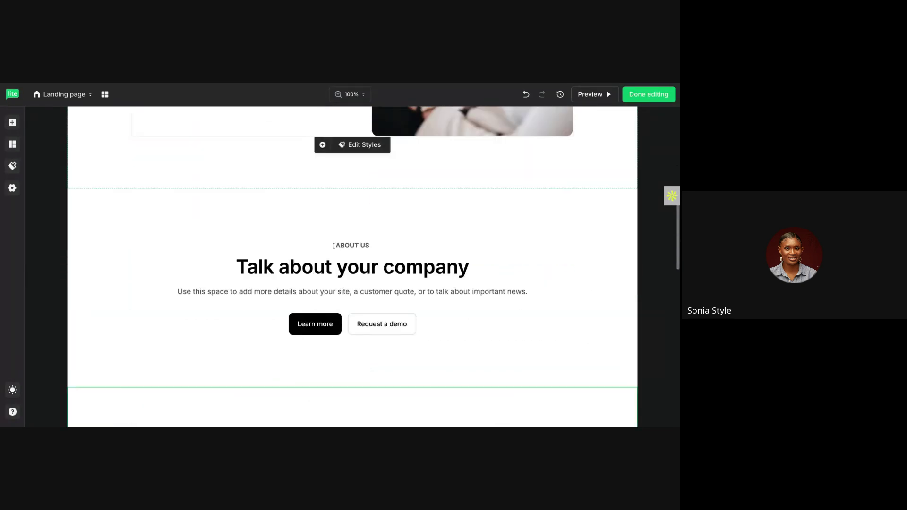
scroll(340, 314, "up", 2)
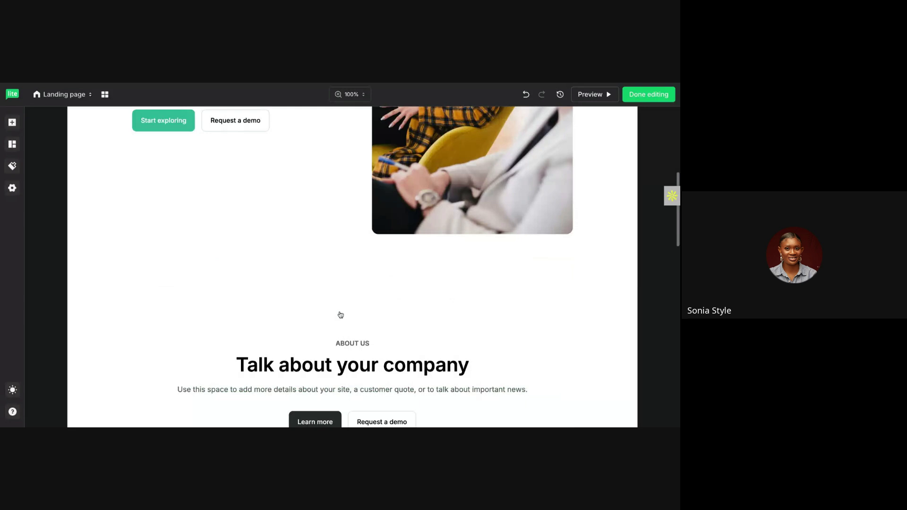
scroll(340, 315, "up", 2)
scroll(339, 277, "down", 3)
scroll(338, 278, "up", 7)
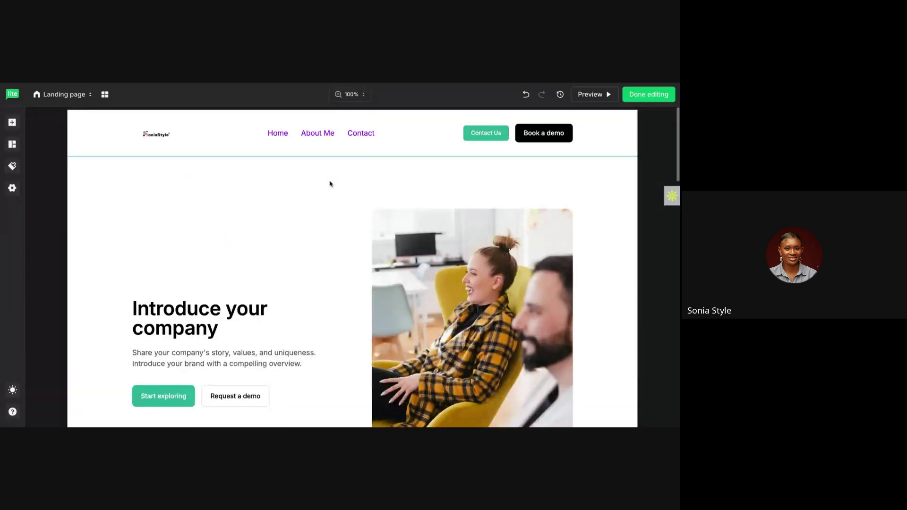
scroll(307, 304, "down", 5)
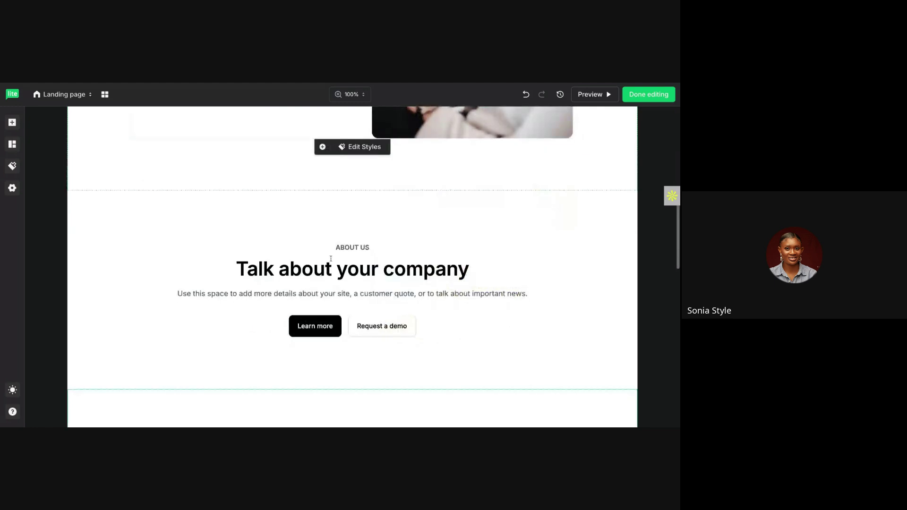
left_click(372, 244)
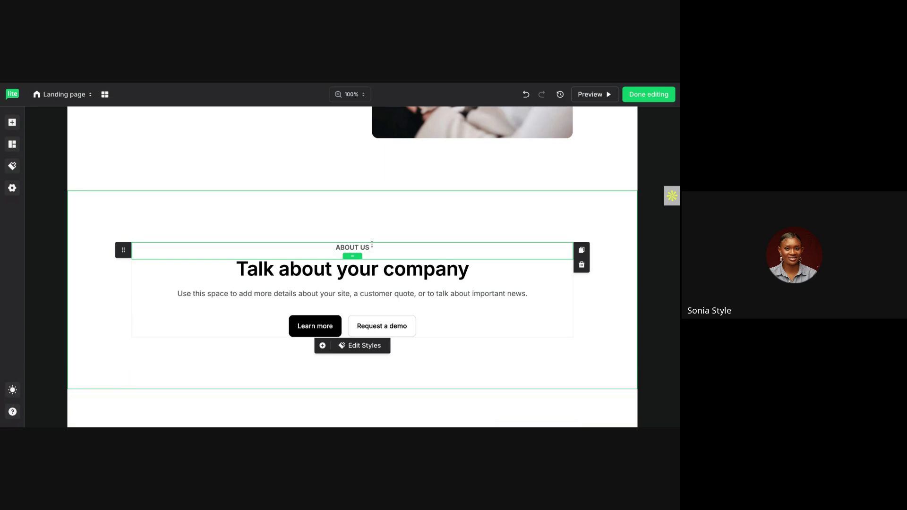
key("BackSpace")
key("BackSpace")
key("BackSpace")
type("me")
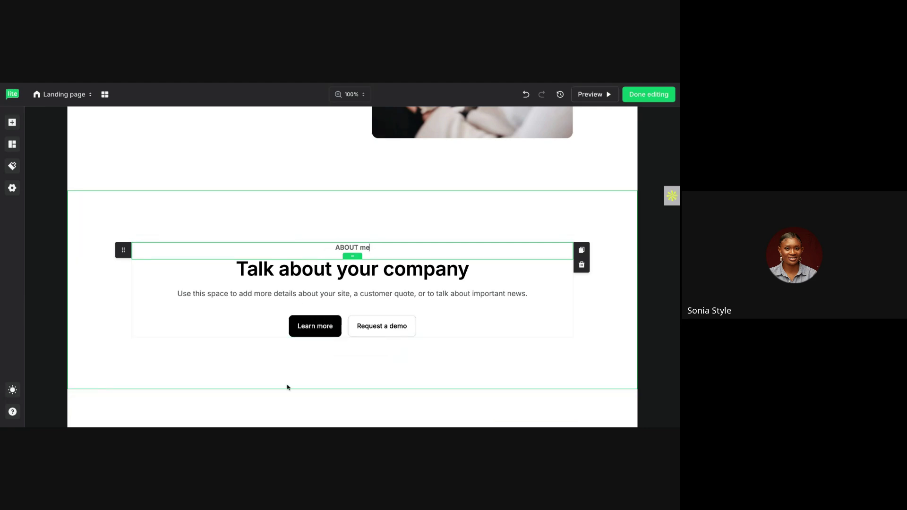
scroll(287, 388, "down", 6)
scroll(307, 328, "up", 1)
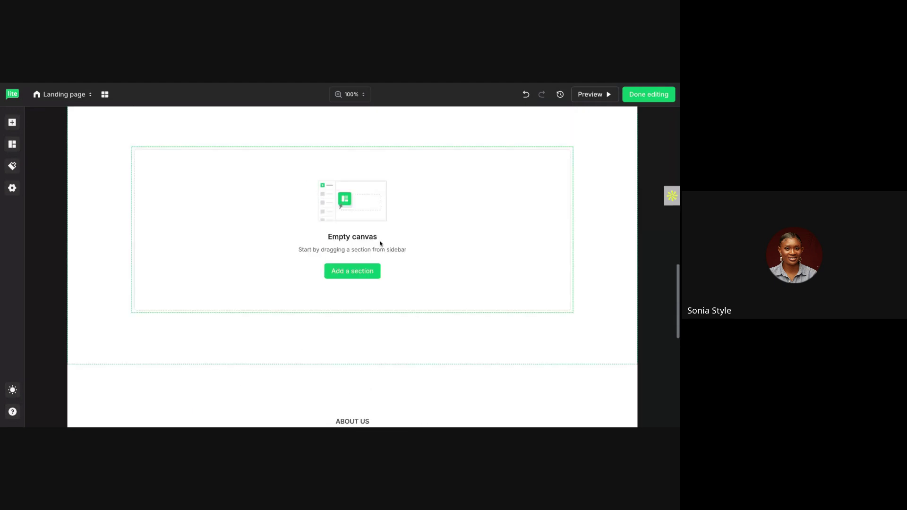
Browse the Features & events section designs to find the newsletter archive section
left_click(354, 272)
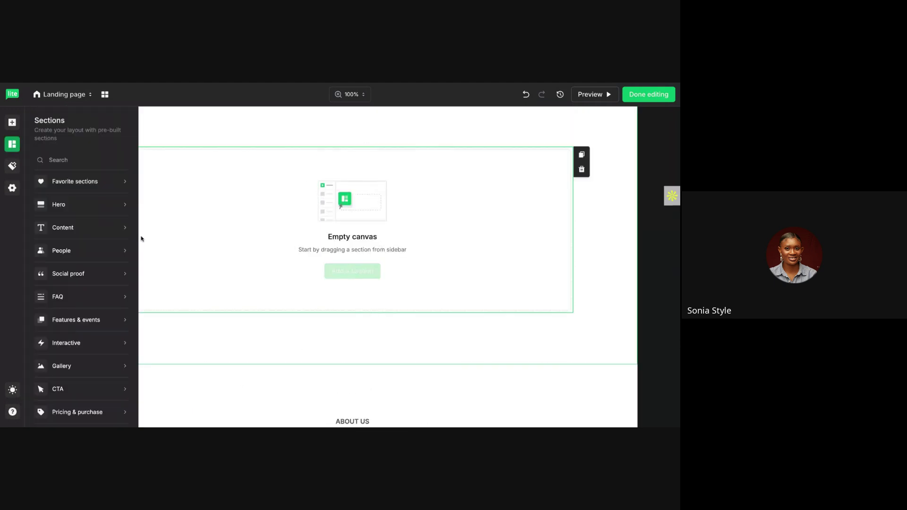
scroll(95, 279, "down", 1)
left_click(88, 297)
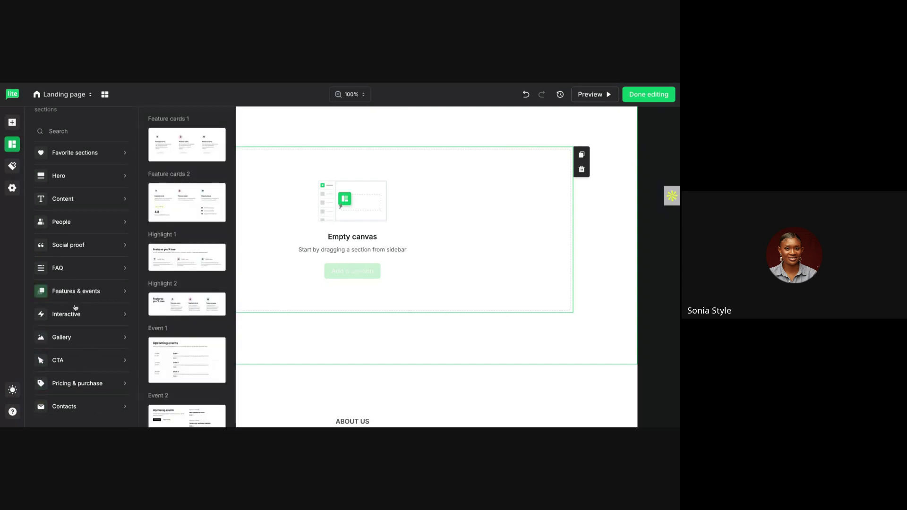
mouse_move(78, 257)
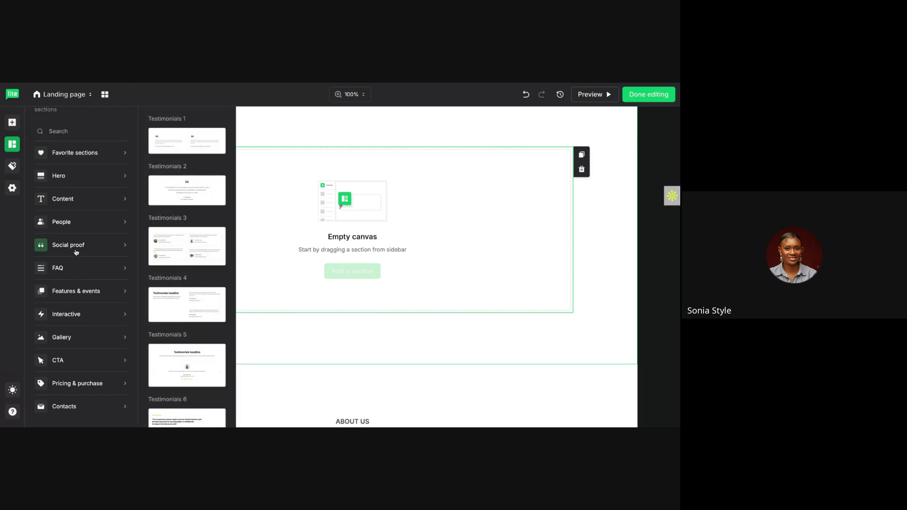
mouse_move(70, 222)
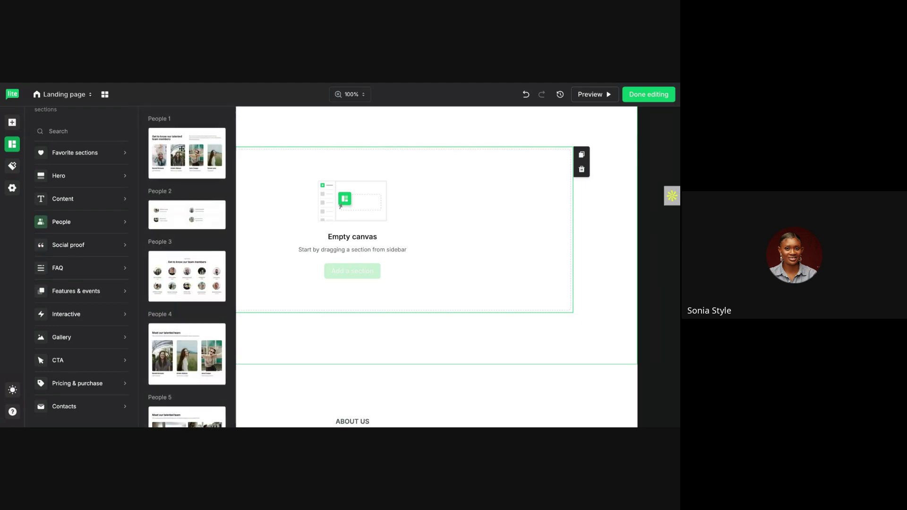
scroll(165, 314, "down", 1)
scroll(167, 322, "down", 1)
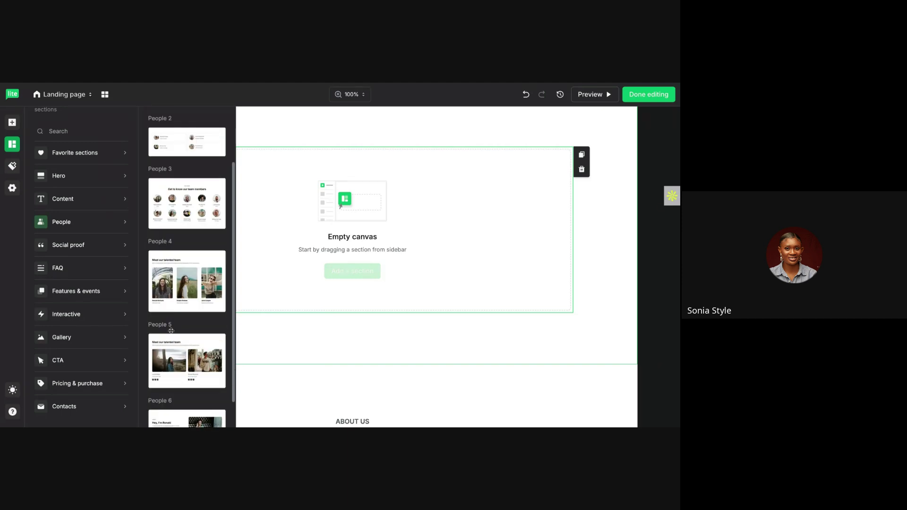
mouse_move(108, 323)
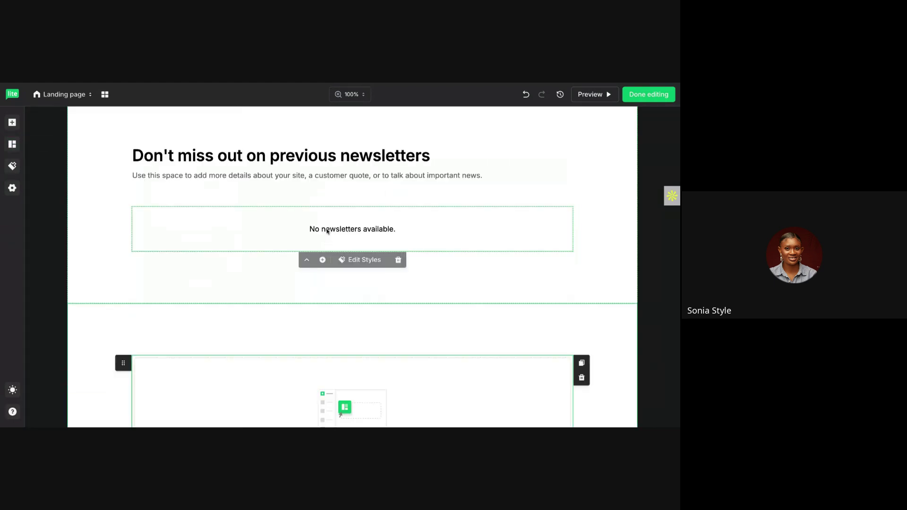
Drag a 'Get in touch' contact form section with Email and Name fields onto the page
scroll(327, 231, "up", 4)
scroll(327, 227, "up", 2)
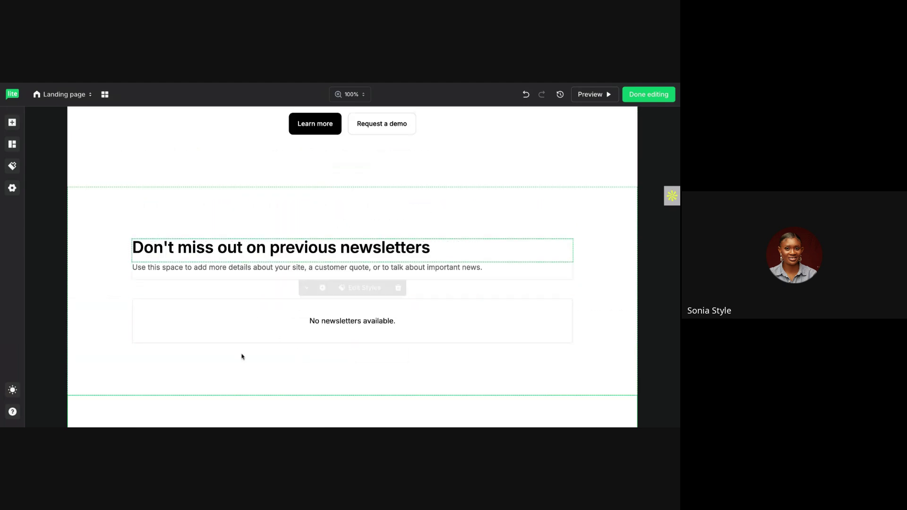
scroll(227, 368, "down", 3)
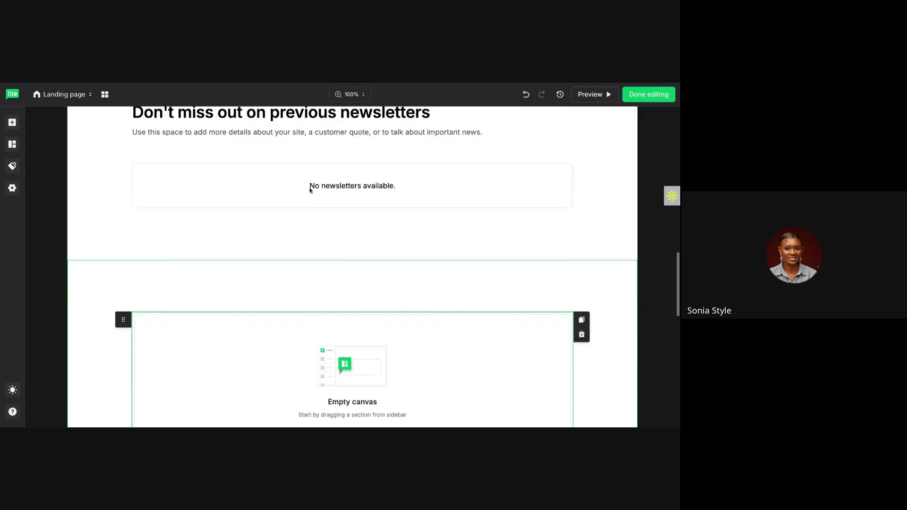
scroll(307, 183, "up", 1)
scroll(304, 179, "down", 3)
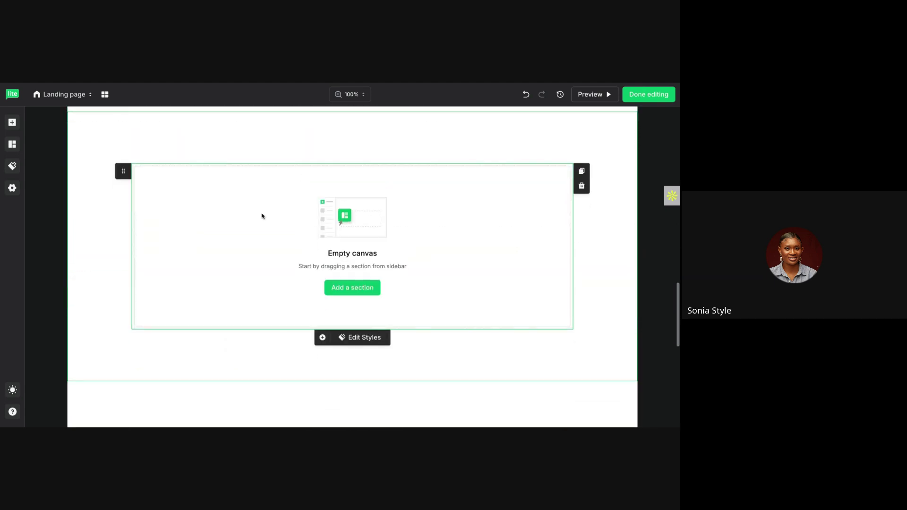
left_click(353, 289)
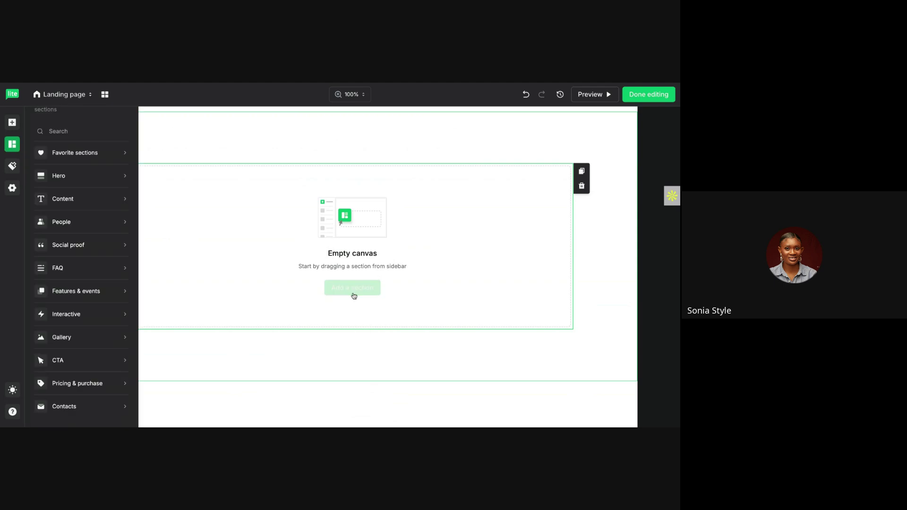
left_click(69, 253)
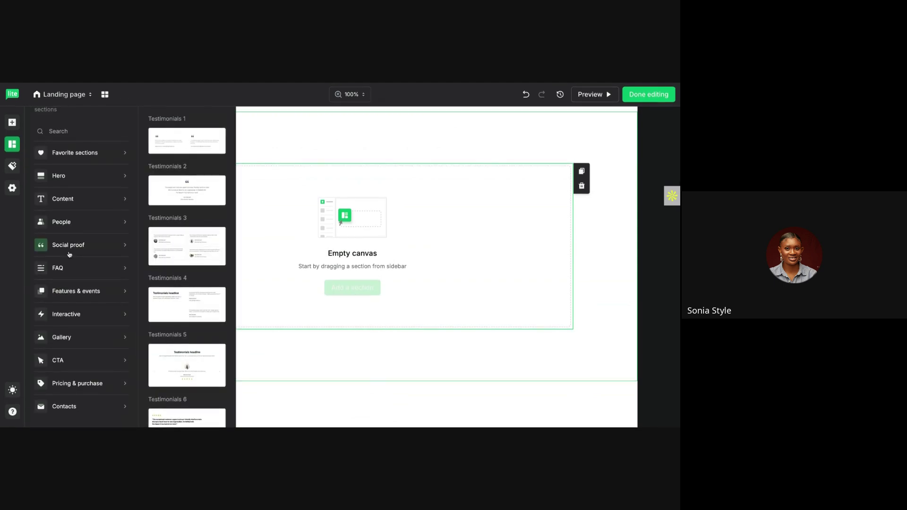
mouse_move(77, 359)
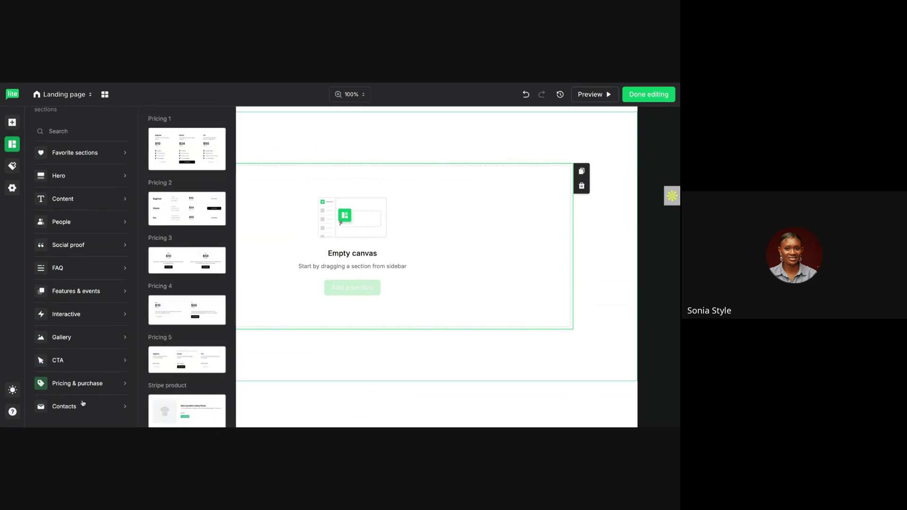
mouse_move(82, 406)
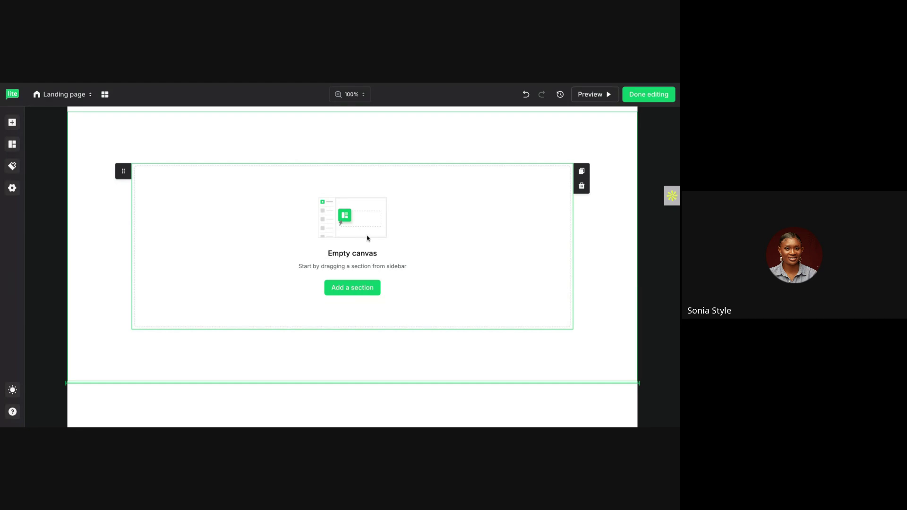
left_click_drag(368, 238, 308, 321)
scroll(338, 397, "down", 2)
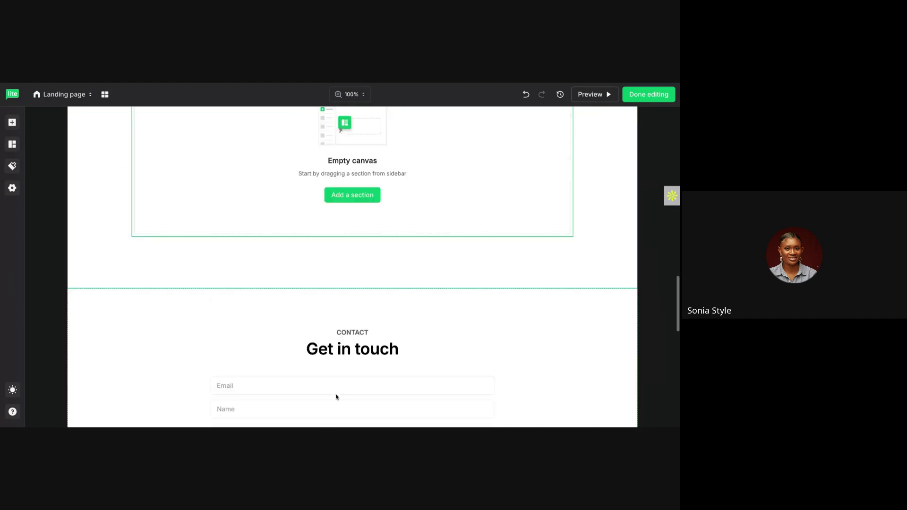
scroll(337, 378, "up", 2)
scroll(337, 367, "down", 7)
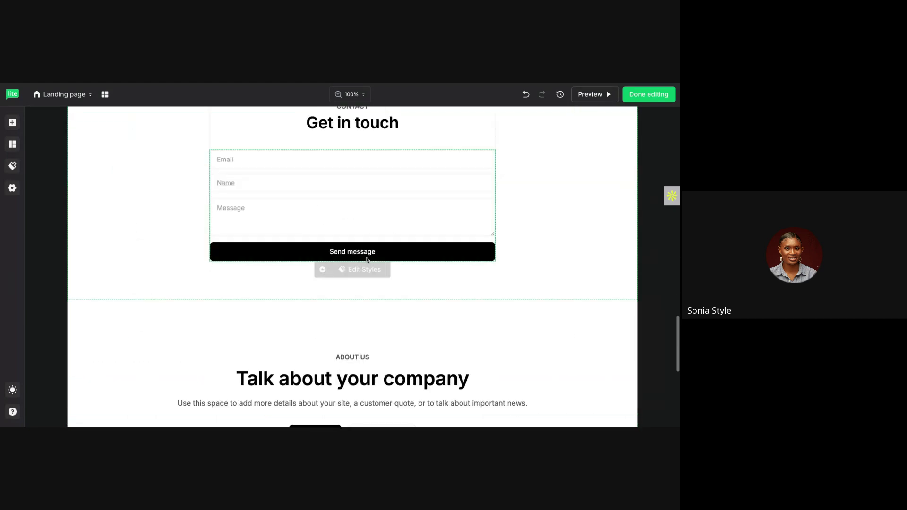
scroll(359, 258, "up", 4)
scroll(358, 257, "down", 6)
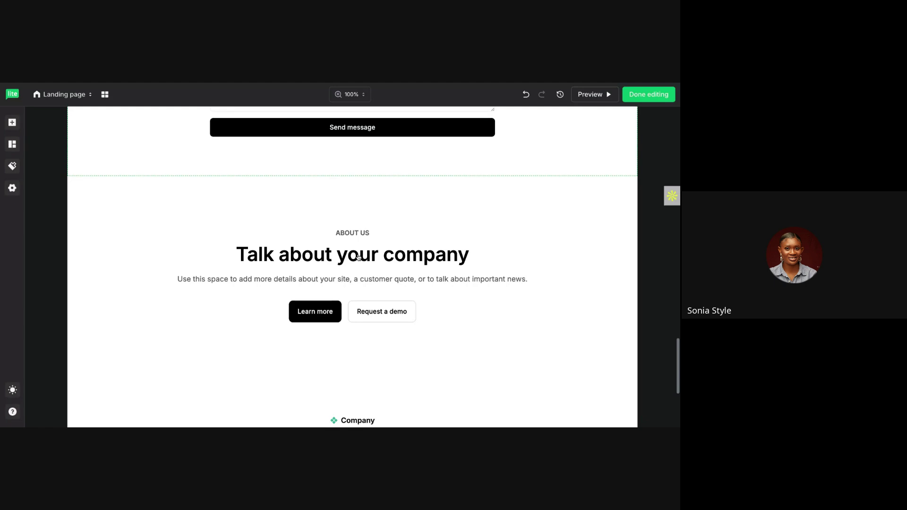
scroll(359, 257, "down", 4)
scroll(357, 269, "up", 10)
scroll(355, 283, "down", 5)
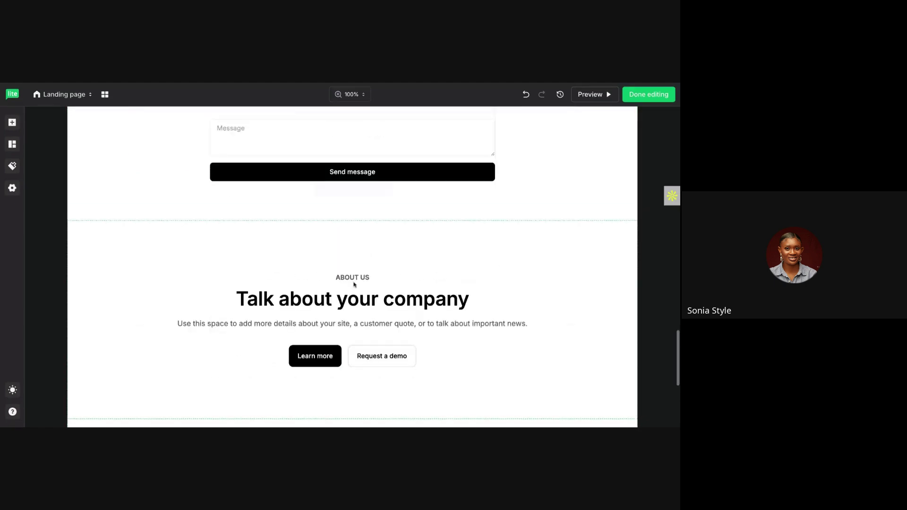
scroll(354, 284, "down", 1)
scroll(382, 195, "up", 1)
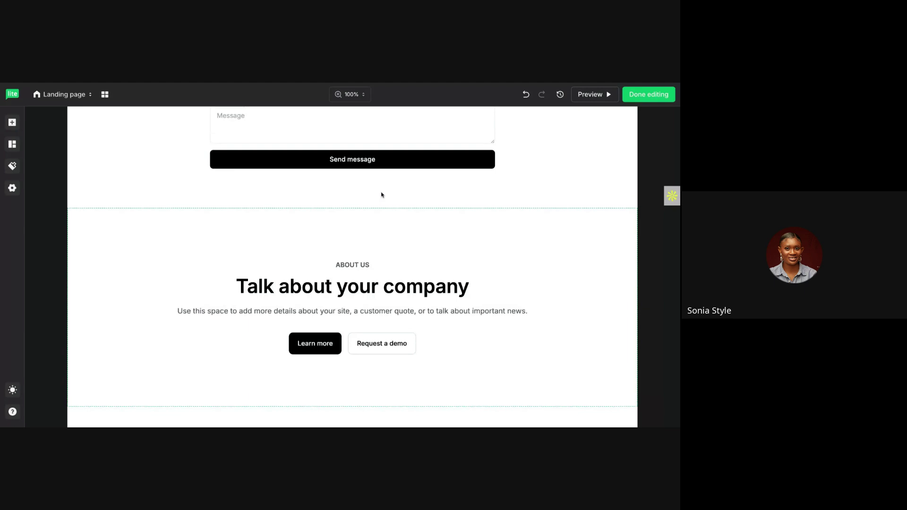
scroll(378, 196, "down", 6)
scroll(368, 384, "up", 10)
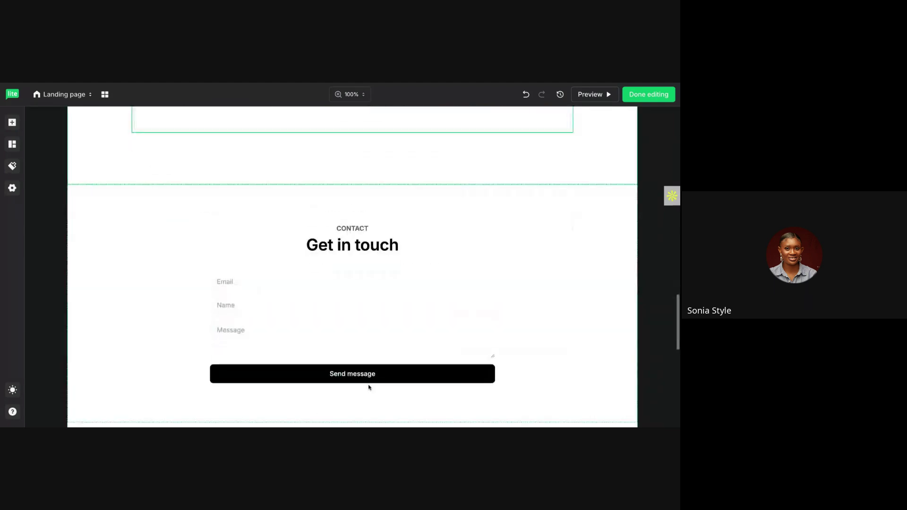
scroll(368, 385, "down", 3)
scroll(371, 355, "up", 3)
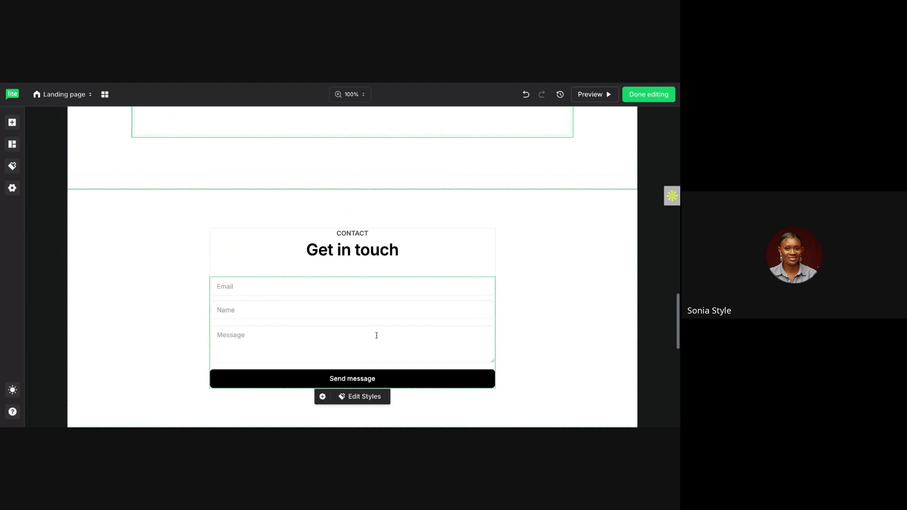
scroll(377, 335, "down", 6)
scroll(383, 229, "up", 2)
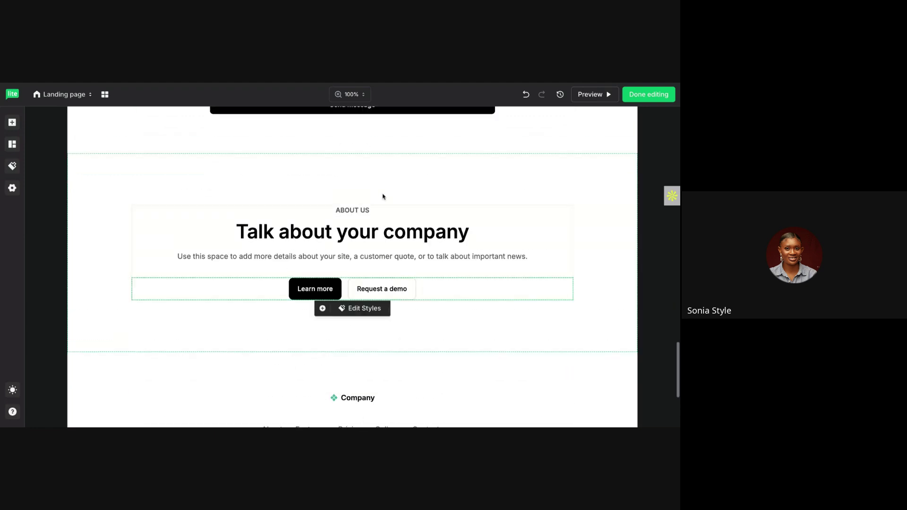
scroll(383, 197, "up", 1)
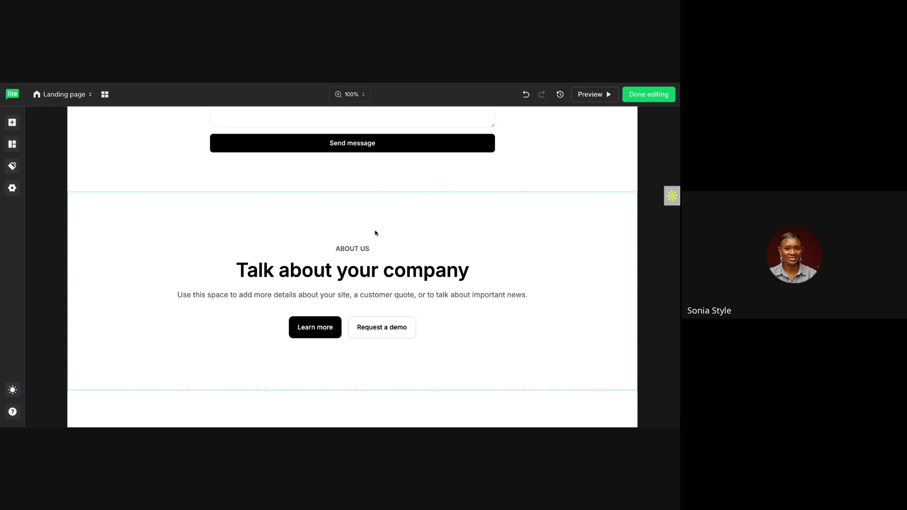
mouse_move(376, 233)
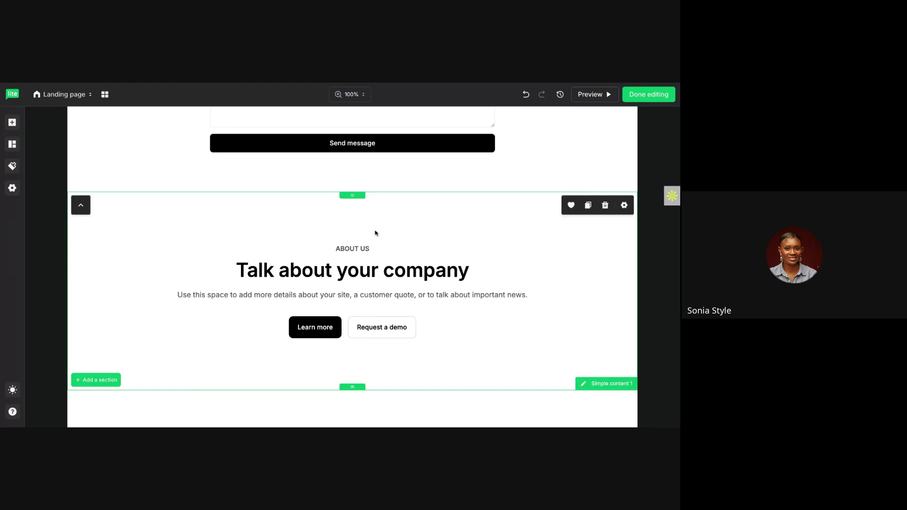
Delete the About us section and the Get in touch contact form section
left_click(605, 206)
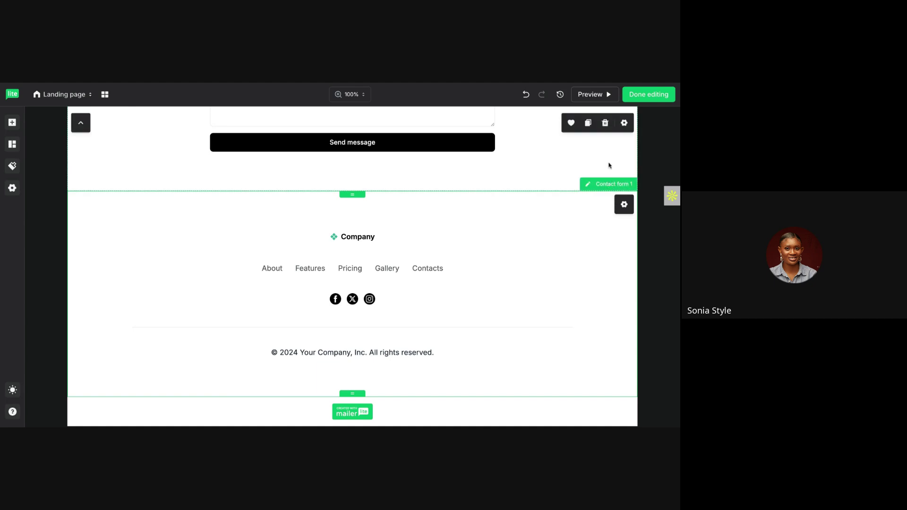
left_click(605, 123)
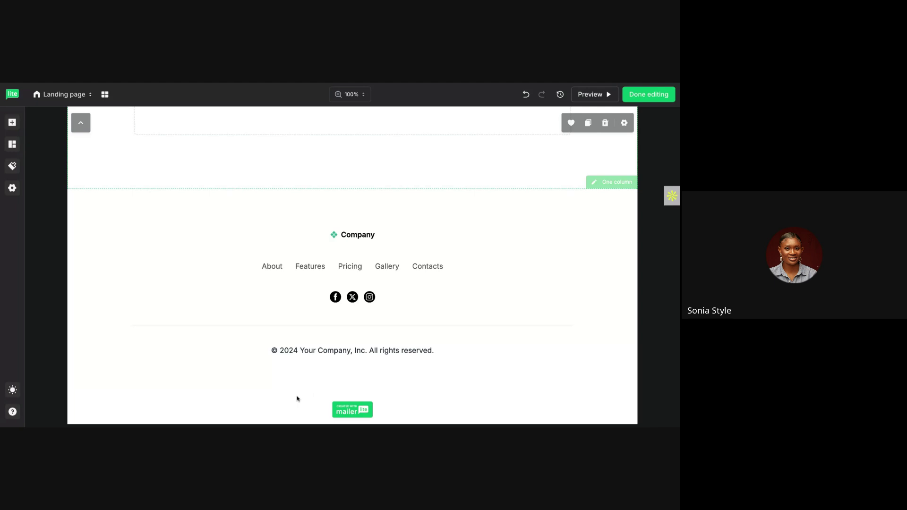
scroll(332, 284, "up", 3)
scroll(333, 284, "up", 5)
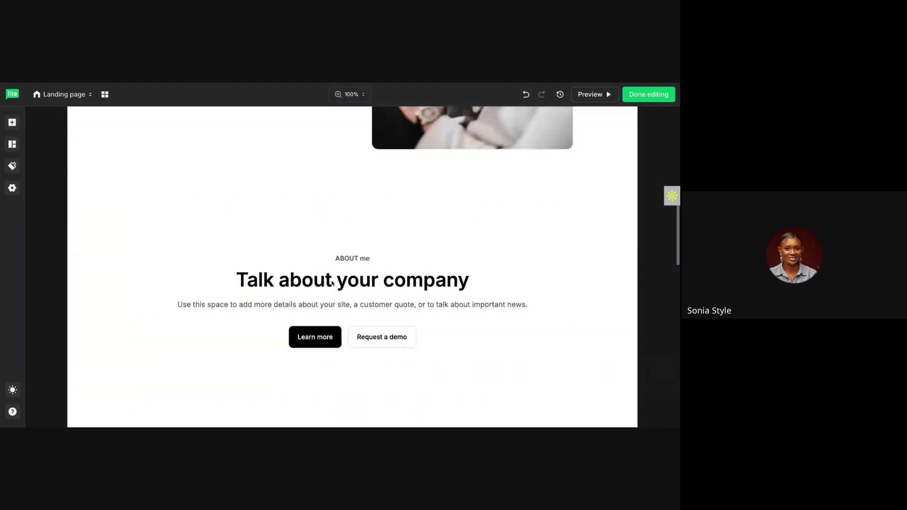
scroll(332, 283, "down", 4)
scroll(339, 223, "down", 1)
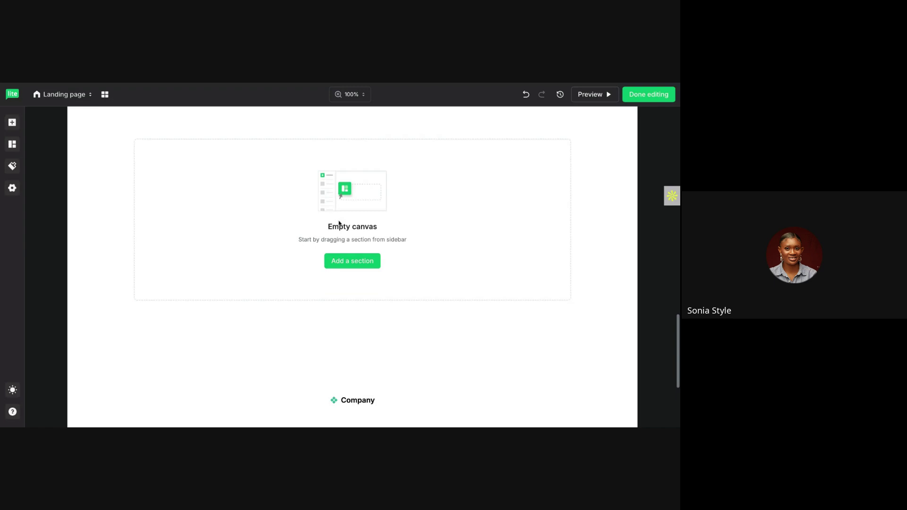
scroll(339, 223, "up", 5)
scroll(339, 235, "down", 6)
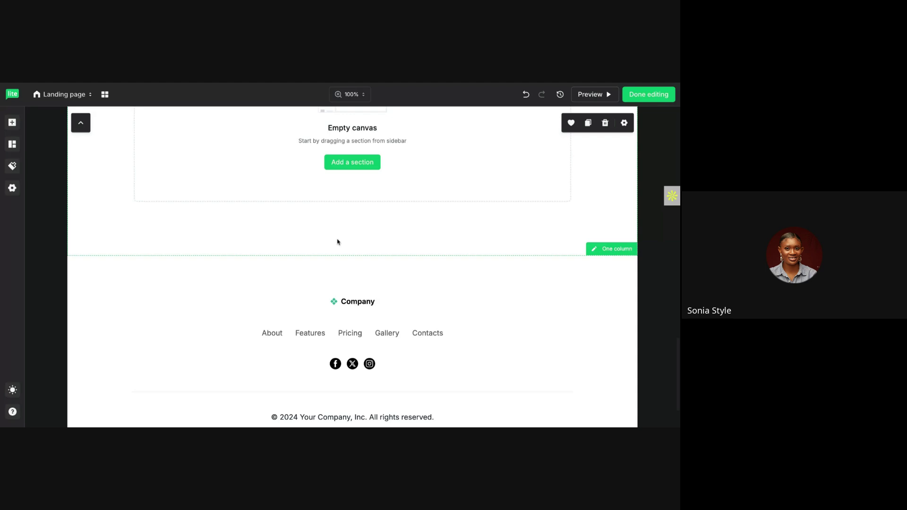
scroll(338, 239, "down", 1)
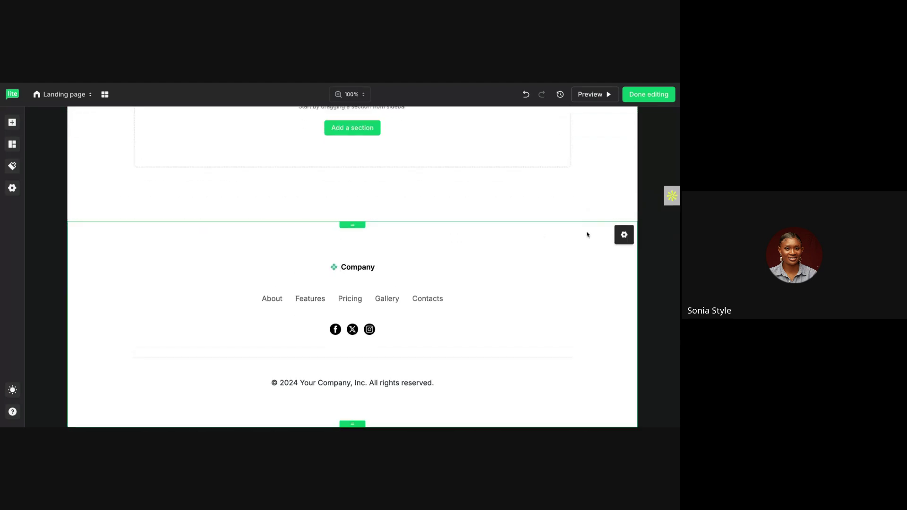
Delete the Company logo block and the link menu from the page footer
left_click(625, 236)
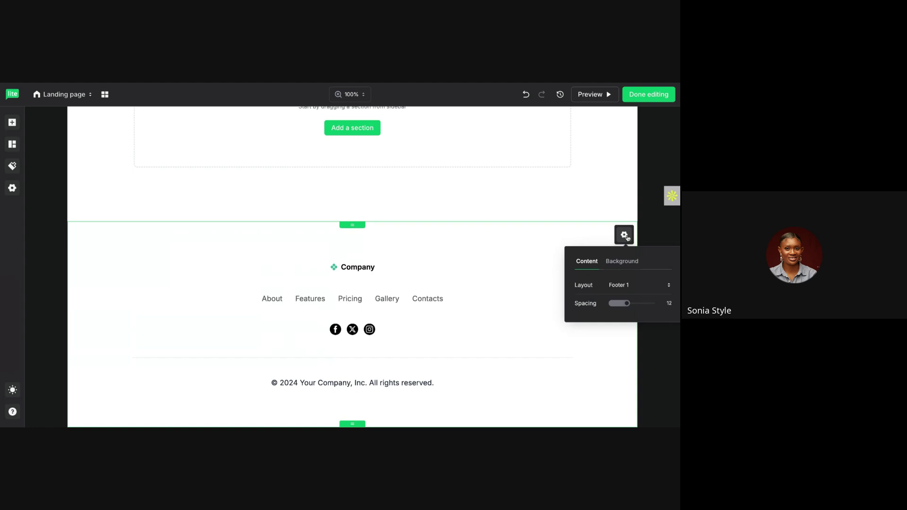
left_click(510, 277)
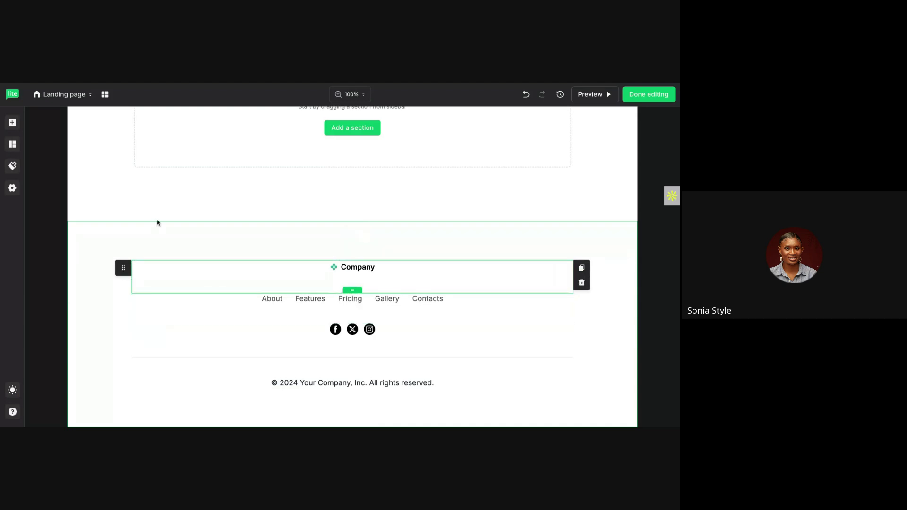
left_click(159, 239)
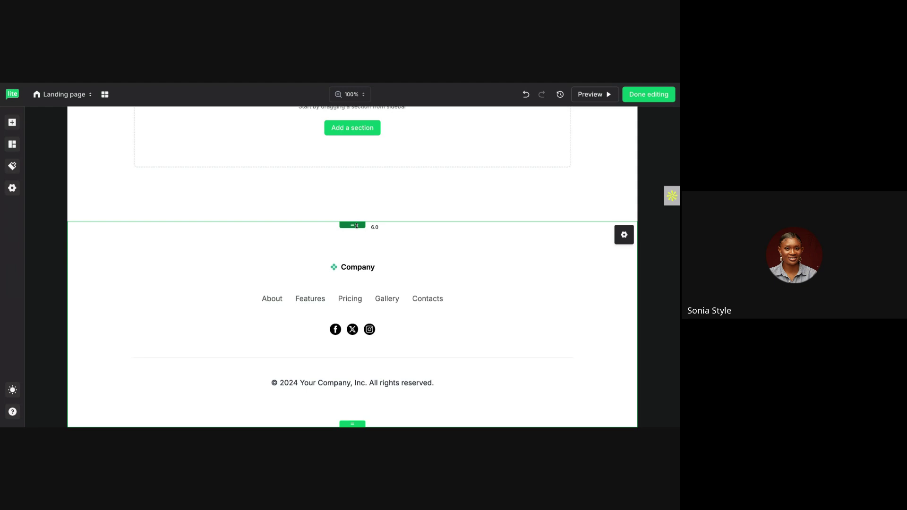
left_click(365, 269)
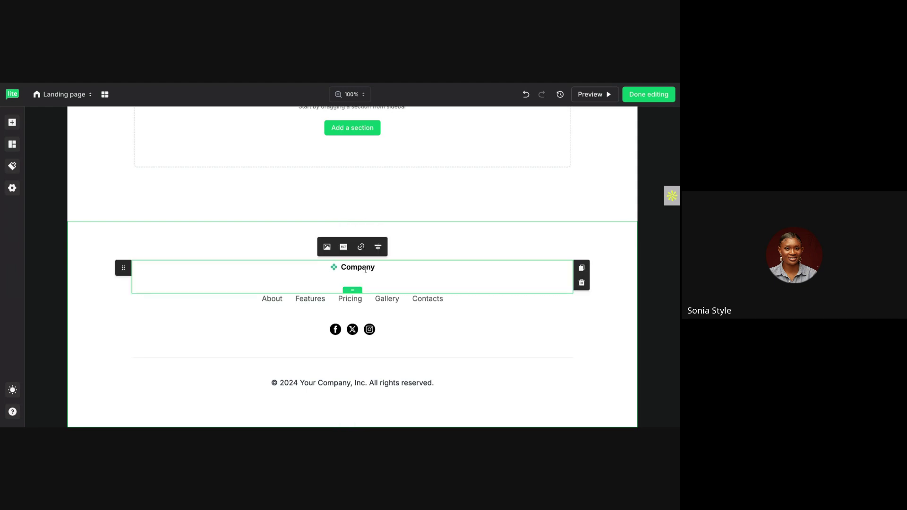
left_click(581, 283)
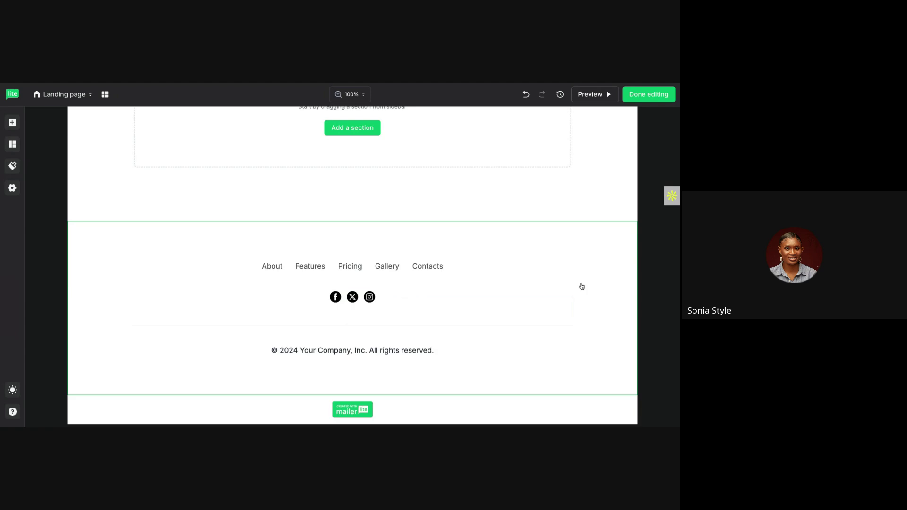
left_click(413, 280)
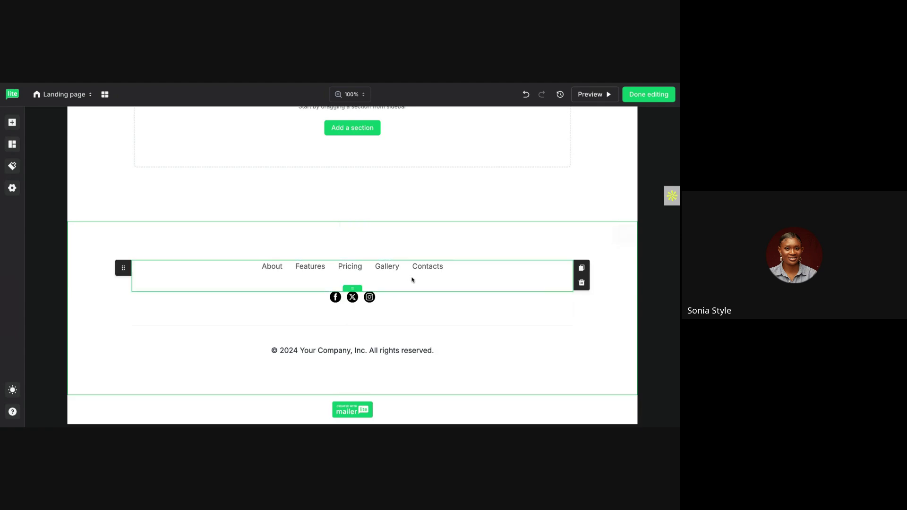
left_click(582, 283)
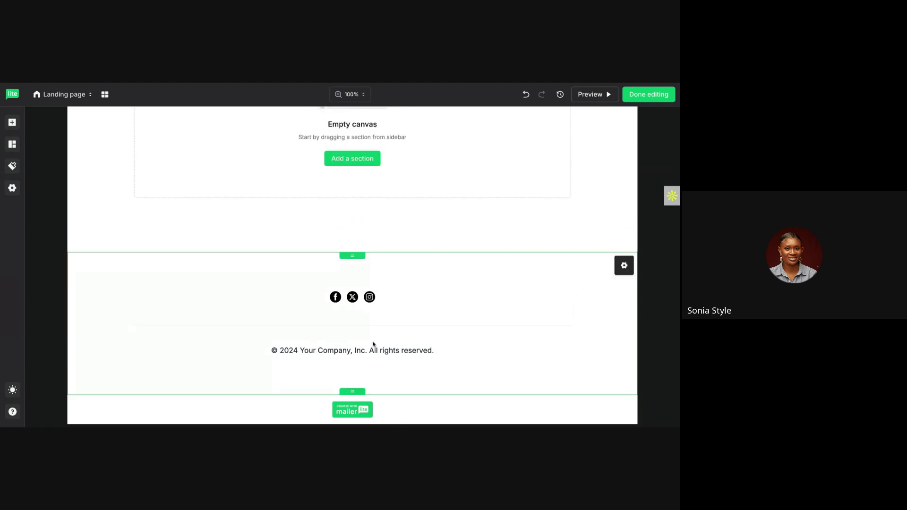
Finish editing the landing page with Done editing
scroll(385, 261, "up", 2)
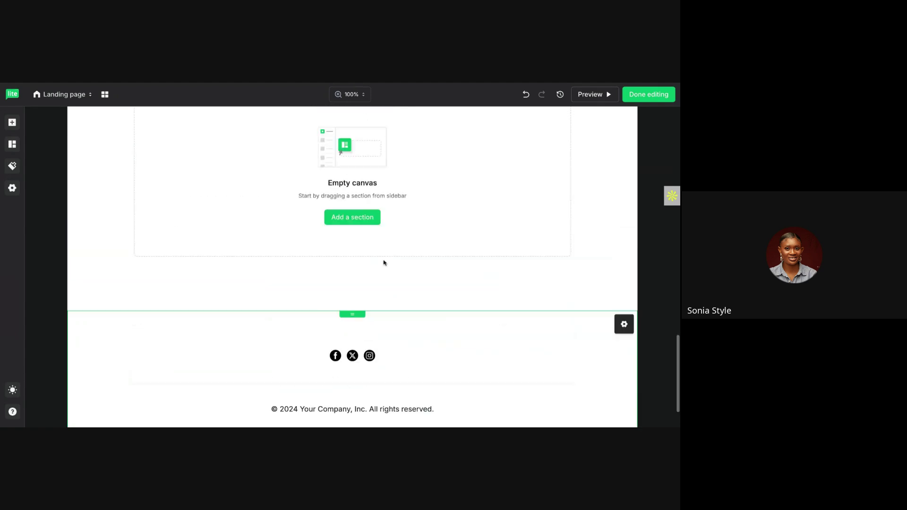
scroll(384, 255, "up", 15)
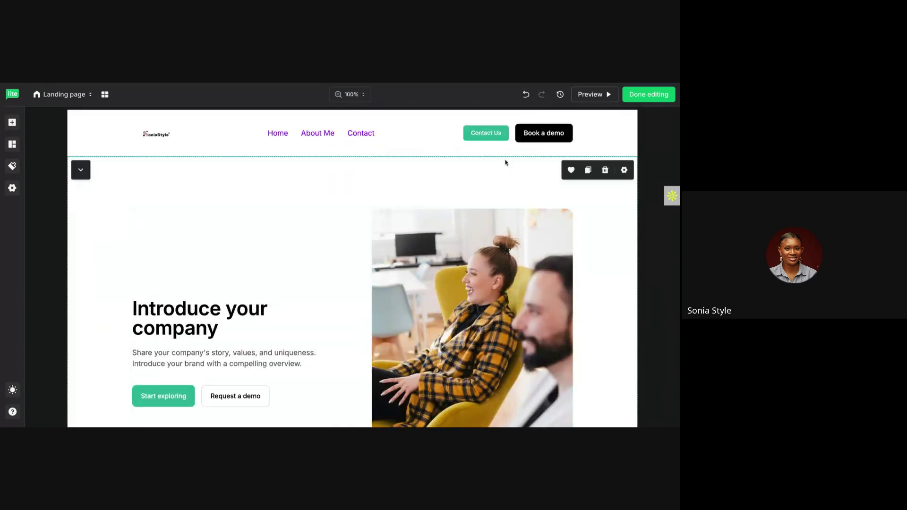
left_click(645, 95)
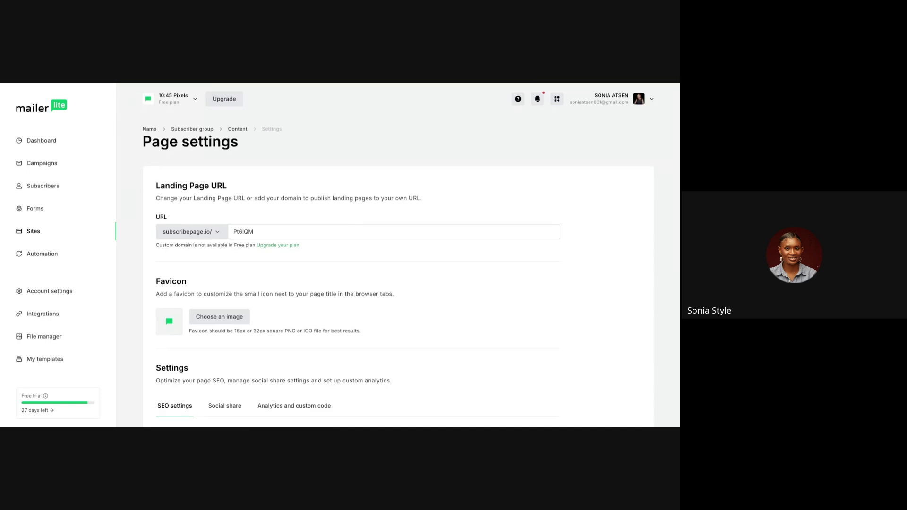
Replace the random URL slug so the page address reads subscribepage.io/soniastyle
scroll(250, 187, "down", 2)
scroll(249, 187, "up", 3)
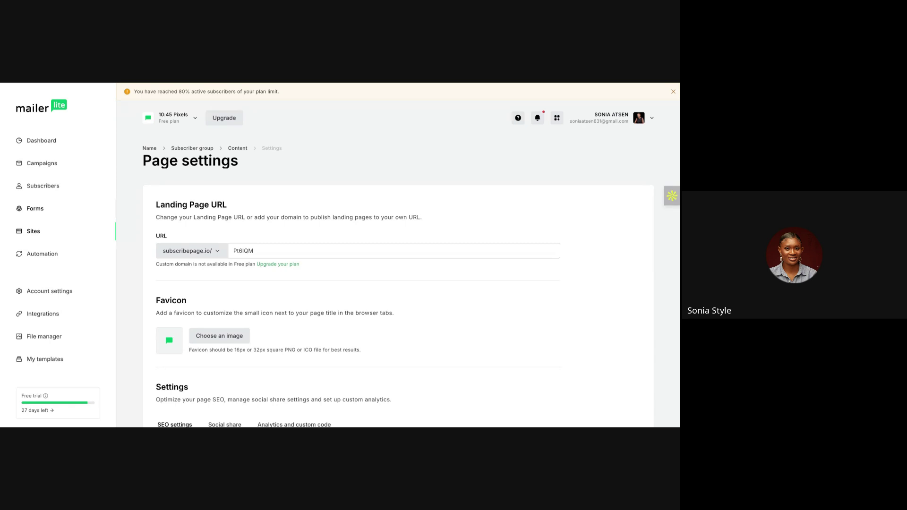
left_click(182, 258)
left_click(181, 257)
double_click(259, 252)
key("BackSpace")
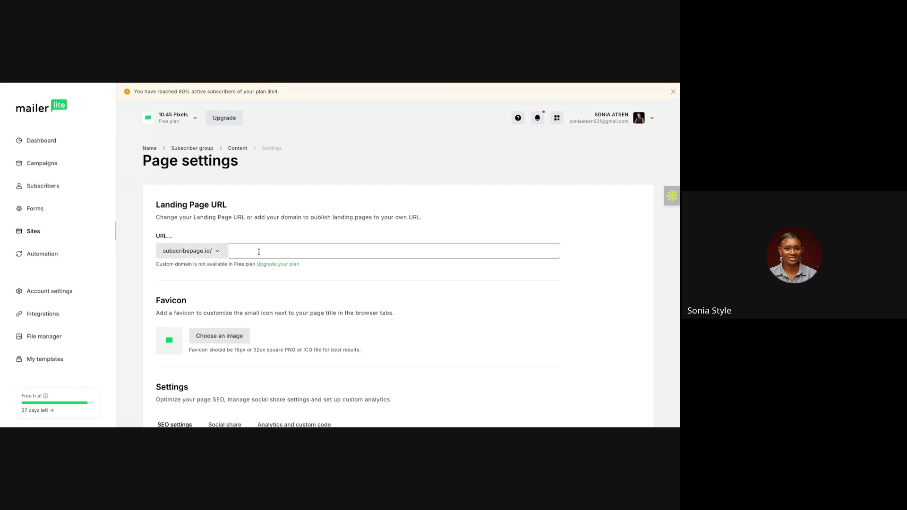
type("soniastyle")
left_click(242, 251)
key("BackSpace")
type("niastyle")
scroll(226, 275, "down", 2)
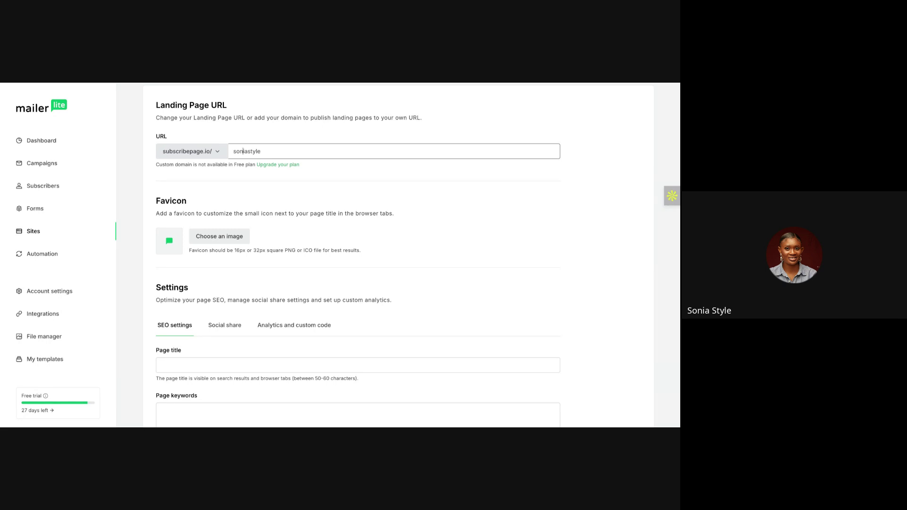
Set the landing page's SEO page title to the owner's name and 'the digital wivch' brand
scroll(359, 256, "down", 3)
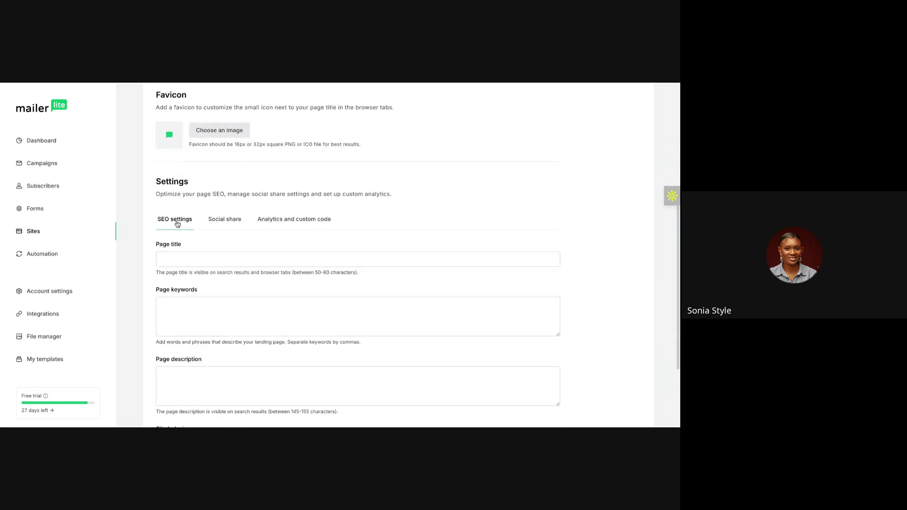
left_click(214, 220)
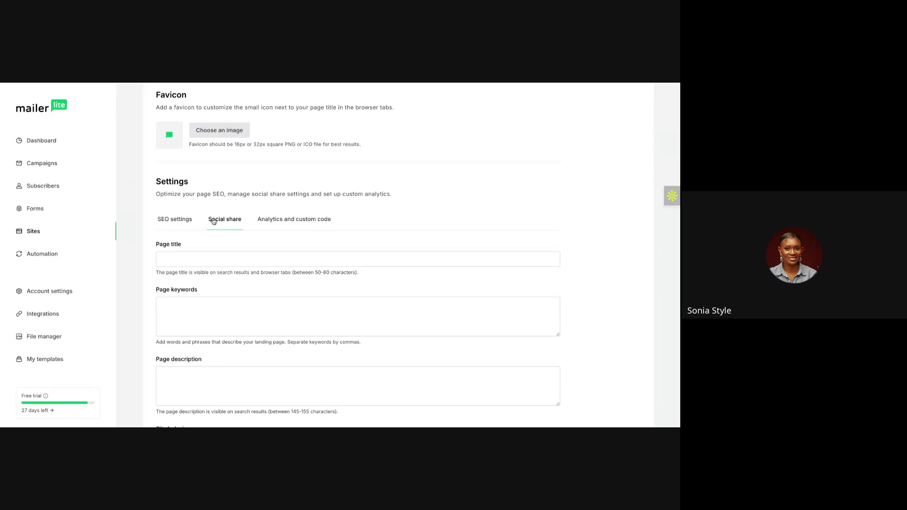
left_click(177, 225)
left_click(190, 261)
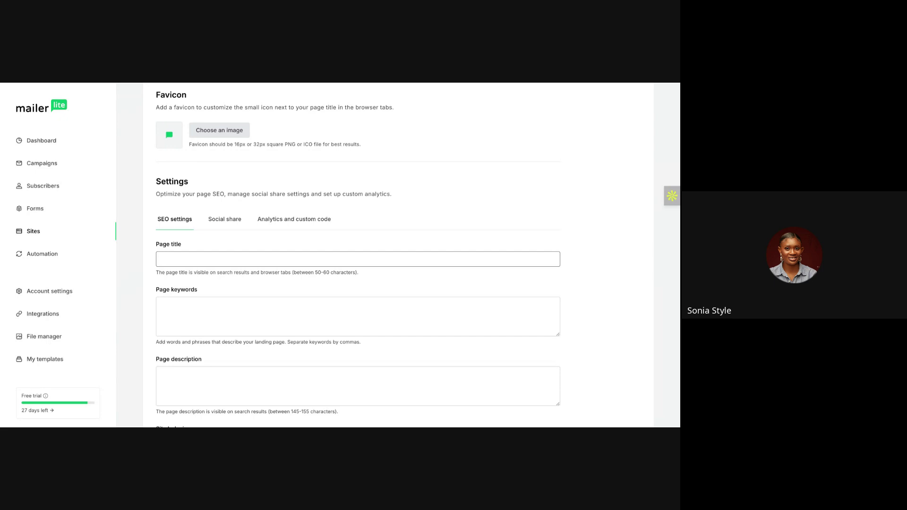
type("on")
type("s")
type("onia")
type(" atsen")
type(" -")
type(" the digi")
type("tal w")
type("iv")
type("ch")
Add 'email marketing' and 'google' as page keywords, then switch over to ChatGPT
scroll(161, 234, "down", 3)
left_click(167, 209)
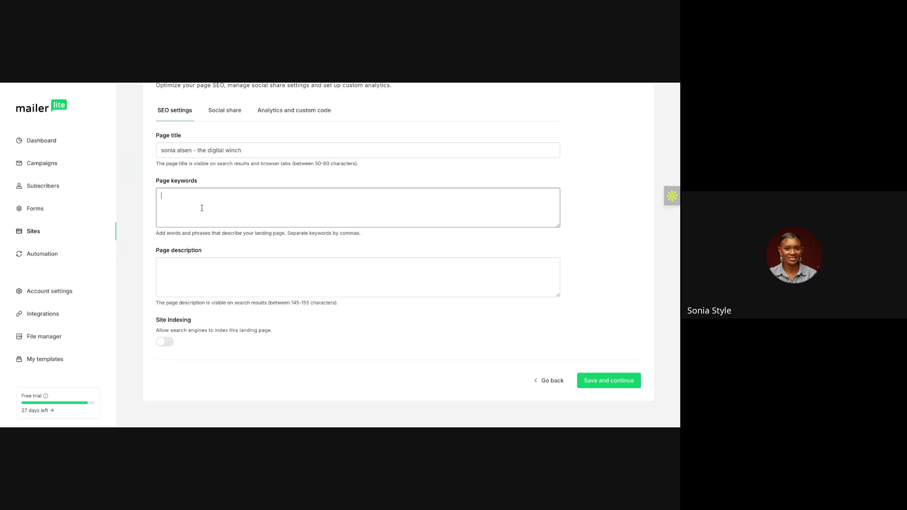
type("ema")
type("il markey")
type("ing")
type("google")
left_click(212, 272)
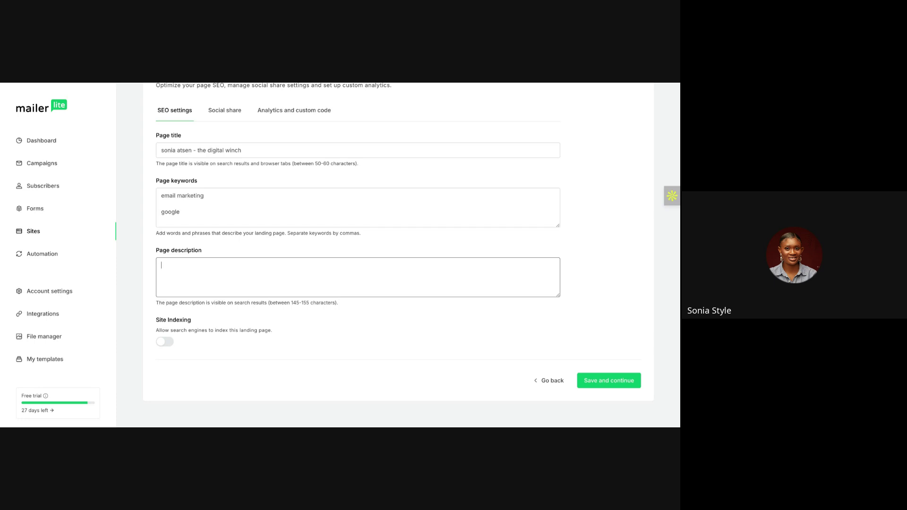
left_click(133, 84)
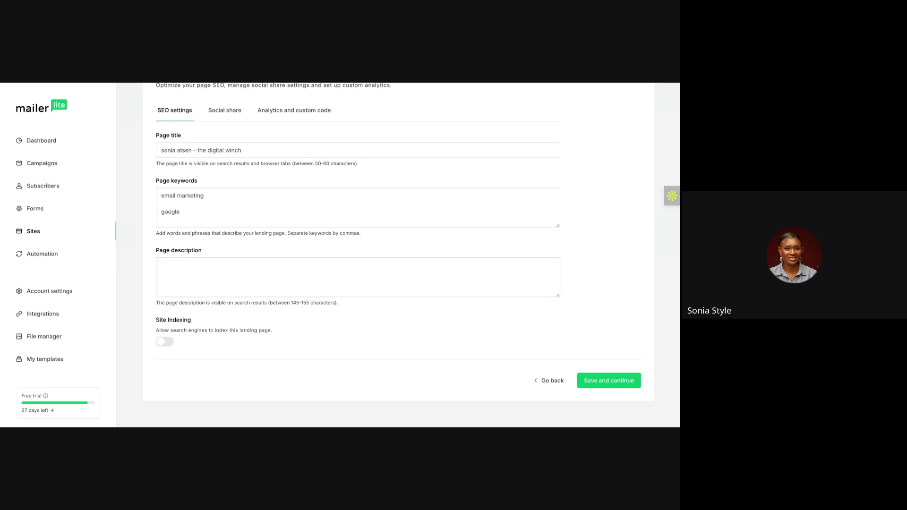
key("ctrl+Tab")
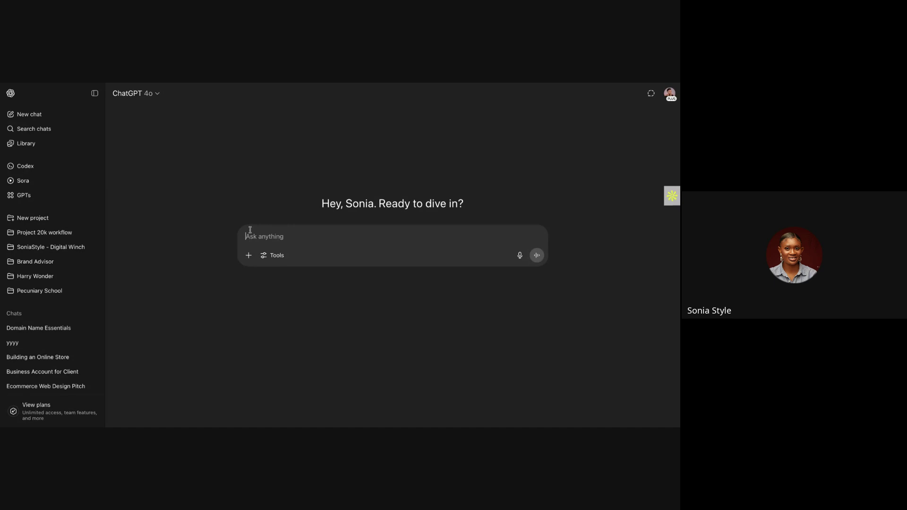
Ask ChatGPT for a 145–155-character page description about project 20k
type("The page description is visible on search results (between 145-155 characters).")
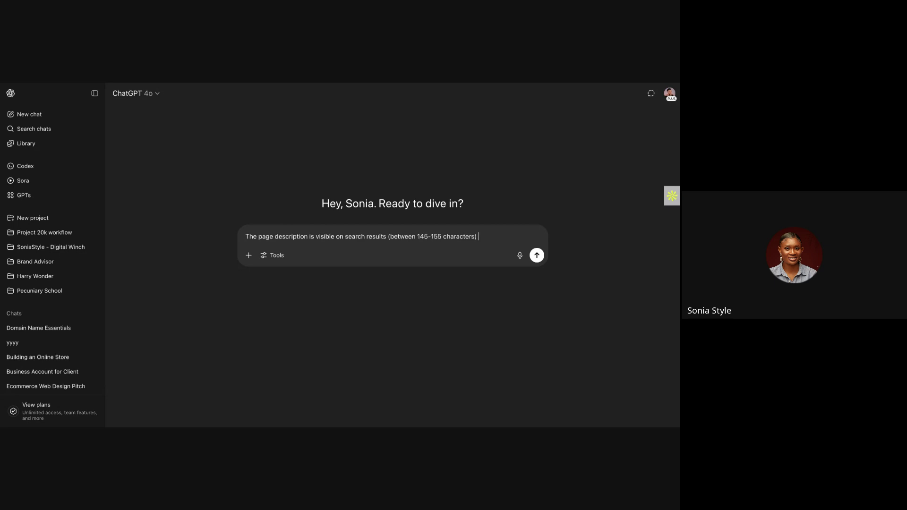
type("about project 20k")
key("Return")
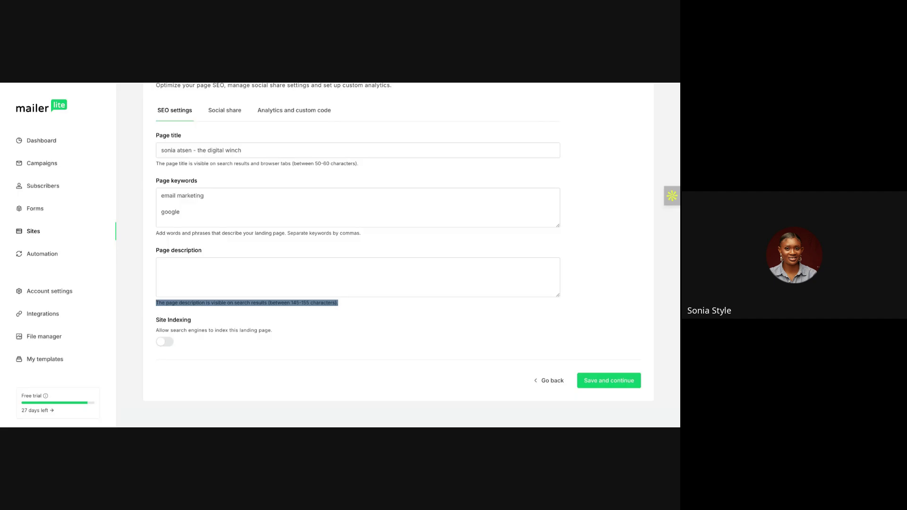
Enter 'jhgfsdfgfc' as placeholder page description and leave Site Indexing switched off
left_click(249, 274)
type("jhgfs")
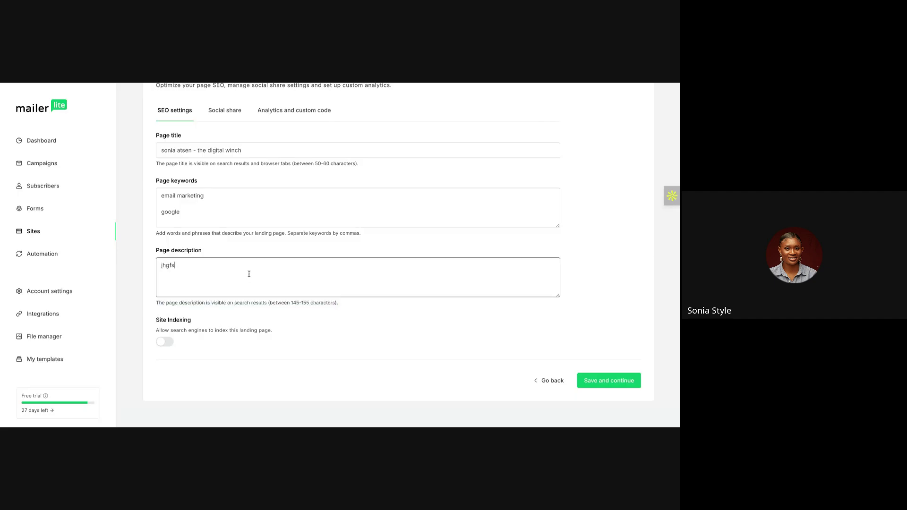
type("dfgfc")
left_click(170, 342)
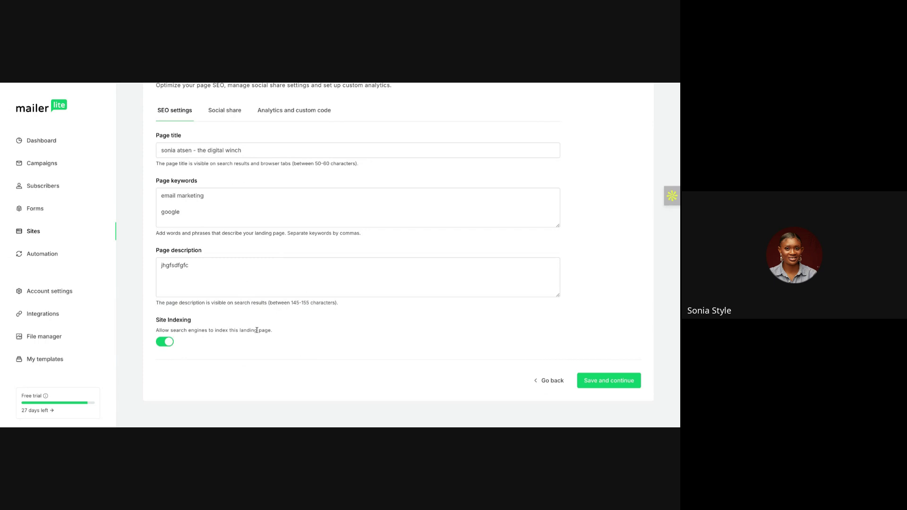
left_click(166, 346)
scroll(151, 246, "up", 1)
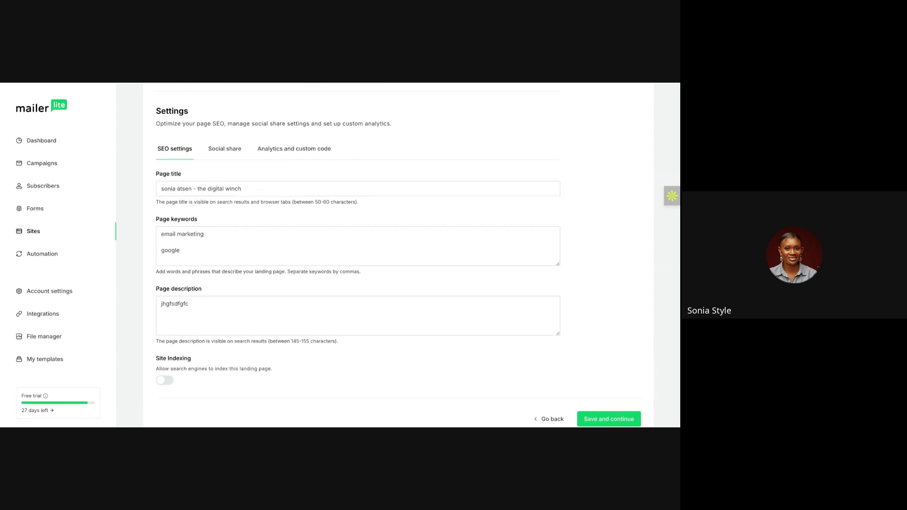
scroll(401, 249, "up", 2)
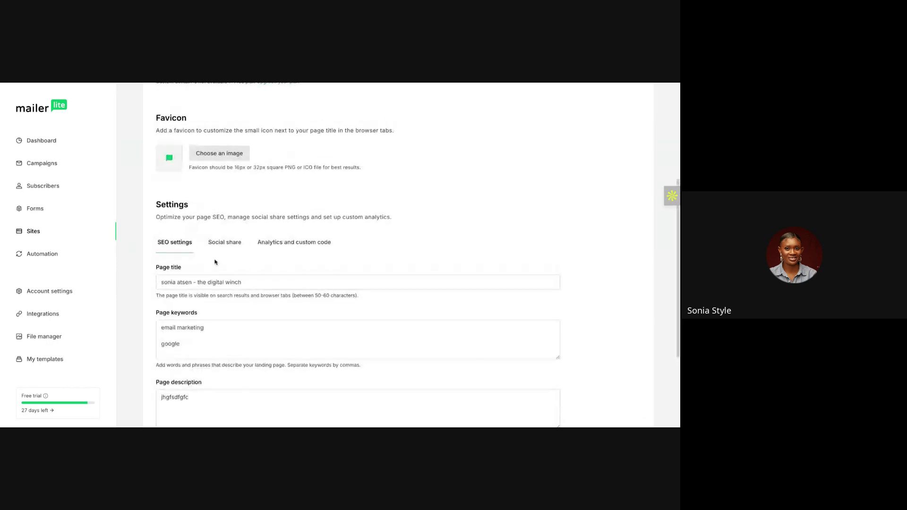
Review the Social share title fields, then view the Analytics and custom code settings
left_click(210, 244)
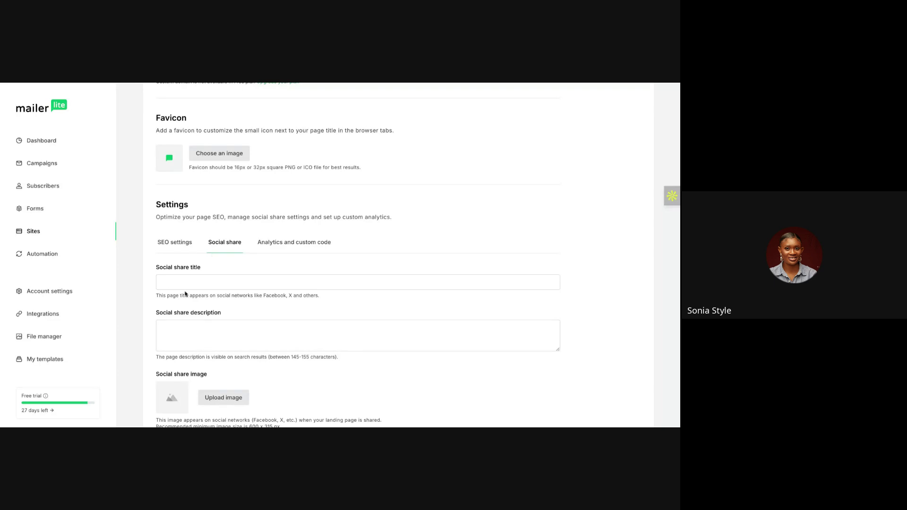
left_click(245, 288)
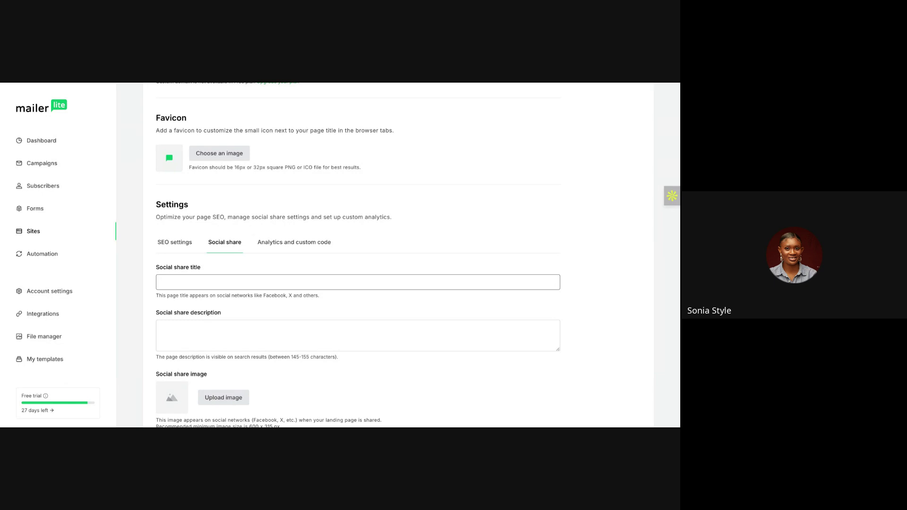
scroll(252, 230, "down", 3)
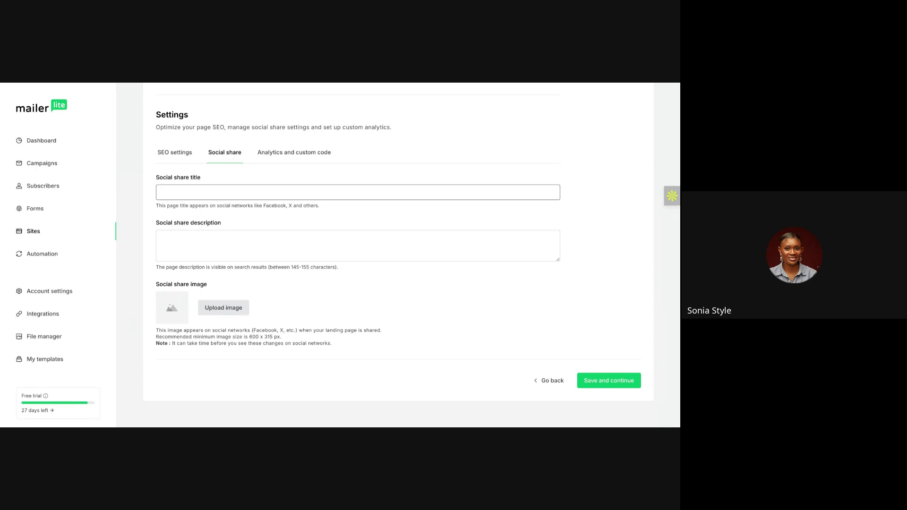
left_click(279, 152)
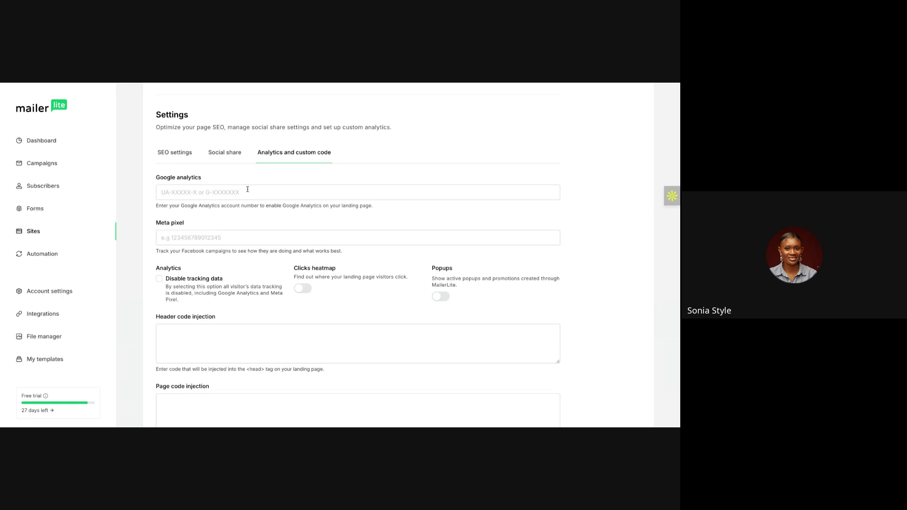
left_click(238, 196)
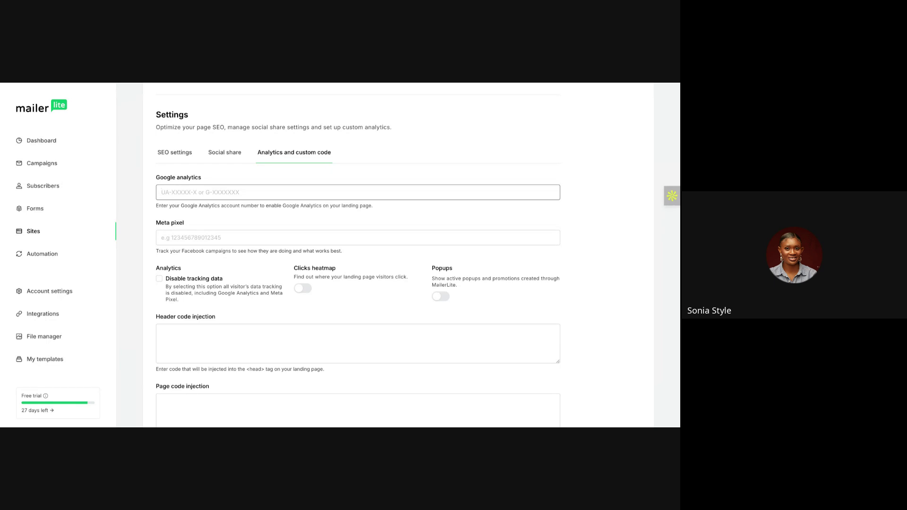
left_click(192, 240)
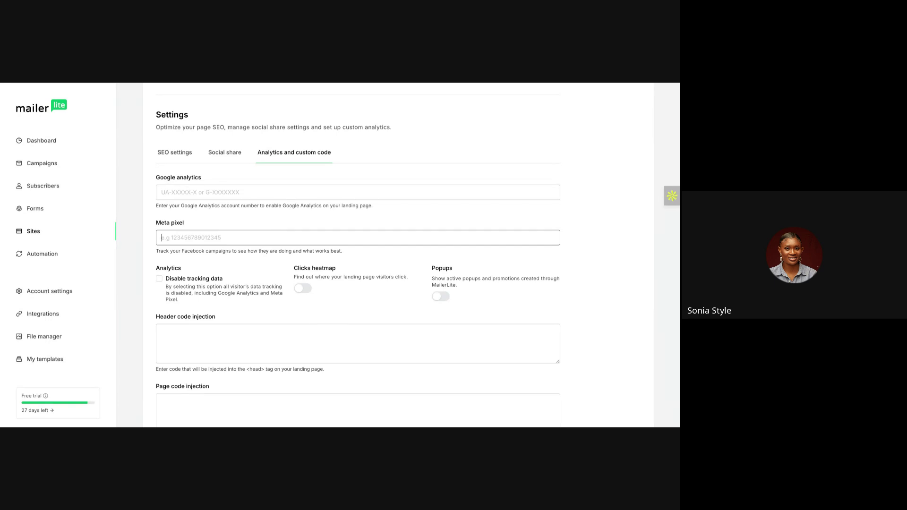
scroll(201, 282, "down", 3)
left_click(194, 253)
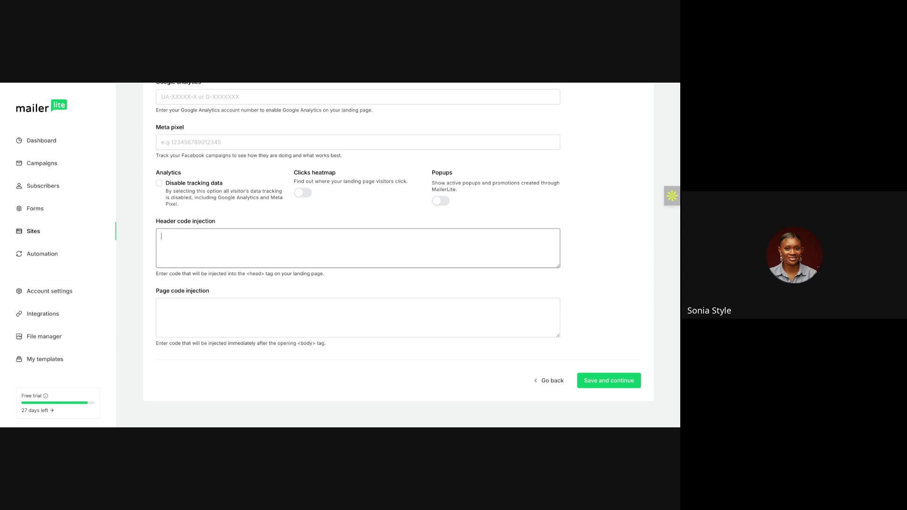
scroll(196, 214, "up", 2)
scroll(177, 233, "down", 2)
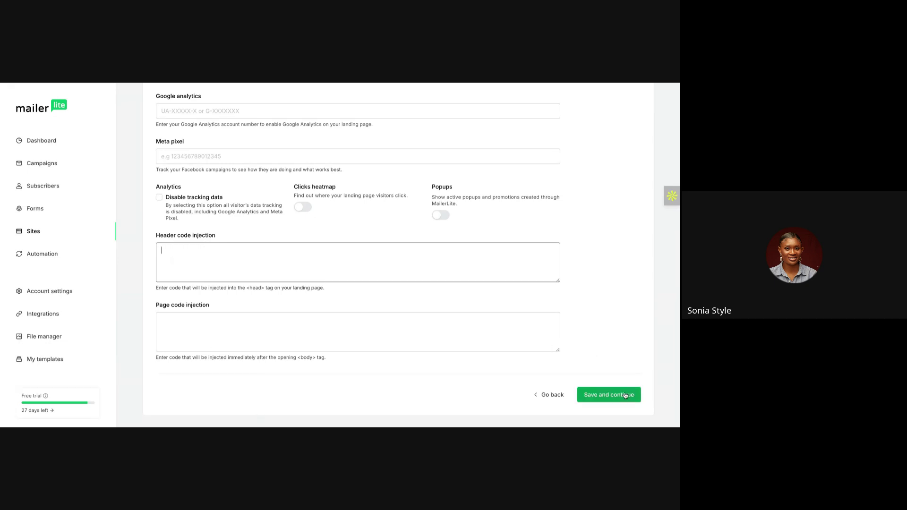
scroll(530, 315, "up", 1)
scroll(531, 314, "up", 5)
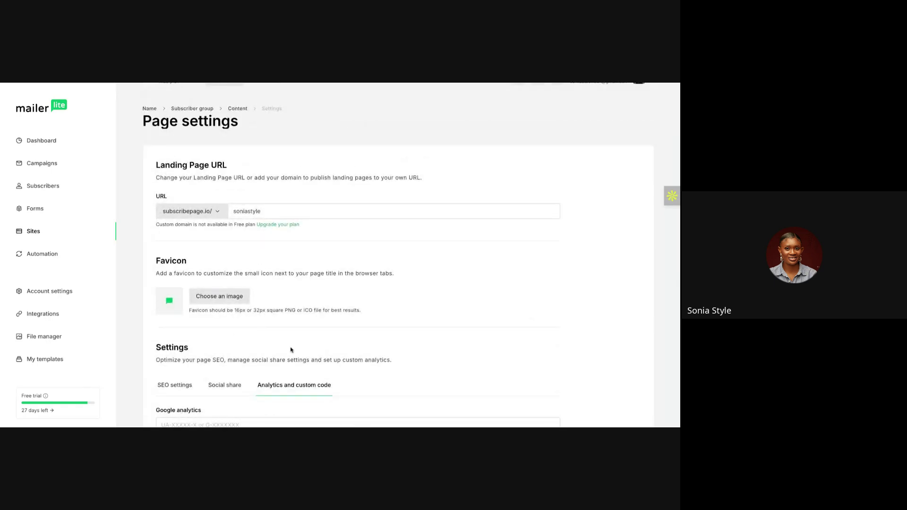
Look over the page settings, then go back to the Sites list with Project20k - June Edition
scroll(291, 372, "down", 3)
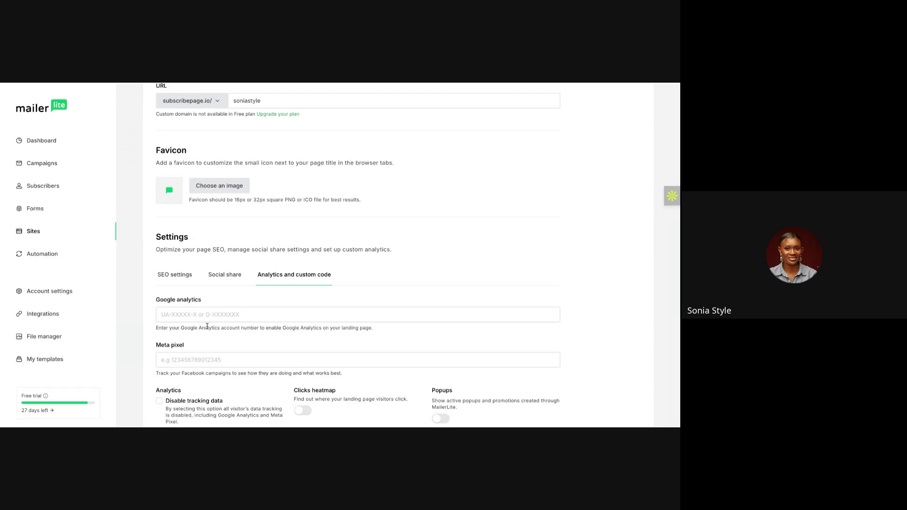
scroll(207, 326, "up", 3)
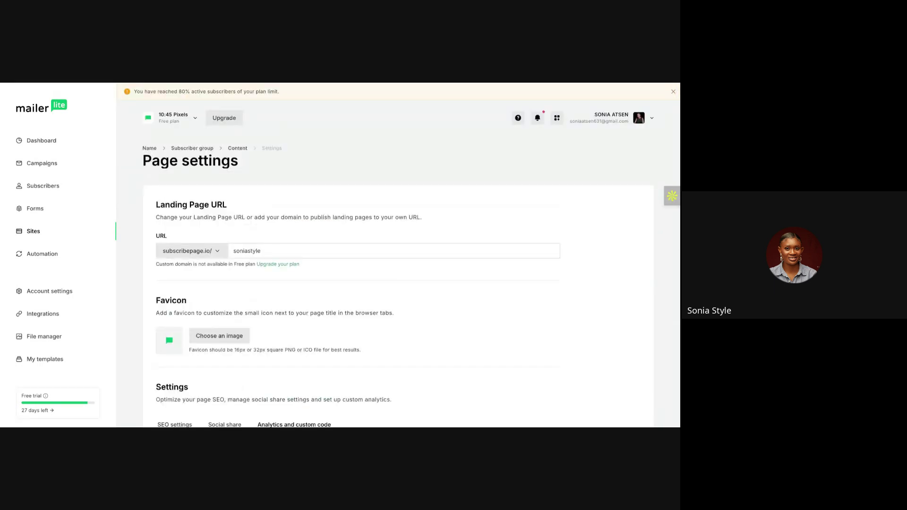
left_click(34, 231)
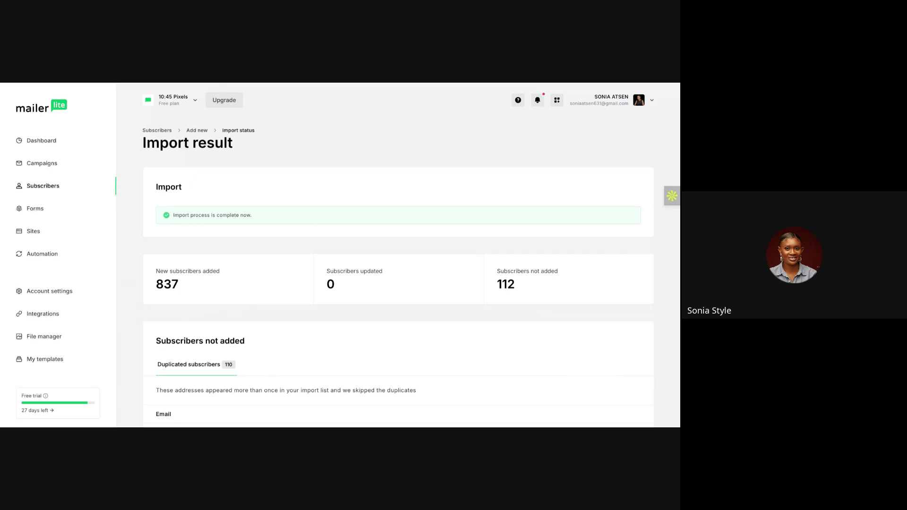
scroll(265, 307, "down", 3)
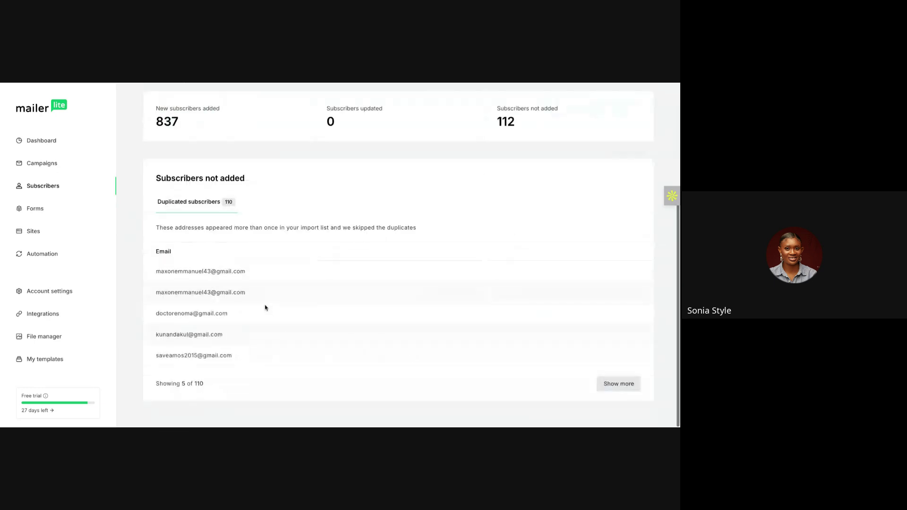
scroll(266, 308, "up", 1)
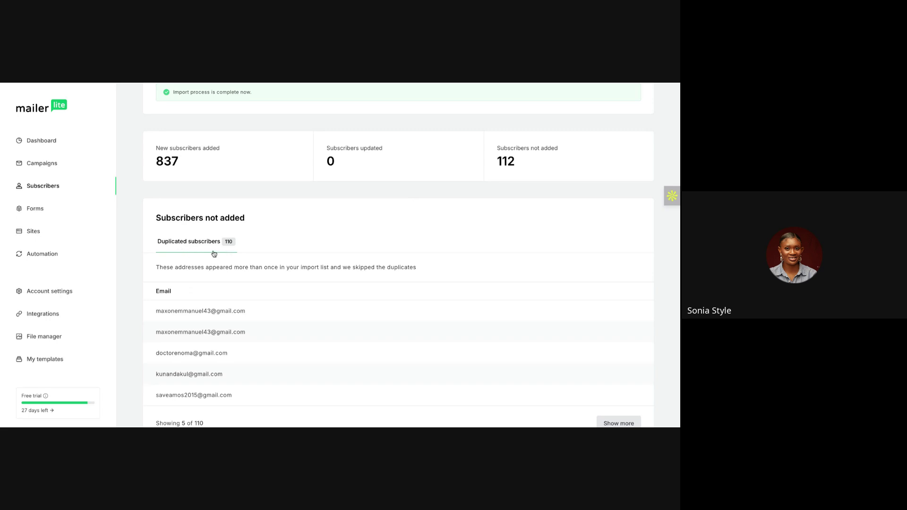
scroll(205, 354, "down", 1)
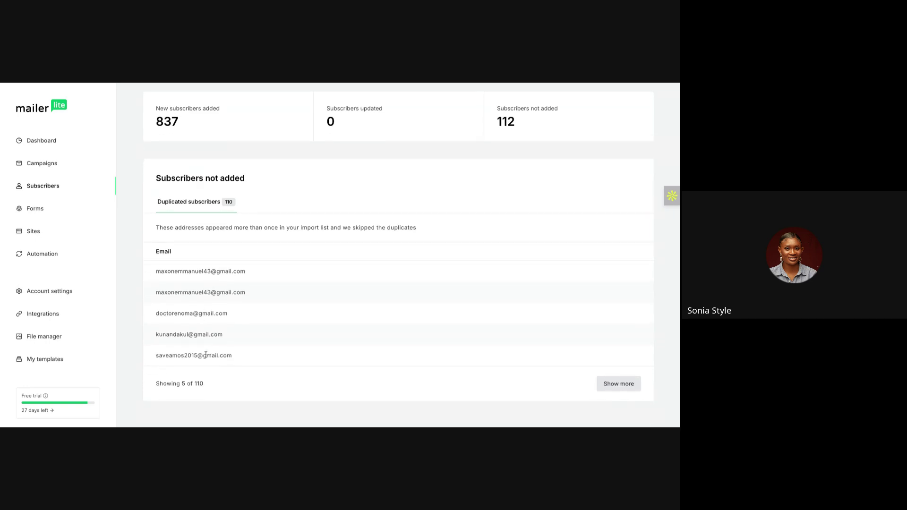
scroll(206, 355, "up", 1)
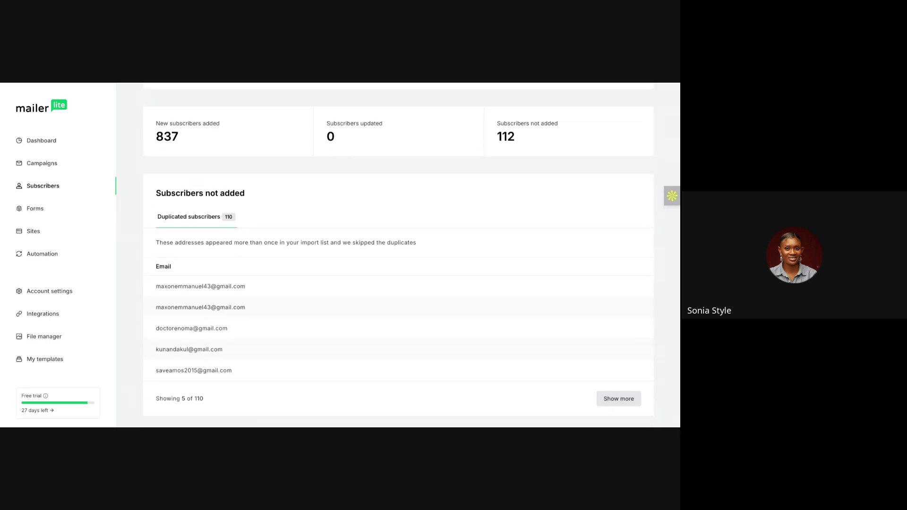
scroll(398, 255, "up", 3)
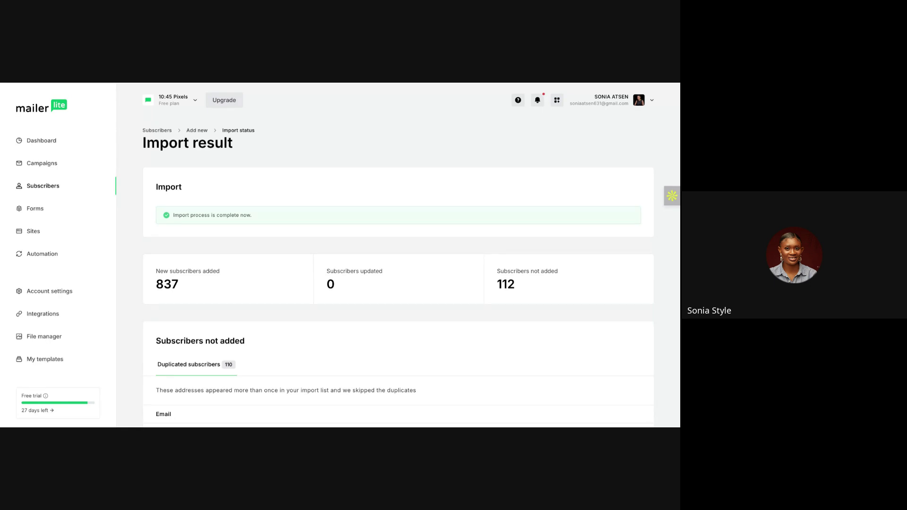
scroll(210, 344, "down", 3)
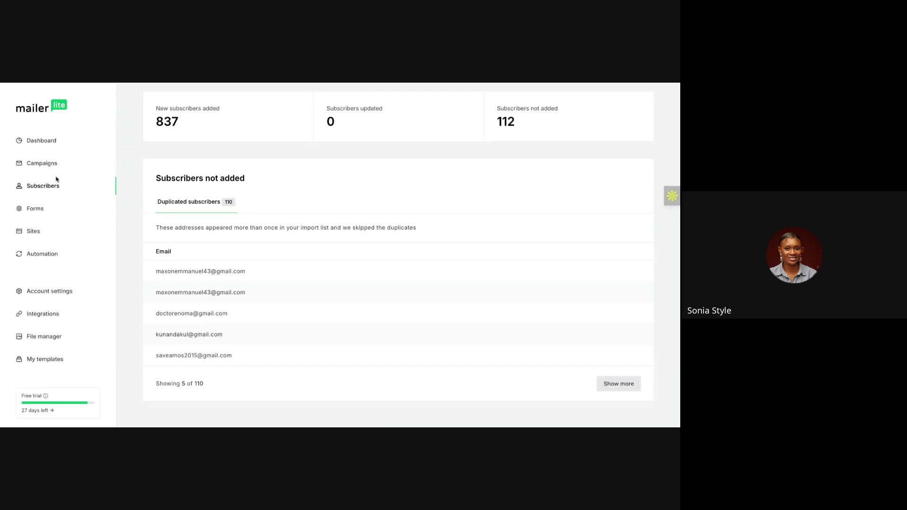
Browse the All subscribers table showing 838 active subscribers
left_click(38, 195)
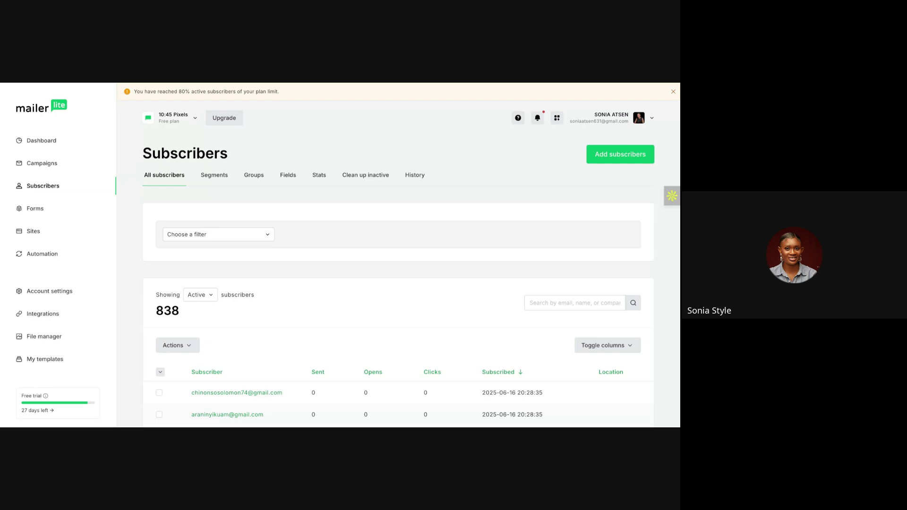
scroll(92, 203, "down", 1)
scroll(146, 289, "down", 20)
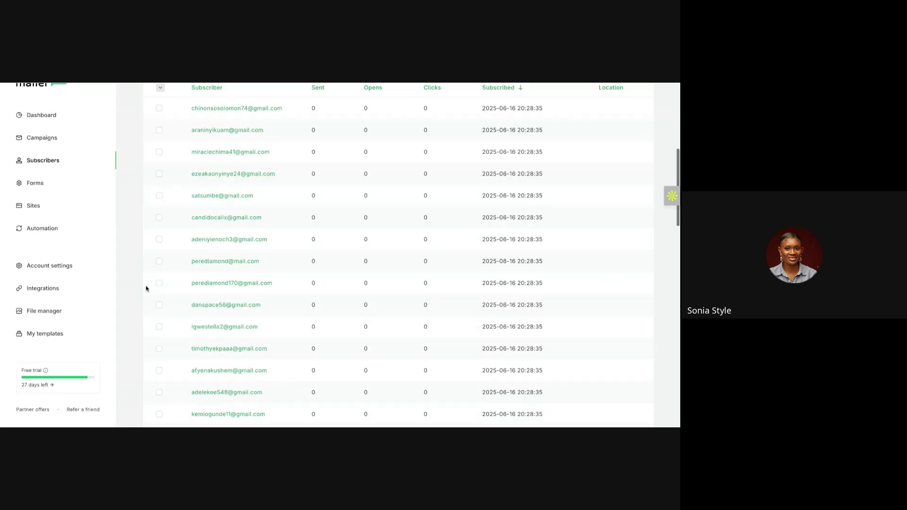
scroll(146, 282, "up", 20)
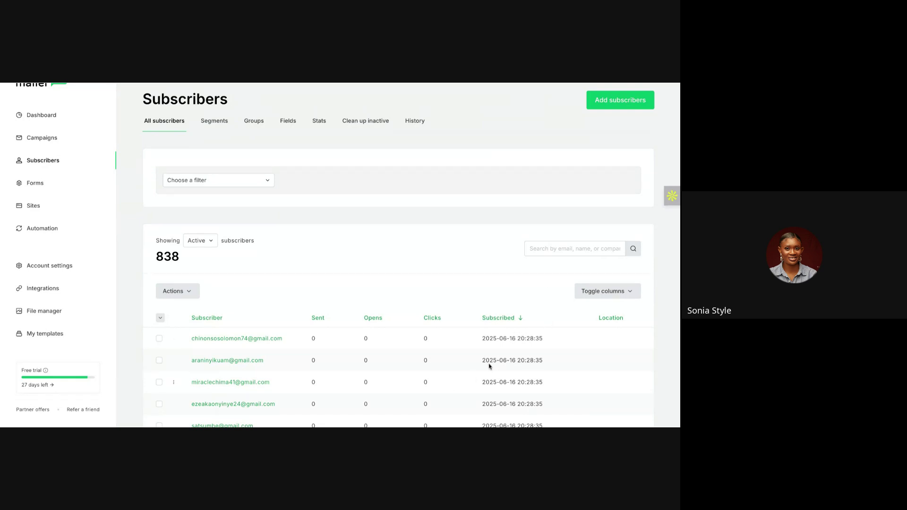
scroll(491, 367, "up", 2)
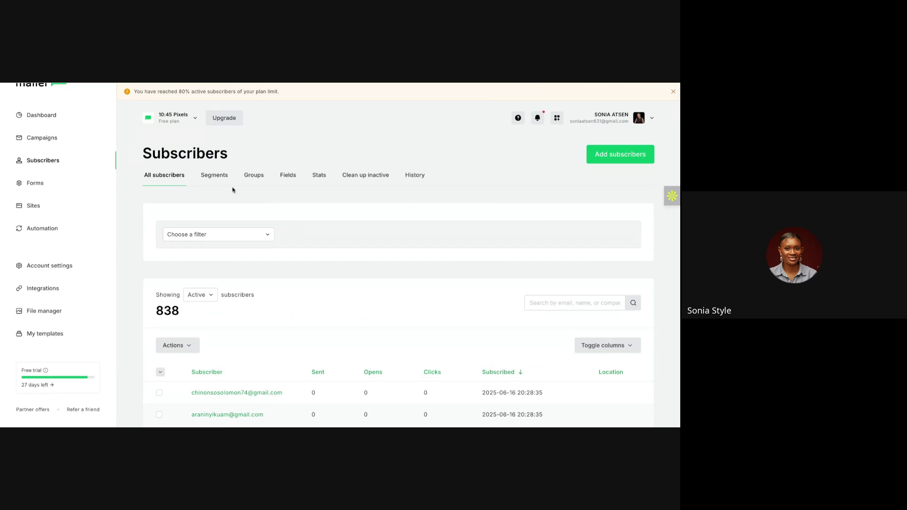
left_click(355, 175)
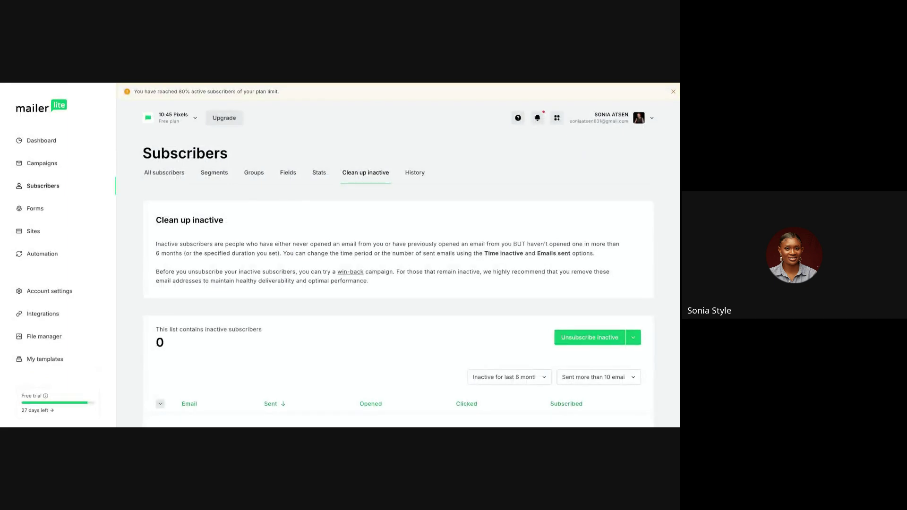
scroll(356, 179, "down", 3)
scroll(356, 178, "up", 2)
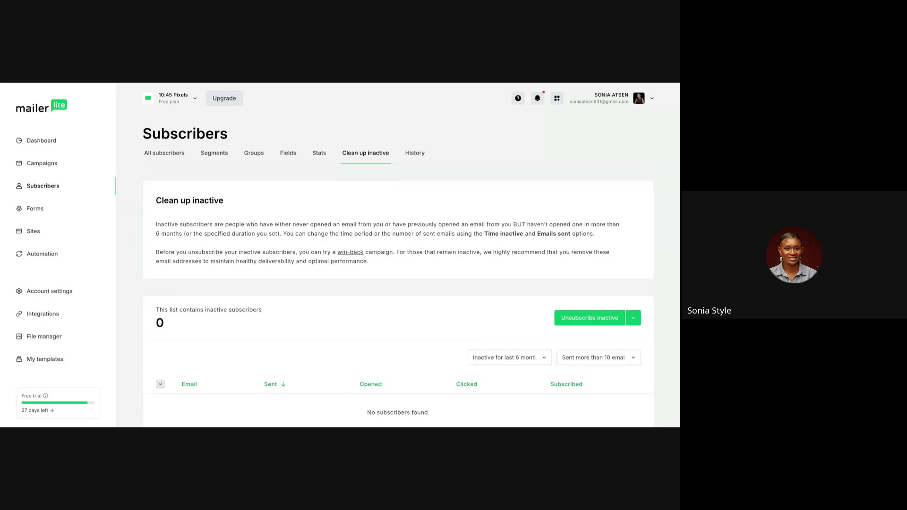
scroll(398, 255, "down", 1)
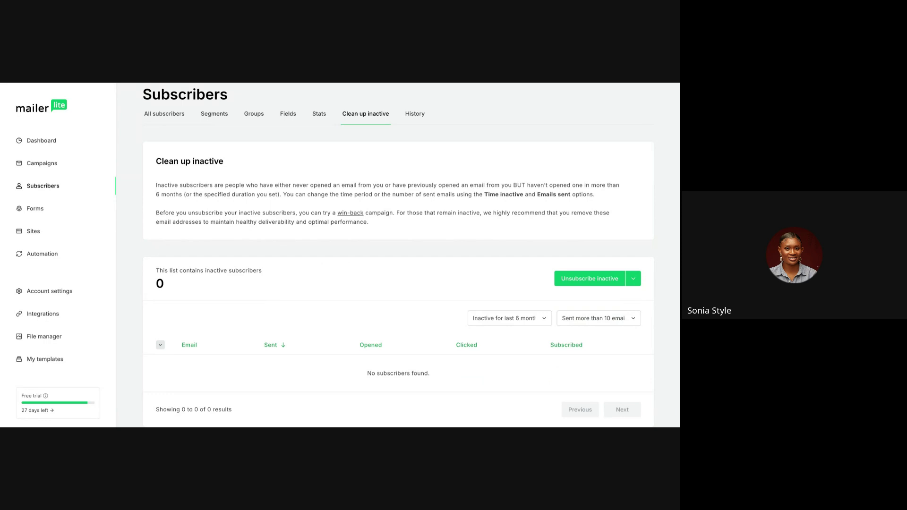
scroll(398, 255, "up", 1)
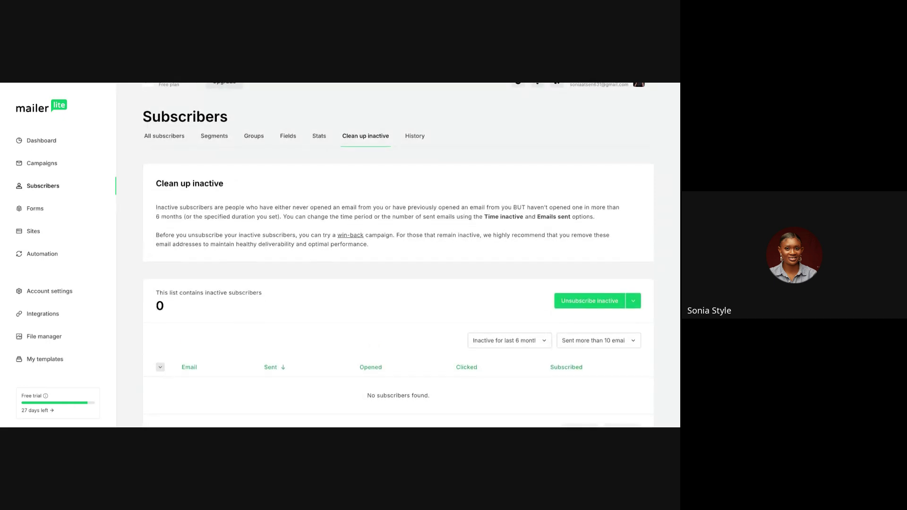
scroll(398, 256, "up", 1)
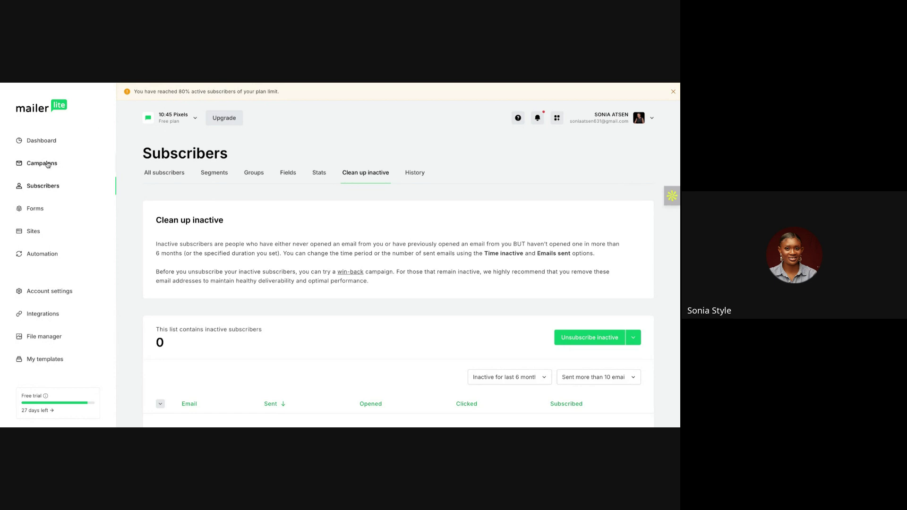
left_click(43, 186)
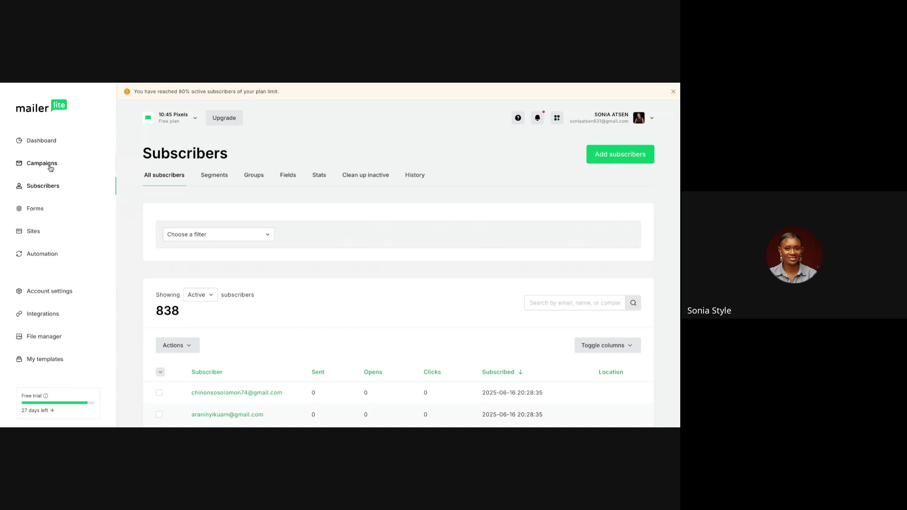
Create a new Regular campaign from the Campaigns area
left_click(50, 169)
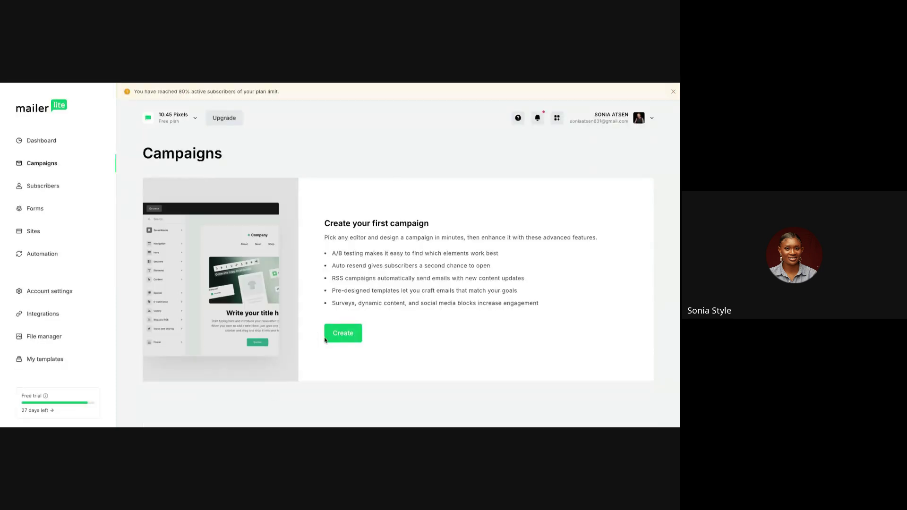
left_click(326, 339)
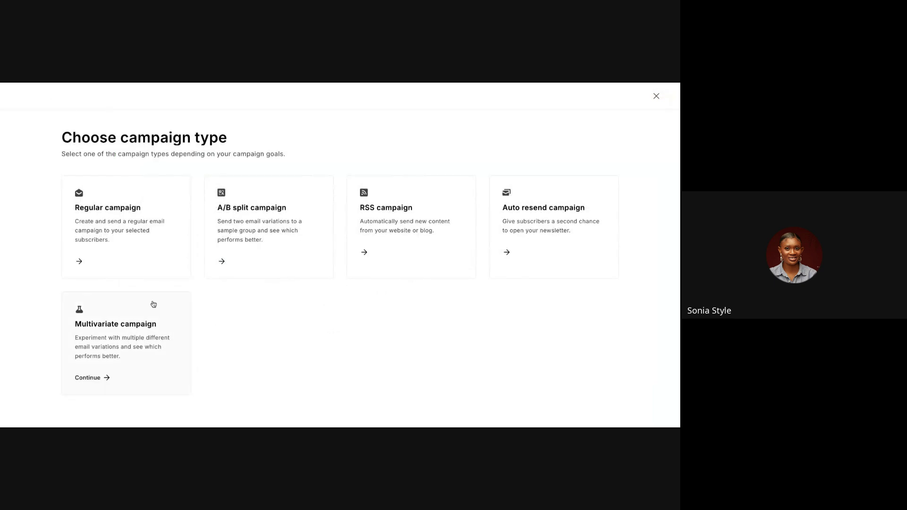
left_click(108, 259)
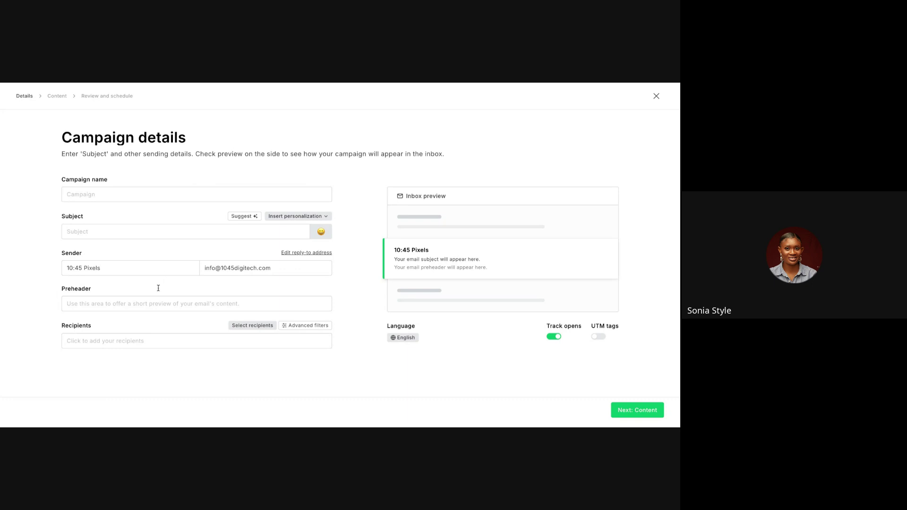
Name the campaign 'project20k' and replace the pasted subject with 'prrroject'
left_click(131, 306)
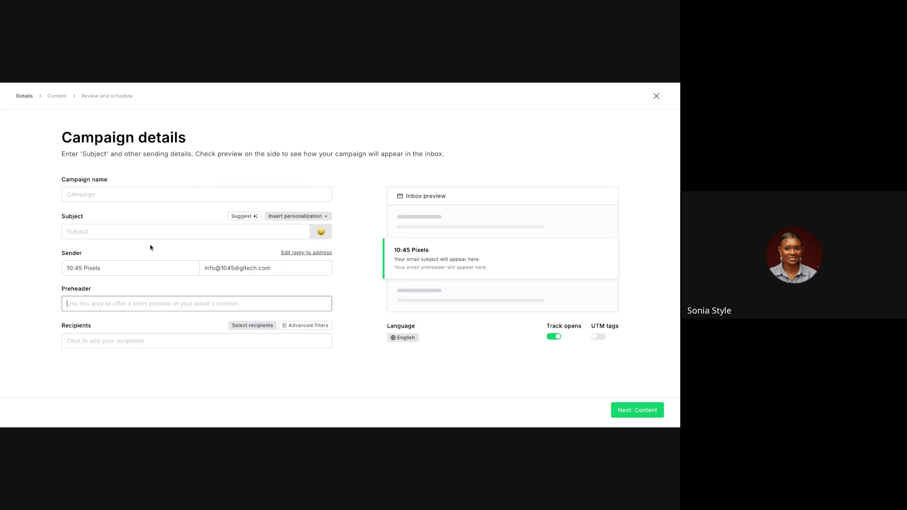
left_click(155, 195)
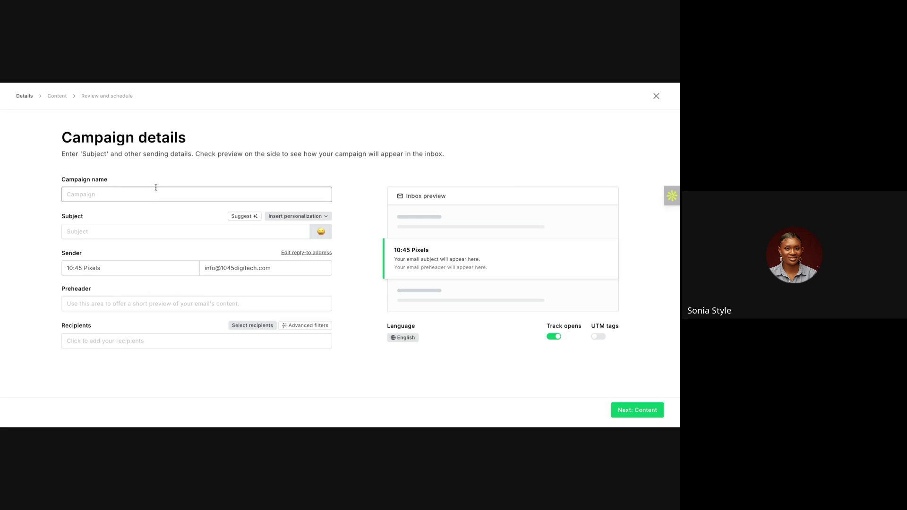
type("project20k")
left_click(147, 230)
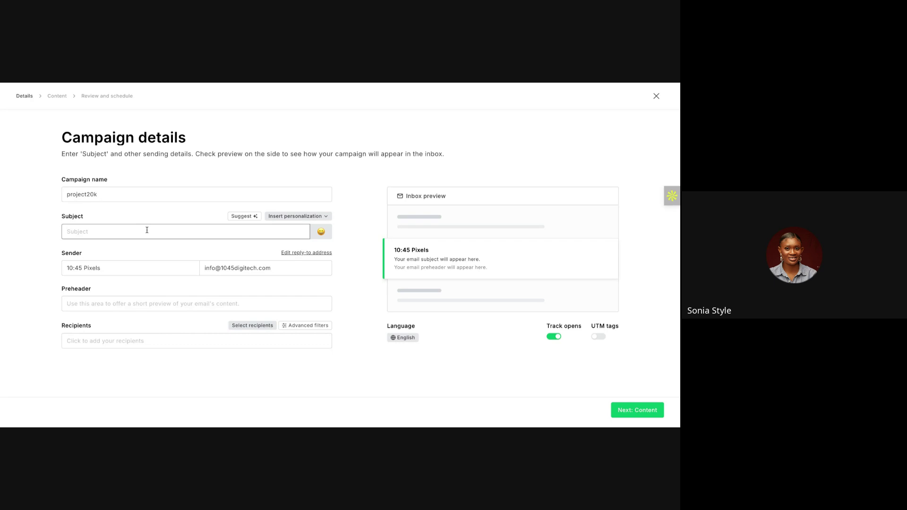
key("ctrl+v")
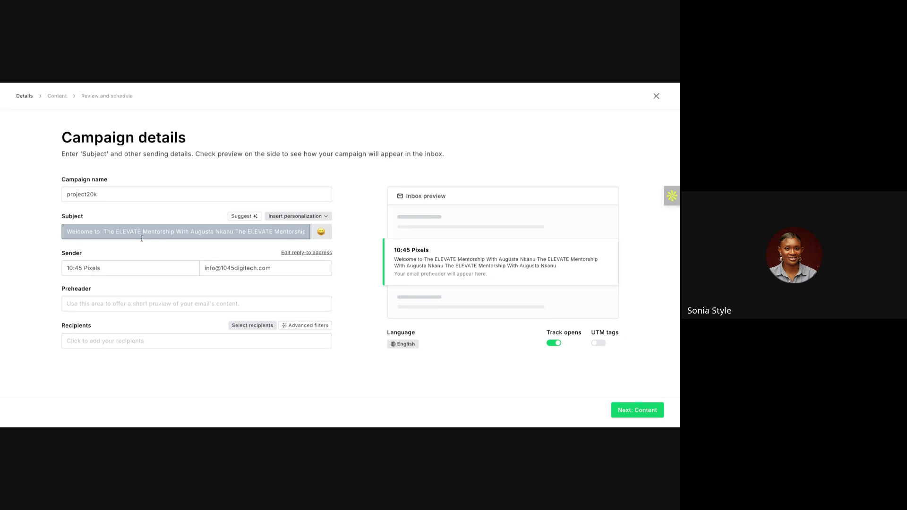
key("ctrl+a")
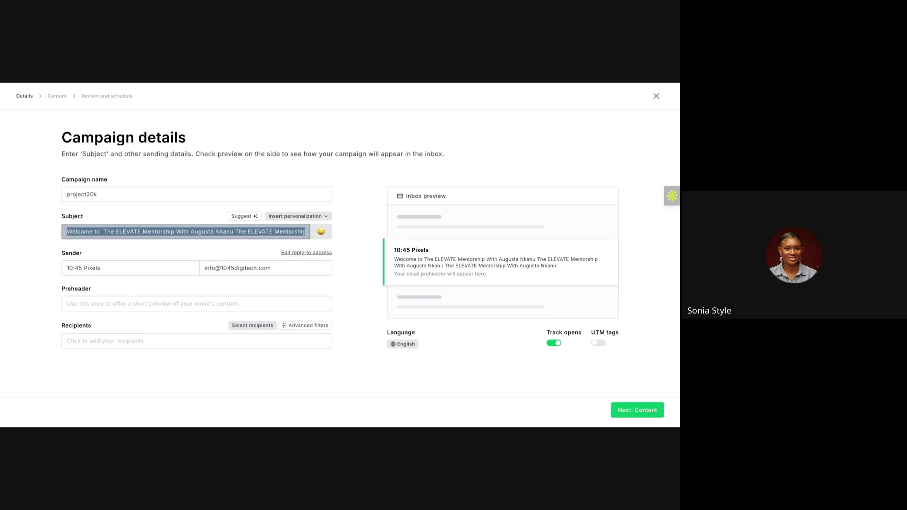
key("BackSpace")
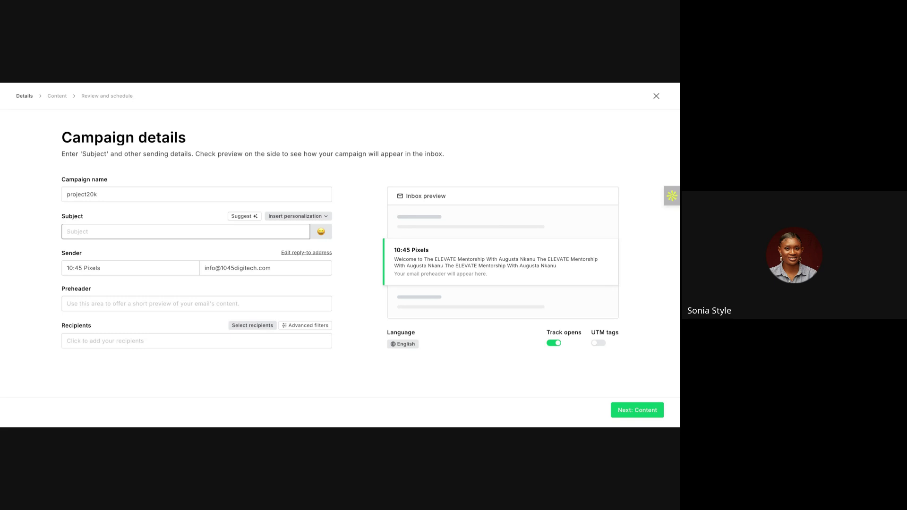
type("p")
type("rrr")
type("o")
type("ject.")
Set the preheader to 'hello' and bring up the recipient choices
left_click(146, 308)
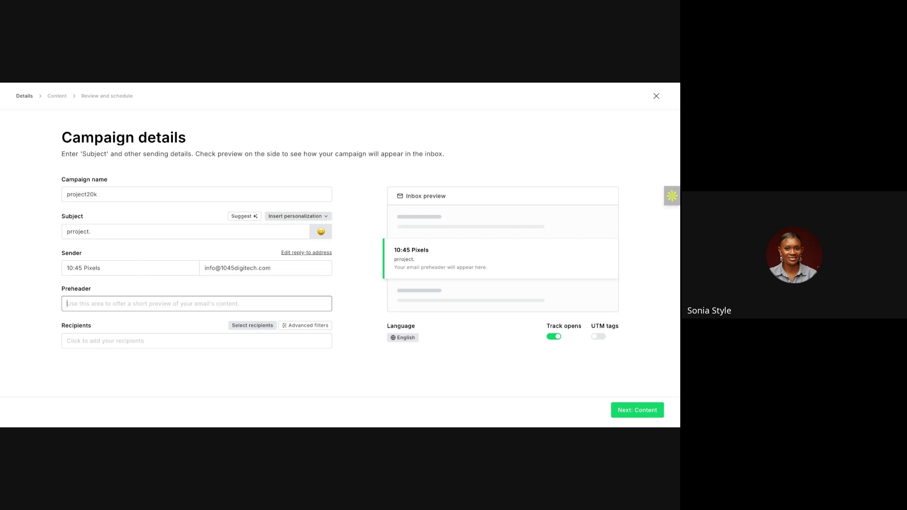
type("hello")
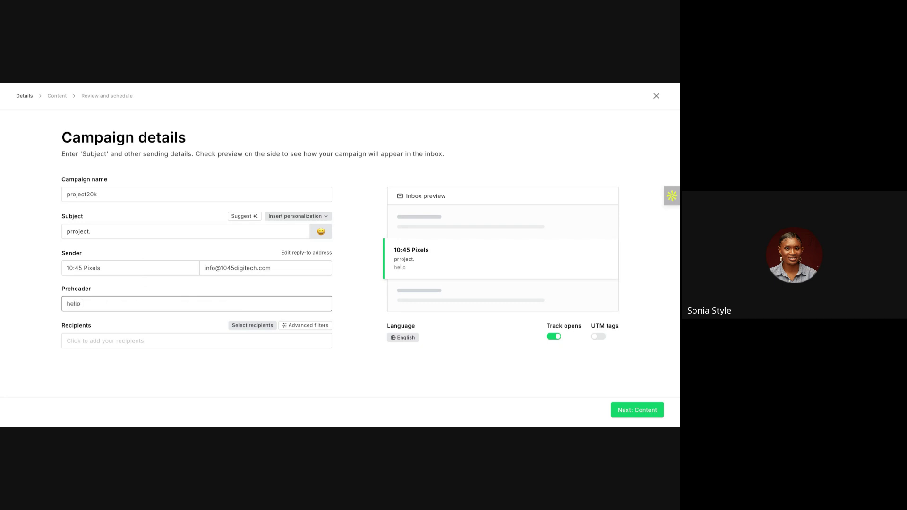
left_click(146, 347)
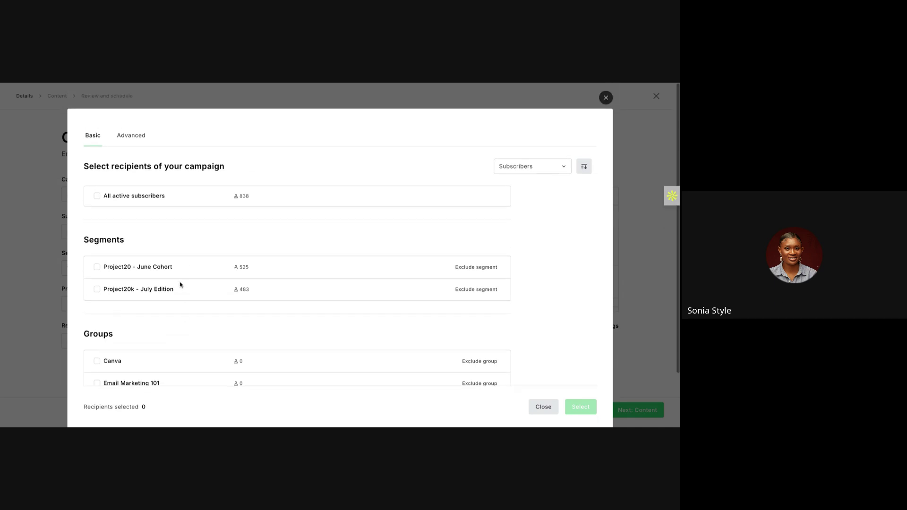
Select all 838 active subscribers as recipients and continue to Email design
left_click(97, 197)
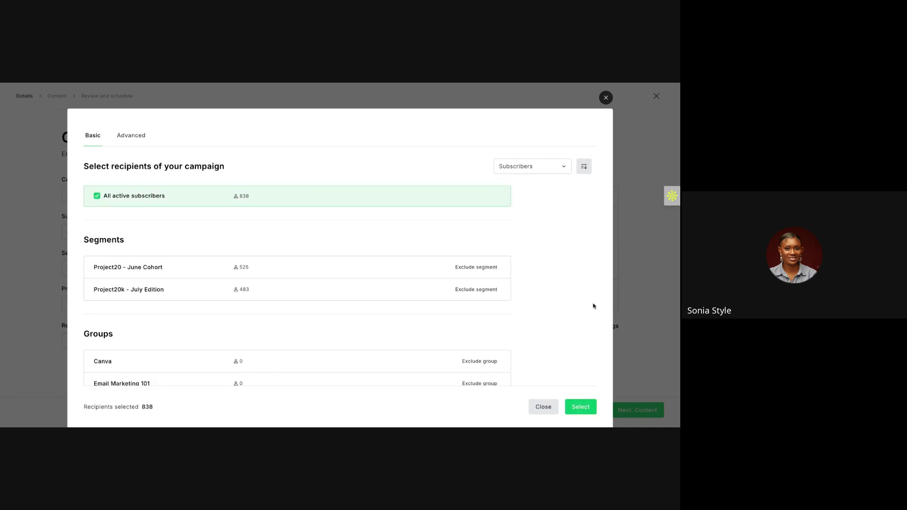
left_click(575, 412)
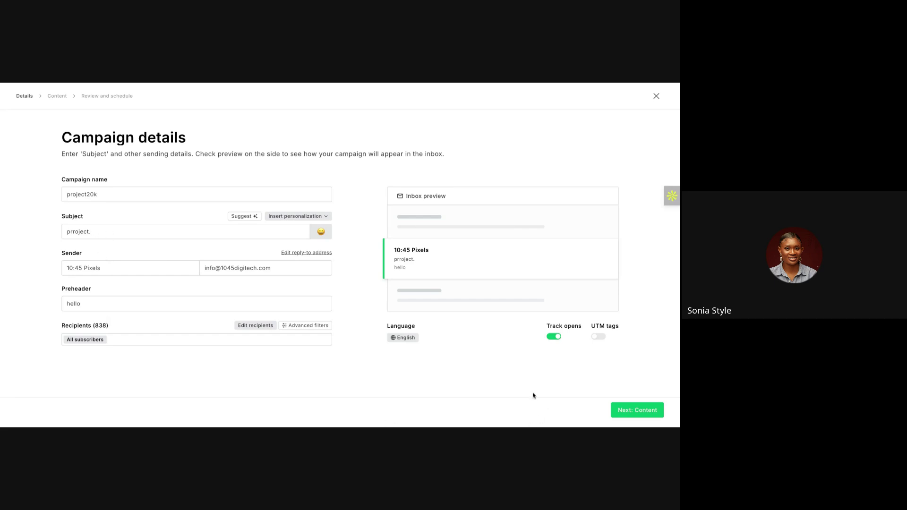
left_click(619, 414)
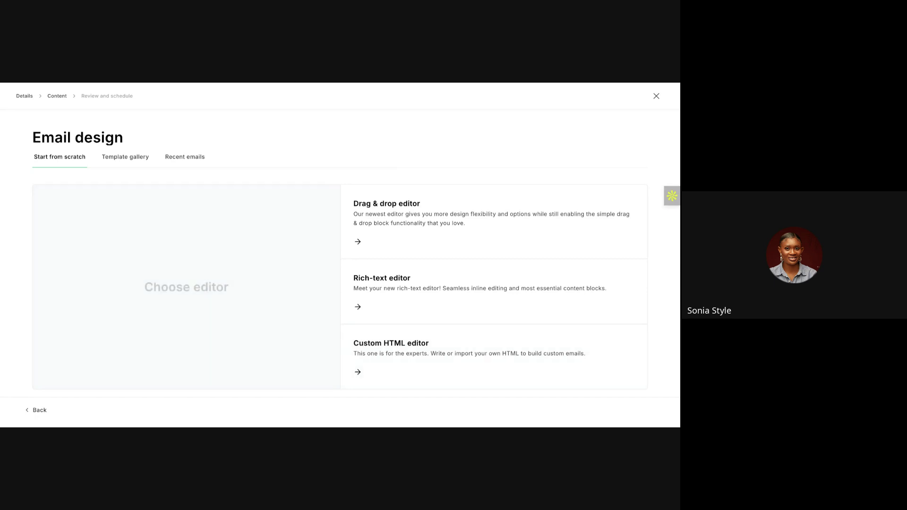
left_click(125, 157)
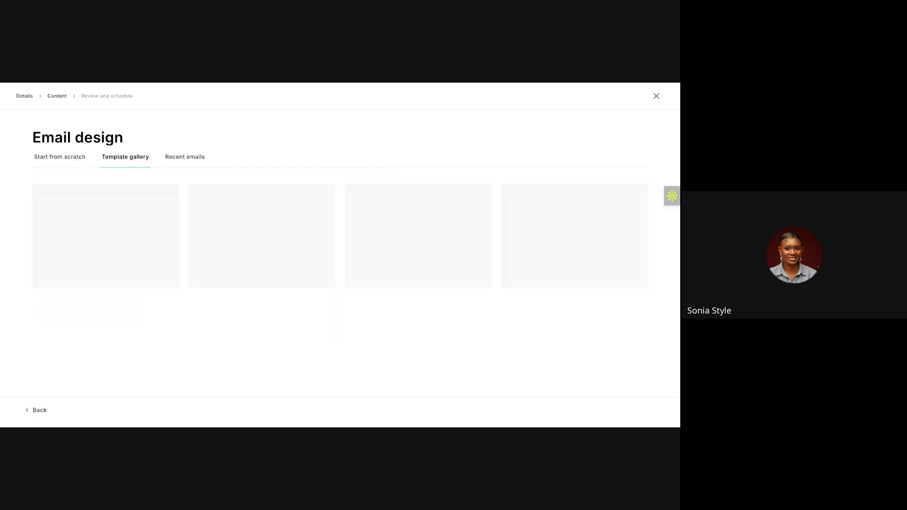
left_click(199, 162)
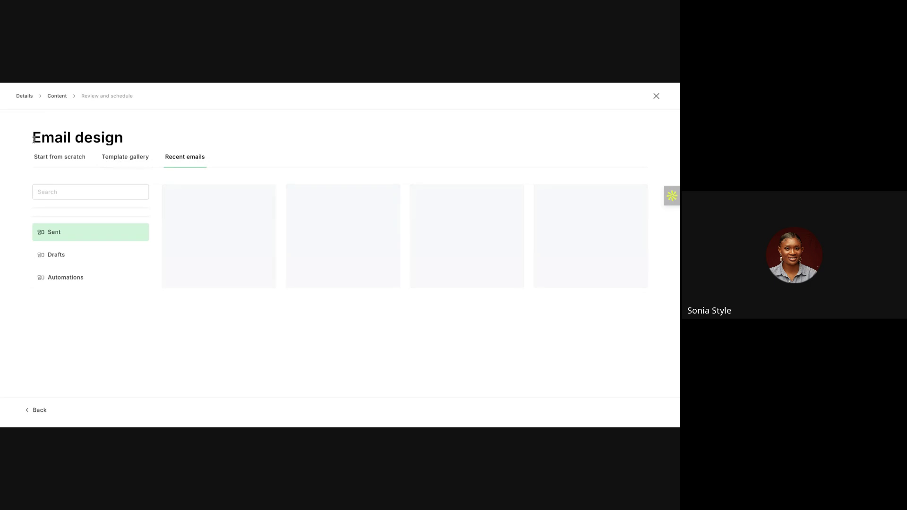
left_click(46, 165)
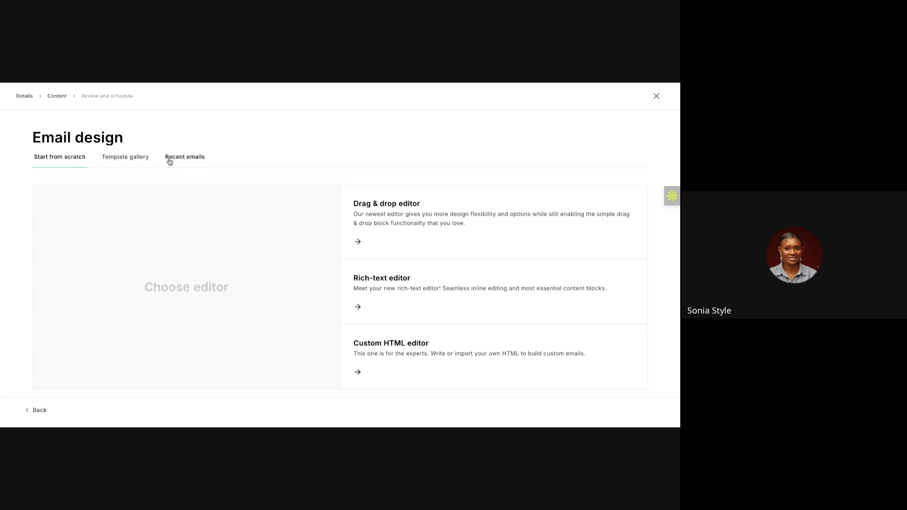
scroll(318, 285, "down", 1)
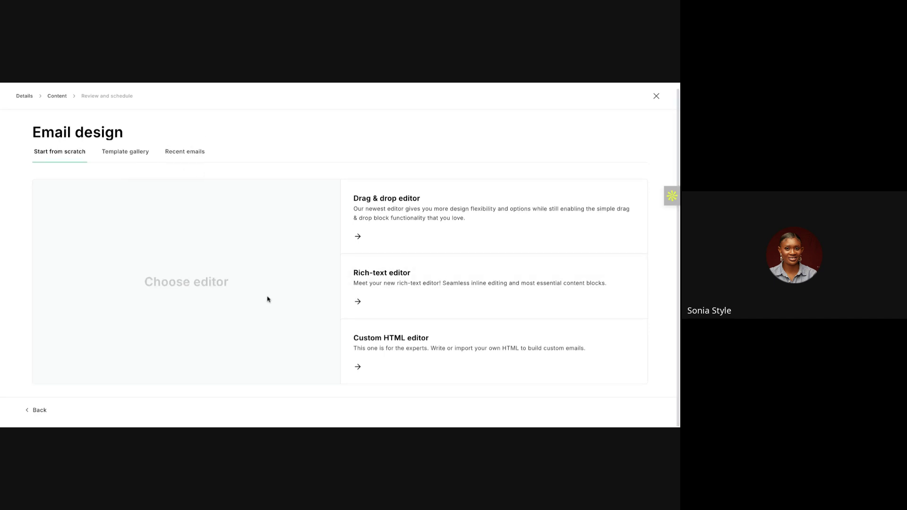
mouse_move(355, 289)
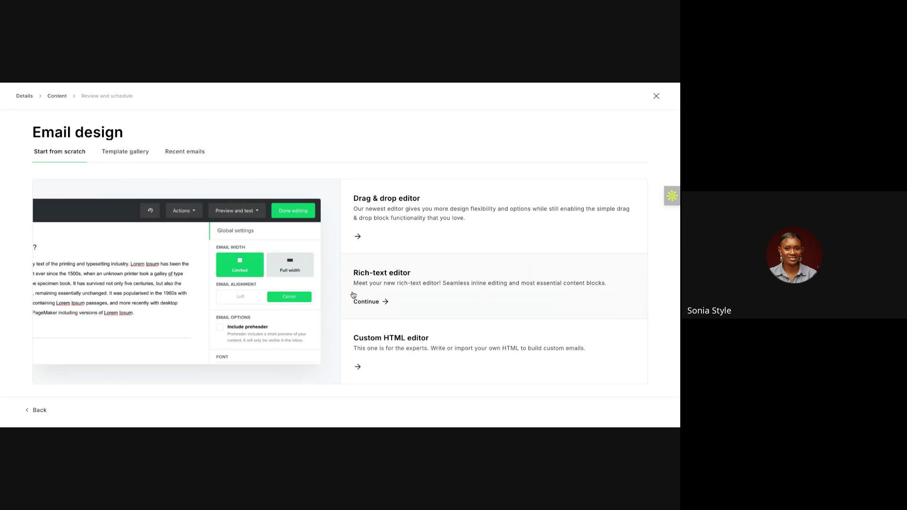
mouse_move(362, 219)
mouse_move(395, 352)
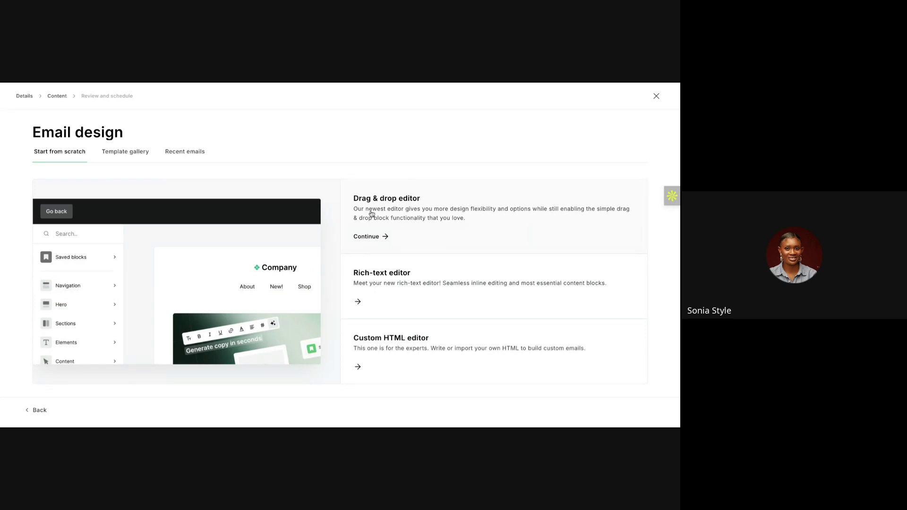
left_click(125, 152)
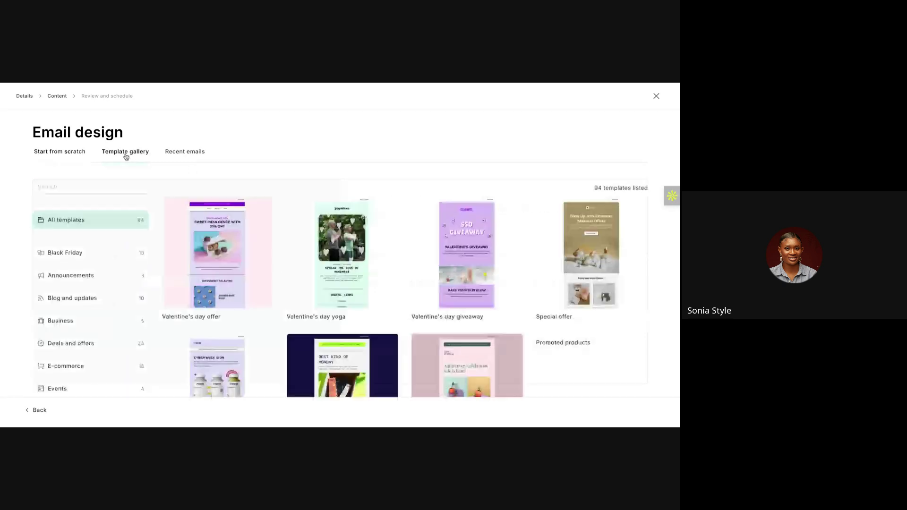
scroll(230, 302, "down", 1)
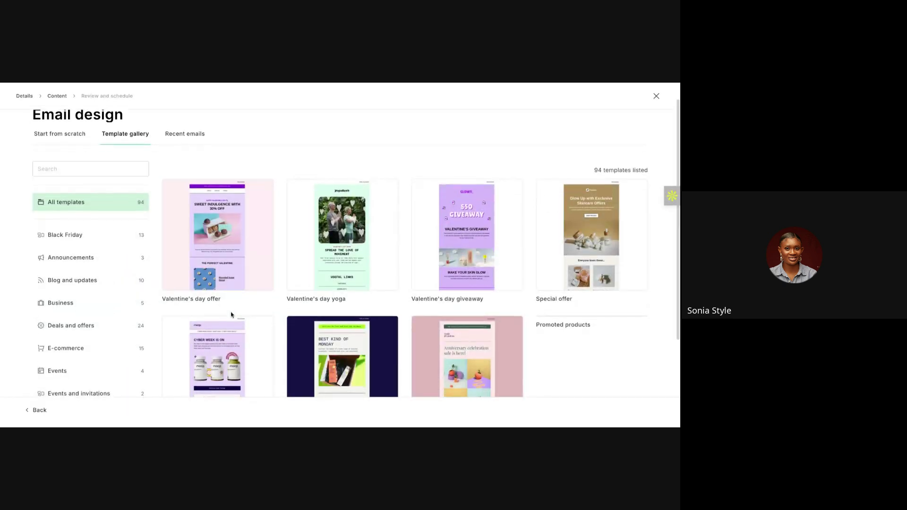
scroll(231, 314, "down", 3)
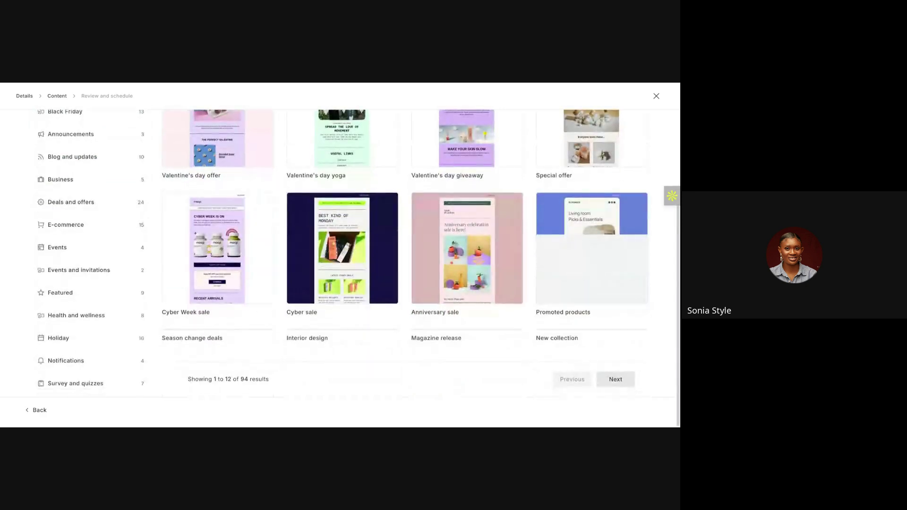
mouse_move(183, 263)
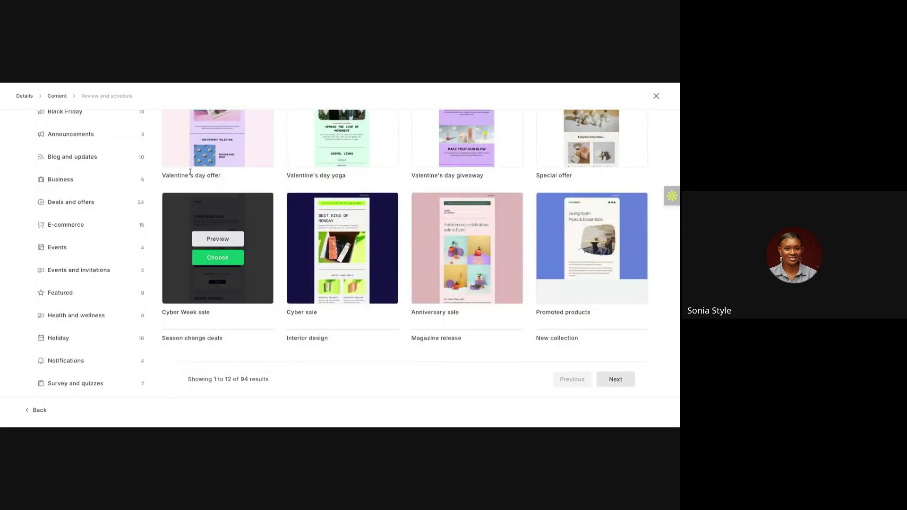
scroll(192, 189, "up", 2)
scroll(195, 260, "up", 2)
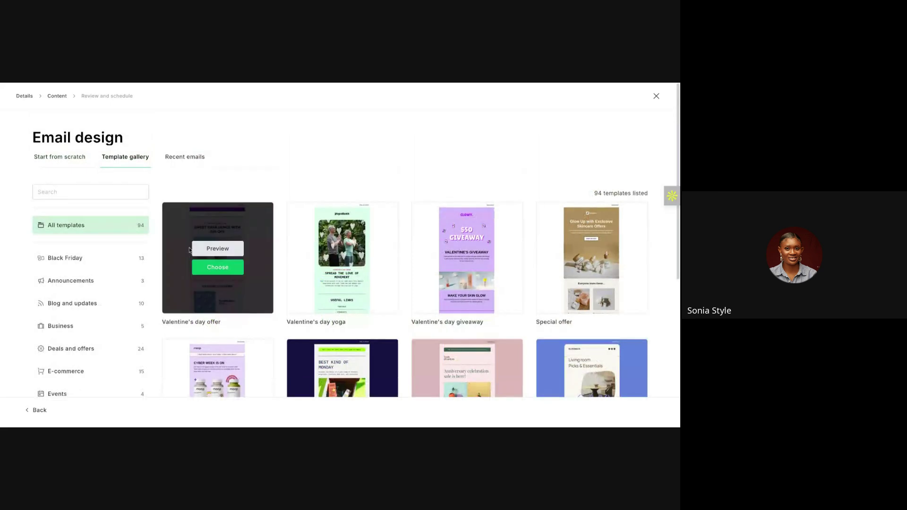
left_click(192, 157)
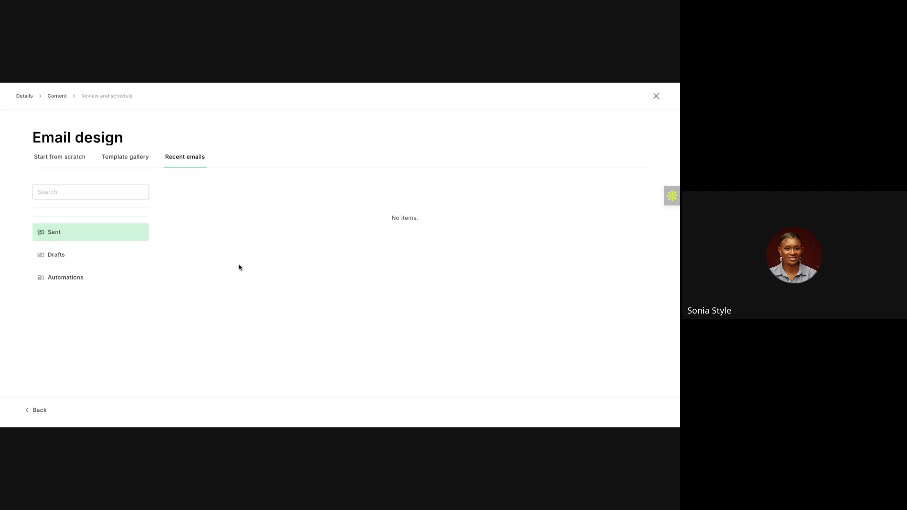
left_click(74, 164)
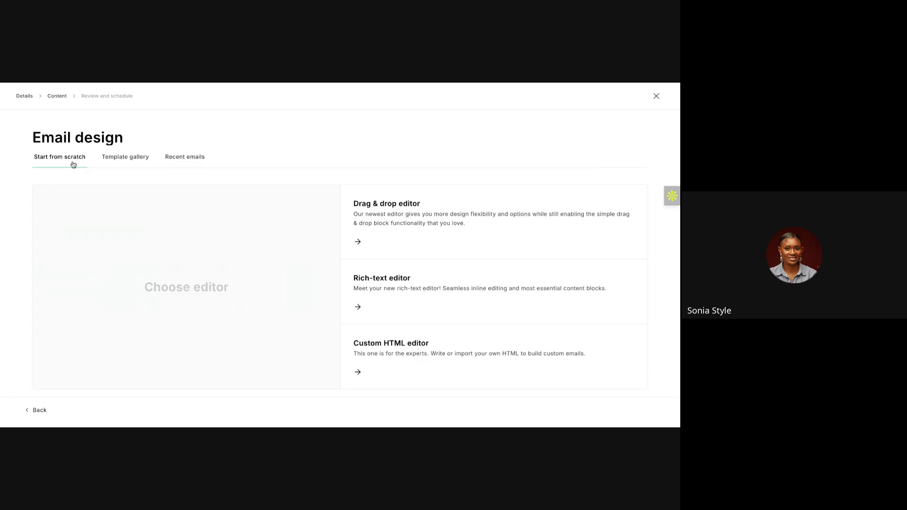
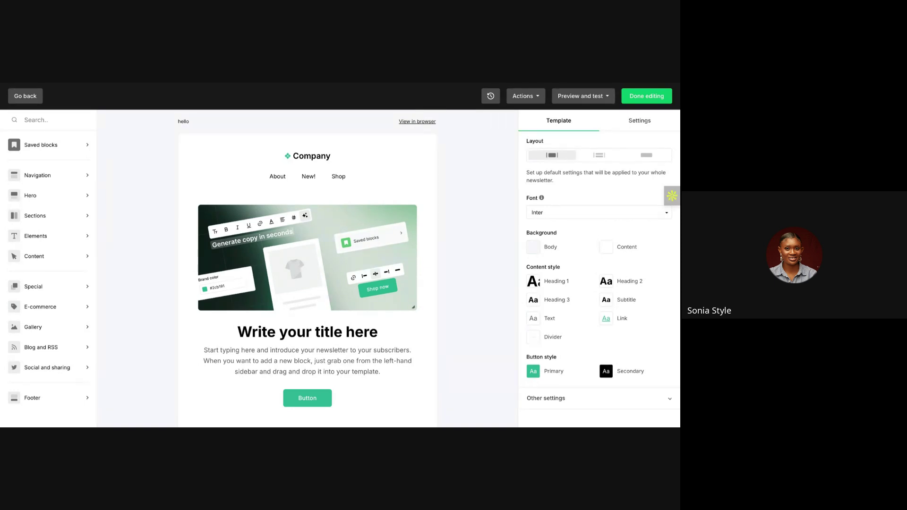
Remove the About, New! and Shop links from the email header menu
mouse_move(310, 164)
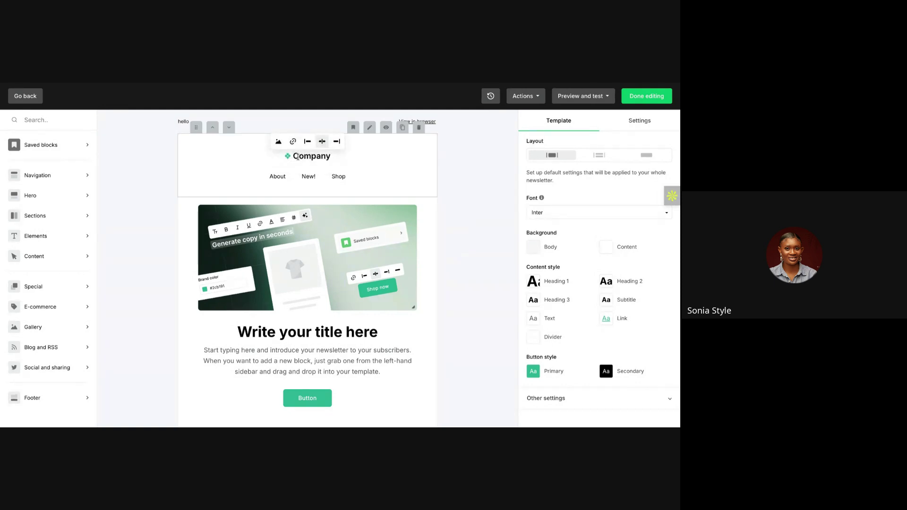
left_click(294, 156)
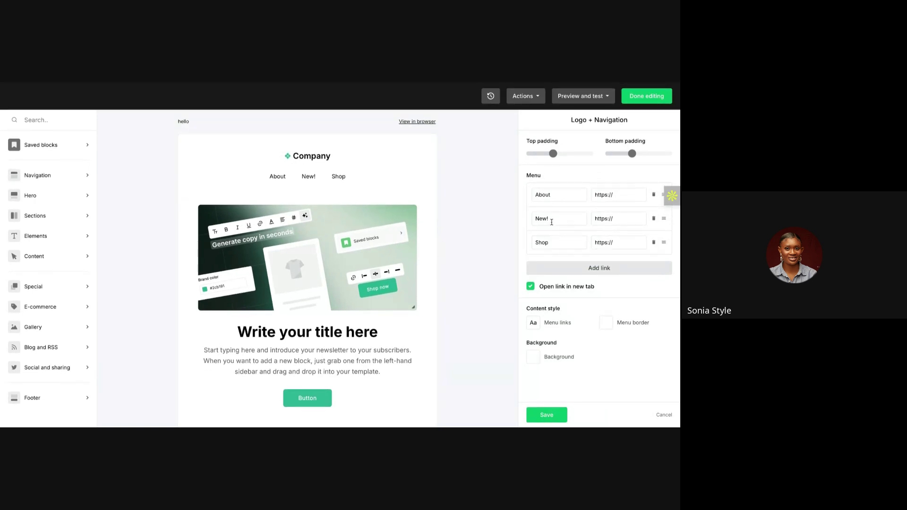
mouse_move(327, 182)
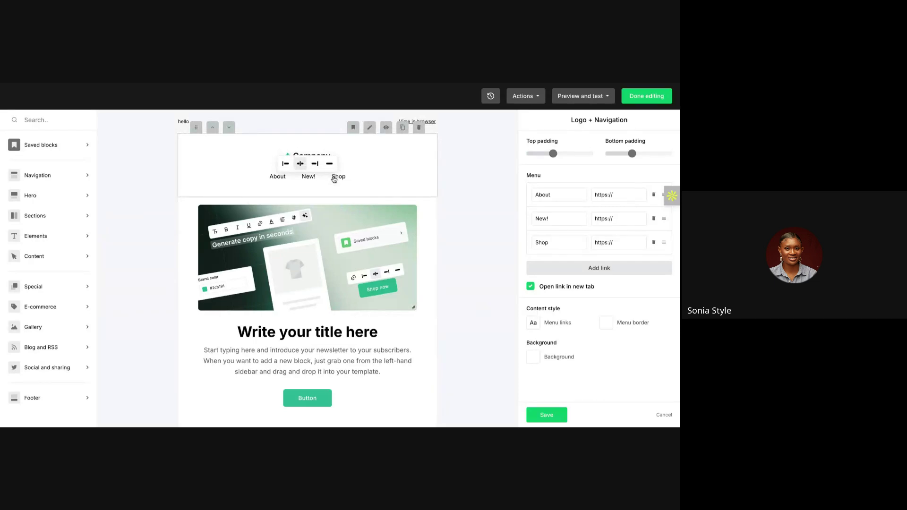
left_click(654, 194)
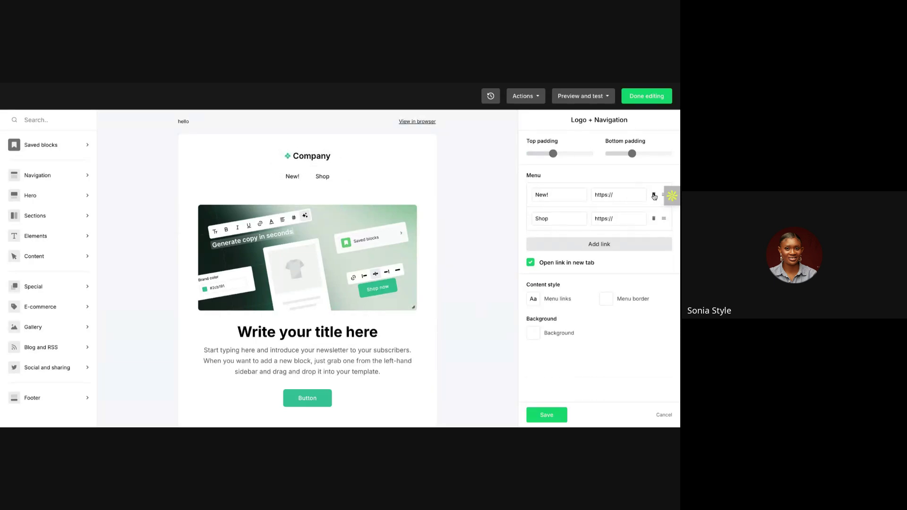
left_click(654, 194)
left_click(653, 195)
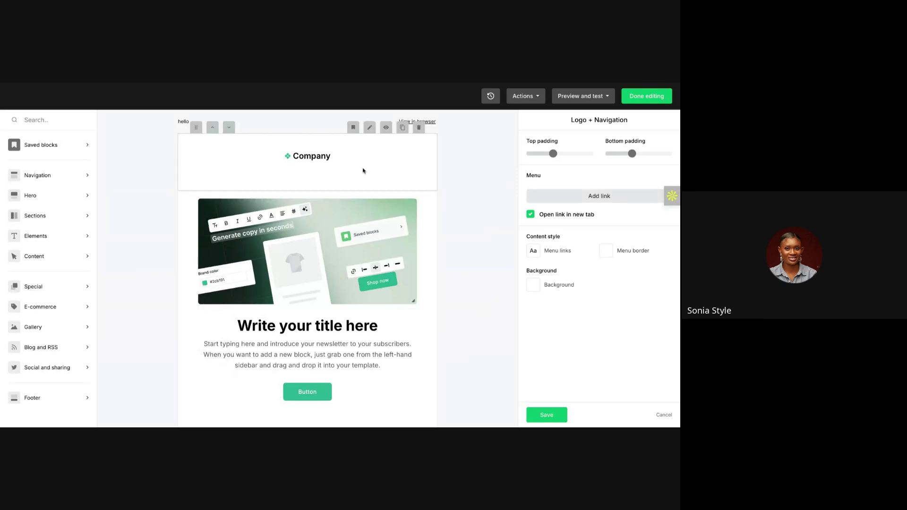
mouse_move(318, 143)
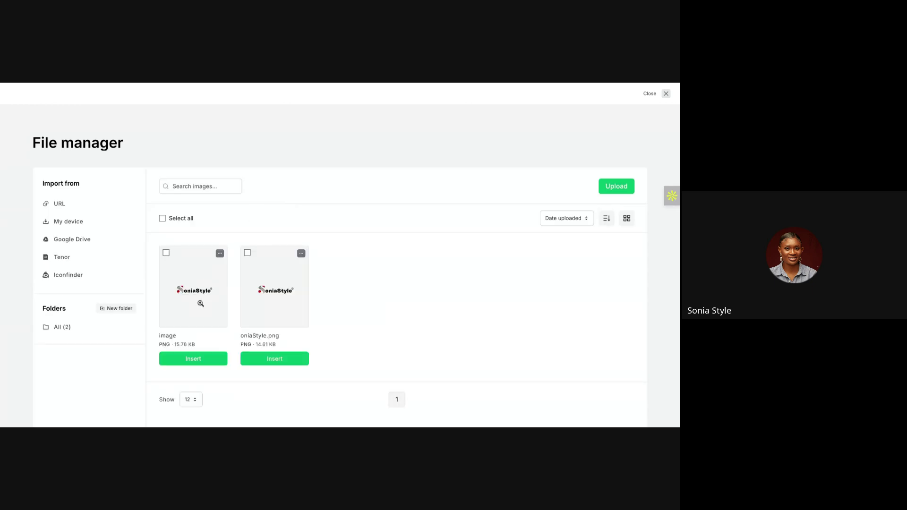
Preview the first uploaded logo PNG, insert it into the header, and reopen the file manager
left_click(200, 303)
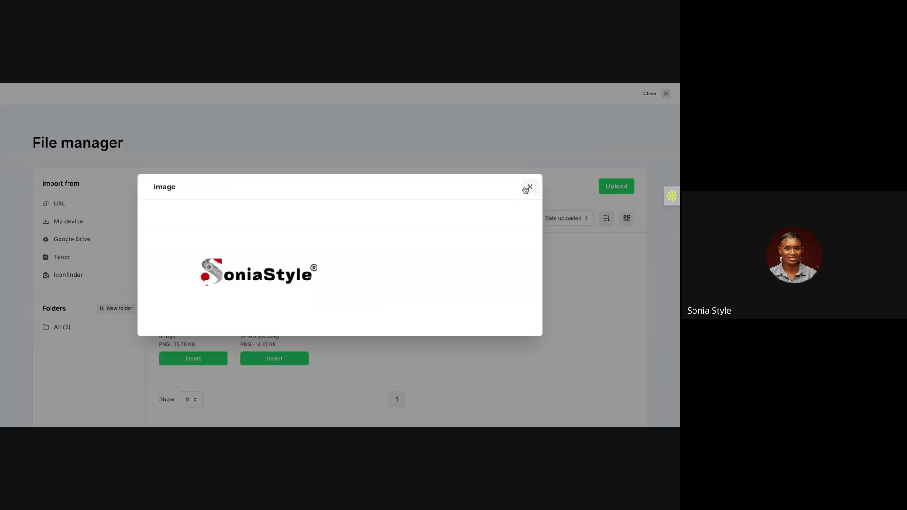
left_click(529, 188)
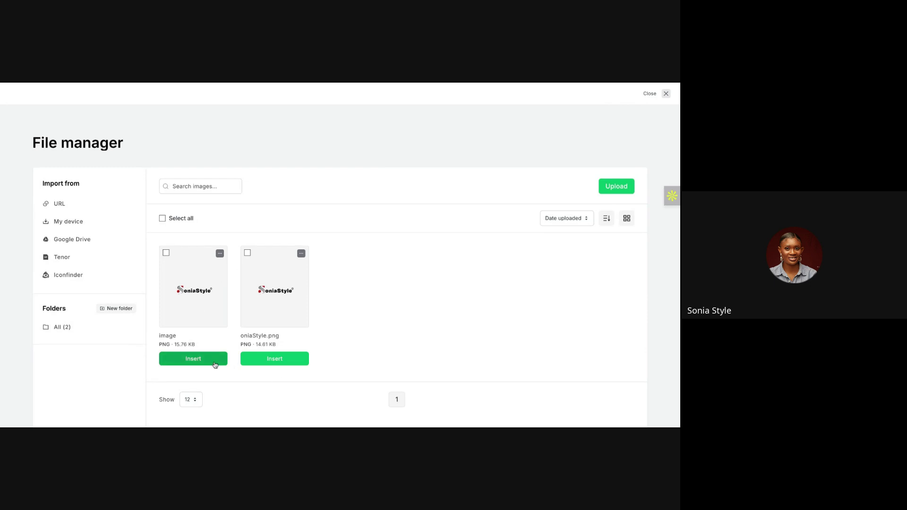
left_click(215, 363)
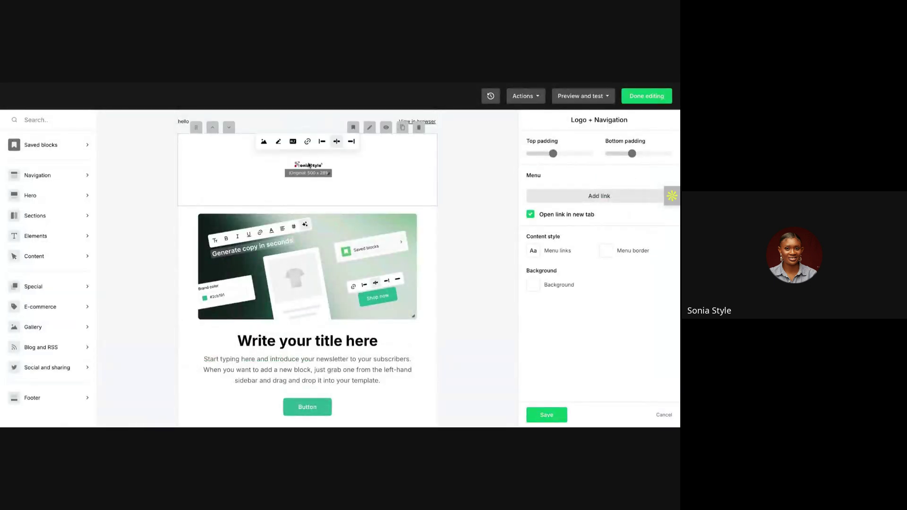
left_click(267, 147)
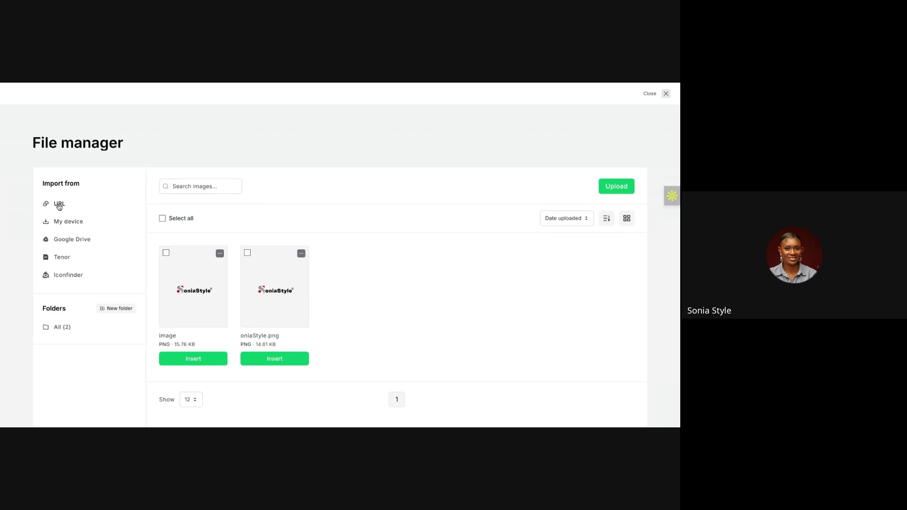
Try the URL and My device image import options without importing anything
left_click(60, 206)
left_click(265, 252)
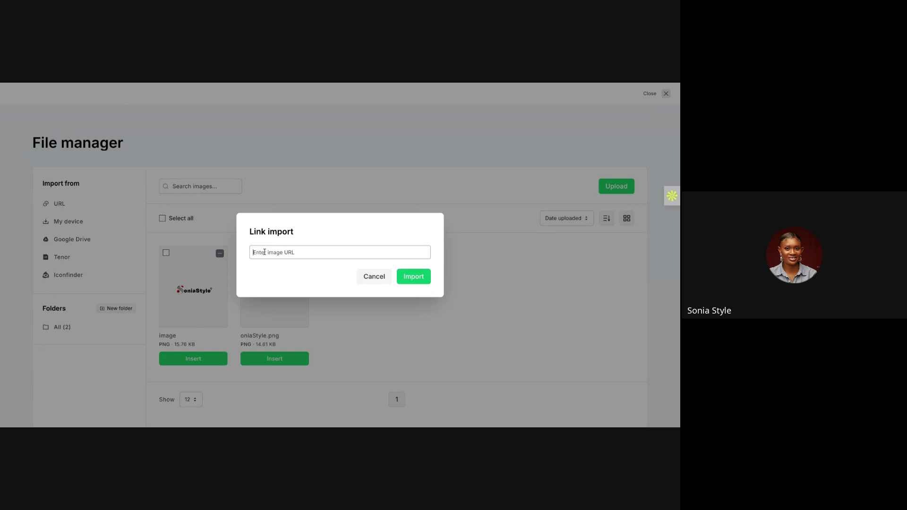
left_click(383, 283)
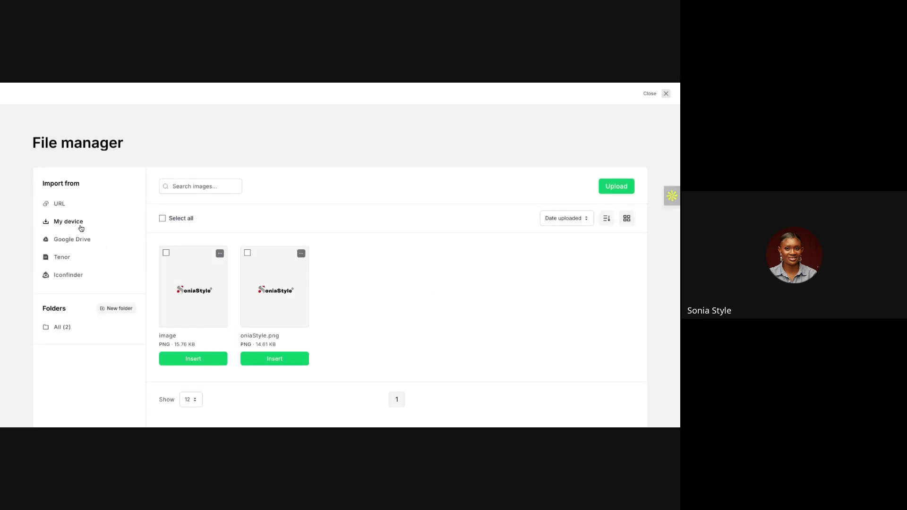
left_click(78, 225)
Browse the Tenor GIF picker, then close it
left_click(68, 261)
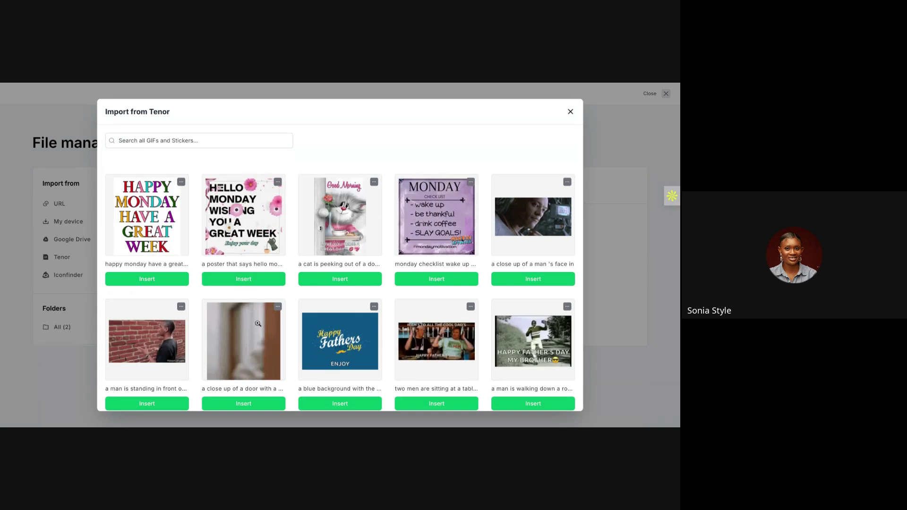
scroll(258, 323, "down", 1)
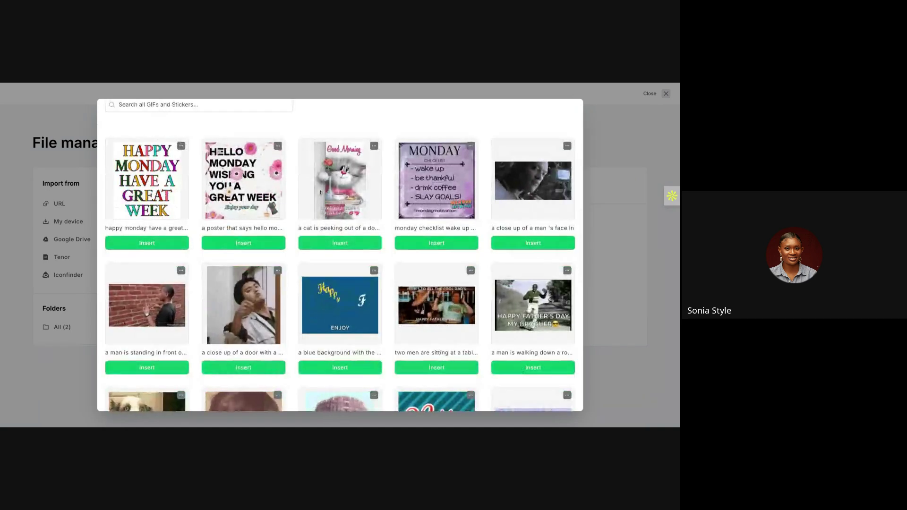
scroll(340, 256, "down", 5)
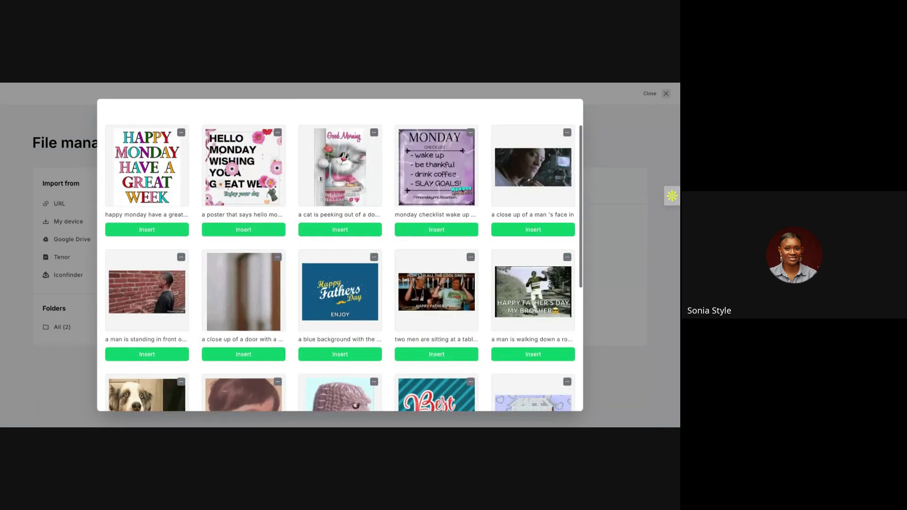
scroll(288, 256, "down", 2)
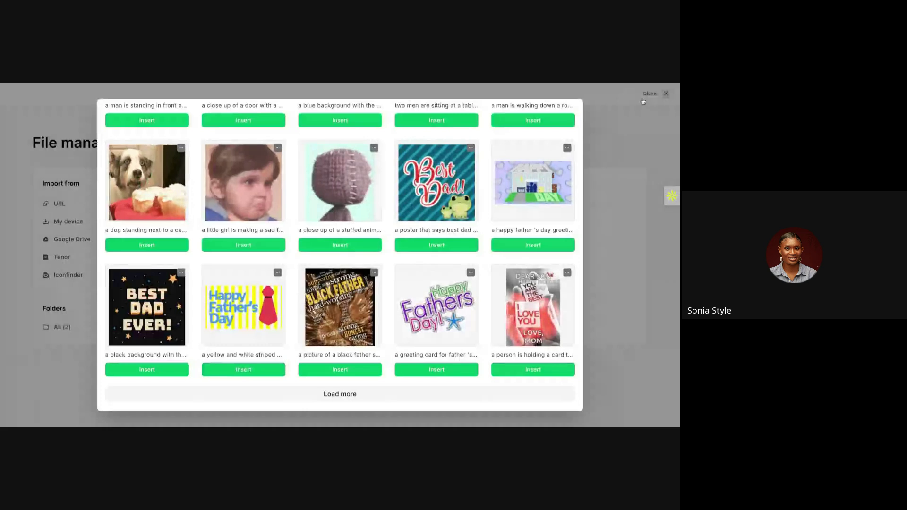
left_click(243, 370)
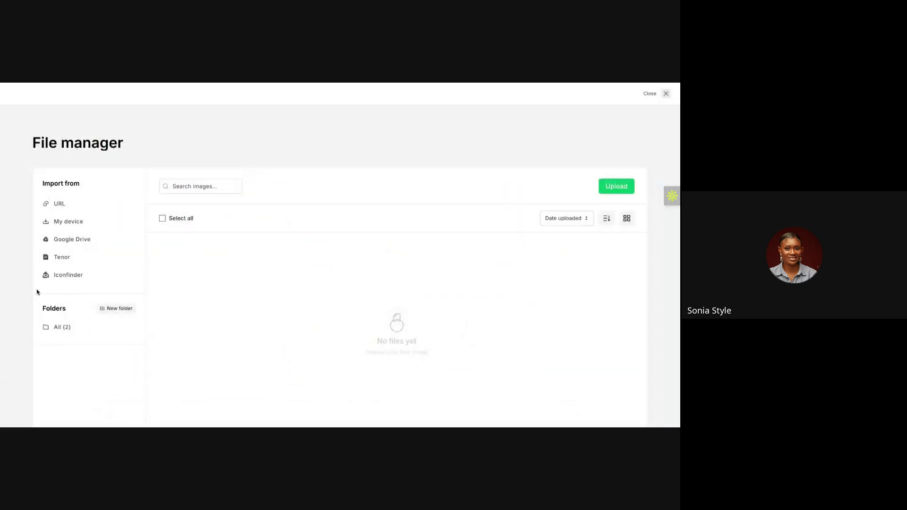
Browse Iconfinder icons, close the picker, and close the file manager
left_click(56, 276)
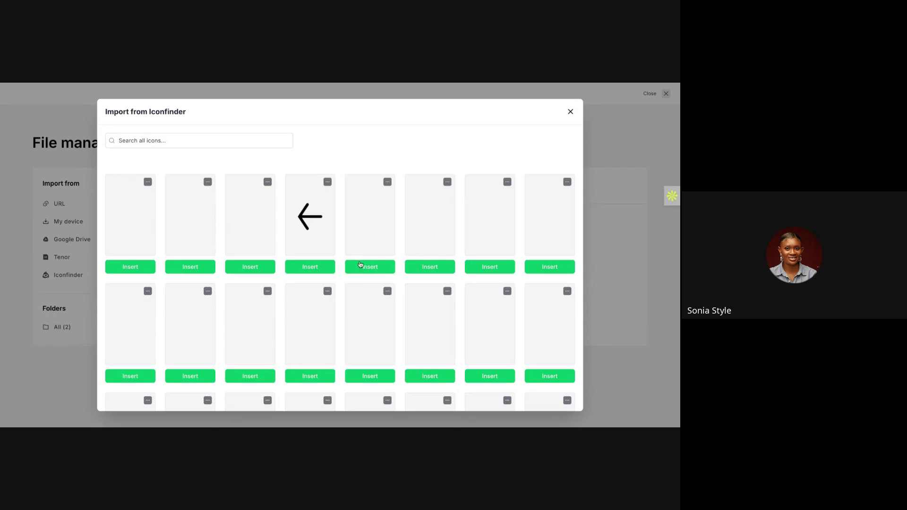
scroll(260, 280, "down", 1)
scroll(259, 282, "down", 2)
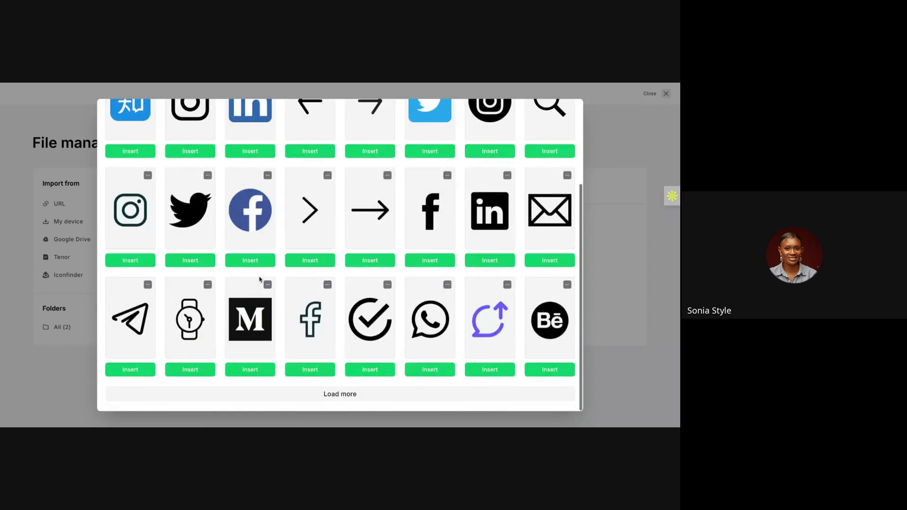
scroll(289, 267, "up", 3)
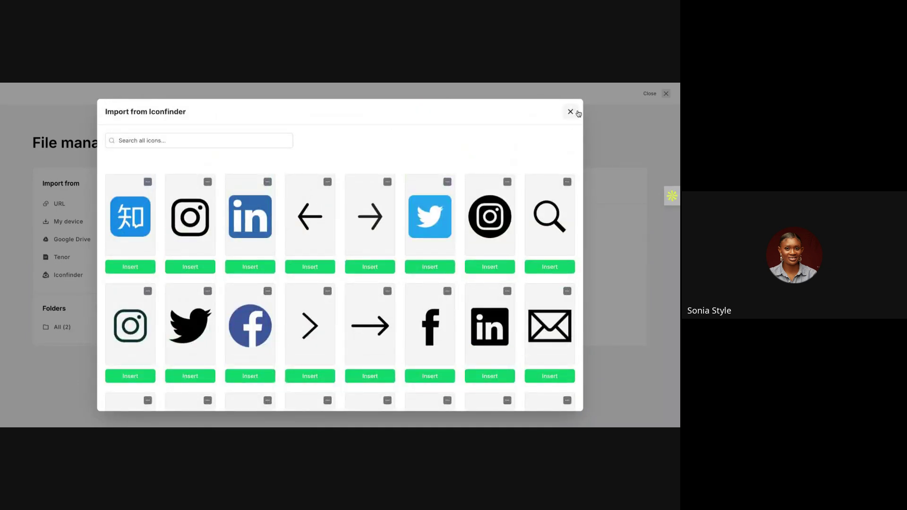
left_click(571, 111)
left_click(666, 94)
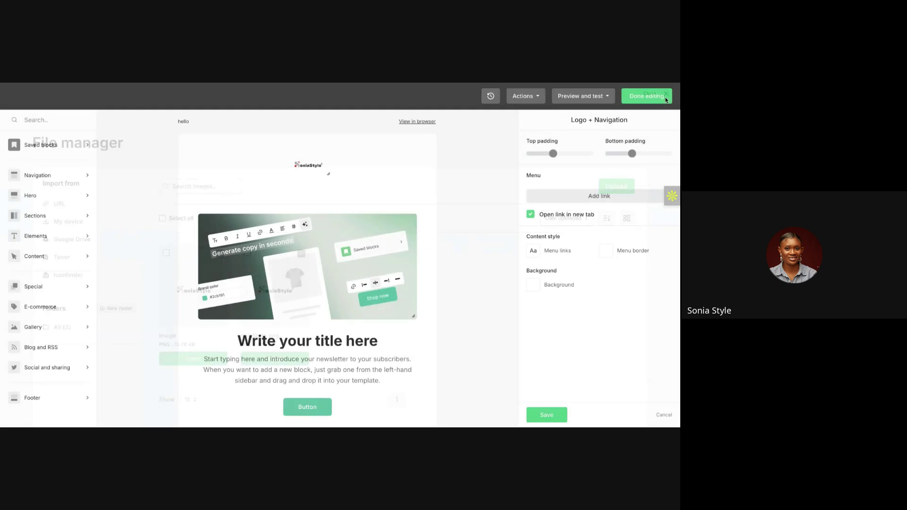
Review the email and bring up the Standard hero block's settings
scroll(297, 285, "down", 4)
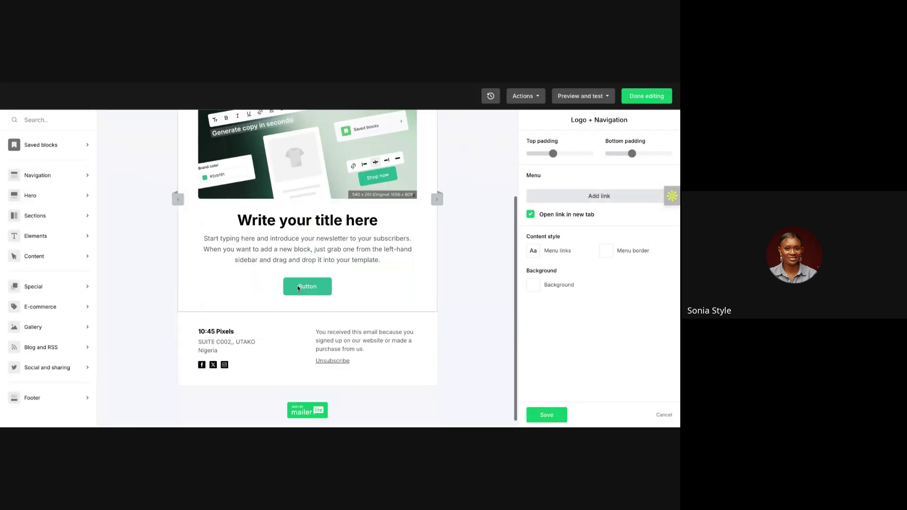
scroll(297, 285, "up", 3)
scroll(304, 209, "down", 3)
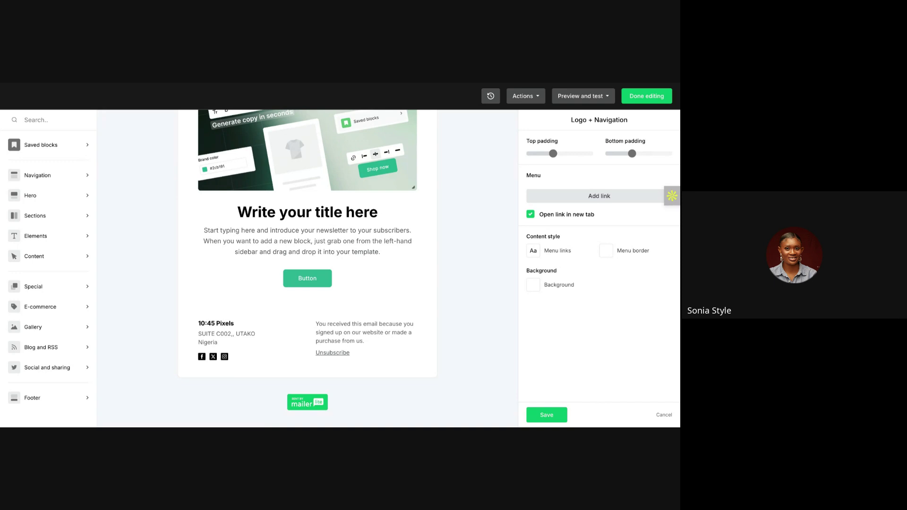
scroll(265, 198, "up", 2)
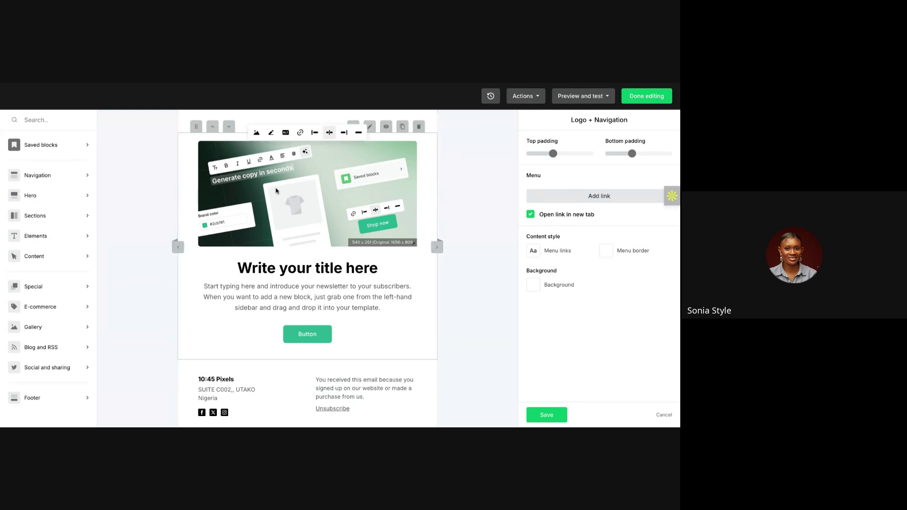
left_click(293, 190)
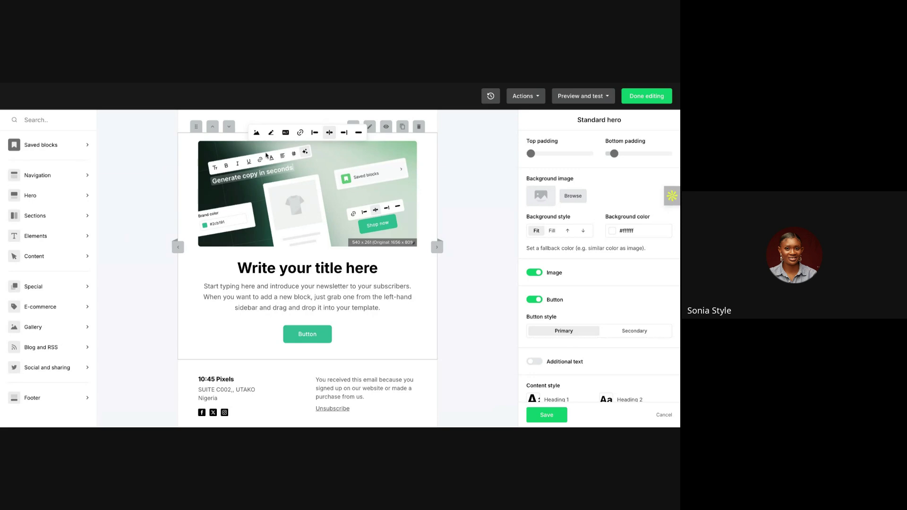
Replace the hero image with the mouse WELCOME GIF from a Tenor 'welcome' search
left_click(257, 136)
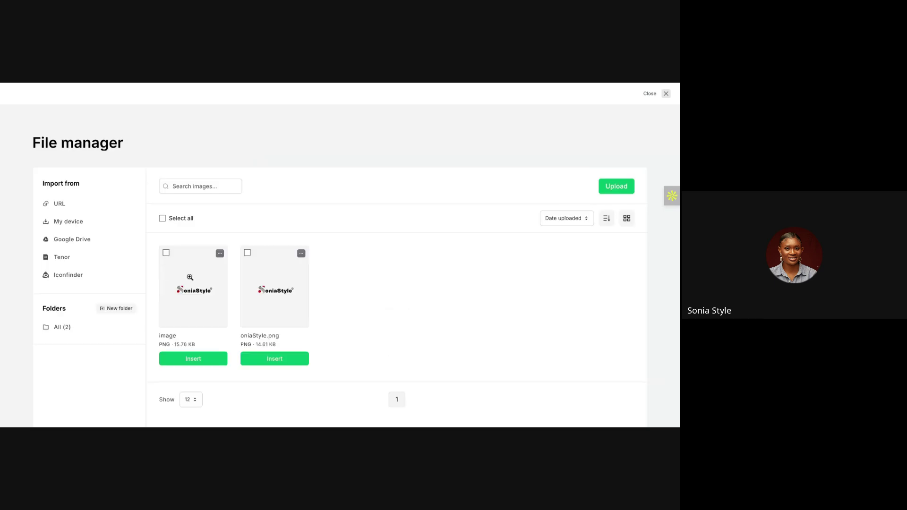
left_click(61, 260)
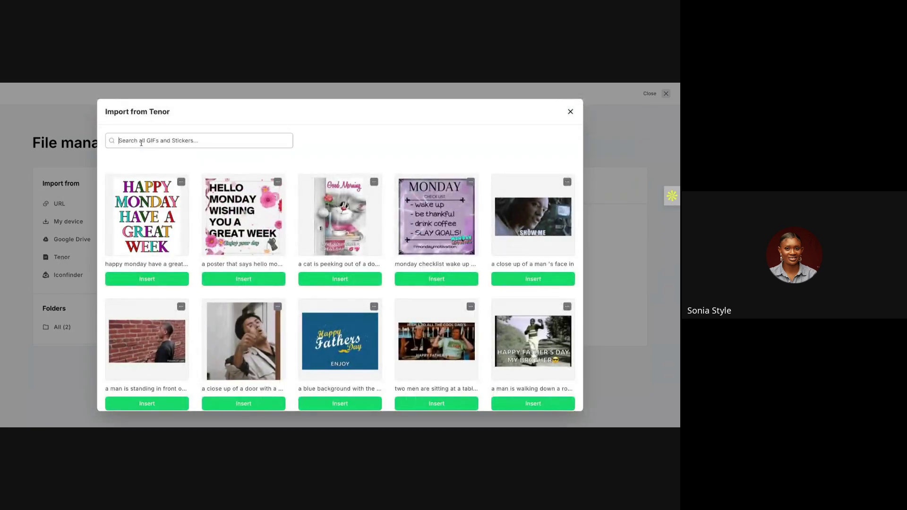
left_click(141, 142)
type("tech")
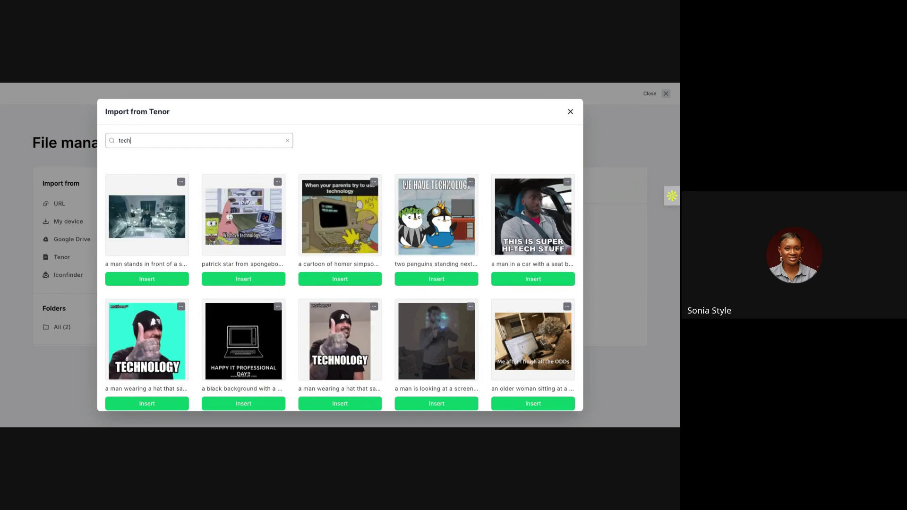
scroll(219, 350, "down", 1)
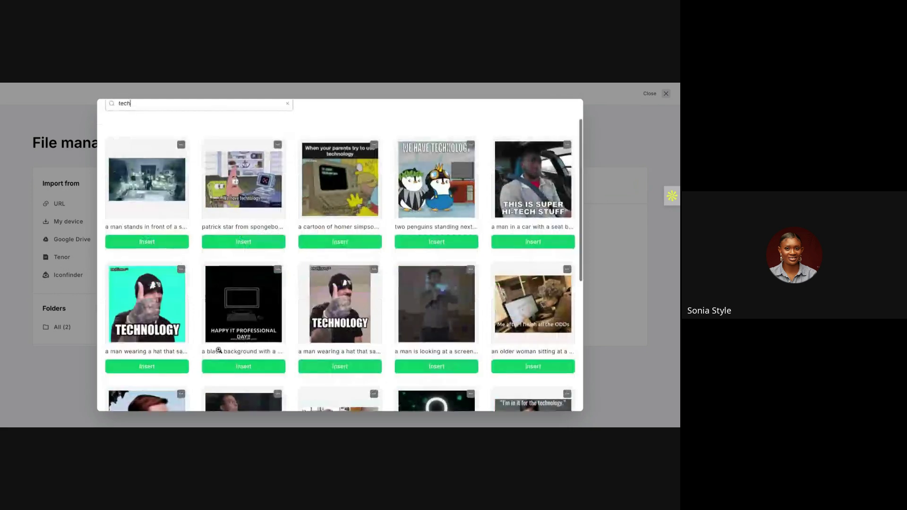
scroll(218, 351, "down", 5)
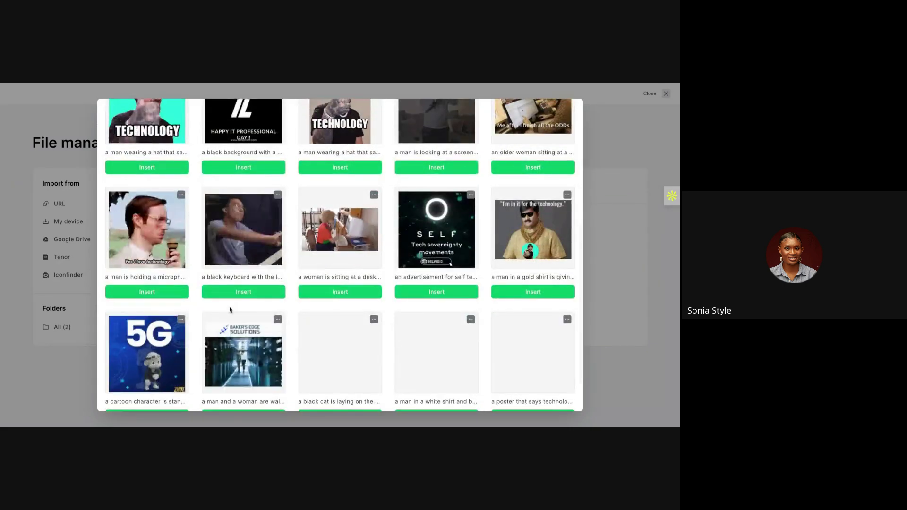
scroll(451, 217, "down", 1)
scroll(450, 217, "up", 7)
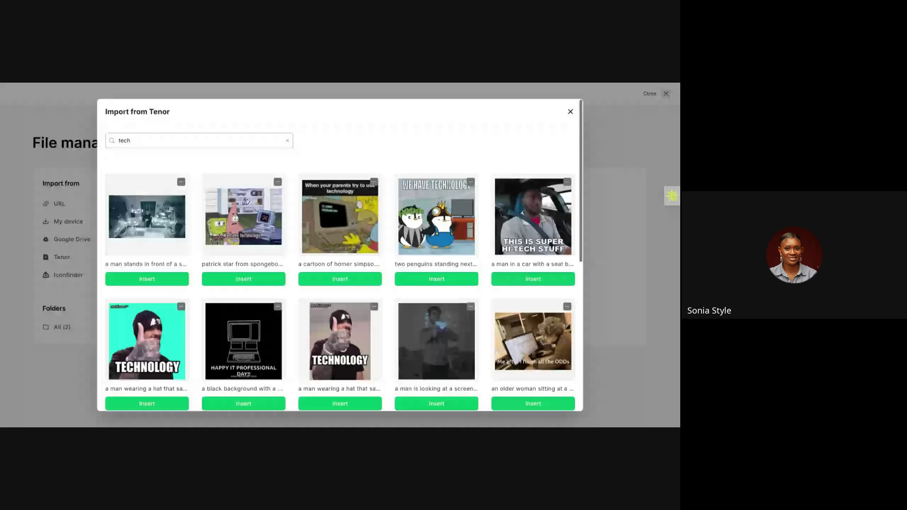
double_click(147, 137)
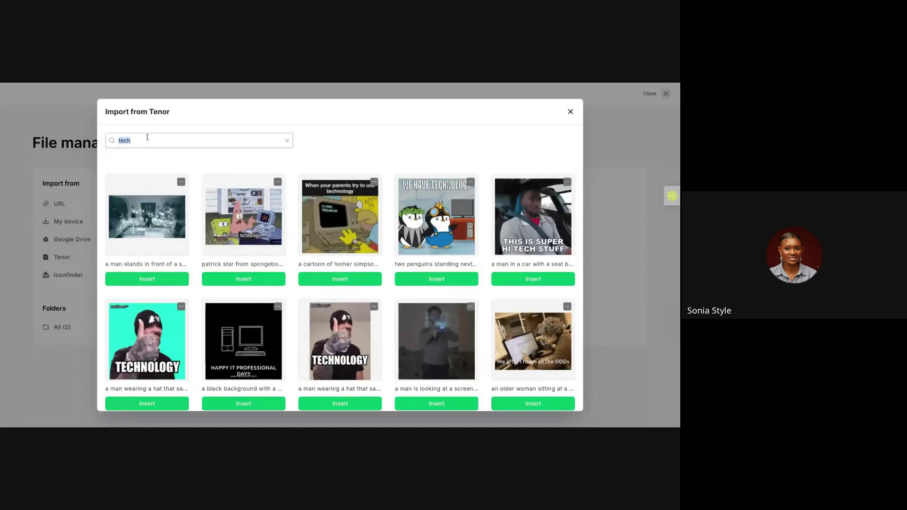
type("welcome")
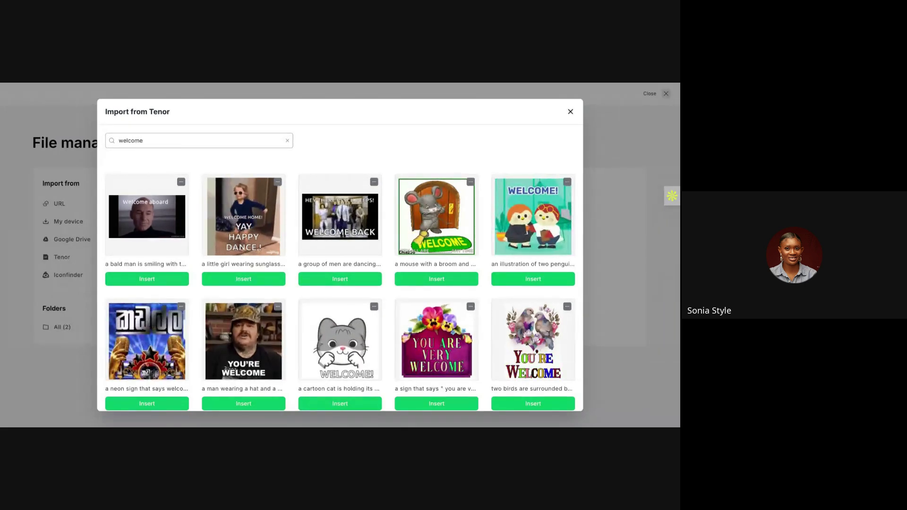
left_click(399, 279)
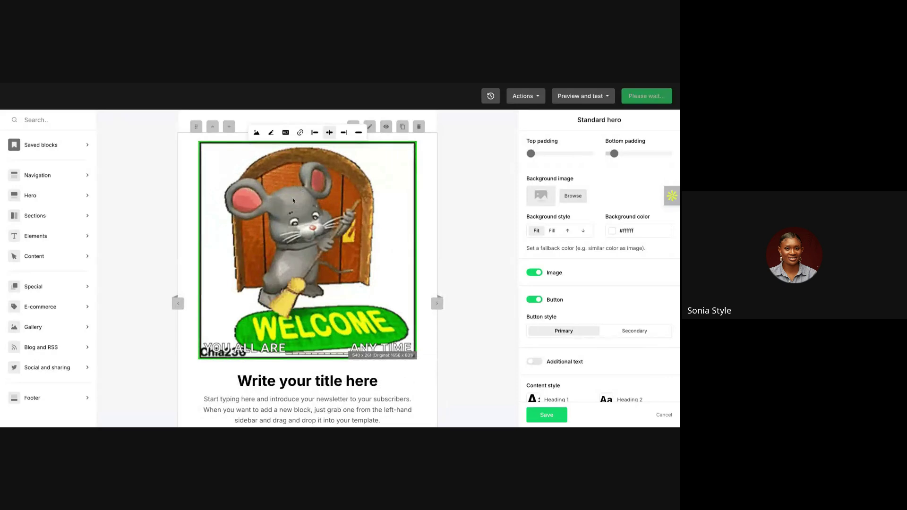
Delete the hero block, then restore it from Recent changes
scroll(281, 278, "down", 1)
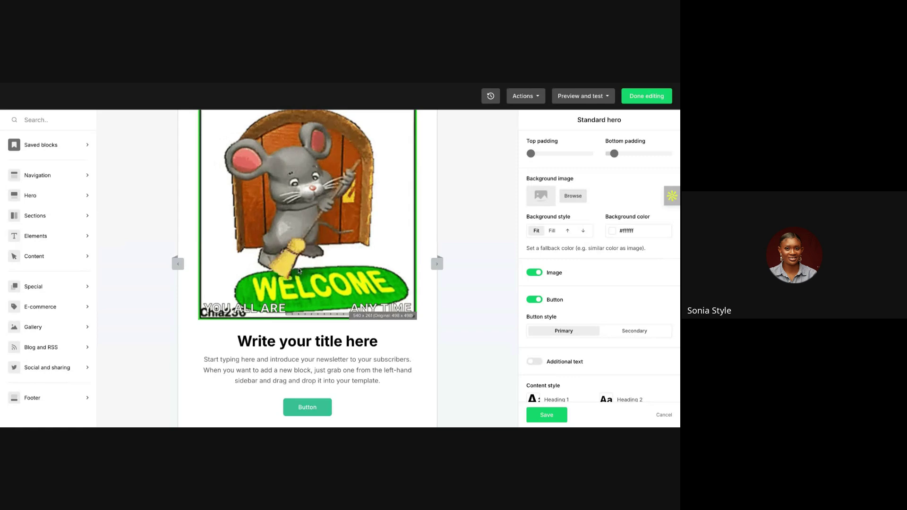
scroll(319, 270, "up", 3)
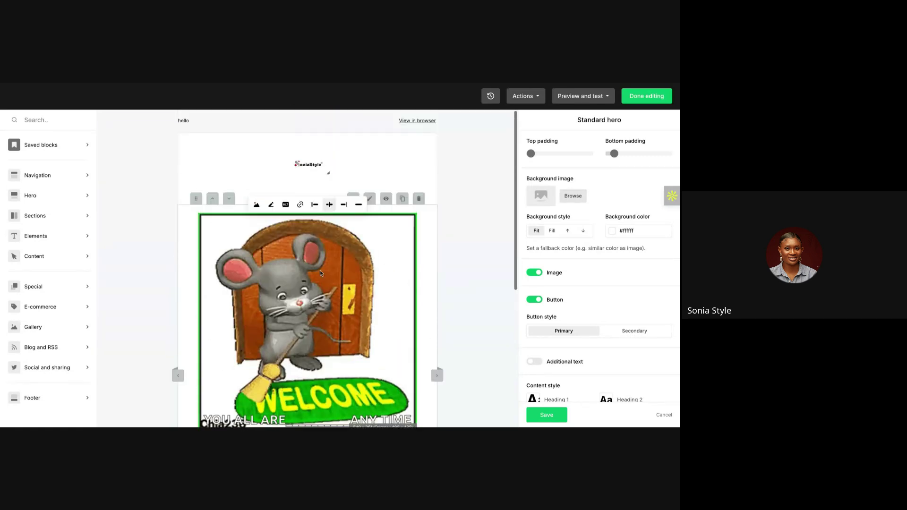
scroll(280, 316, "down", 1)
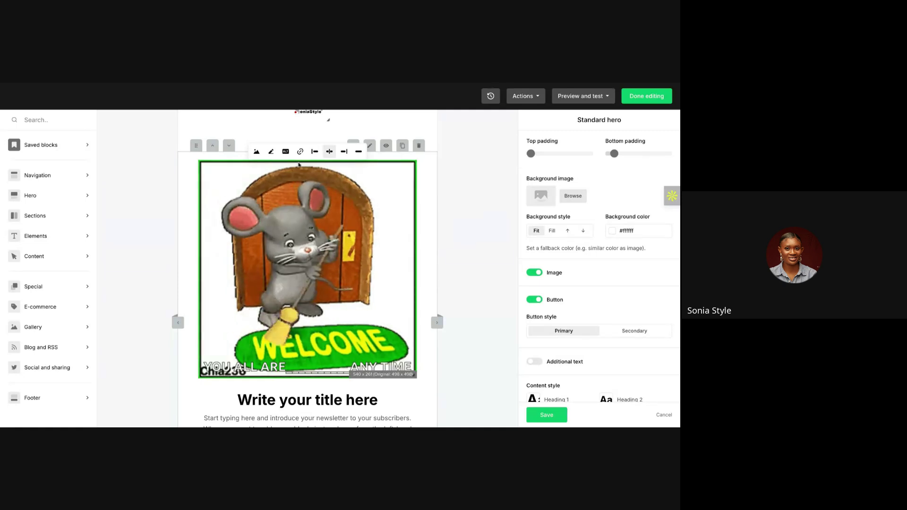
left_click(418, 146)
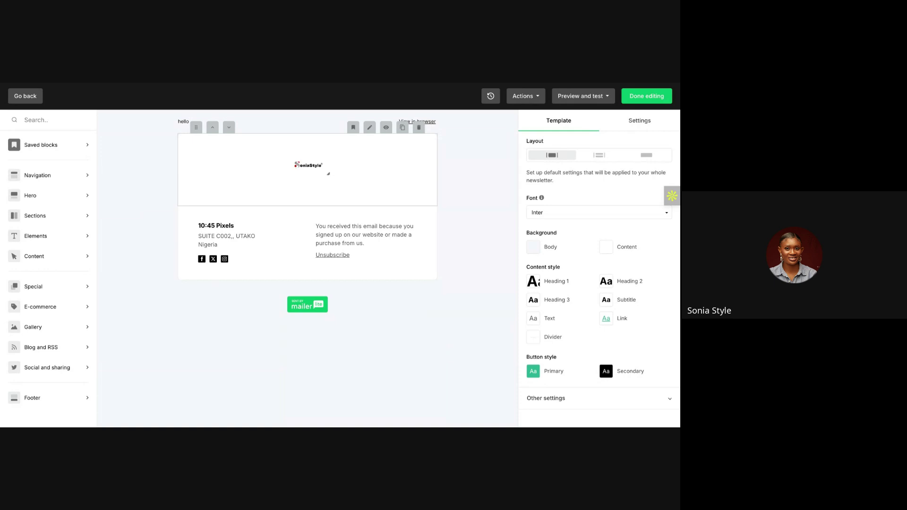
left_click(490, 96)
left_click(445, 150)
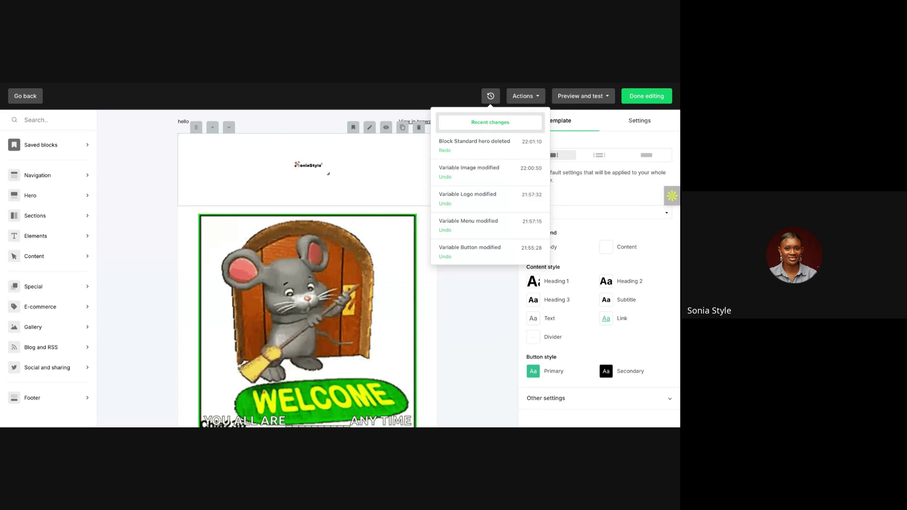
mouse_move(359, 225)
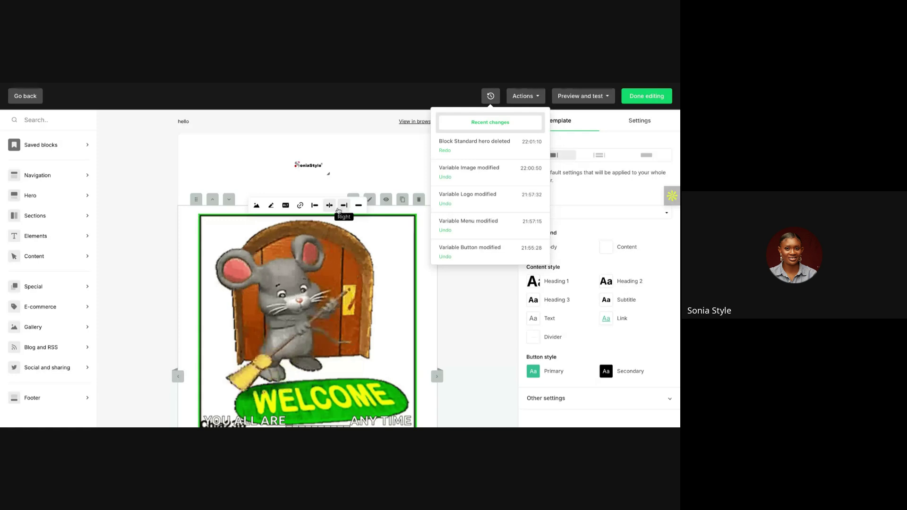
left_click(359, 205)
Try full width and right alignment, then centre the welcome GIF and open its alt text
left_click(333, 277)
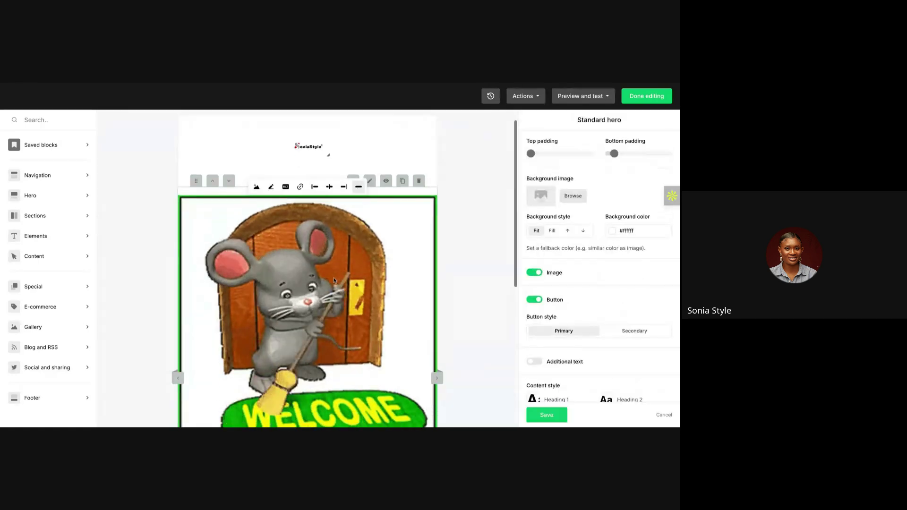
left_click(344, 189)
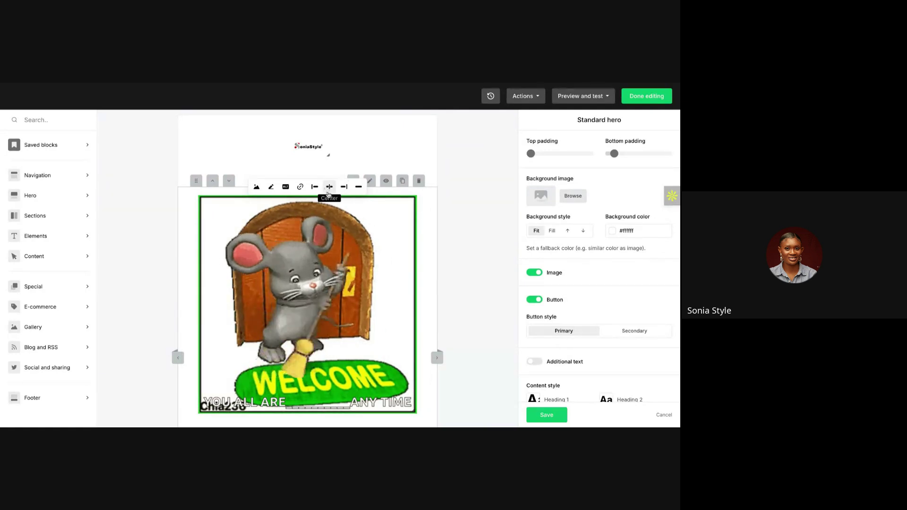
left_click(328, 193)
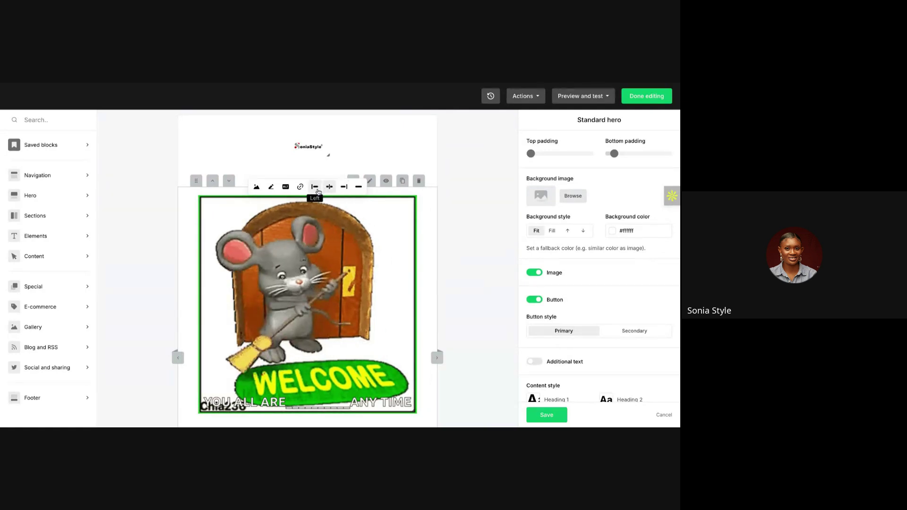
left_click(286, 189)
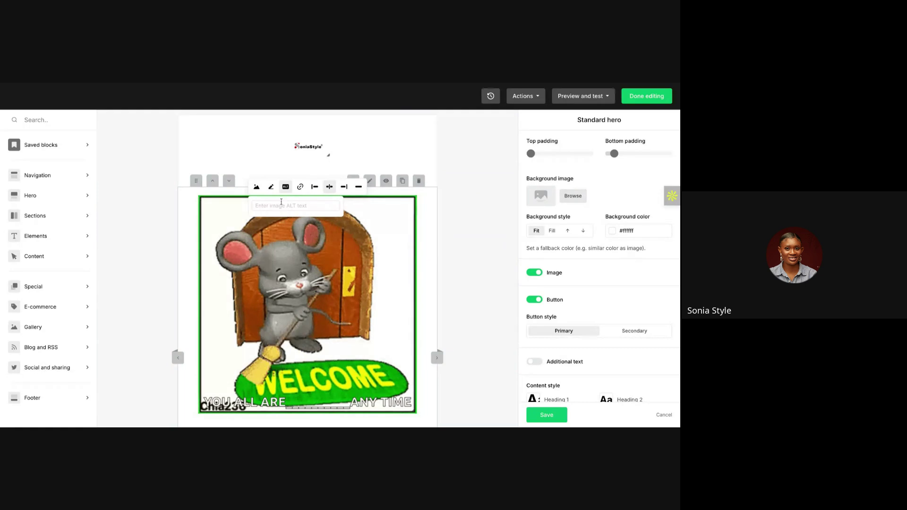
Set the welcome GIF's alt text to 'This is a welcome gif'
left_click(280, 205)
type("Th")
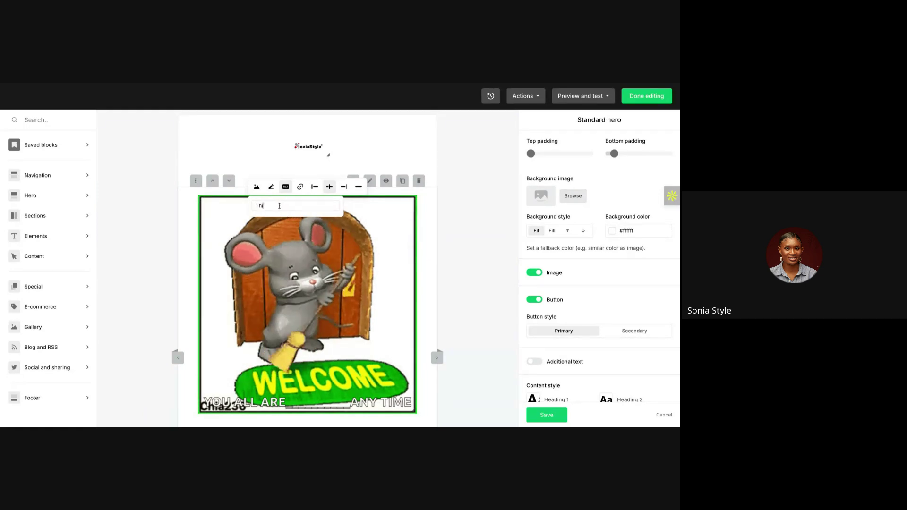
type("is is a wec")
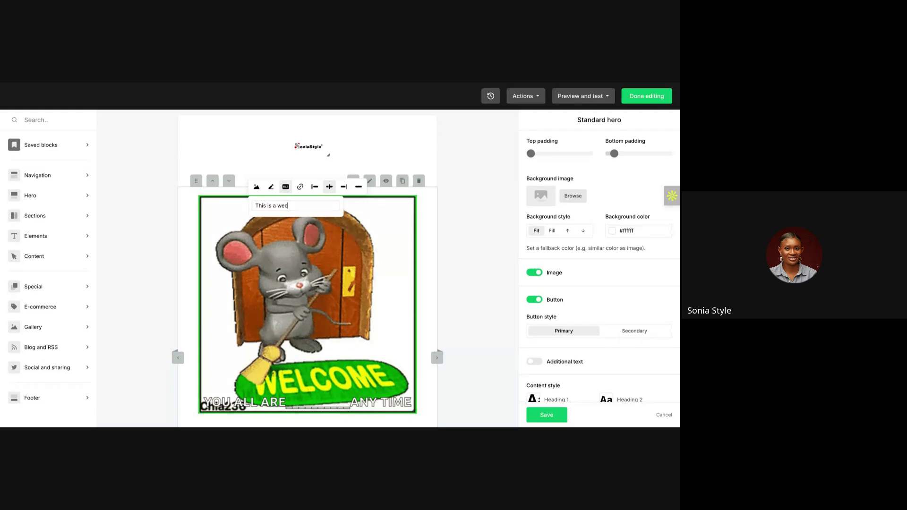
key("BackSpace")
type("lcome g")
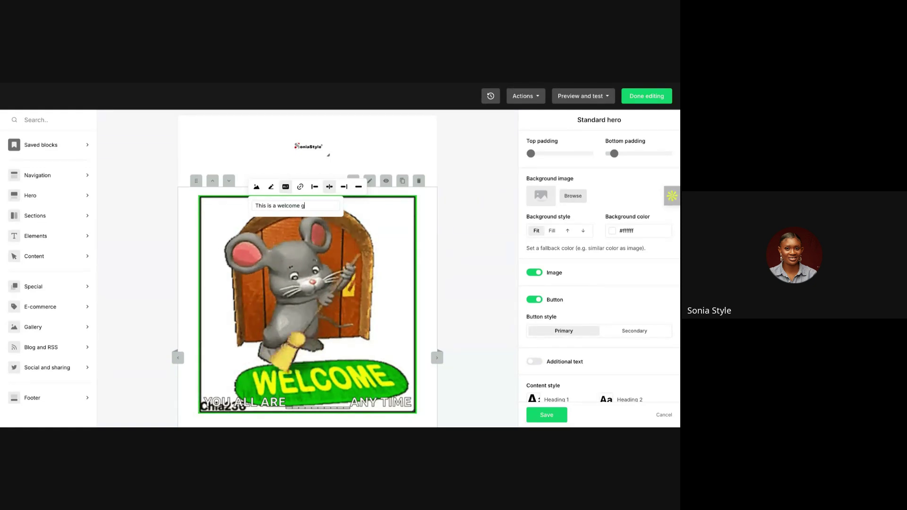
type("if")
key("Return")
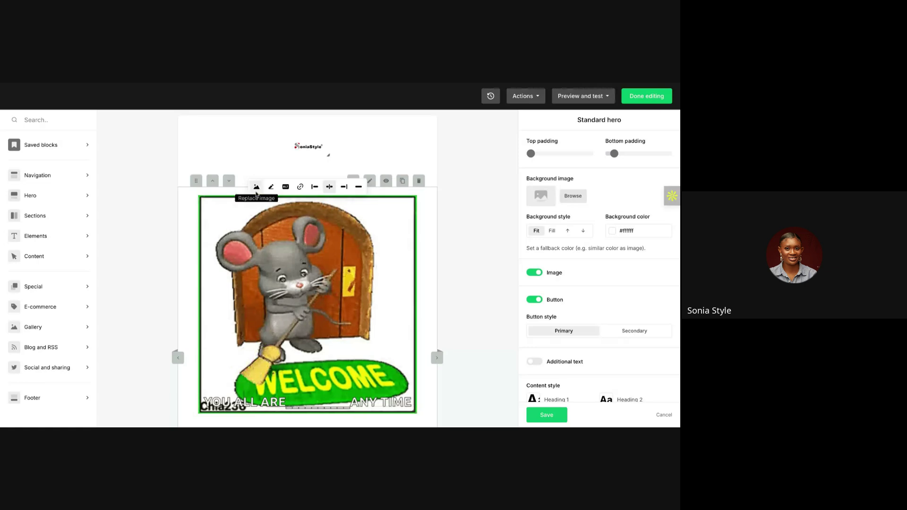
scroll(268, 239, "down", 3)
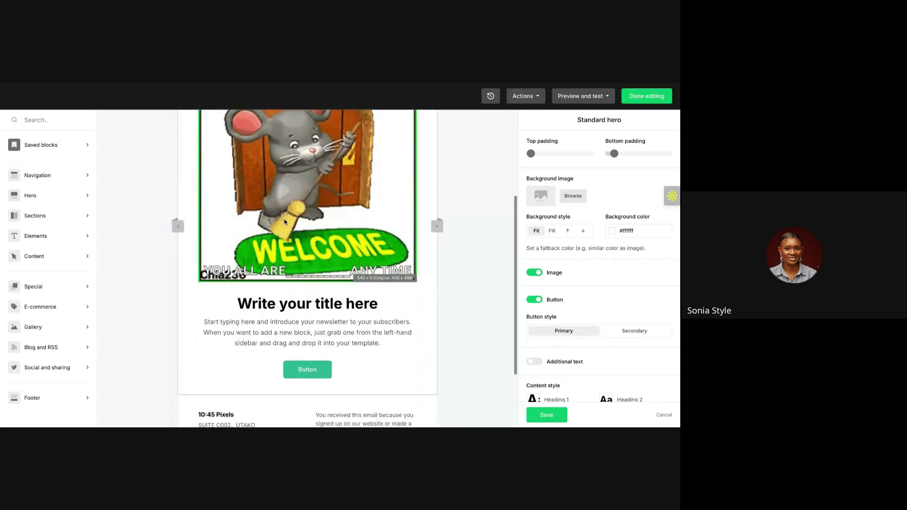
scroll(285, 221, "up", 3)
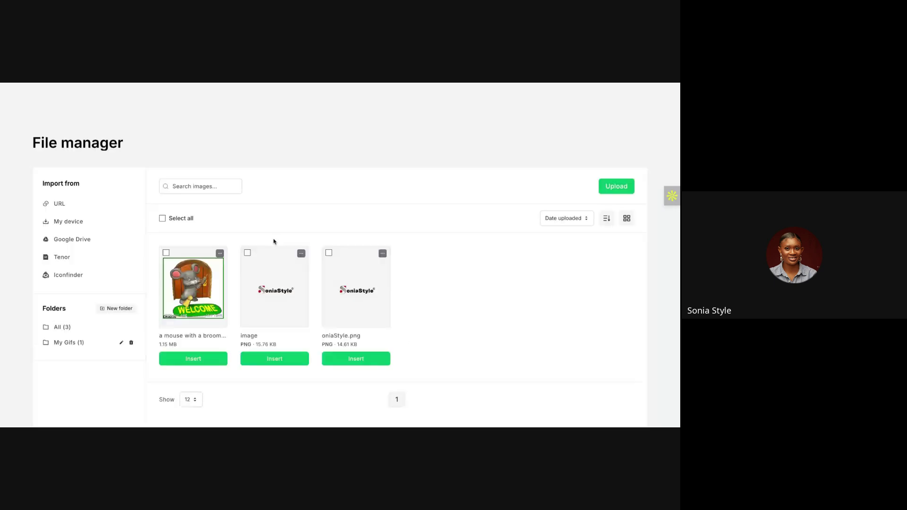
Open and close the image editor, then reinsert the mouse welcome GIF into the hero
left_click(288, 258)
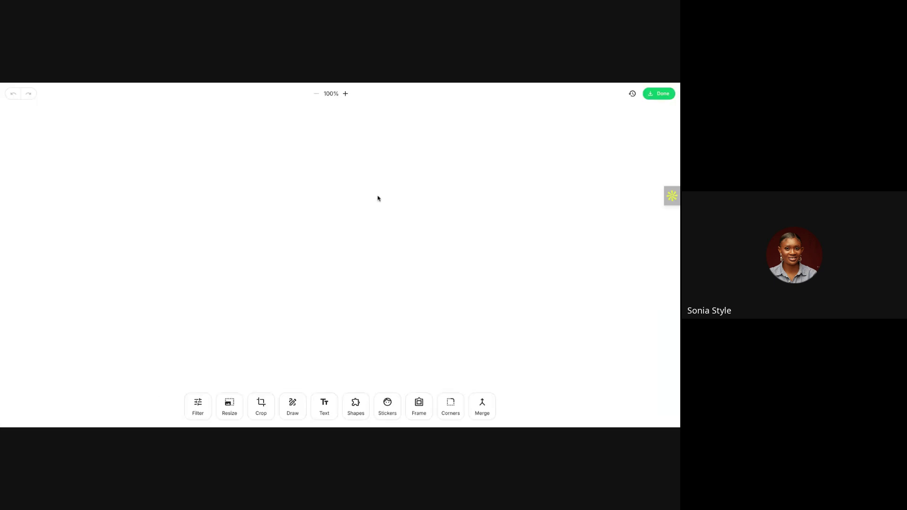
left_click(662, 94)
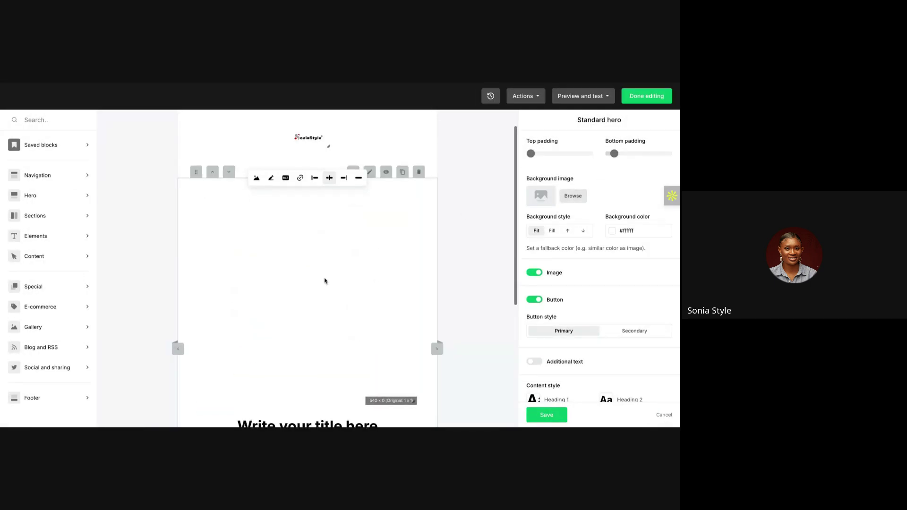
scroll(325, 281, "down", 3)
scroll(318, 244, "up", 4)
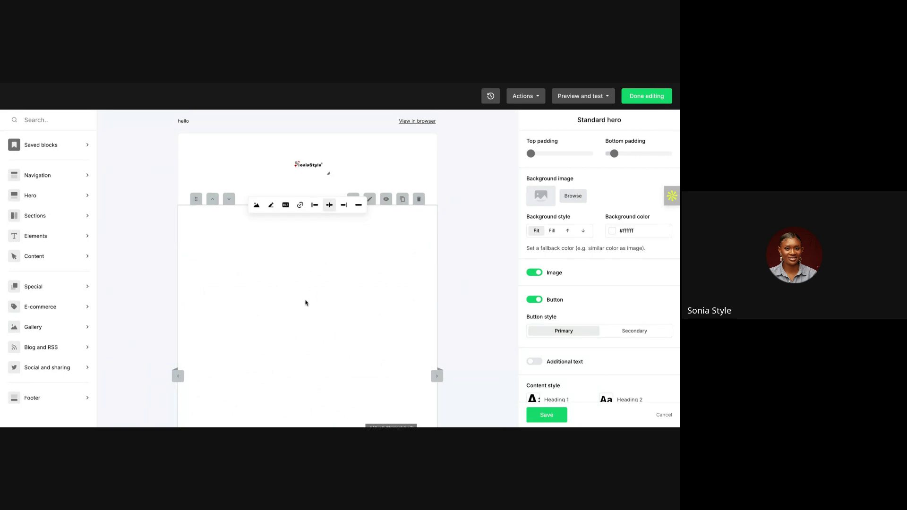
scroll(305, 303, "down", 3)
scroll(306, 270, "up", 4)
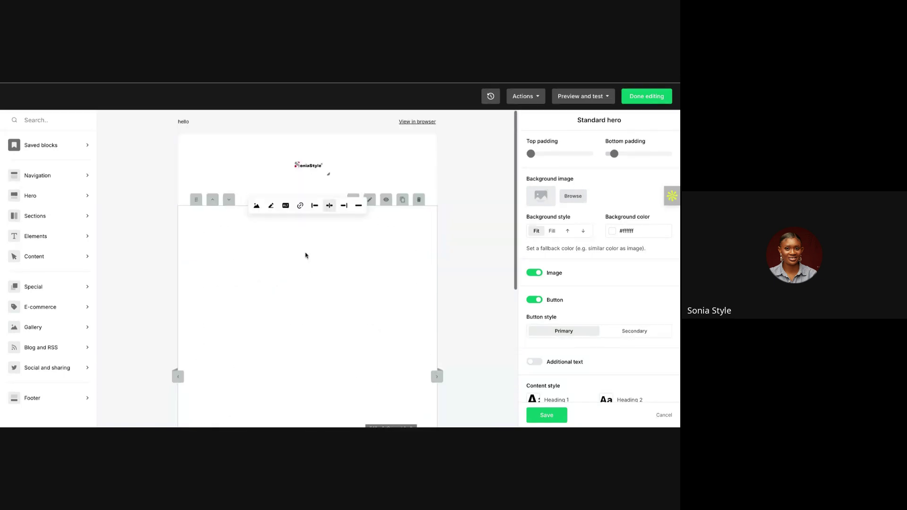
scroll(269, 334, "down", 1)
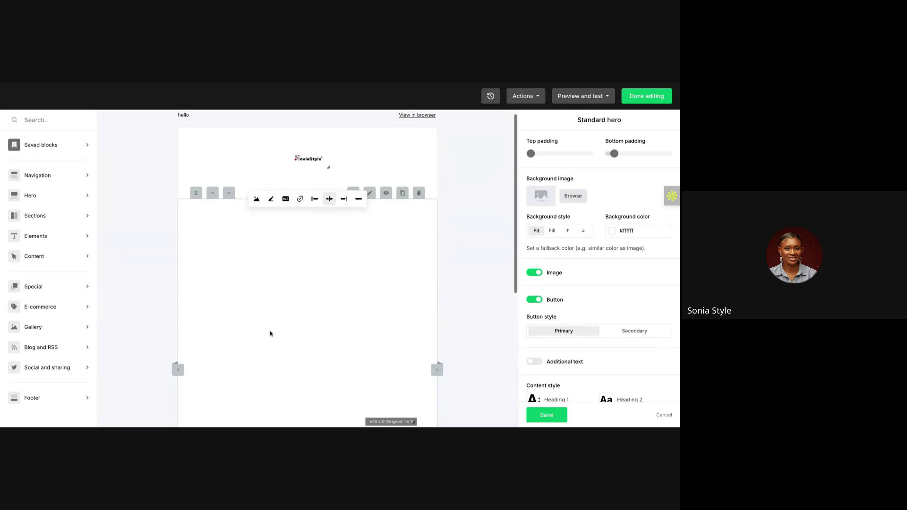
left_click(255, 202)
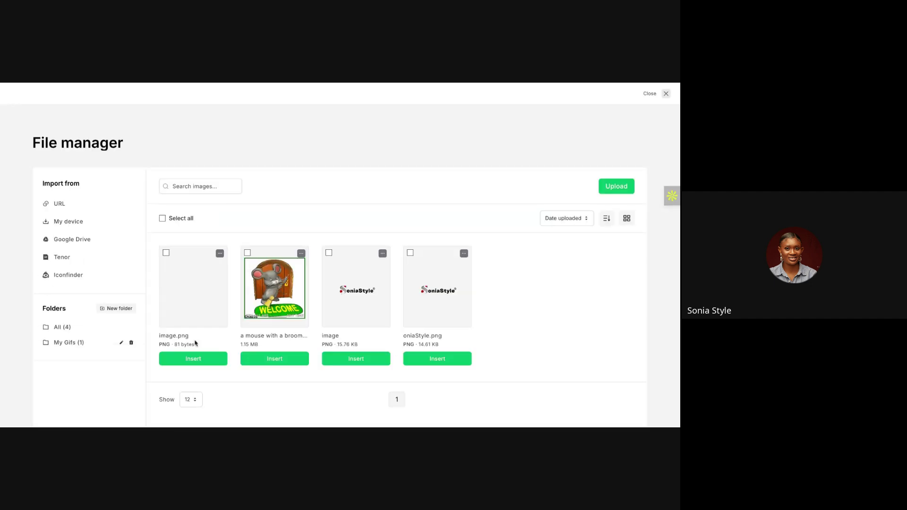
left_click(273, 359)
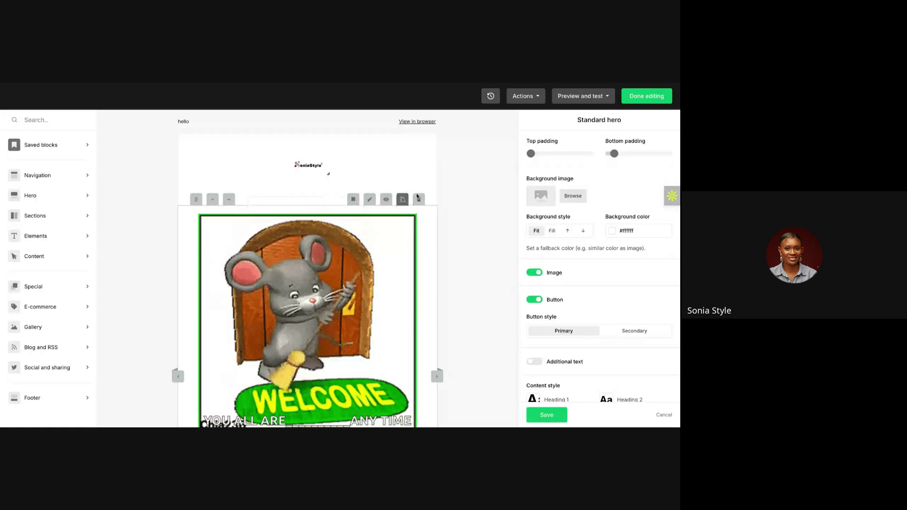
Click into the hero's 'Write your title here' placeholder and switch to the ChatGPT draft
scroll(386, 264, "down", 5)
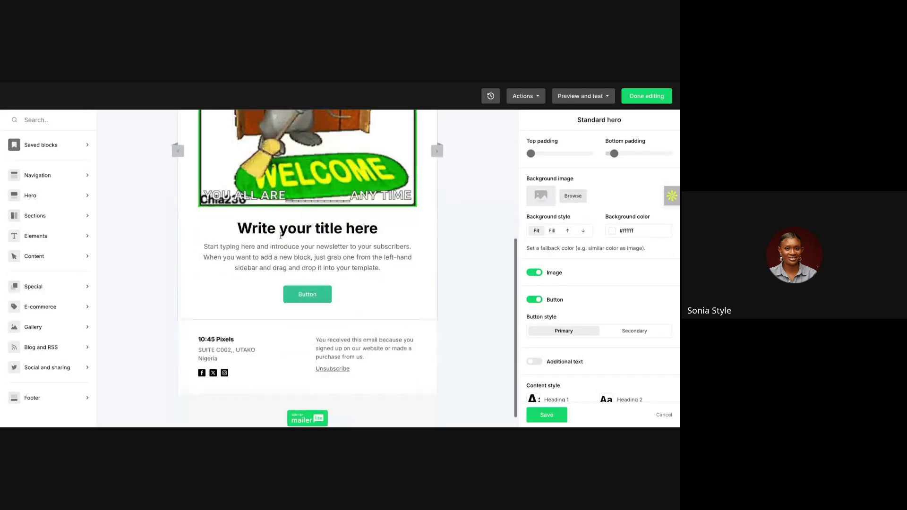
left_click(273, 231)
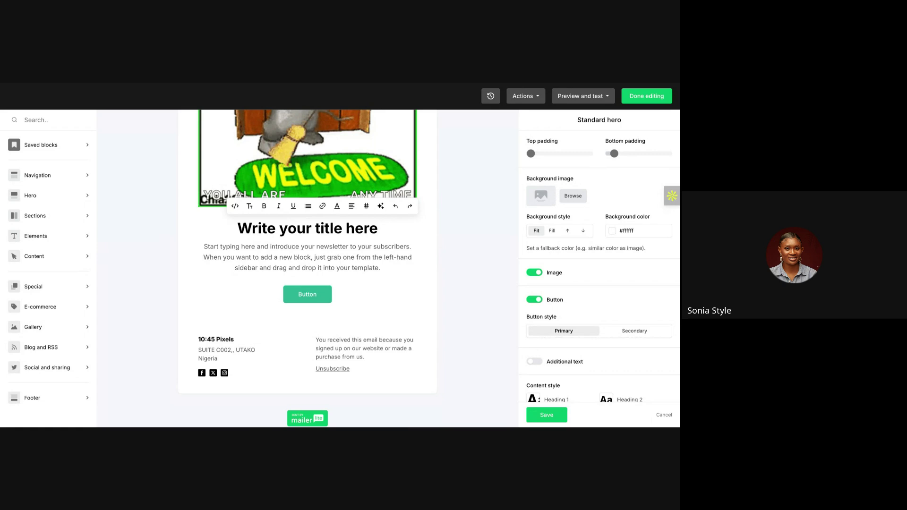
key("ctrl+Tab")
Copy 'Welcome to Project 20K' from the ChatGPT welcome email and return to MailerLite
scroll(304, 327, "down", 3)
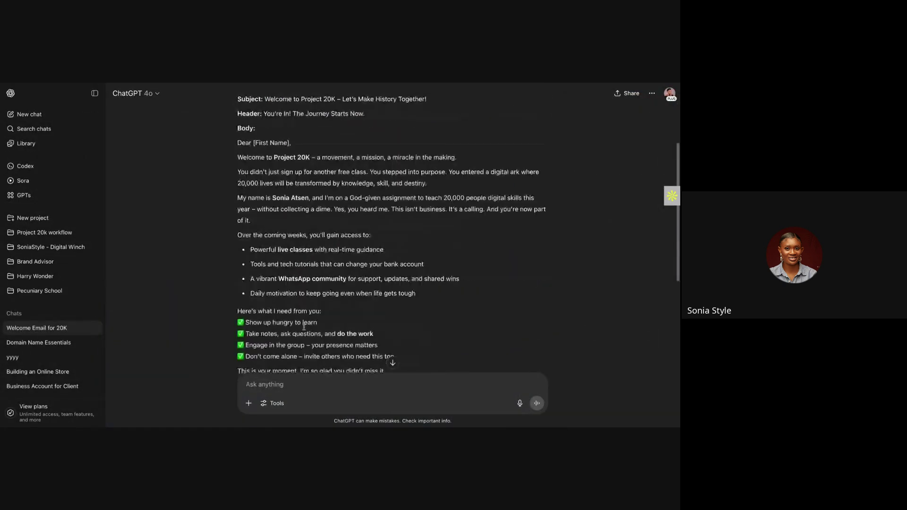
scroll(304, 327, "down", 5)
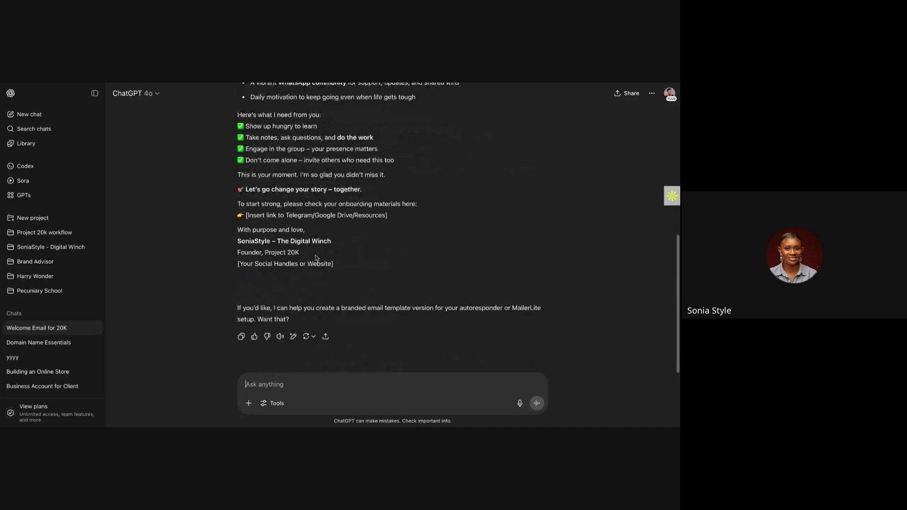
scroll(317, 258, "up", 8)
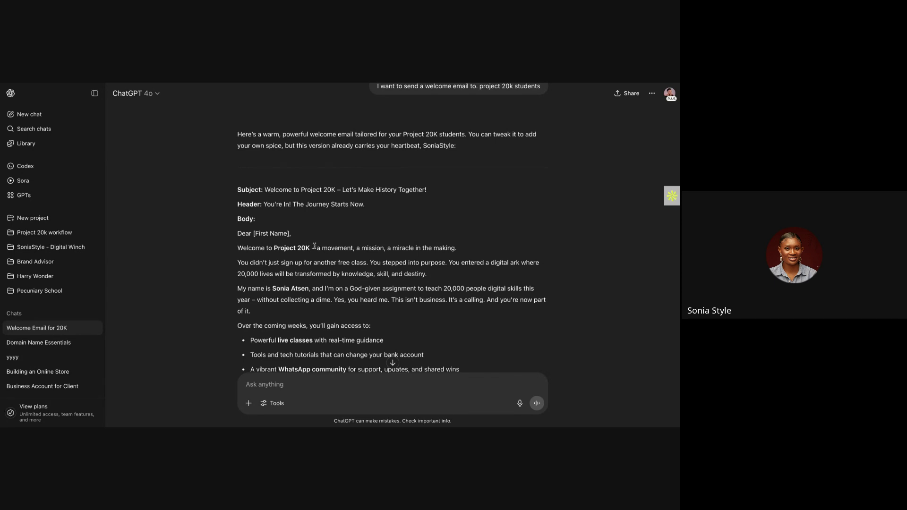
left_click_drag(311, 247, 235, 254)
key("ctrl+c")
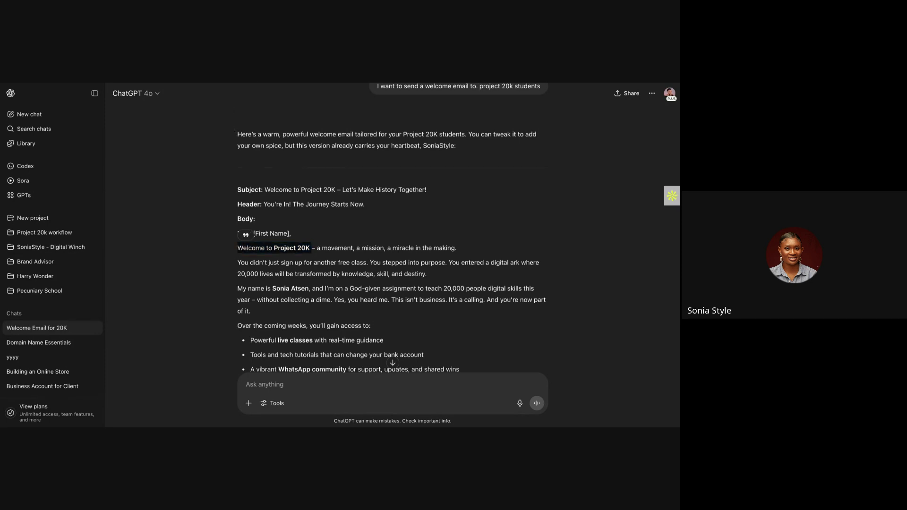
key("ctrl+Tab")
Replace the placeholder hero title with 'Welcome to Project 20K' and make it bold
left_click(282, 229)
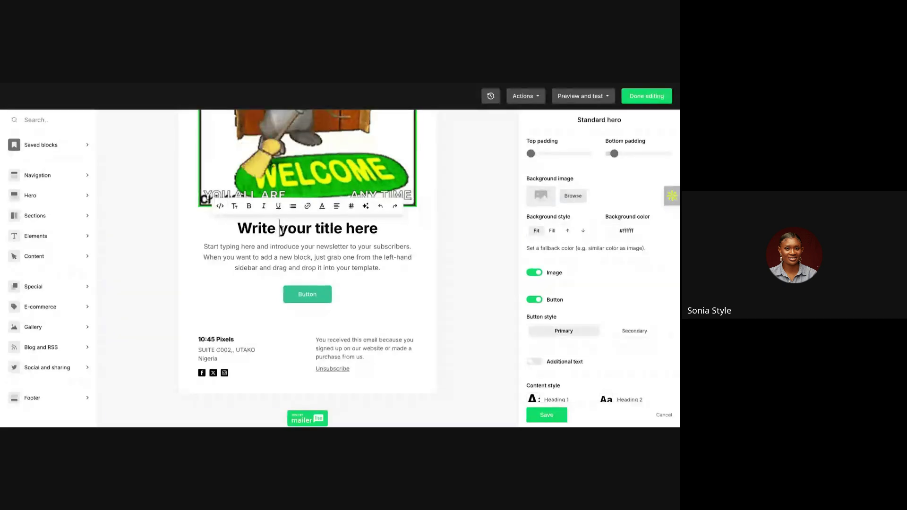
triple_click(303, 232)
left_click(310, 233)
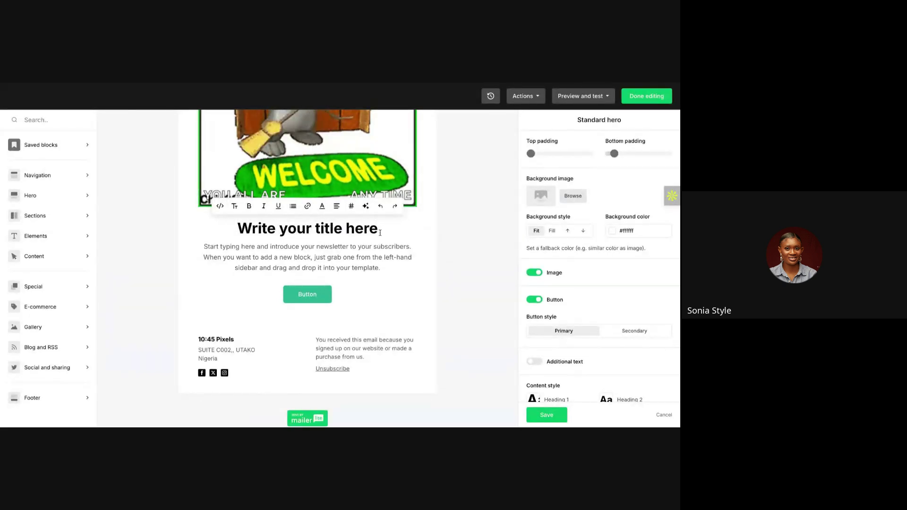
left_click(379, 231)
key("BackSpace")
key("BackSpace")
key("BackSpace")
key("BackSpace")
key("BackSpace")
key("BackSpace")
key("BackSpace")
key("BackSpace")
key("BackSpace")
key("BackSpace")
key("BackSpace")
key("BackSpace")
key("BackSpace")
key("BackSpace")
key("BackSpace")
key("BackSpace")
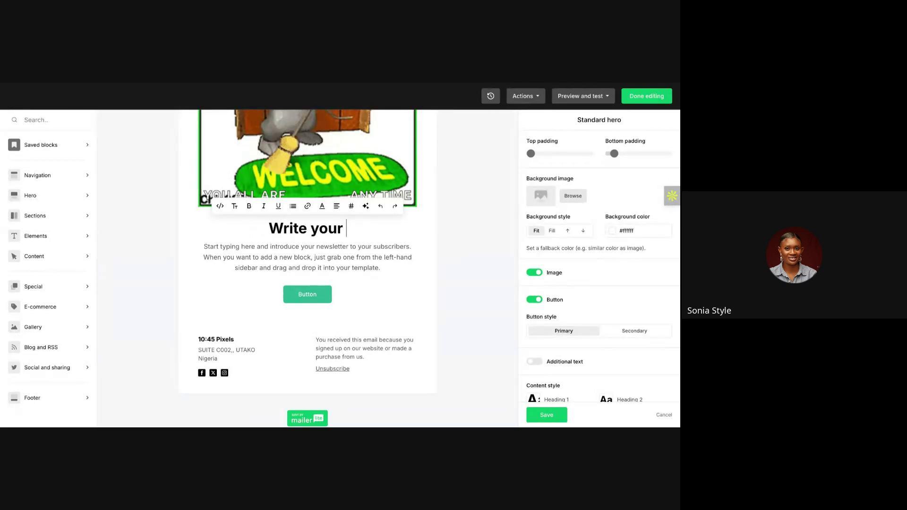
key("BackSpace")
key("BackSpace")
key("BackSpace")
key("BackSpace")
key("BackSpace")
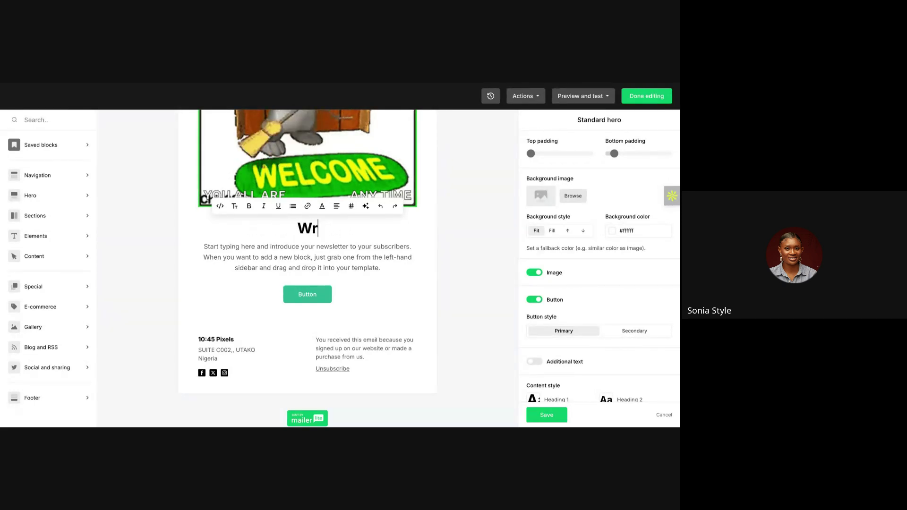
key("ctrl+v")
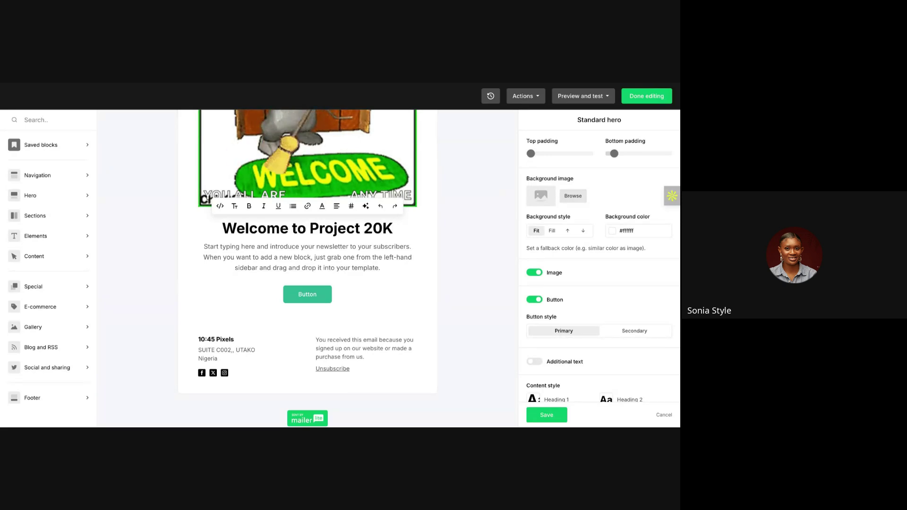
left_click(646, 96)
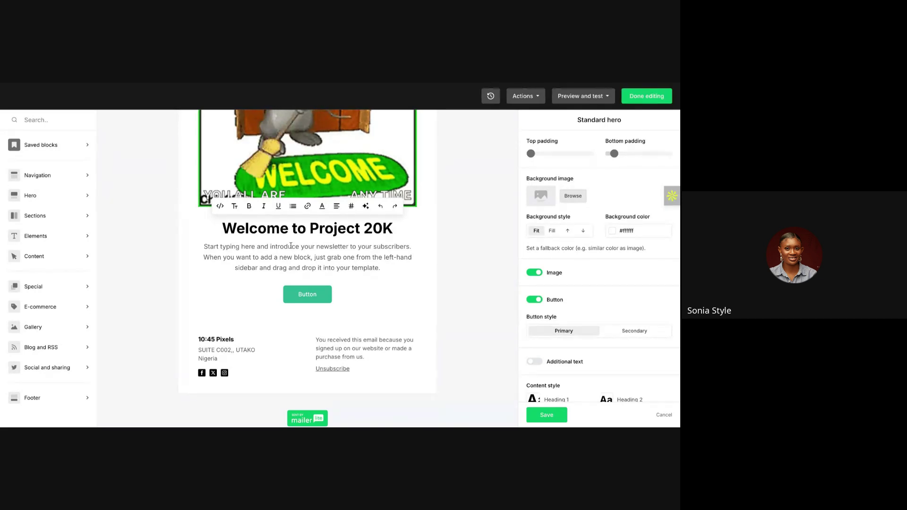
triple_click(277, 228)
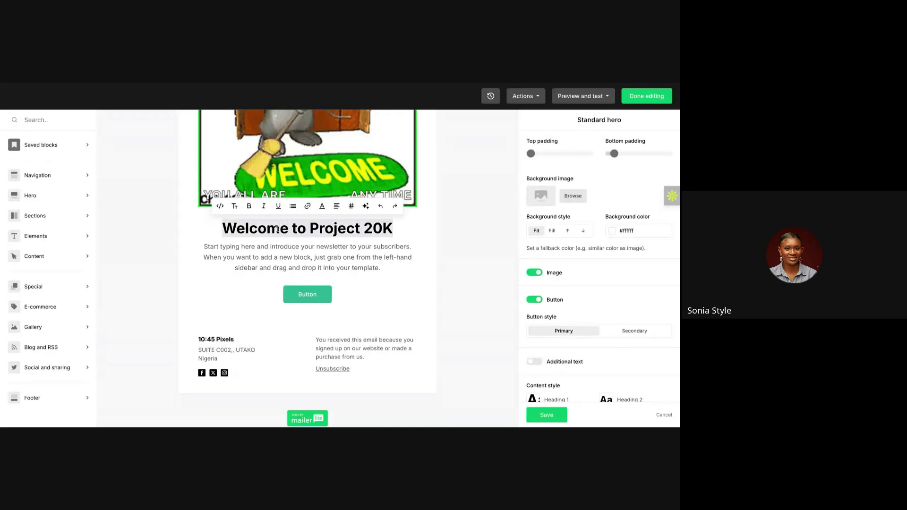
left_click(251, 206)
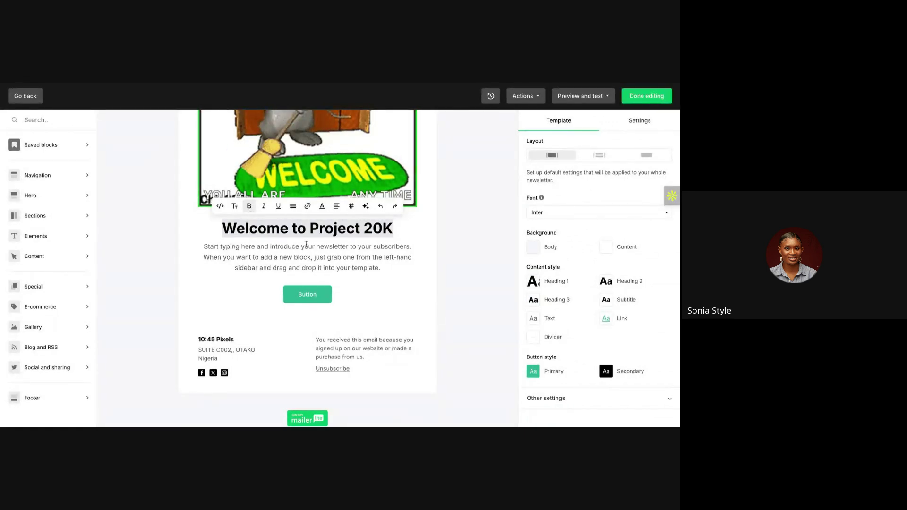
Switch the email template font to Helvetica
scroll(346, 247, "up", 2)
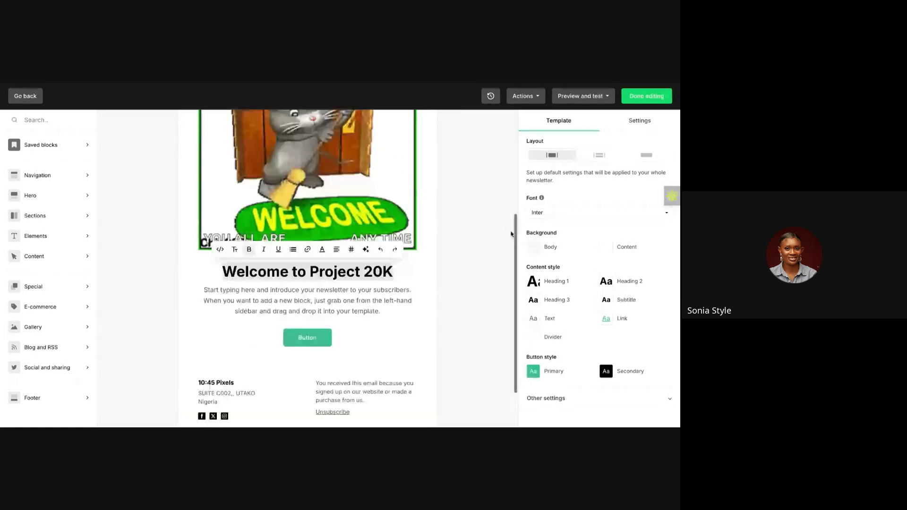
scroll(512, 234, "up", 2)
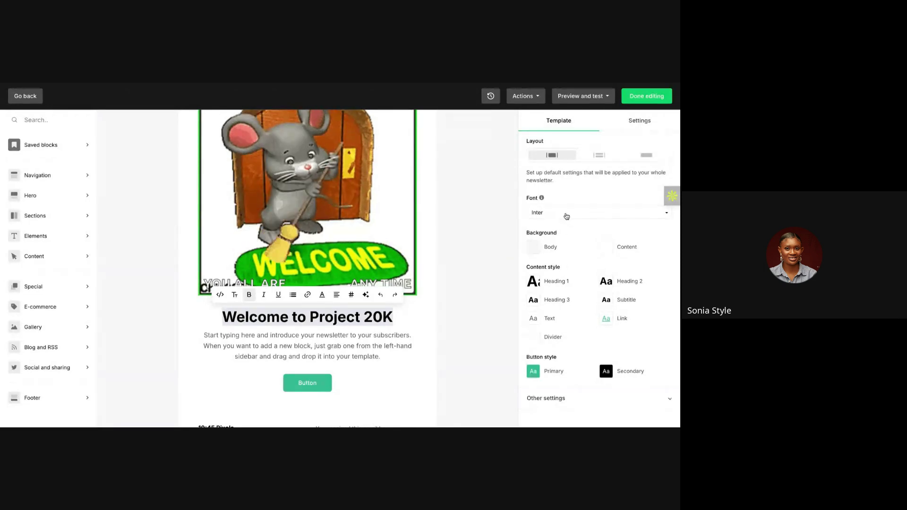
left_click(567, 213)
left_click(557, 261)
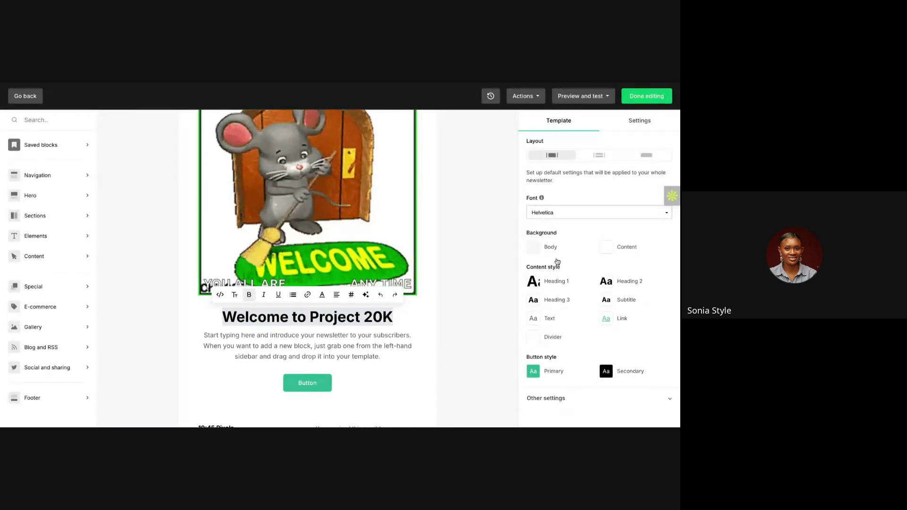
left_click(321, 321)
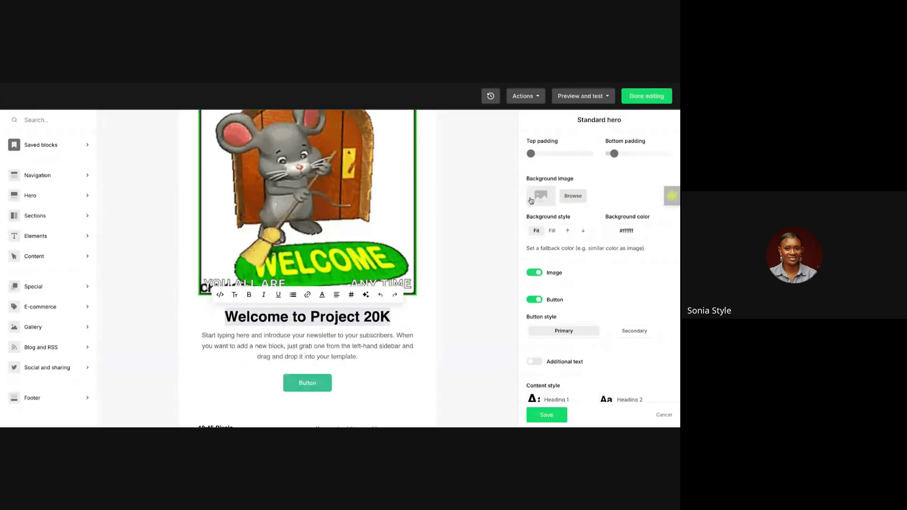
Select the 'Welcome to Project 20K' heading and apply Heading 1 from the text style list
scroll(560, 279, "down", 1)
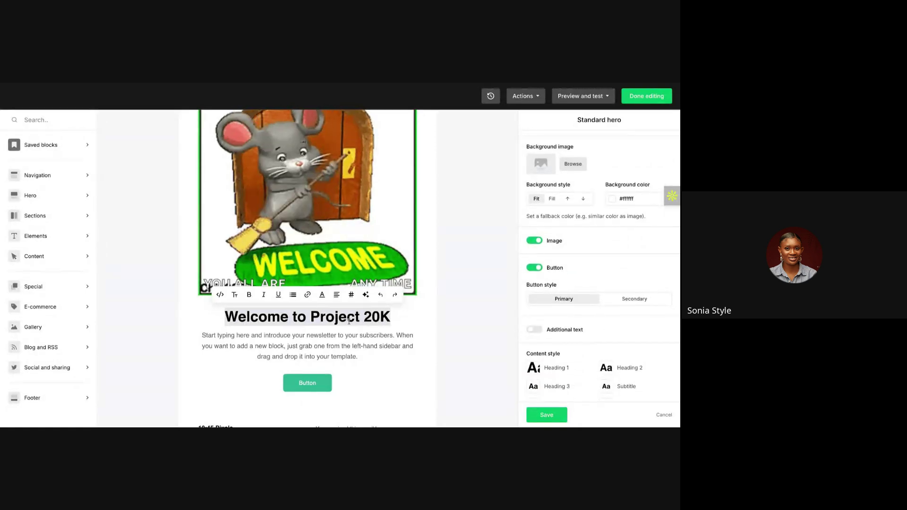
scroll(566, 258, "up", 1)
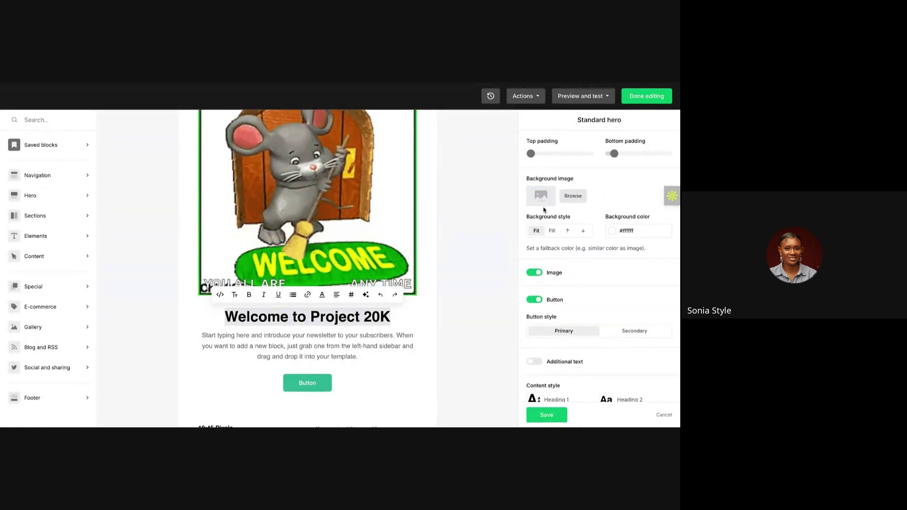
scroll(562, 236, "down", 4)
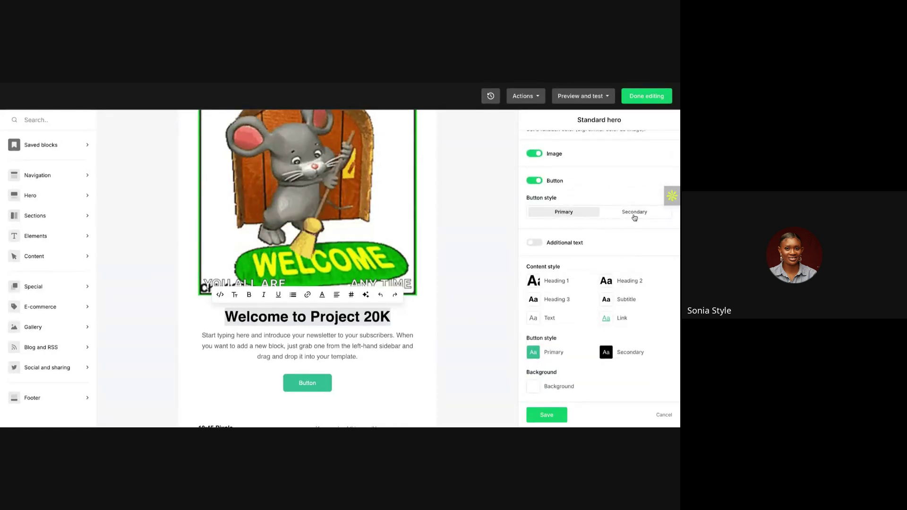
scroll(555, 246, "up", 4)
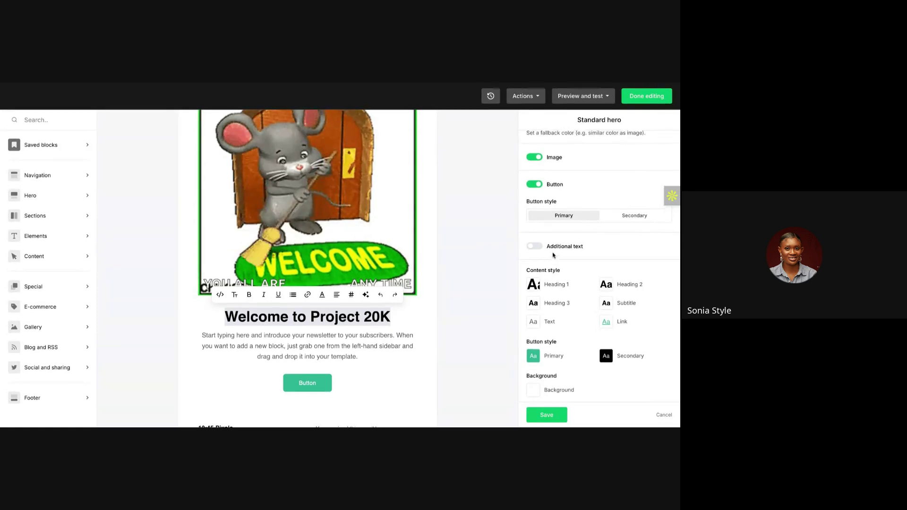
left_click(388, 318)
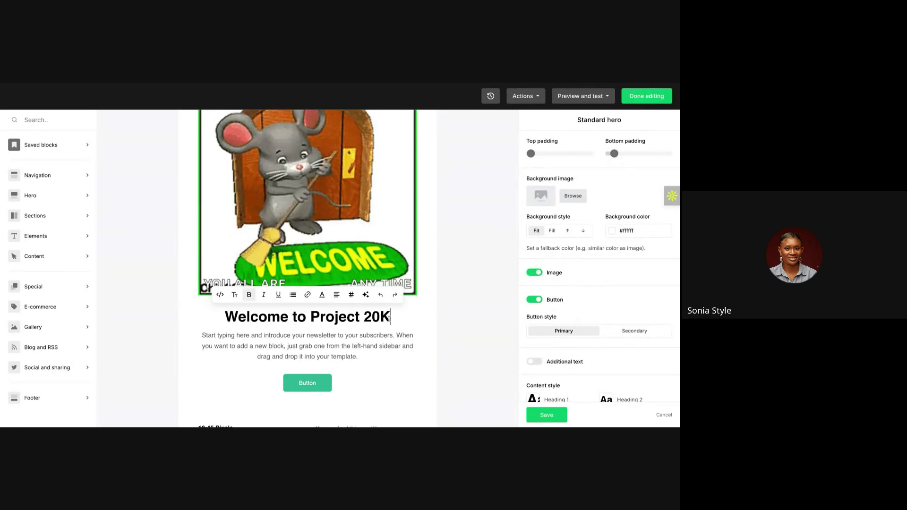
triple_click(390, 319)
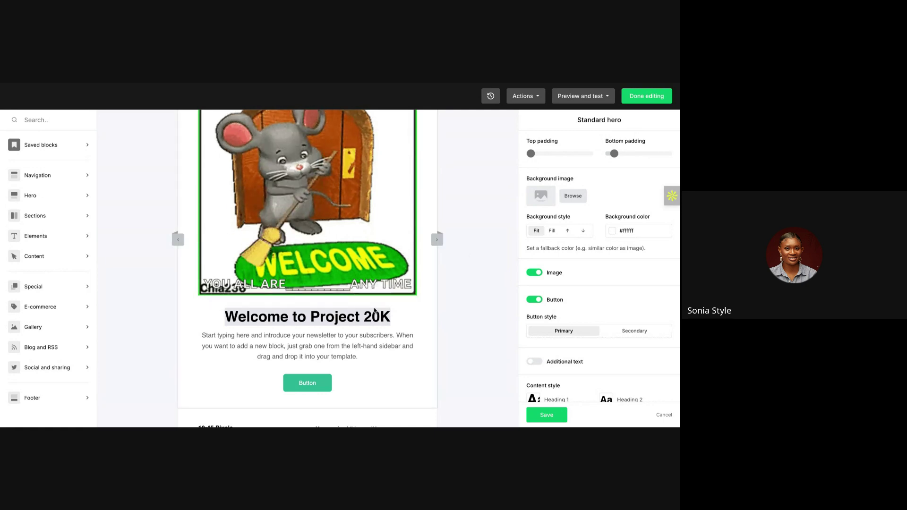
mouse_move(354, 316)
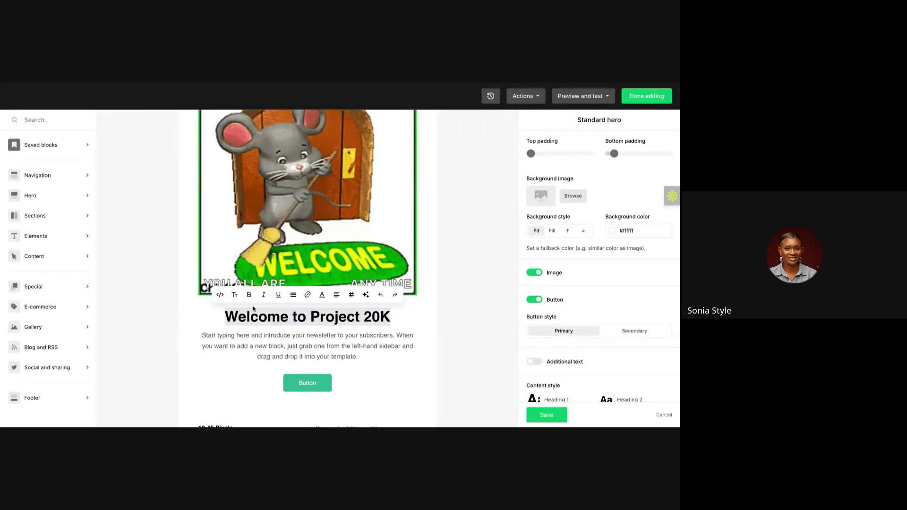
left_click(235, 295)
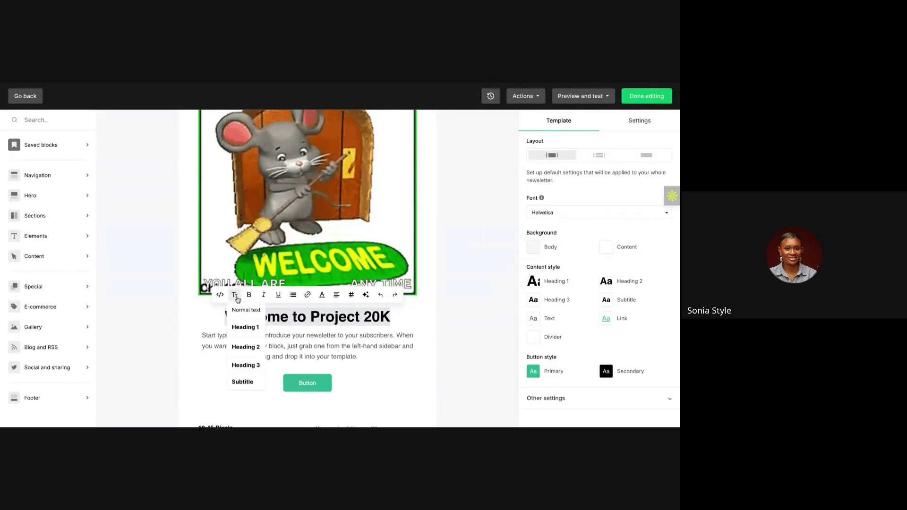
left_click(235, 296)
left_click(277, 313)
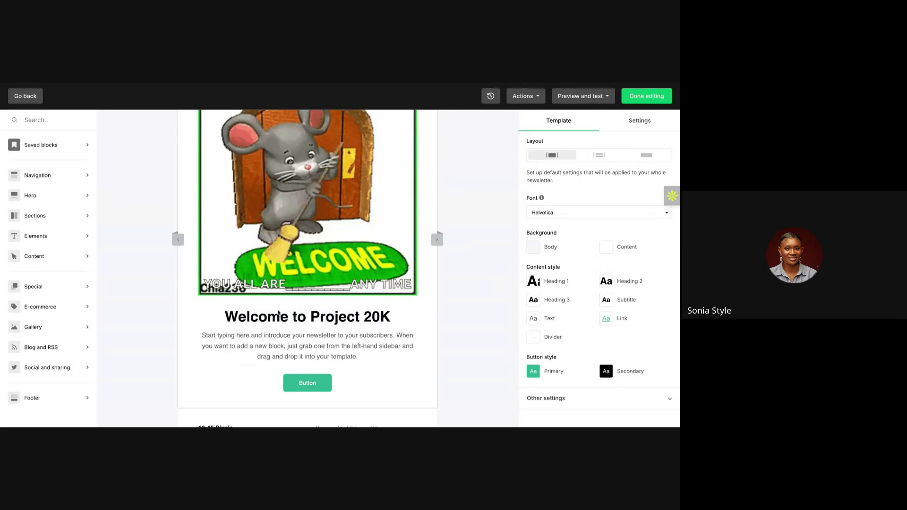
triple_click(277, 316)
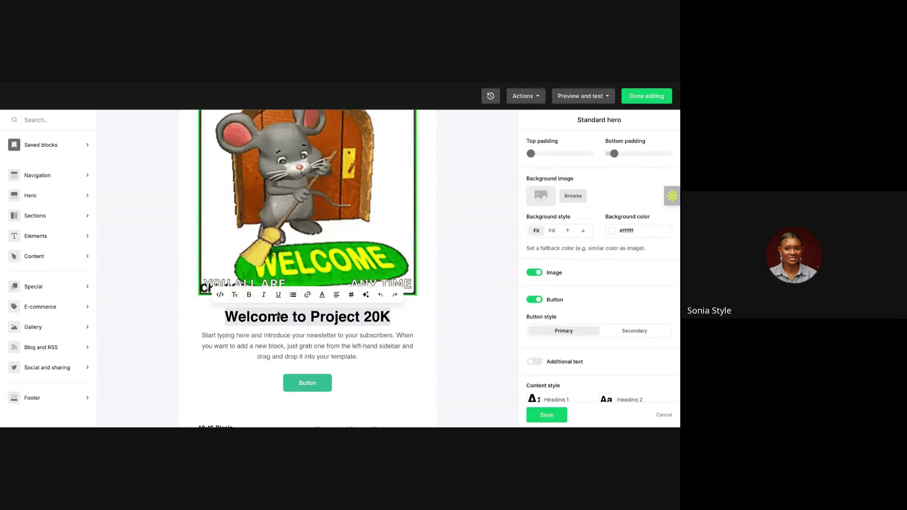
left_click(234, 296)
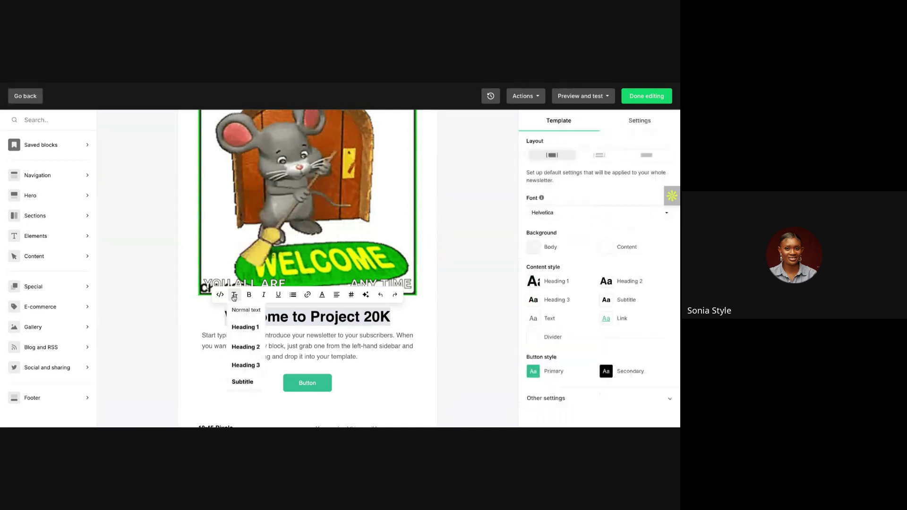
left_click(244, 327)
Set the welcome line to Normal text, then undo the format changes
scroll(261, 337, "down", 1)
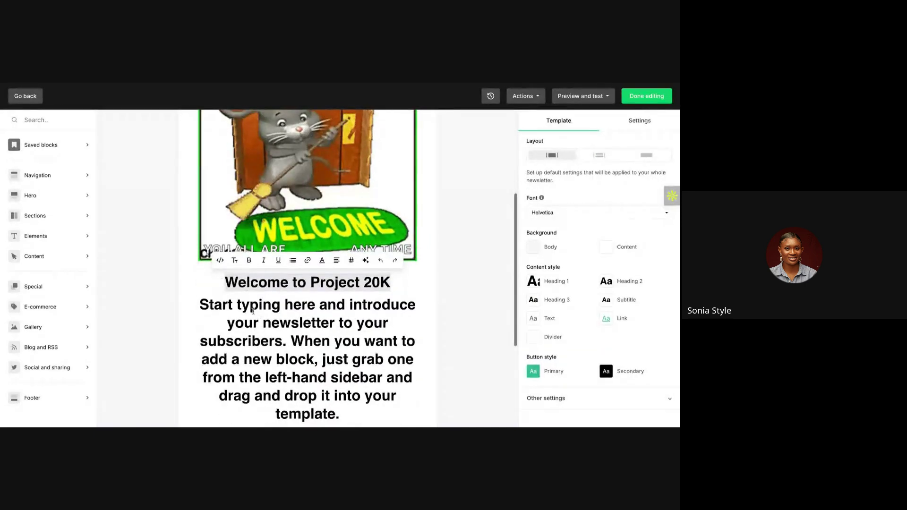
left_click(235, 261)
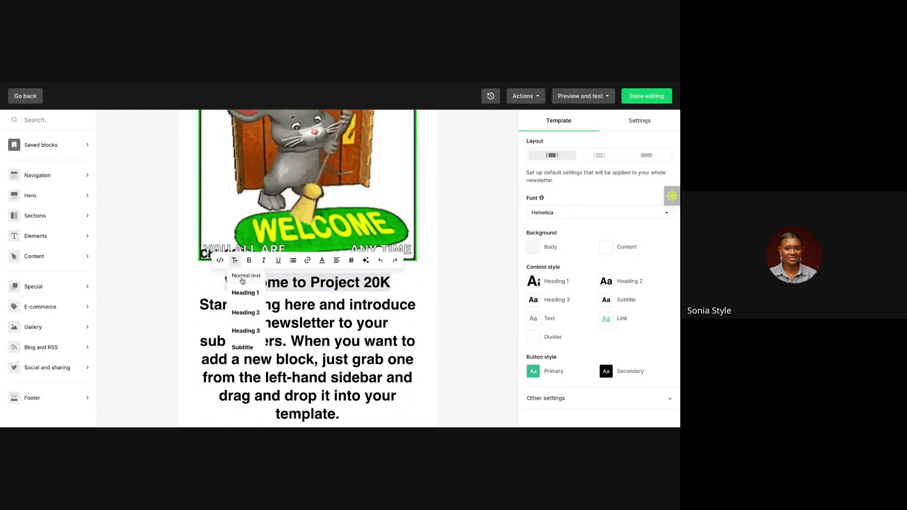
left_click(243, 276)
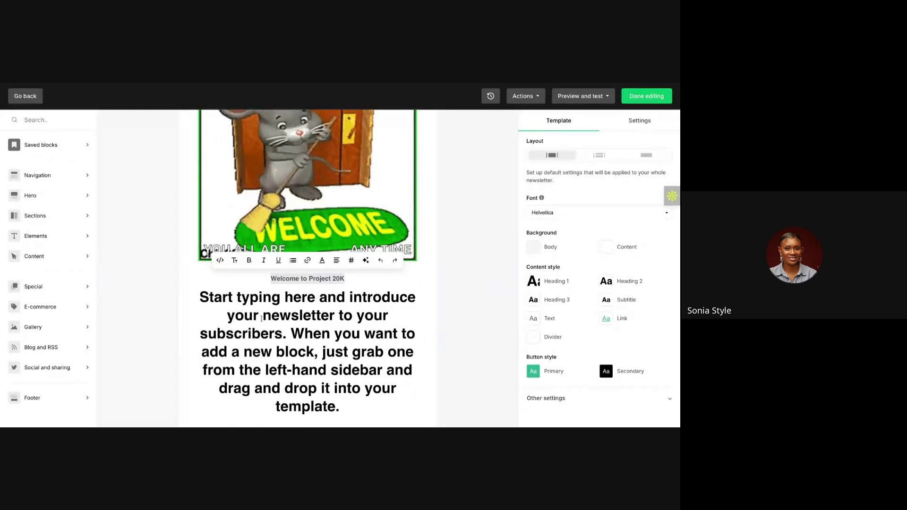
key("ctrl+z")
key("ctrl+z")
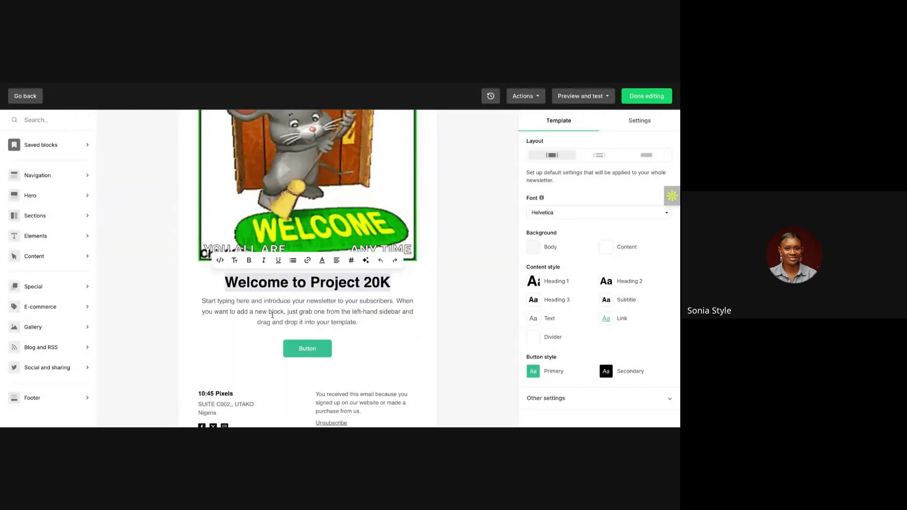
Try Heading 2 and Heading 3 on the welcome line, then set it back to Heading 1
left_click(273, 315)
triple_click(259, 283)
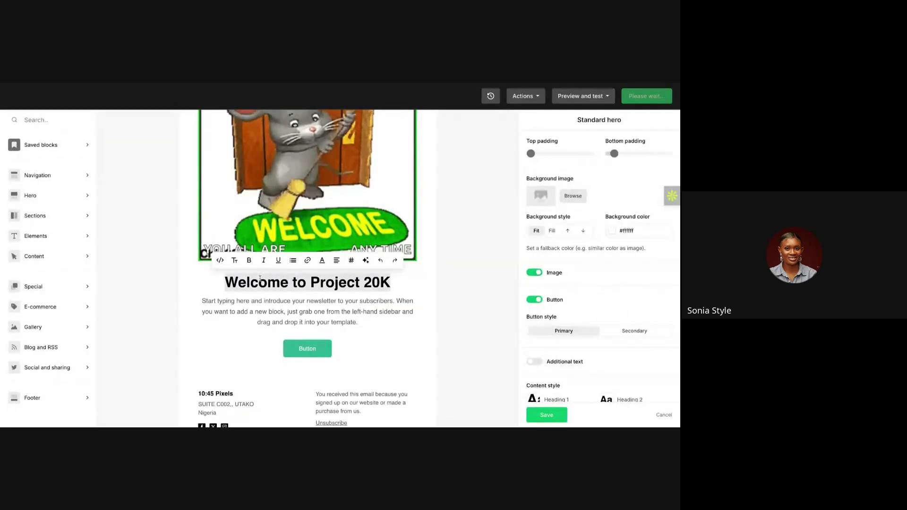
left_click(238, 263)
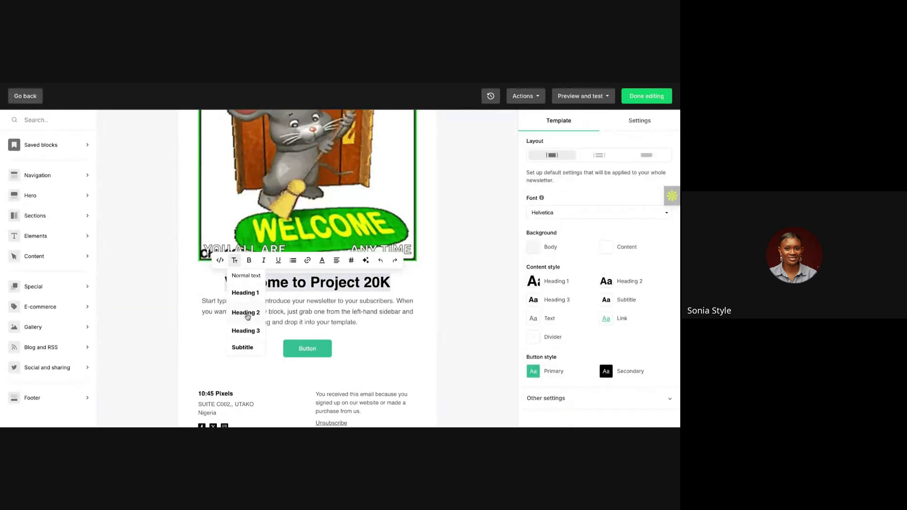
left_click(244, 293)
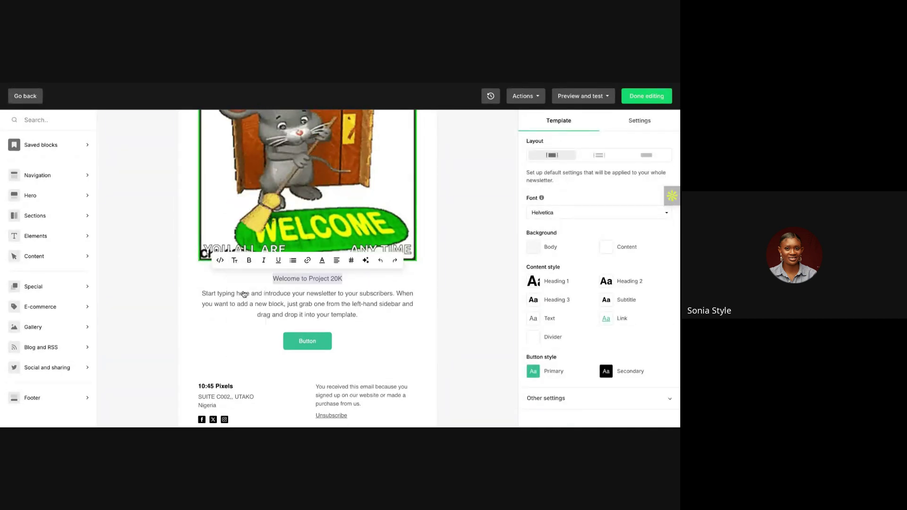
left_click(235, 260)
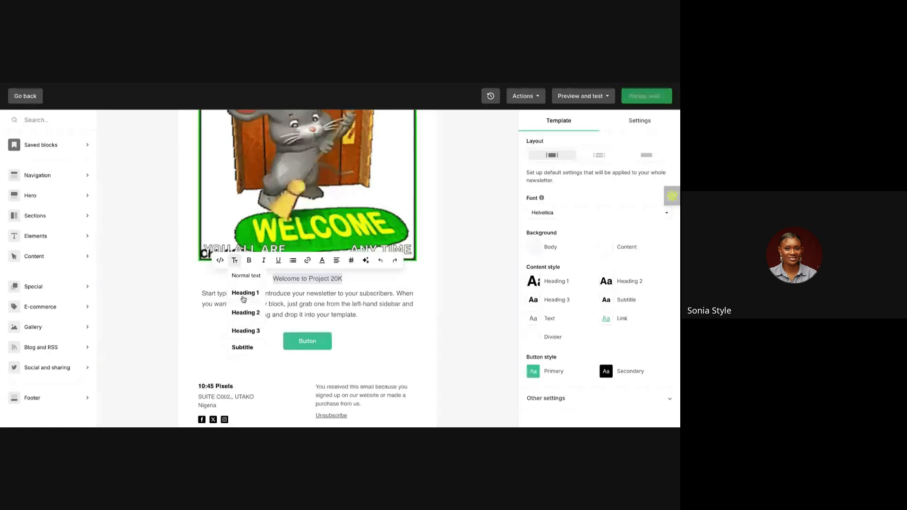
left_click(244, 312)
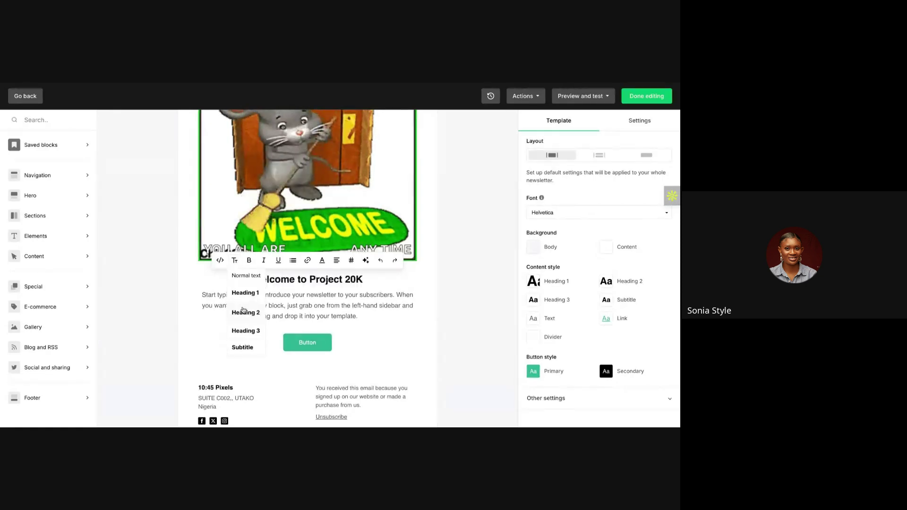
left_click(235, 260)
left_click(240, 330)
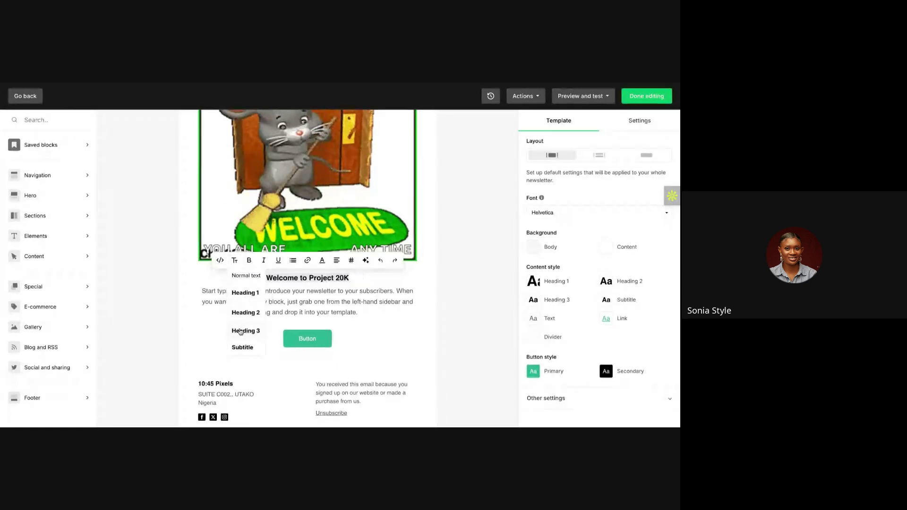
left_click(235, 261)
left_click(239, 293)
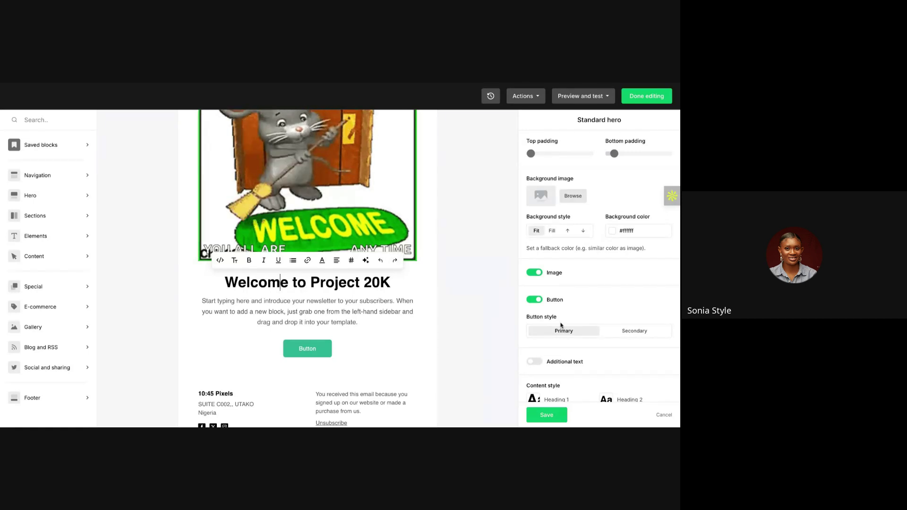
Check the Heading 3 style, then open Heading 1 style settings: Helvetica, #000000, size 36, bold
scroll(563, 331, "down", 3)
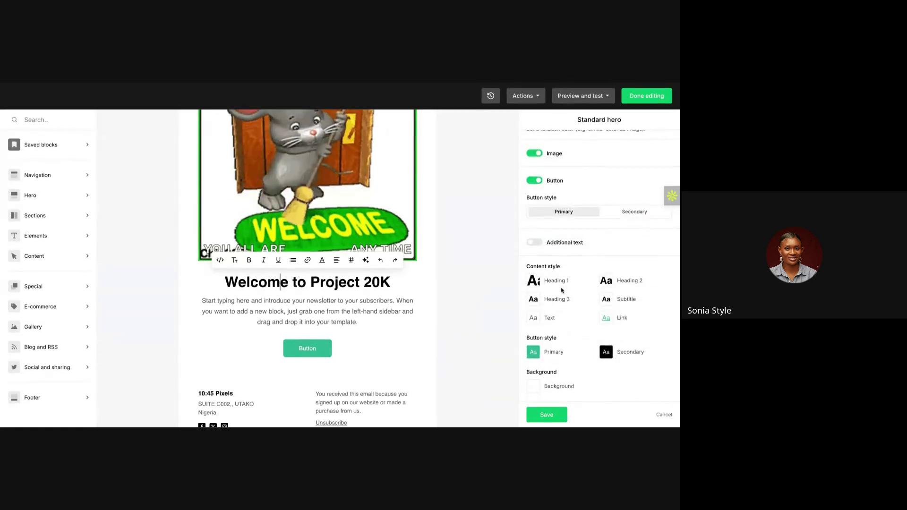
left_click(537, 304)
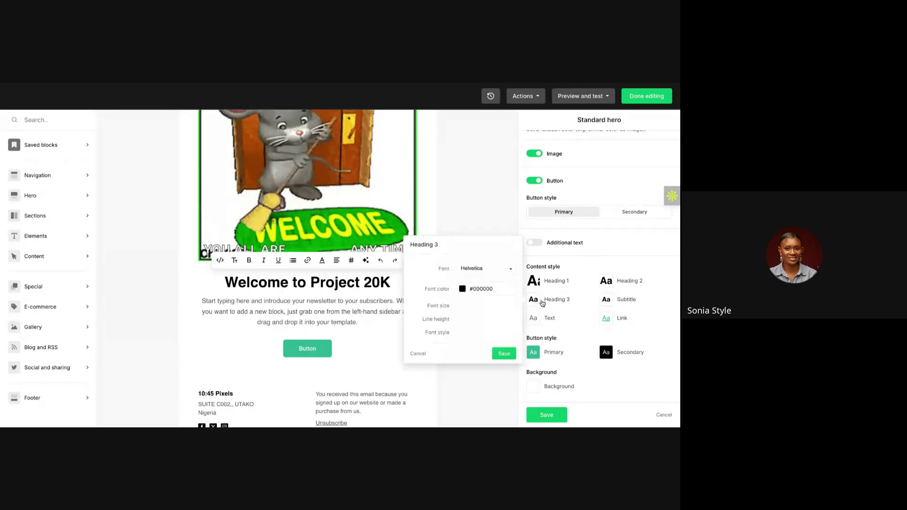
left_click(477, 274)
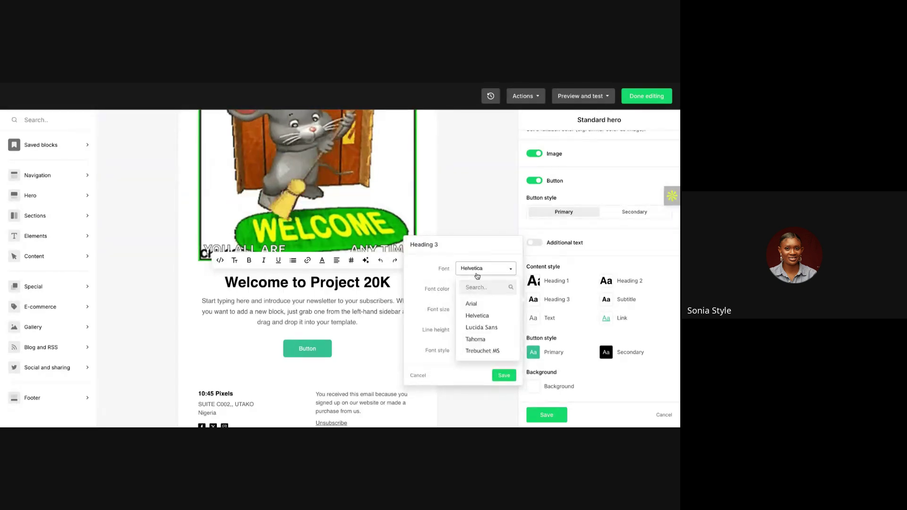
scroll(481, 330, "down", 1)
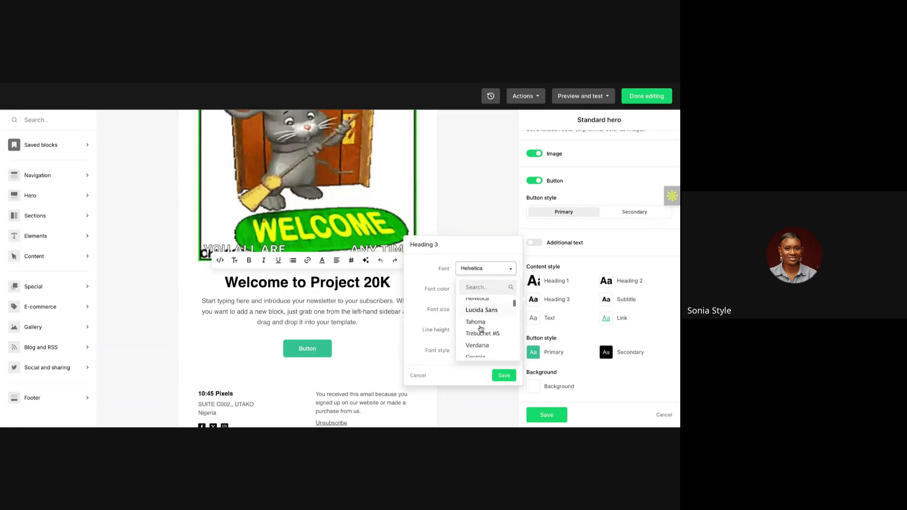
left_click(559, 265)
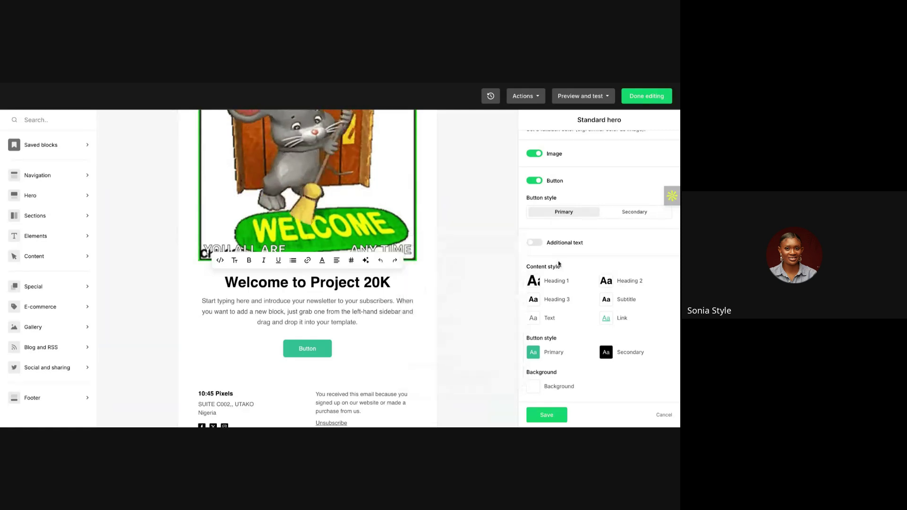
triple_click(285, 283)
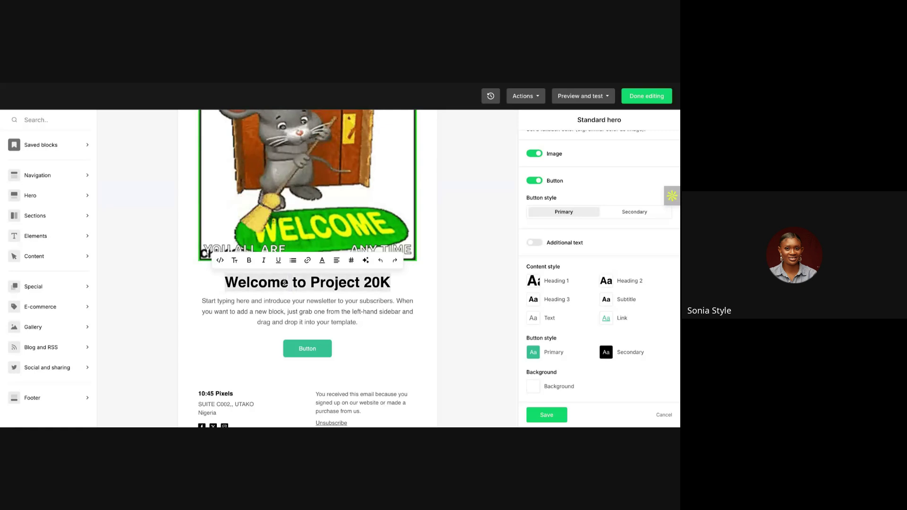
left_click(558, 286)
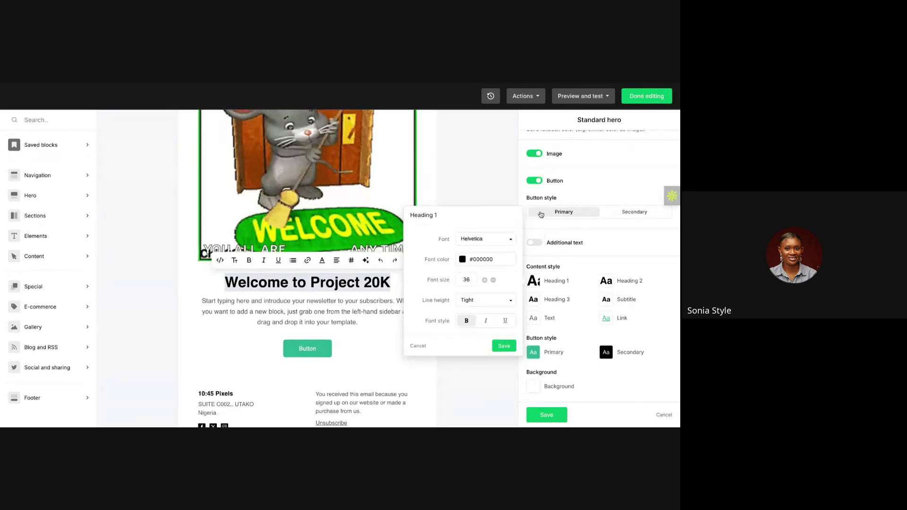
Set the Heading 1 font to Palatino Linotype and its colour to blue #007bff
scroll(571, 222, "up", 3)
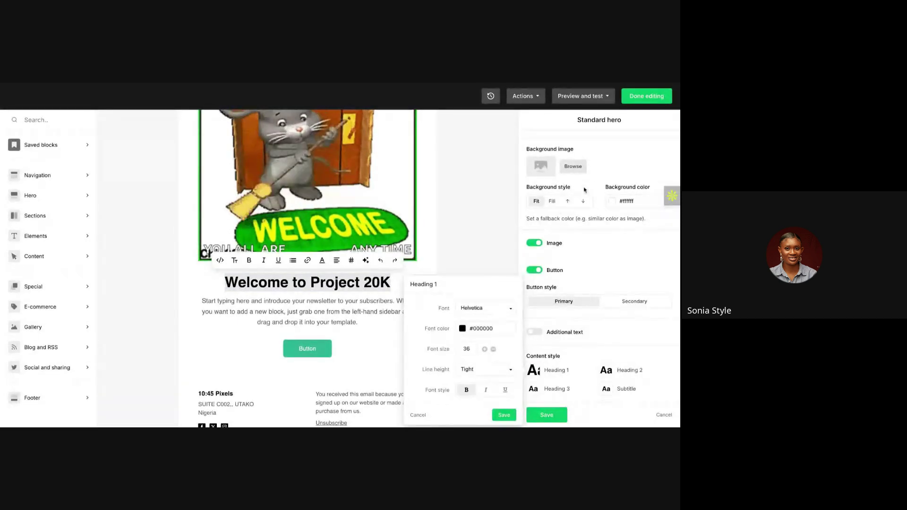
scroll(578, 238, "down", 3)
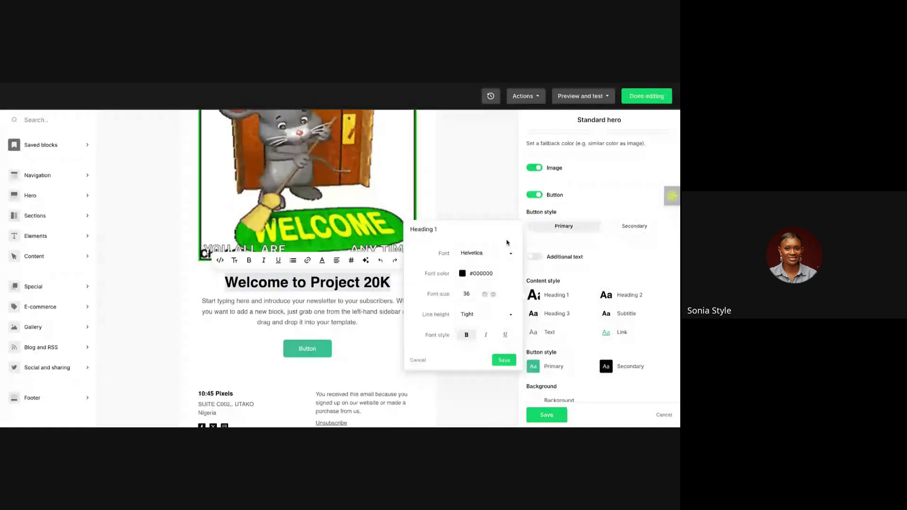
left_click(482, 254)
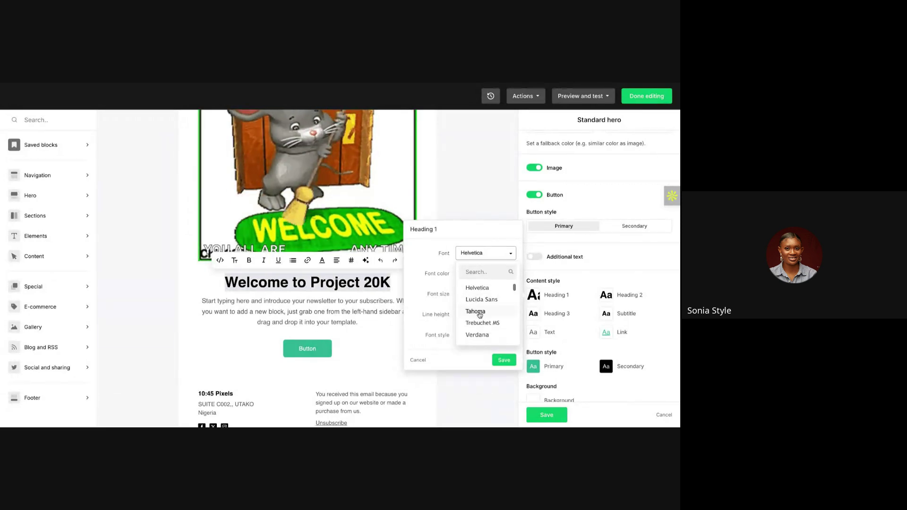
left_click(477, 323)
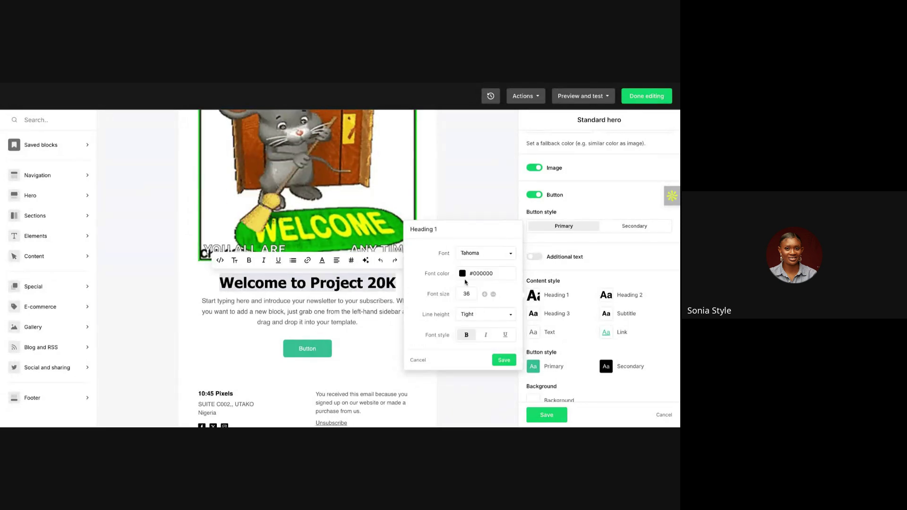
left_click(469, 258)
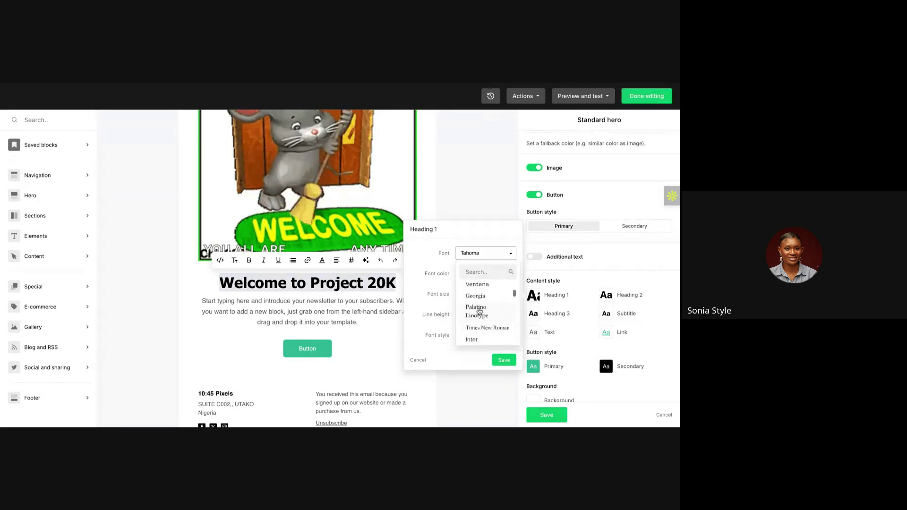
left_click(477, 311)
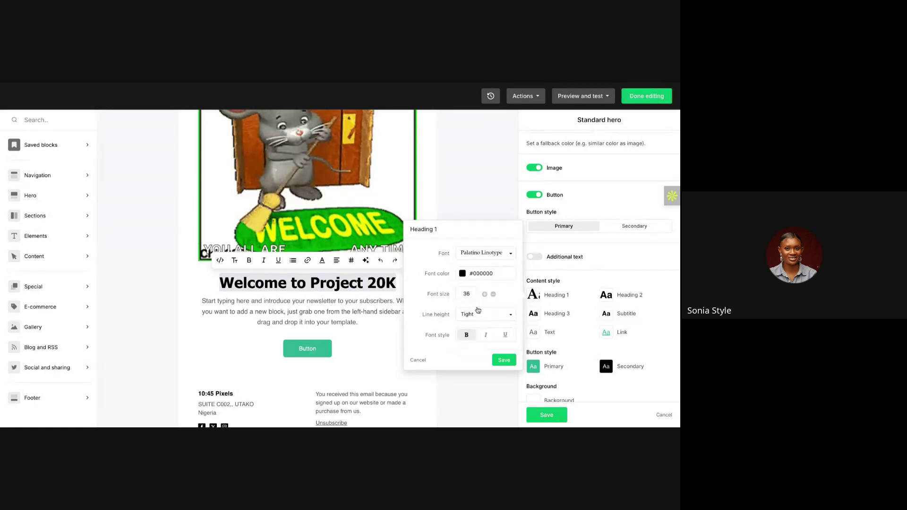
left_click(472, 274)
left_click(476, 317)
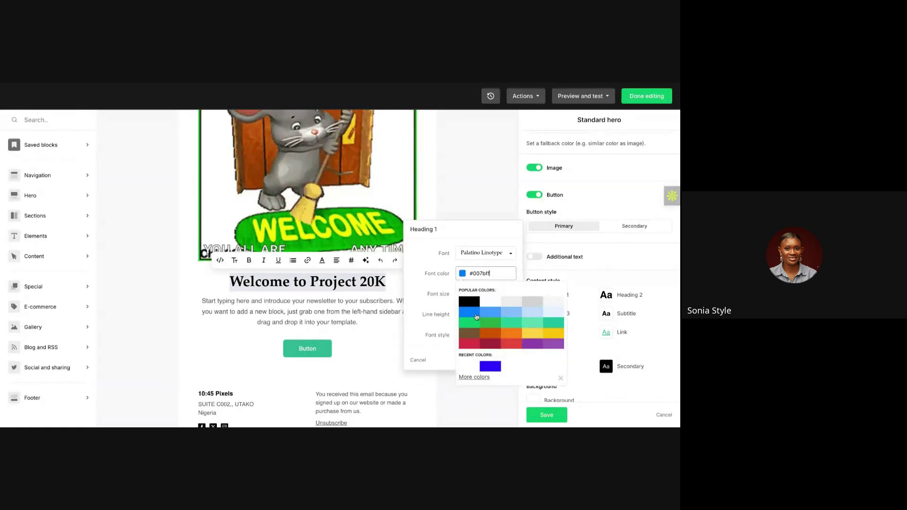
left_click(414, 330)
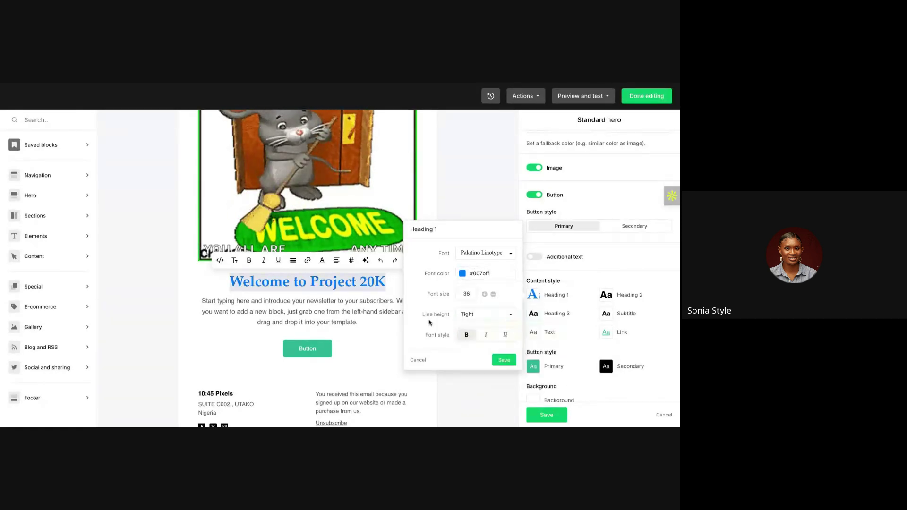
Reduce the Heading 1 size to 29 and set its line height to Normal
scroll(303, 339, "down", 3)
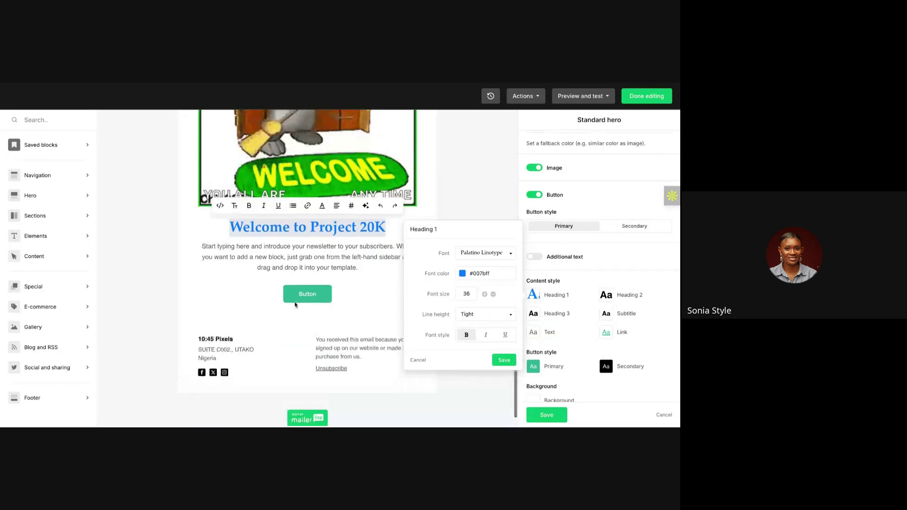
scroll(303, 293, "up", 5)
scroll(297, 293, "down", 5)
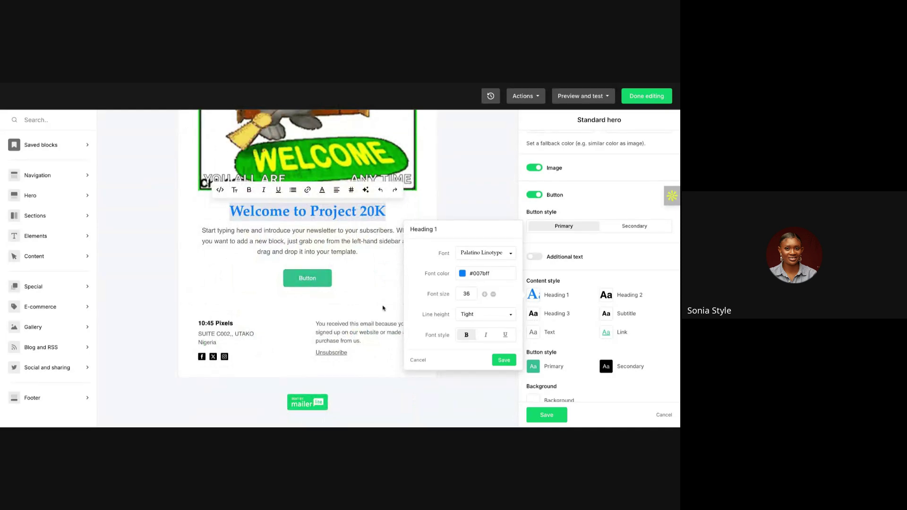
left_click(493, 294)
left_click(493, 294)
left_click(493, 294)
left_click(493, 294)
left_click(493, 295)
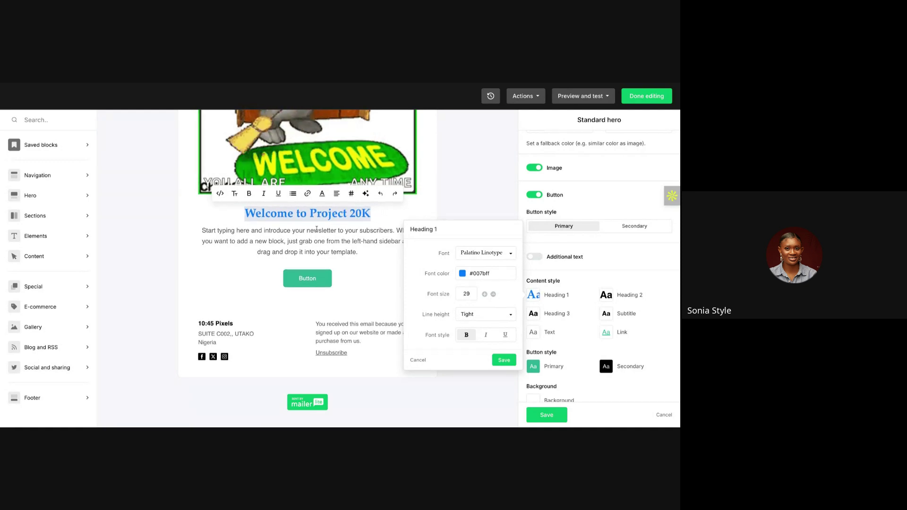
left_click(462, 318)
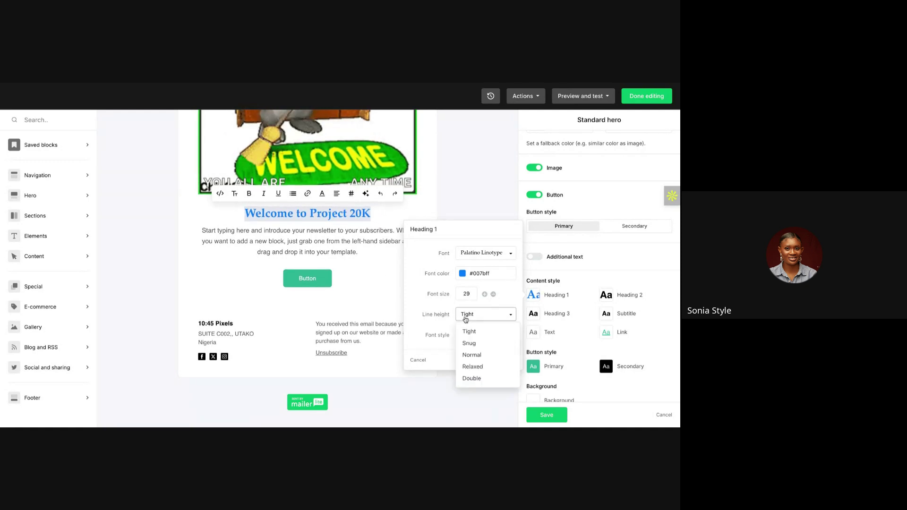
left_click(472, 343)
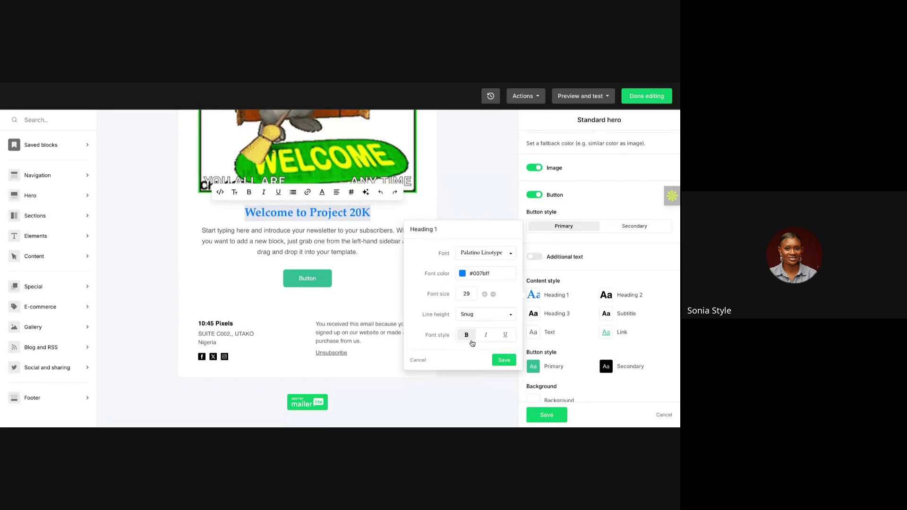
left_click(472, 317)
left_click(474, 356)
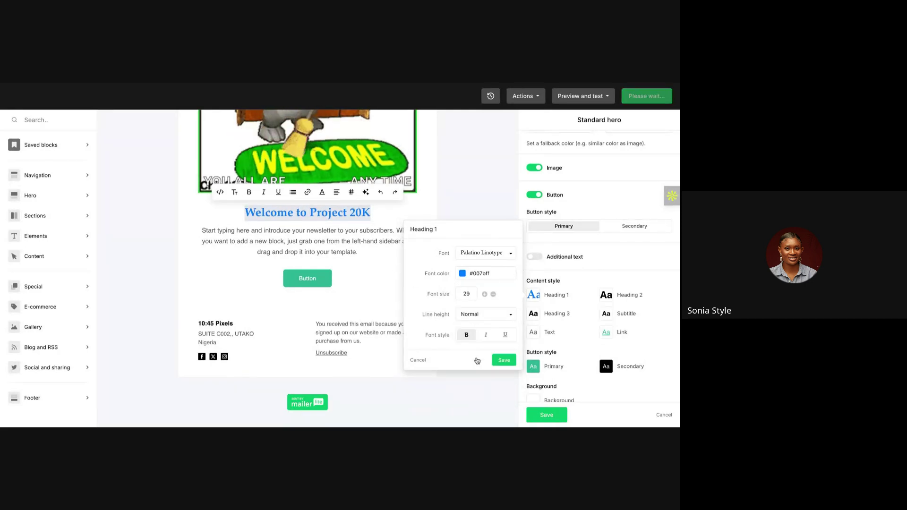
Try italic and underline on the heading, then leave only bold active
left_click(486, 335)
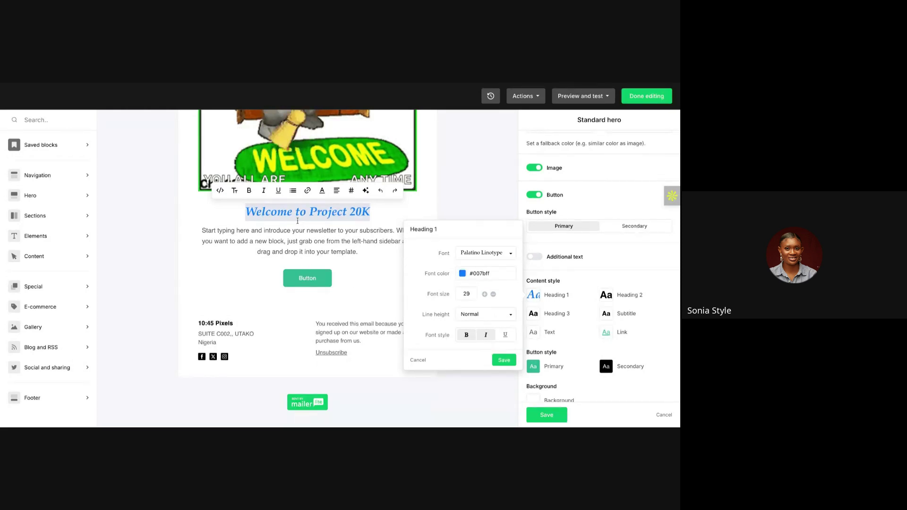
left_click(505, 335)
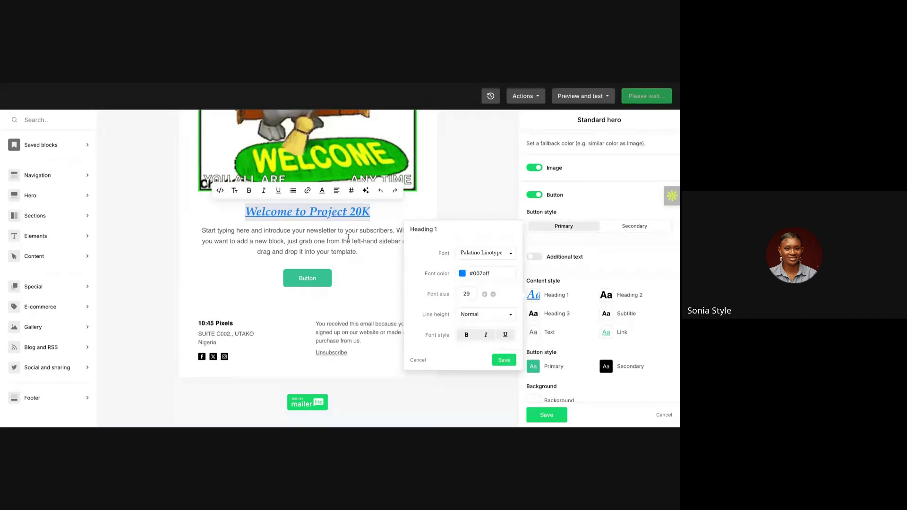
left_click(504, 335)
left_click(487, 336)
left_click(470, 336)
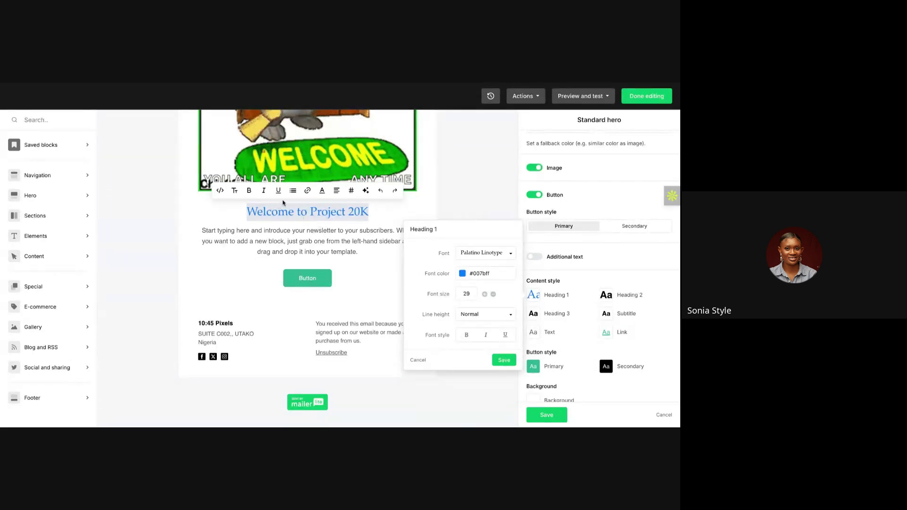
left_click(465, 337)
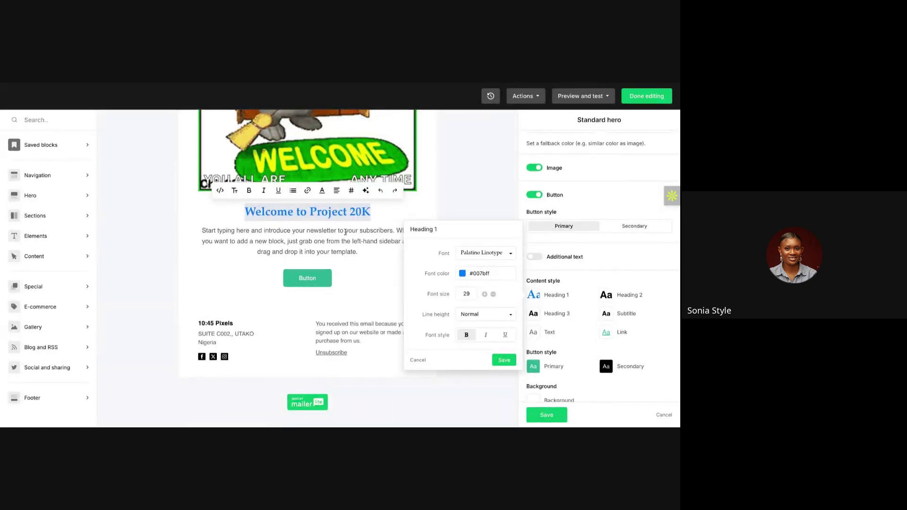
Save the Heading 1 style and paste the prepared welcome message over the placeholder paragraph
left_click(504, 359)
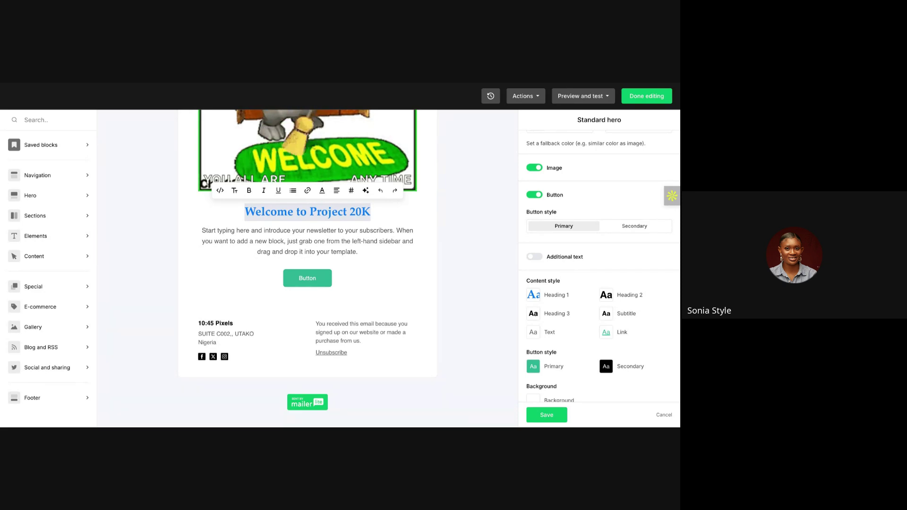
left_click(294, 245)
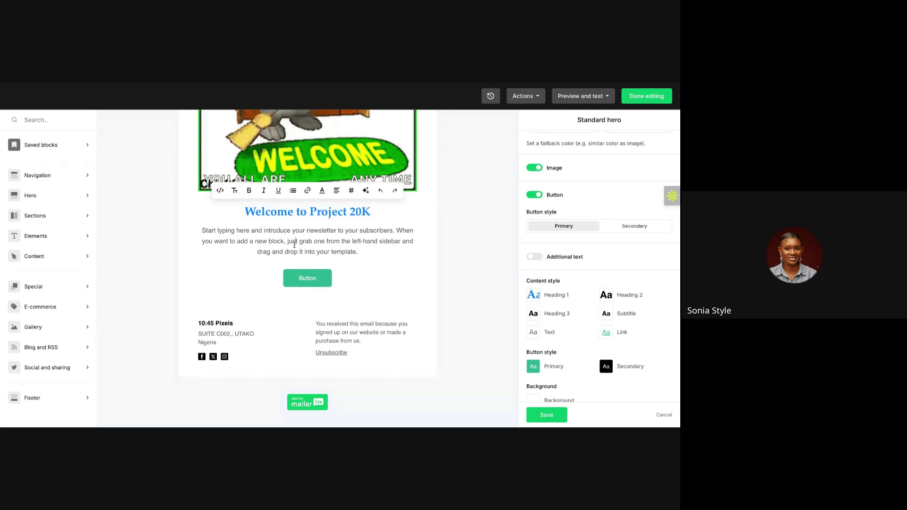
left_click_drag(370, 254, 204, 229)
key("ctrl+v")
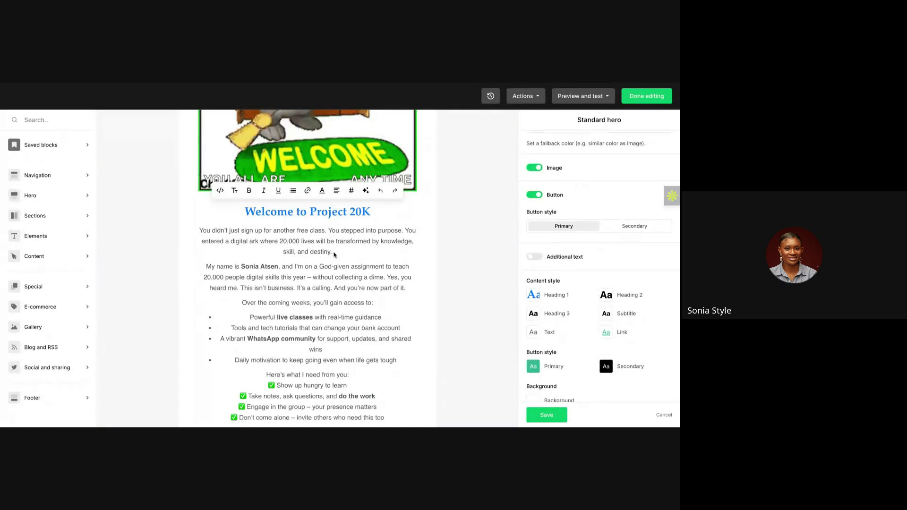
Change the welcome message body alignment from centred to left
left_click_drag(334, 254, 222, 229)
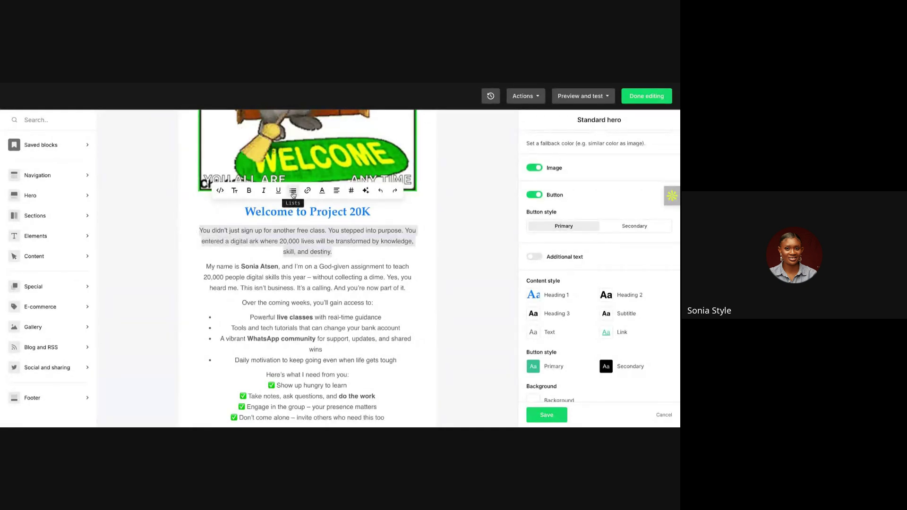
left_click(338, 191)
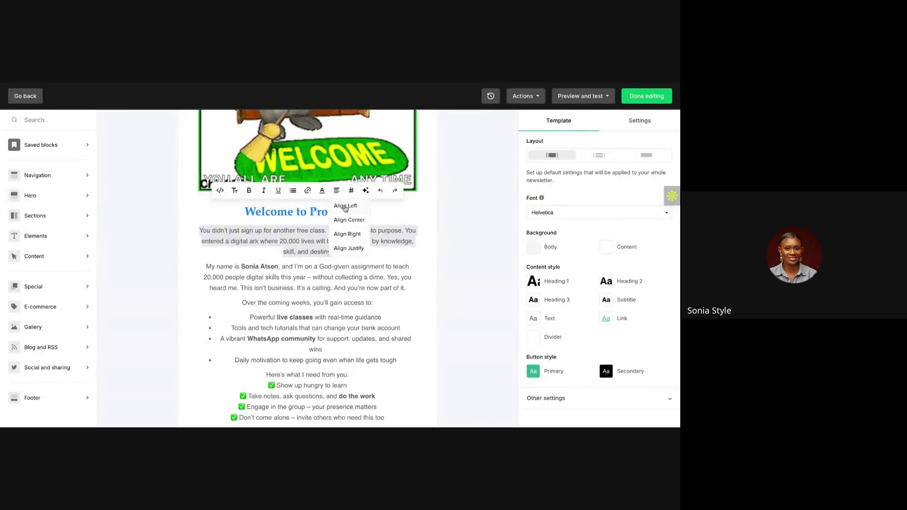
left_click(345, 207)
left_click(336, 191)
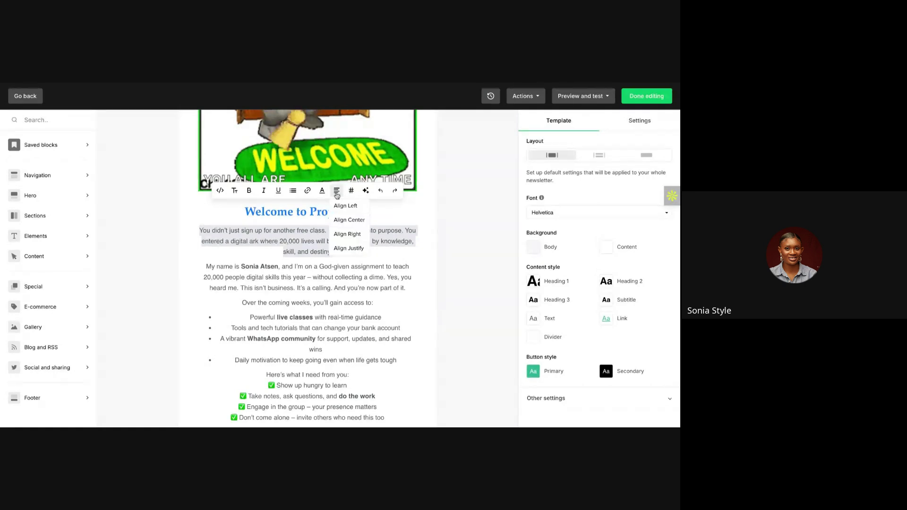
left_click(341, 207)
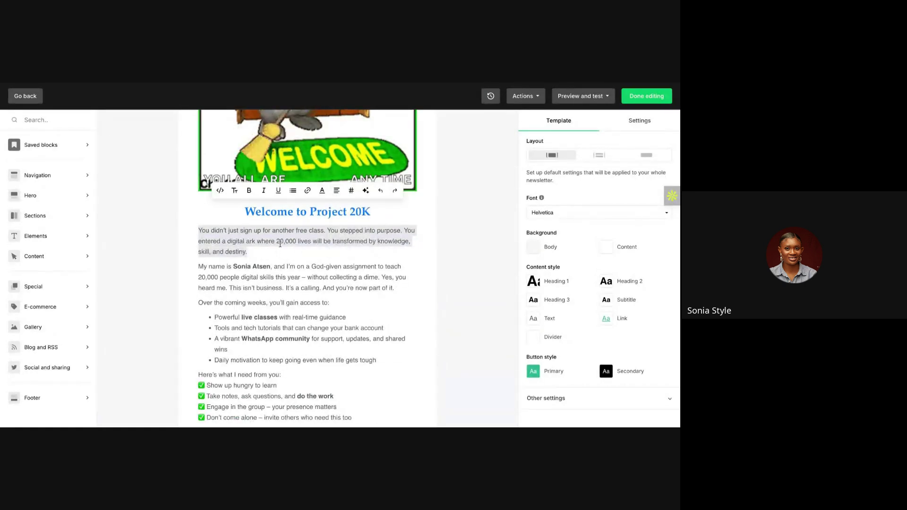
left_click(306, 251)
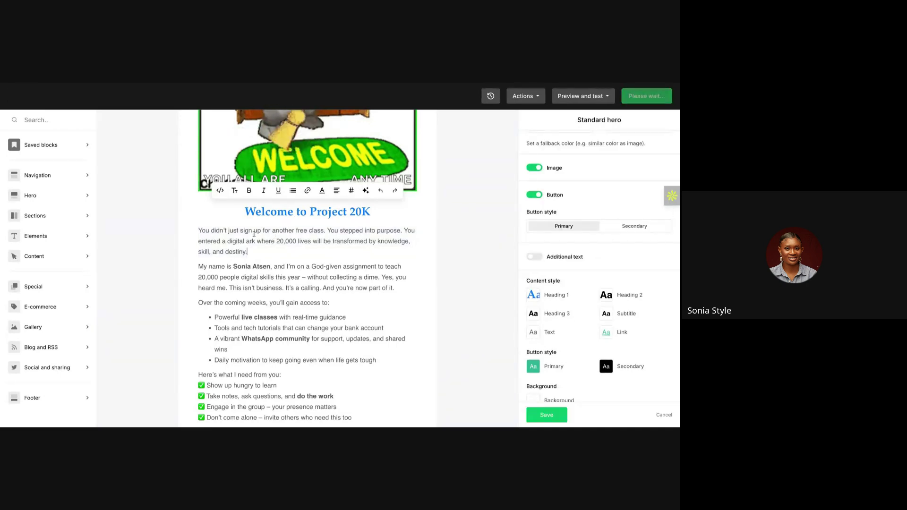
scroll(232, 323, "down", 1)
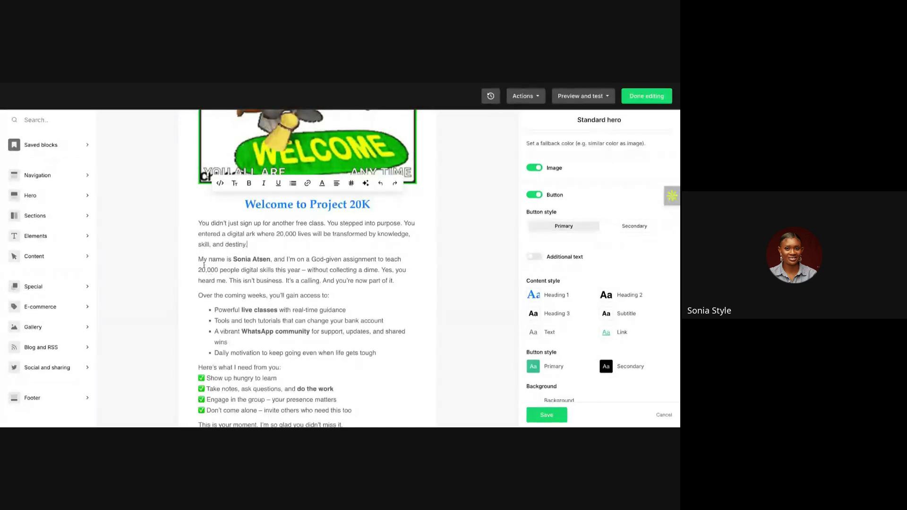
scroll(205, 265, "down", 1)
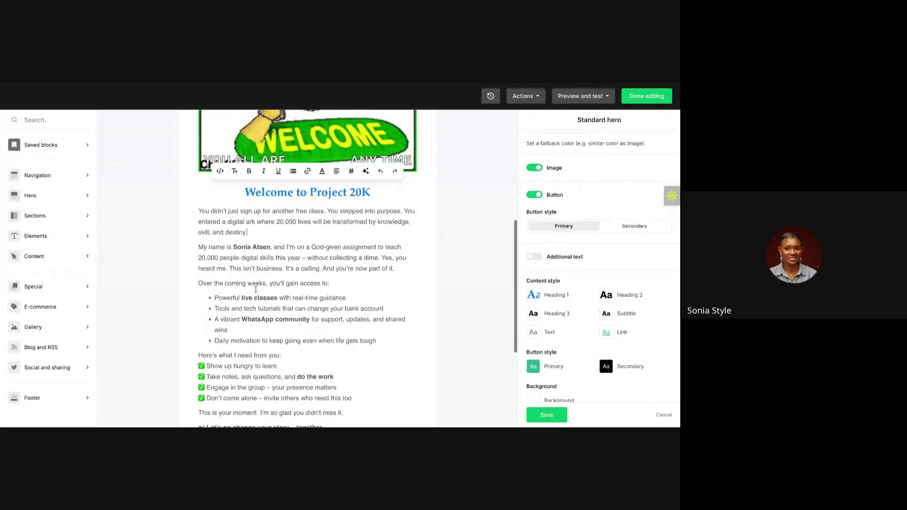
Delete the dash before 'without collecting a dime' and scroll through the email
left_click(306, 258)
key("BackSpace")
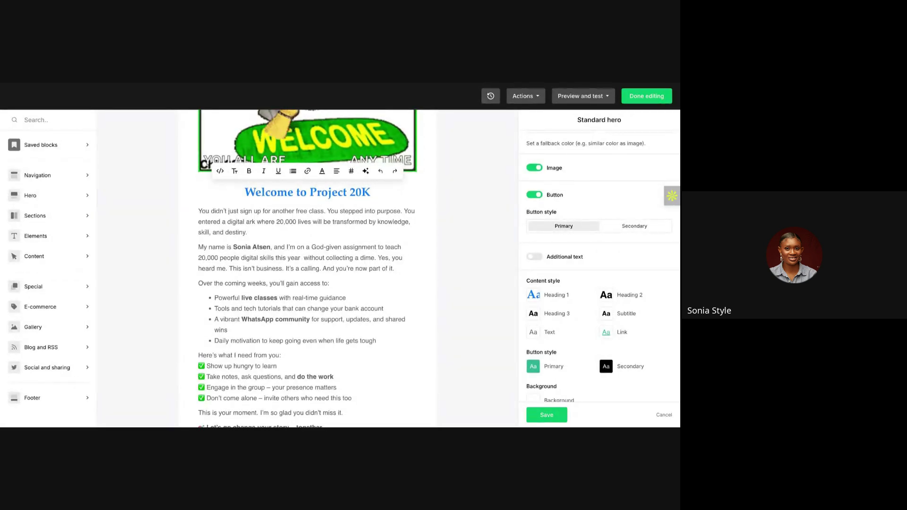
scroll(264, 262, "down", 1)
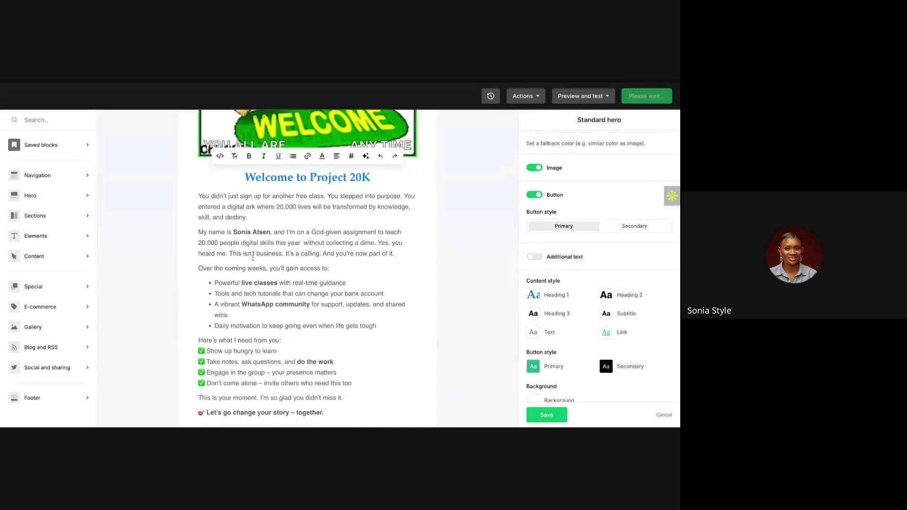
scroll(253, 258, "down", 3)
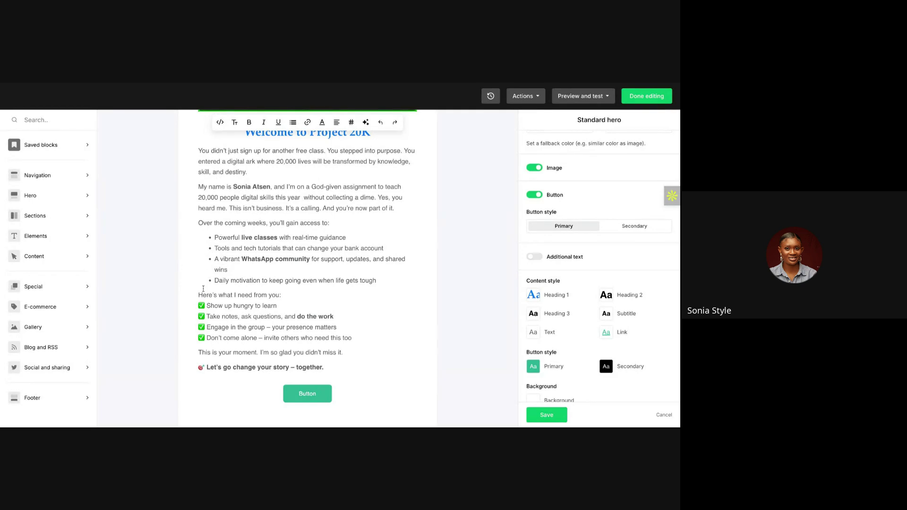
scroll(251, 264, "down", 3)
scroll(243, 297, "down", 4)
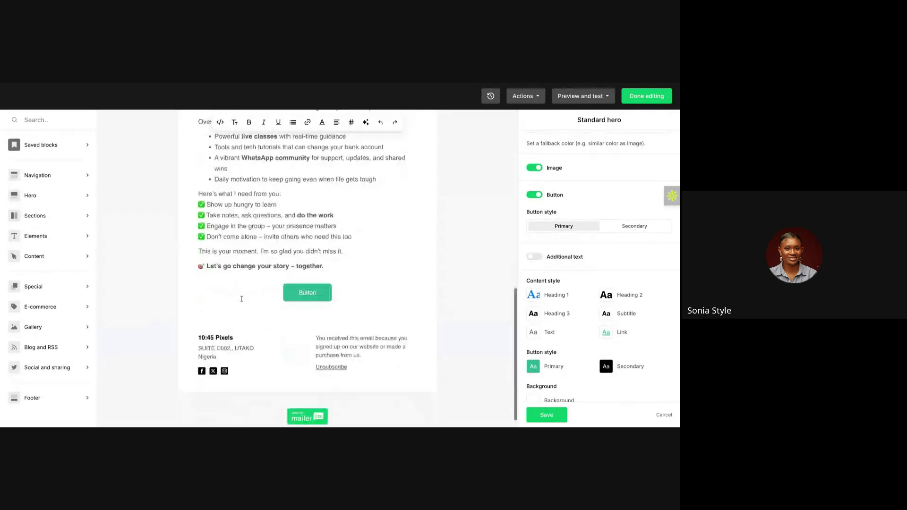
scroll(237, 255, "up", 10)
scroll(250, 203, "down", 3)
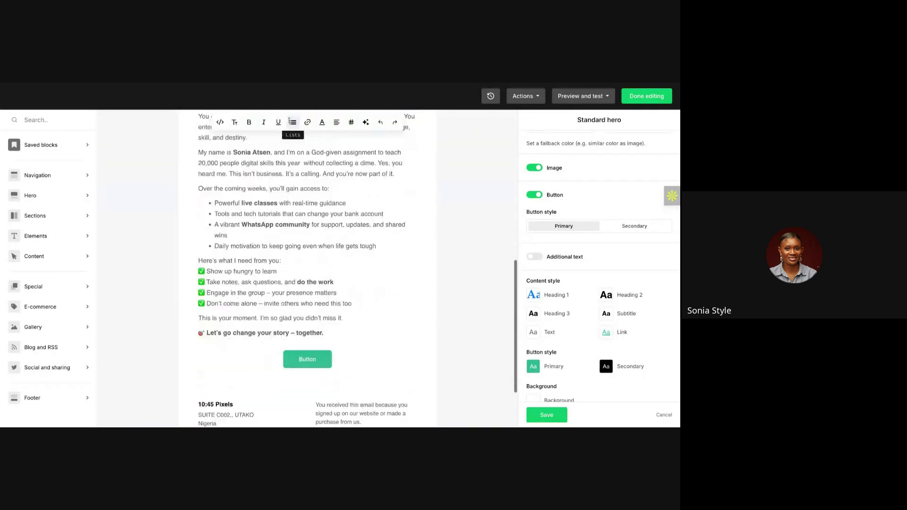
scroll(285, 191, "down", 3)
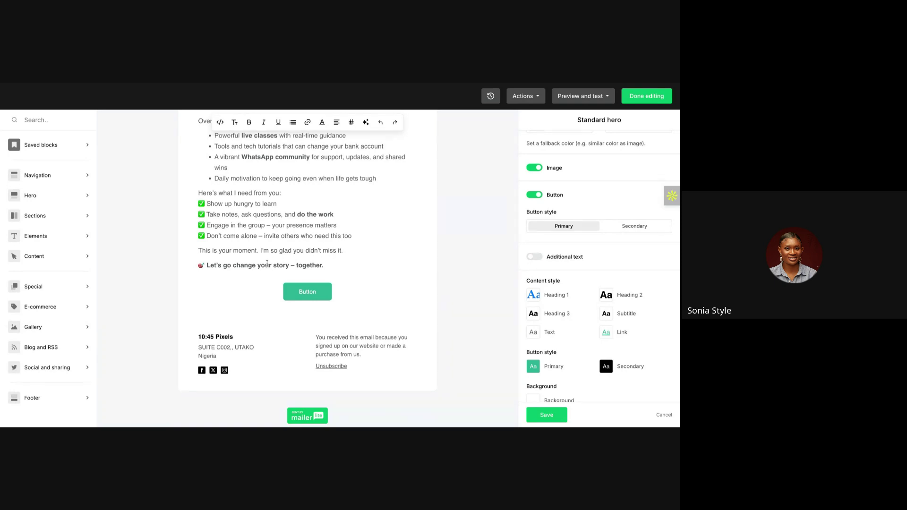
Delete the target emoji before 'Let's go change your story – together.' and review the email
triple_click(267, 264)
left_click(207, 265)
key("BackSpace")
key("BackSpace")
scroll(206, 266, "up", 1)
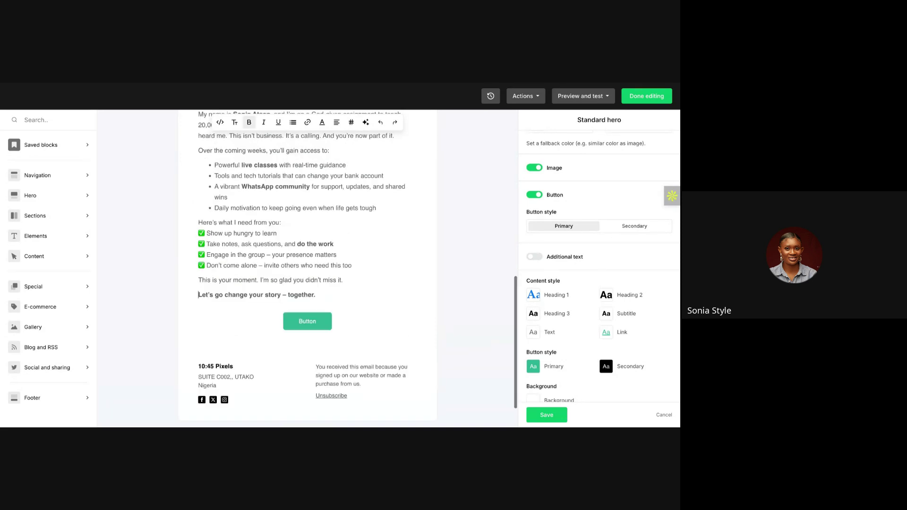
scroll(208, 267, "up", 5)
scroll(208, 267, "down", 5)
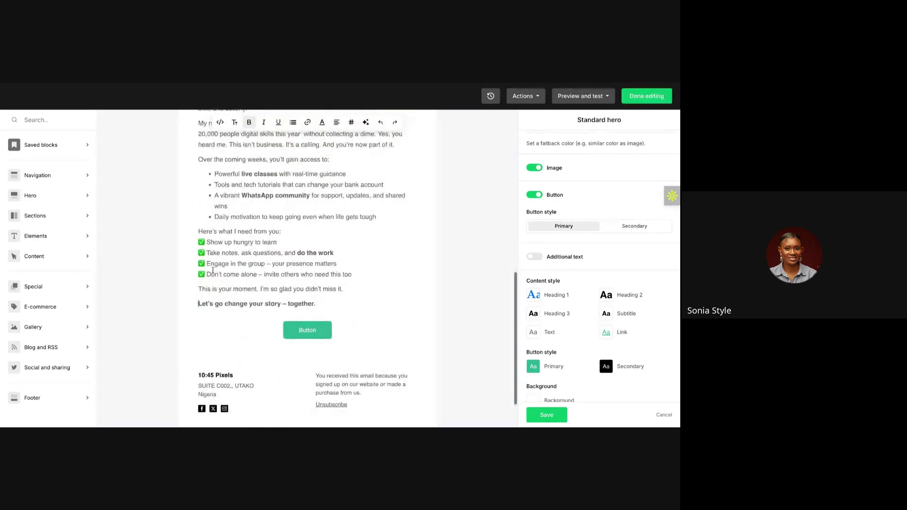
left_click(211, 273)
scroll(235, 205, "up", 3)
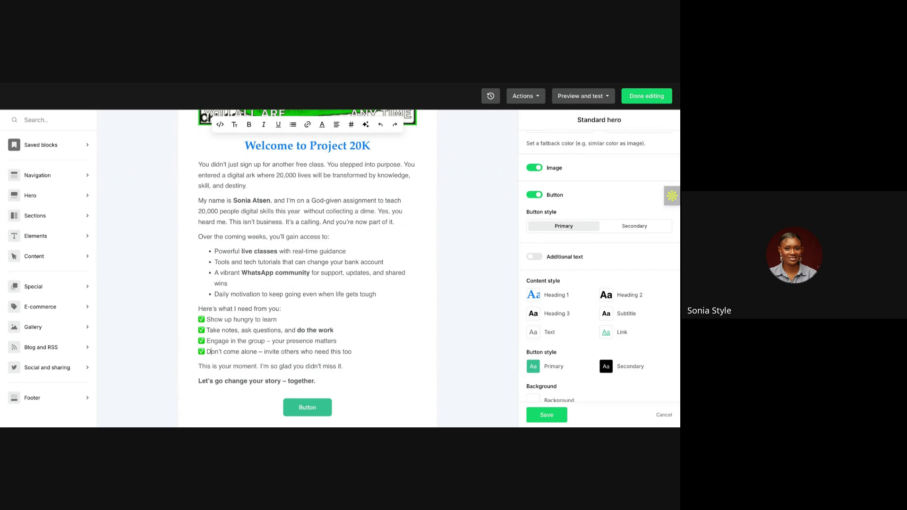
scroll(263, 272, "up", 2)
scroll(263, 272, "down", 4)
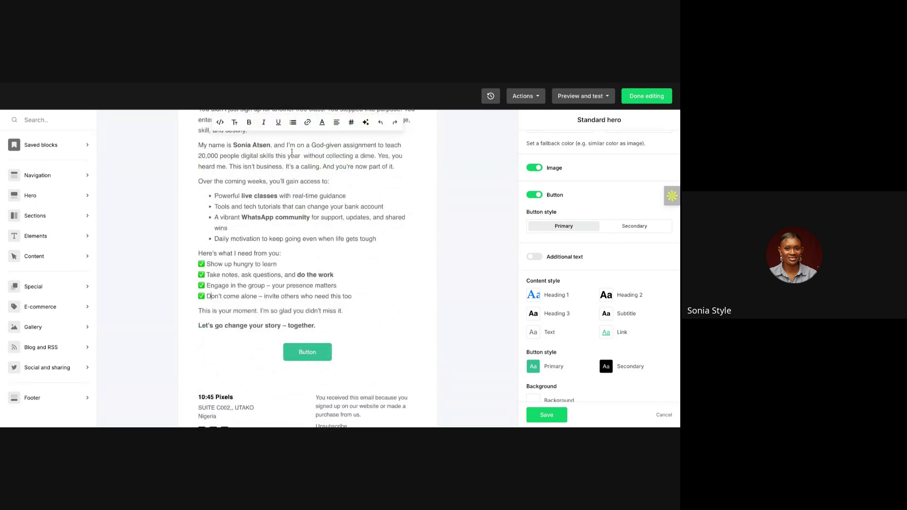
scroll(292, 151, "down", 3)
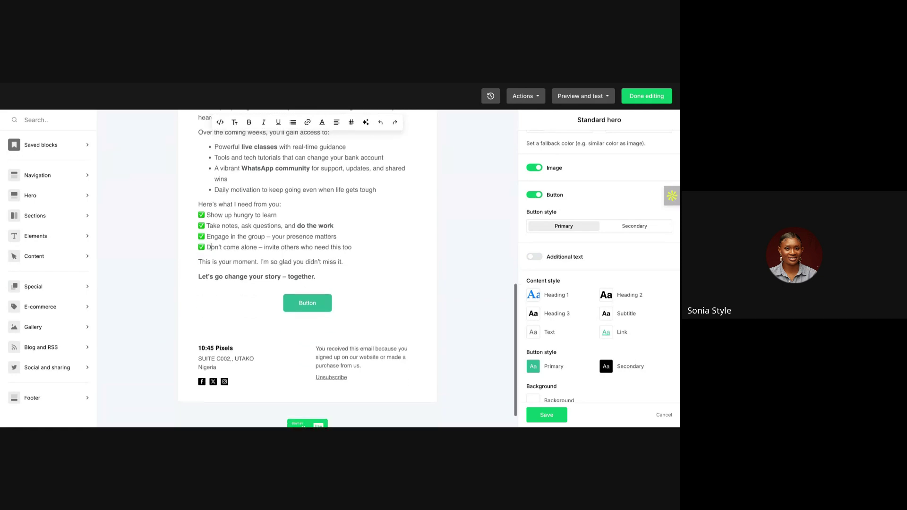
mouse_move(309, 300)
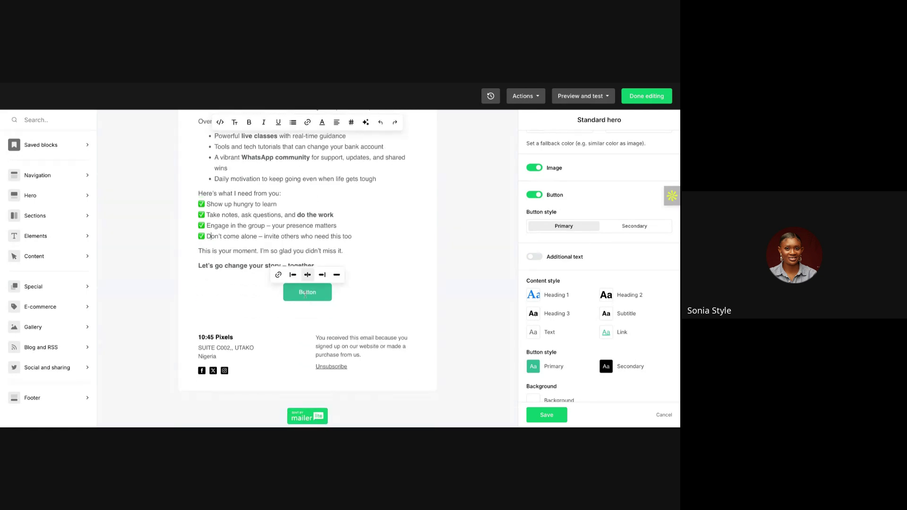
Look at the button's web-address link option and close it without adding a URL
double_click(311, 293)
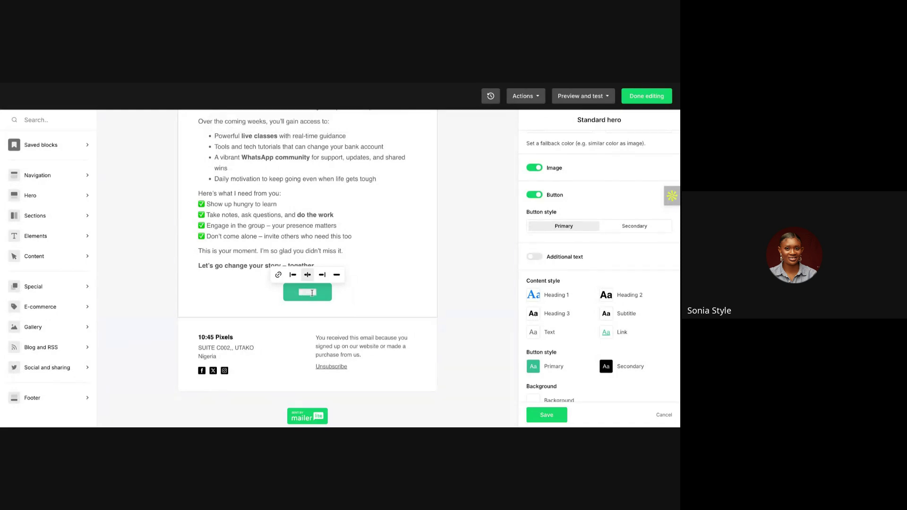
left_click(303, 292)
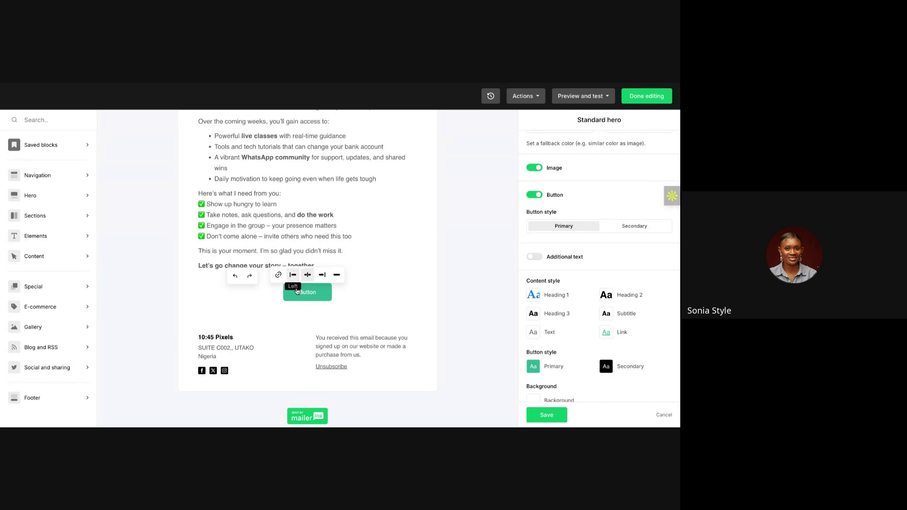
left_click(279, 275)
left_click(289, 291)
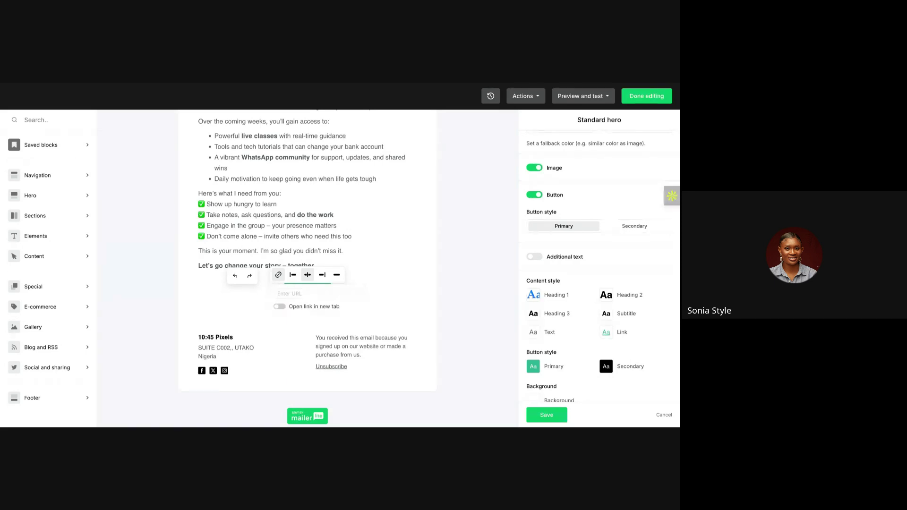
left_click(258, 299)
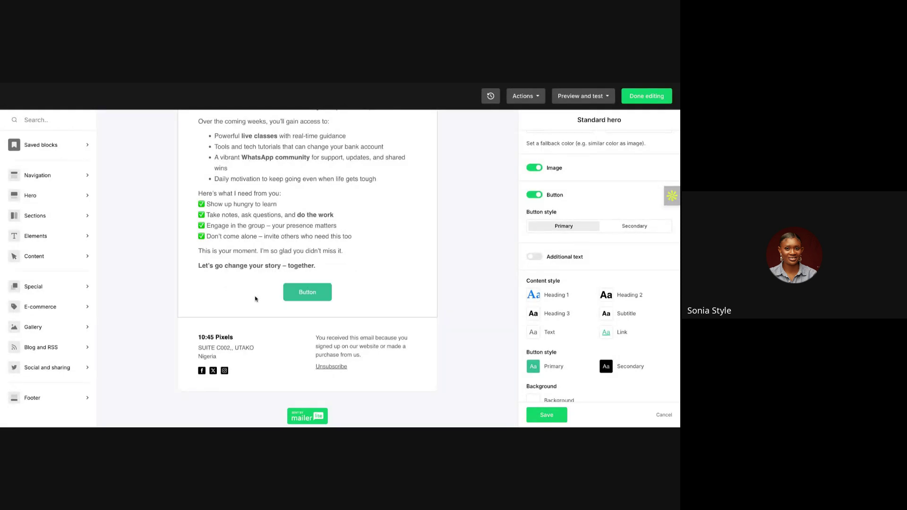
Replace the button label 'Button' with 'JOIN GROUP'
left_click(319, 290)
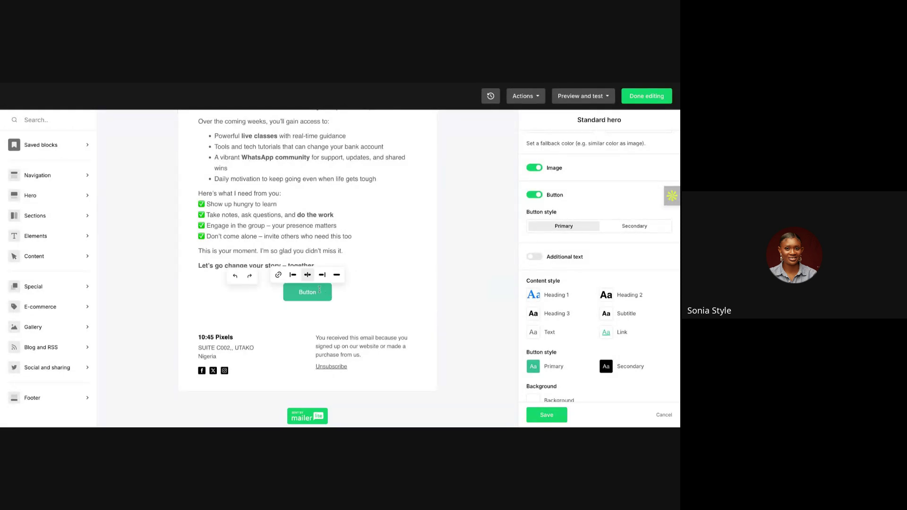
double_click(319, 290)
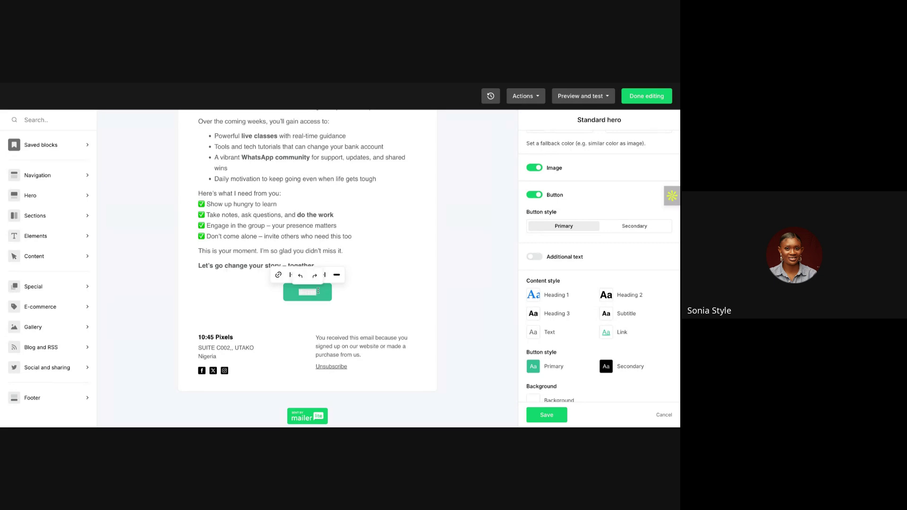
key("BackSpace")
type("JOIN GROUO")
key("BackSpace")
type("P")
left_click(248, 312)
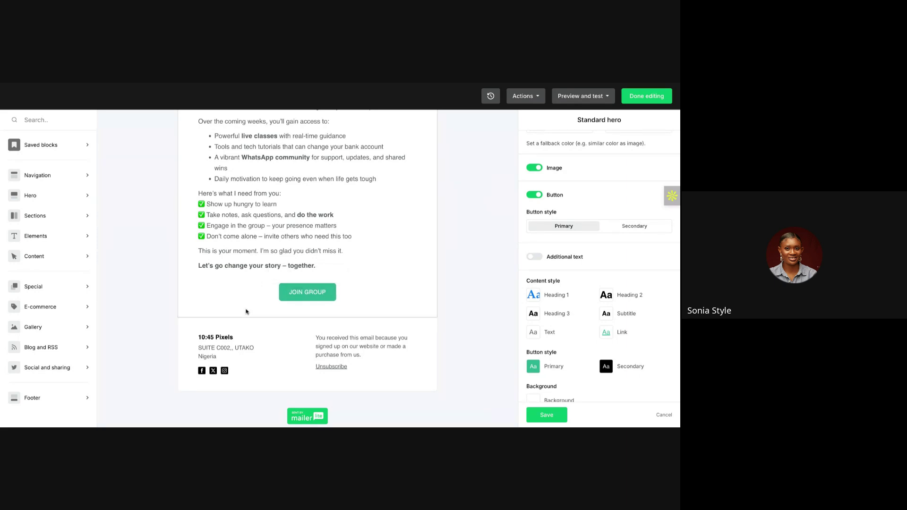
Align the JOIN GROUP button left, then centre it again
left_click(303, 290)
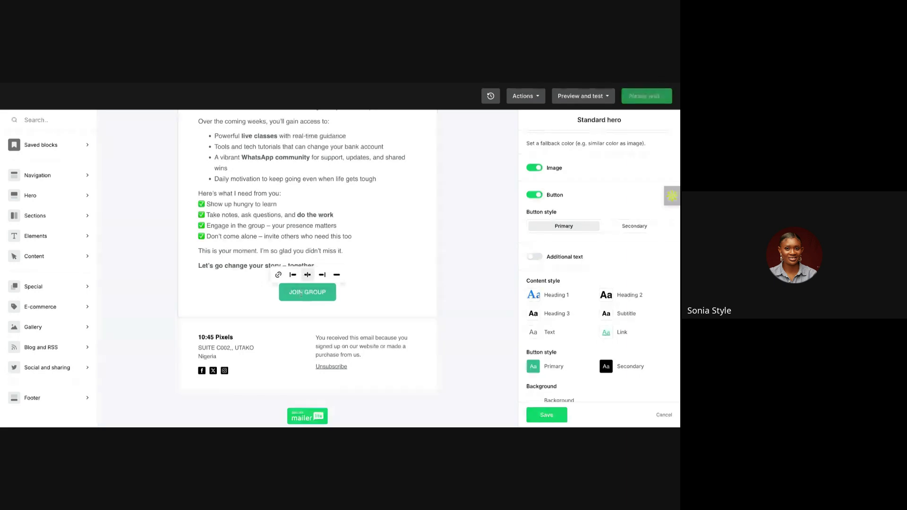
left_click(293, 275)
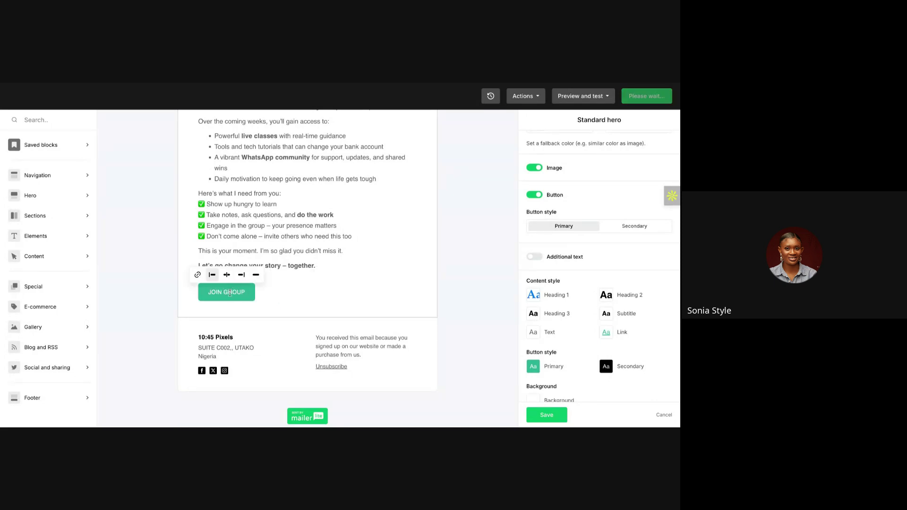
left_click(227, 275)
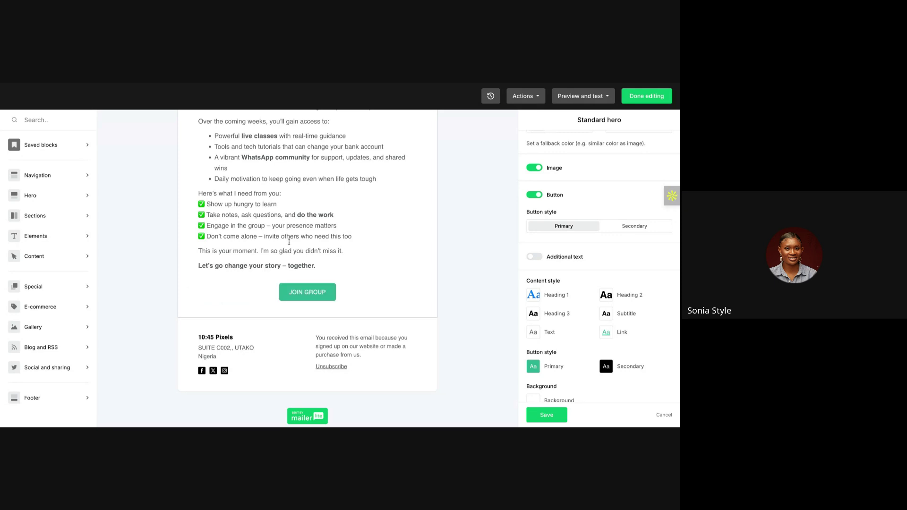
Review the email from the WELCOME GIF to the JOIN GROUP button, then open Preview and test
scroll(337, 297, "down", 1)
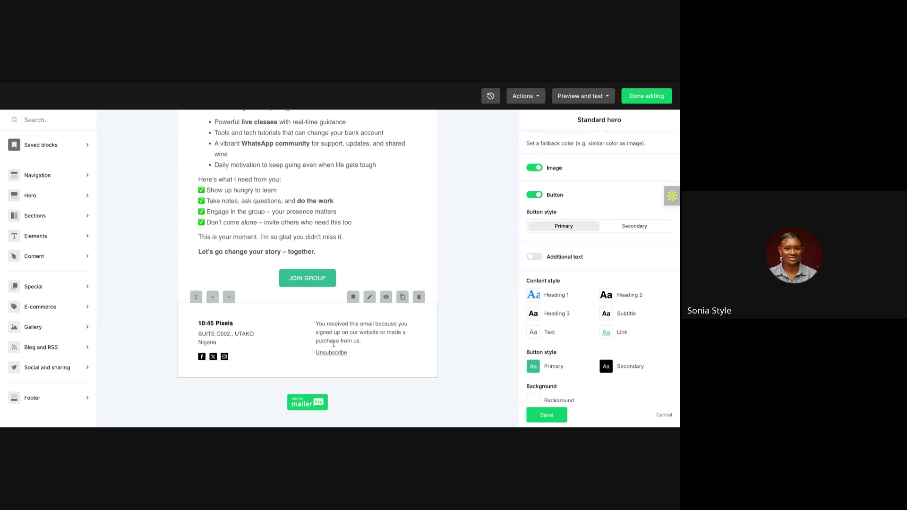
scroll(351, 314, "up", 5)
scroll(352, 314, "up", 3)
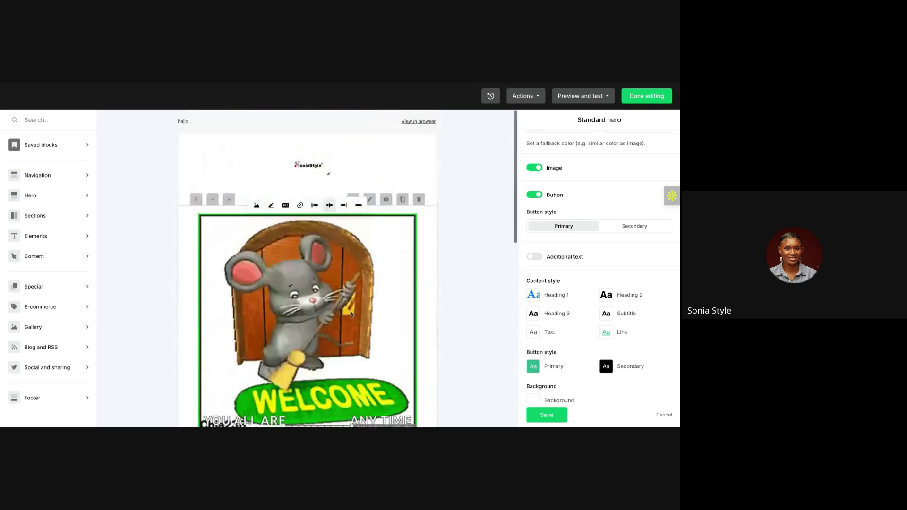
scroll(354, 284, "down", 8)
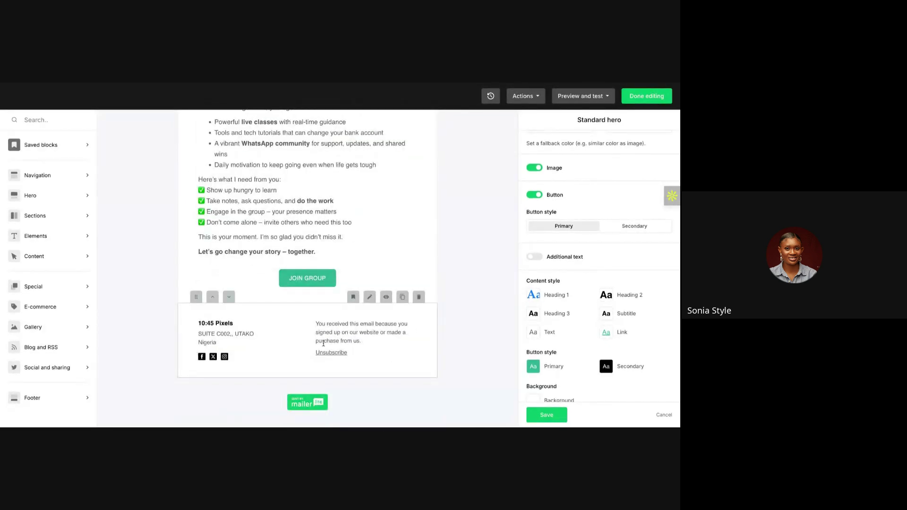
scroll(284, 307, "up", 3)
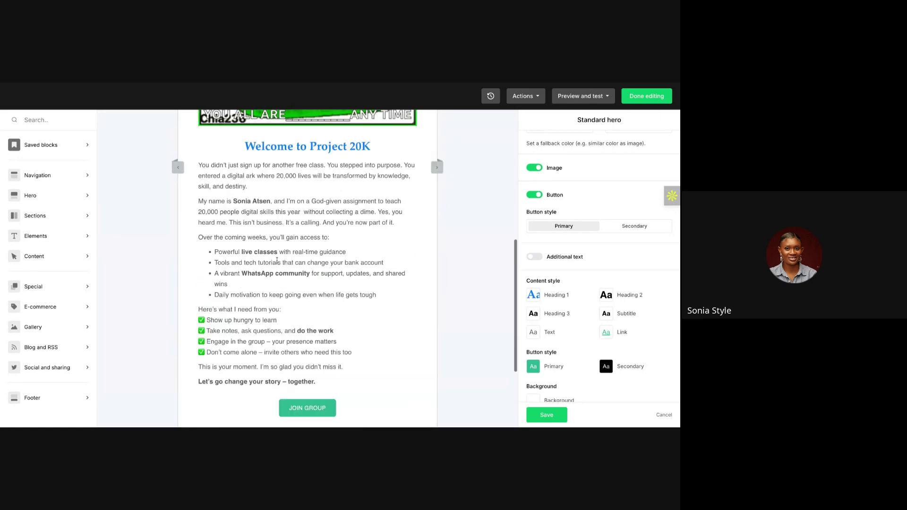
scroll(415, 216, "up", 2)
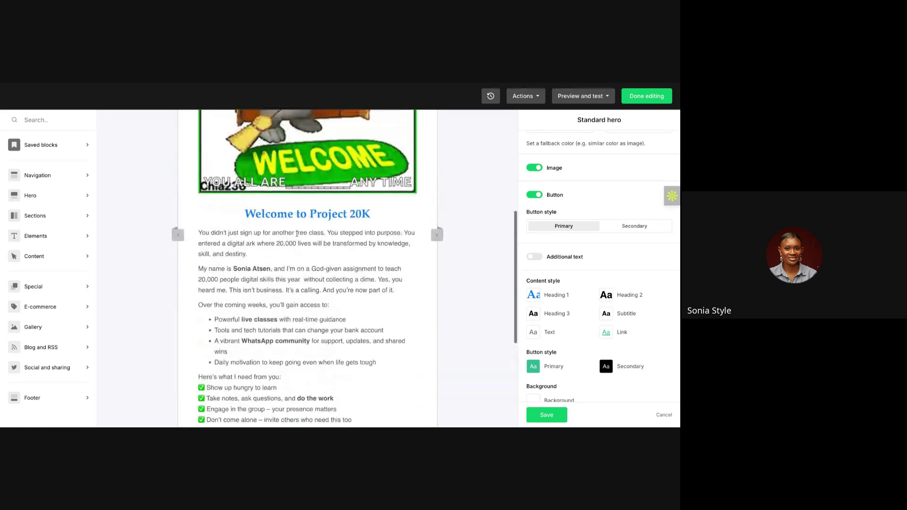
scroll(412, 218, "up", 1)
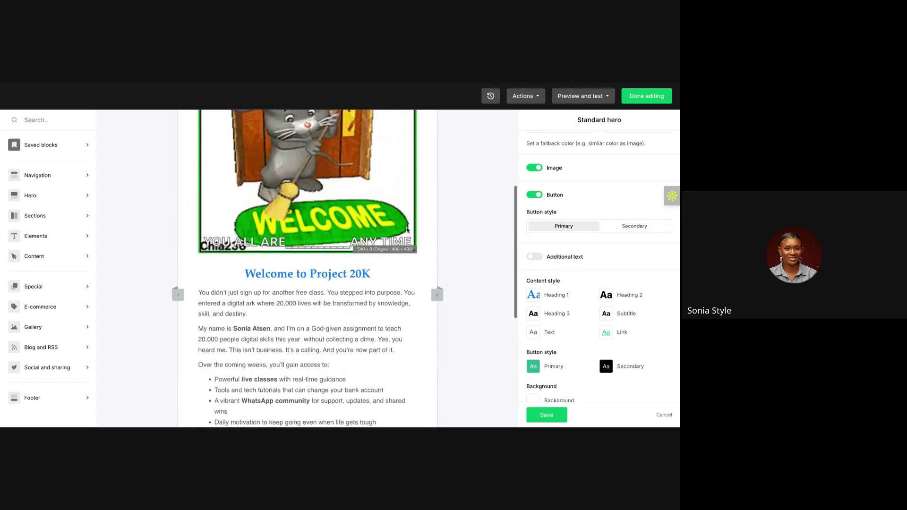
scroll(408, 224, "down", 1)
scroll(573, 309, "down", 1)
scroll(573, 309, "up", 3)
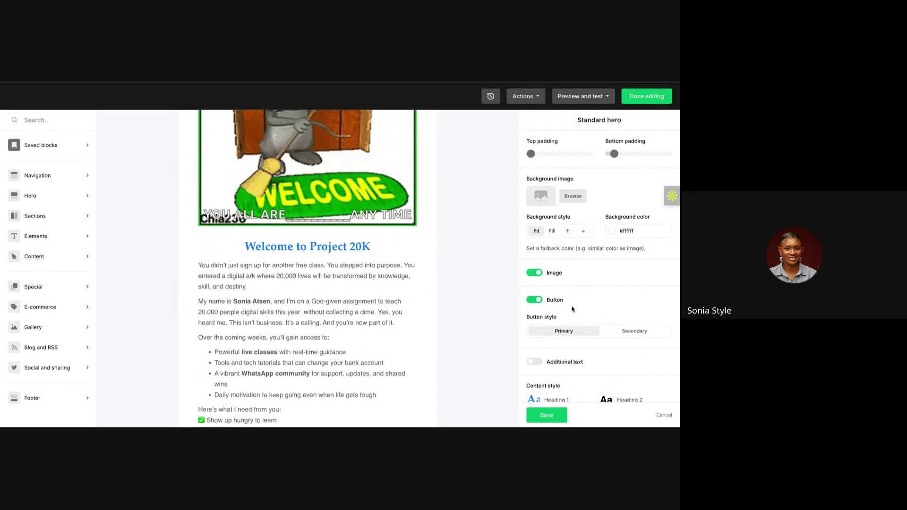
left_click(583, 96)
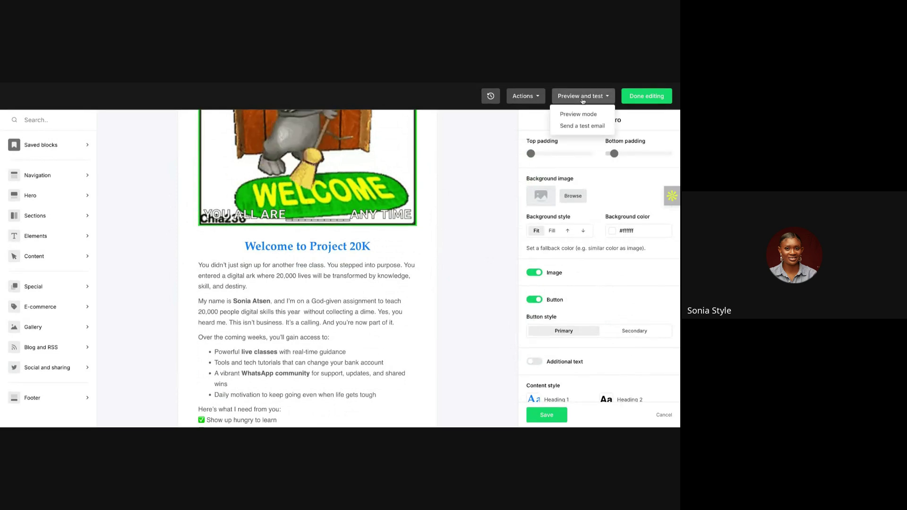
Open the desktop preview of the email and scroll through it
left_click(578, 116)
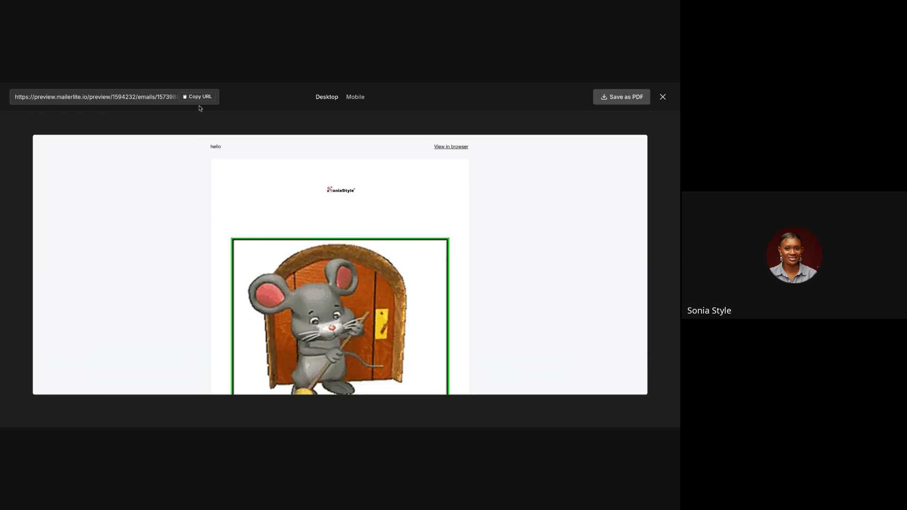
scroll(338, 325, "down", 10)
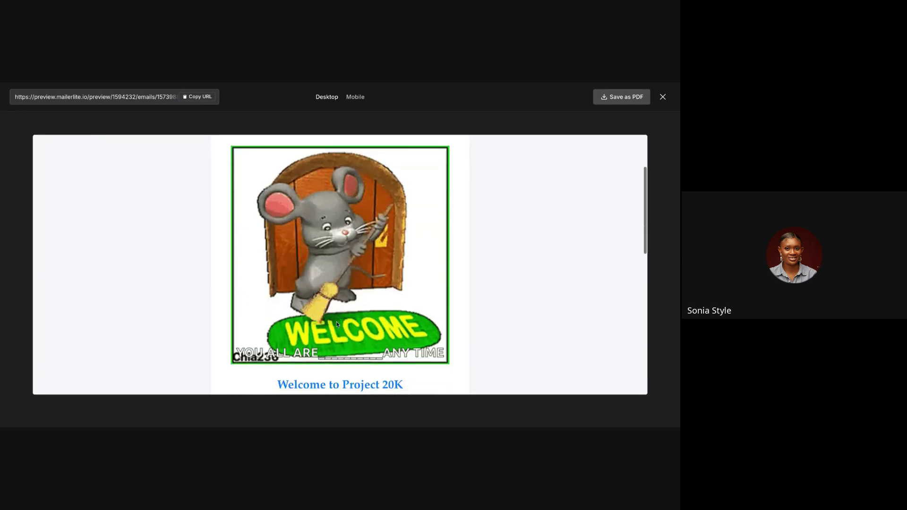
scroll(333, 248, "down", 4)
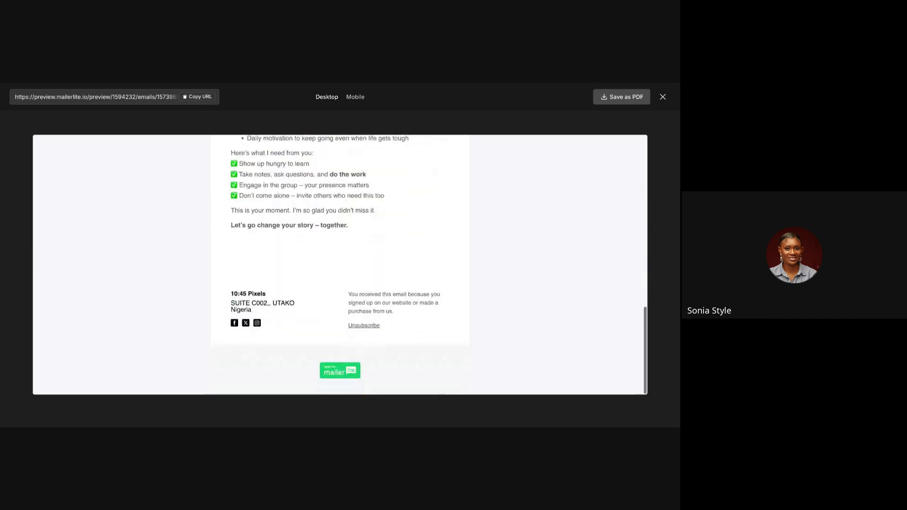
scroll(334, 248, "up", 7)
scroll(333, 248, "up", 5)
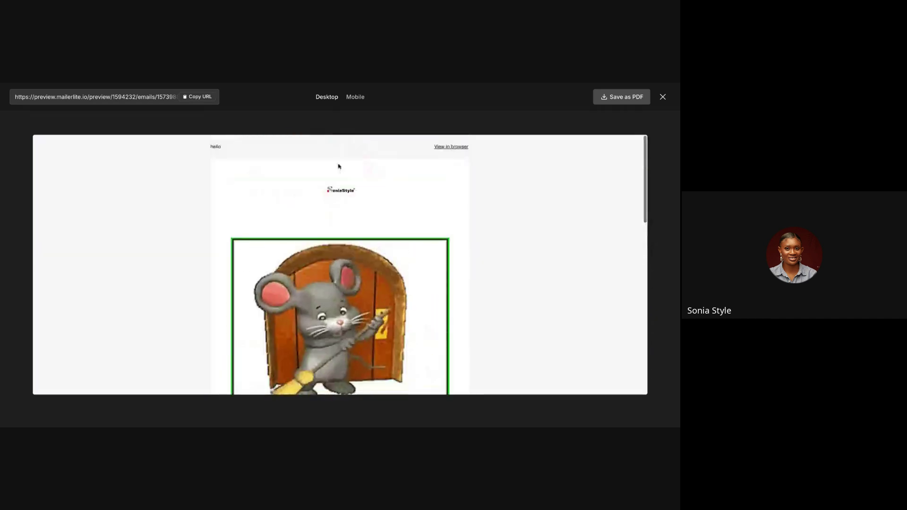
scroll(342, 218, "down", 6)
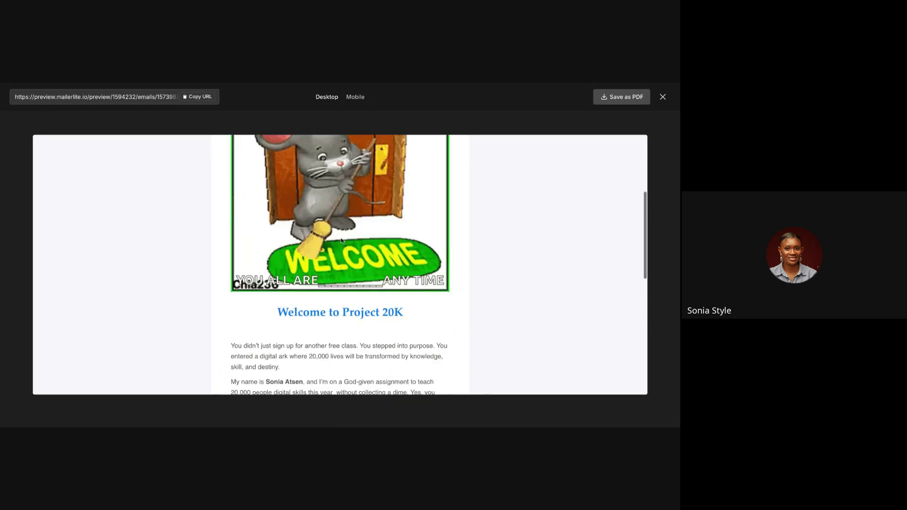
scroll(341, 288, "down", 4)
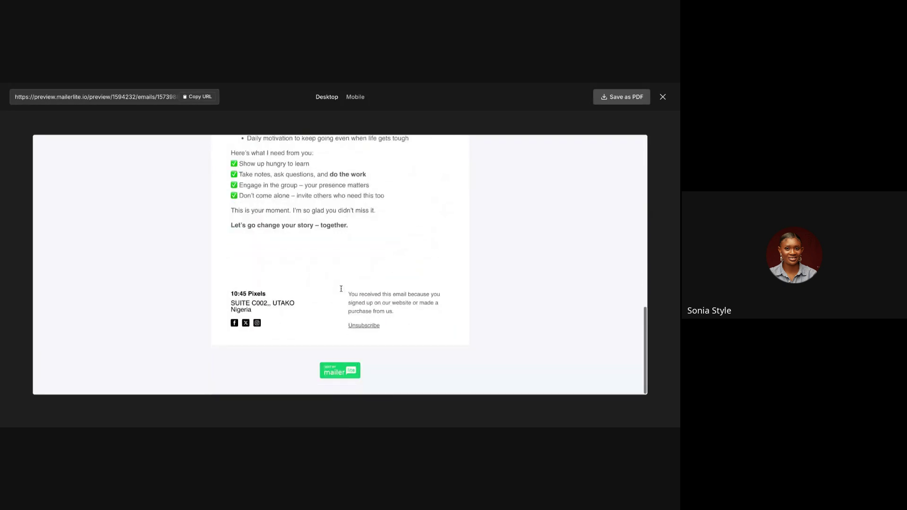
scroll(342, 286, "up", 3)
scroll(342, 283, "up", 4)
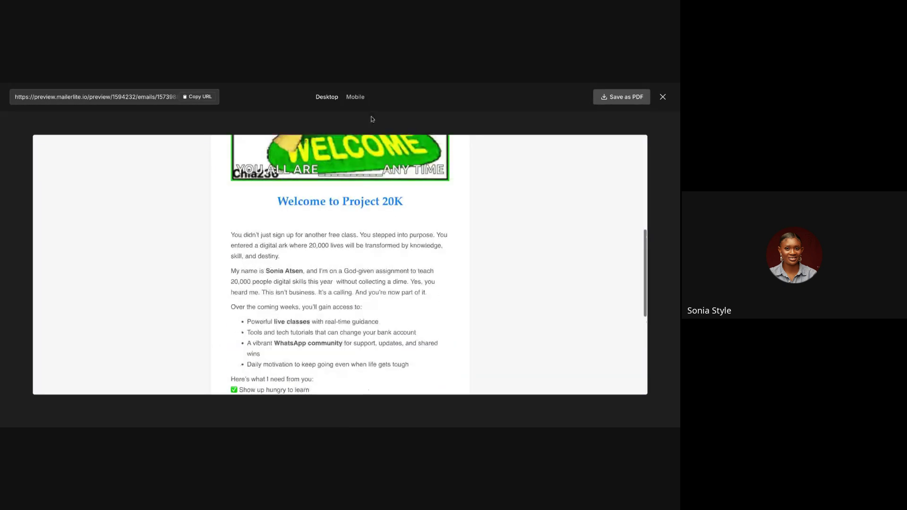
Switch the preview to Mobile width and scroll through the mobile layout
left_click(355, 97)
scroll(342, 248, "down", 8)
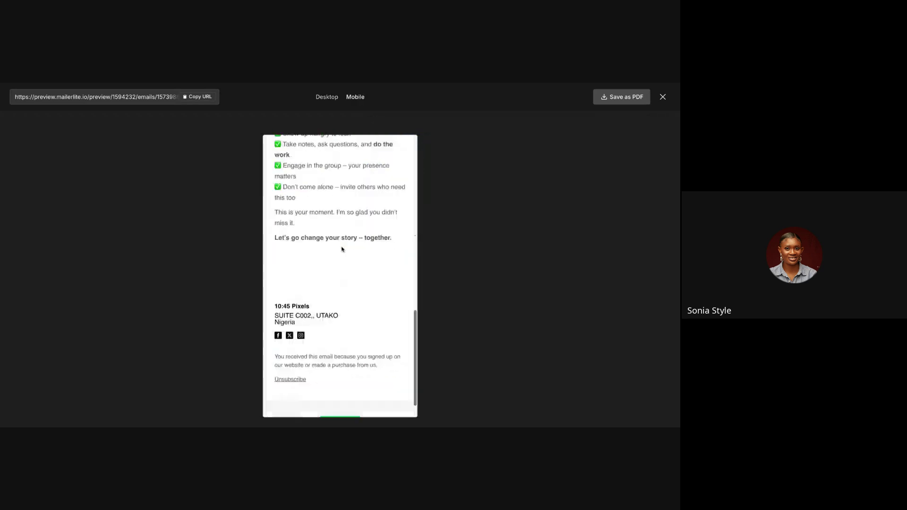
scroll(342, 249, "up", 5)
scroll(342, 249, "up", 5)
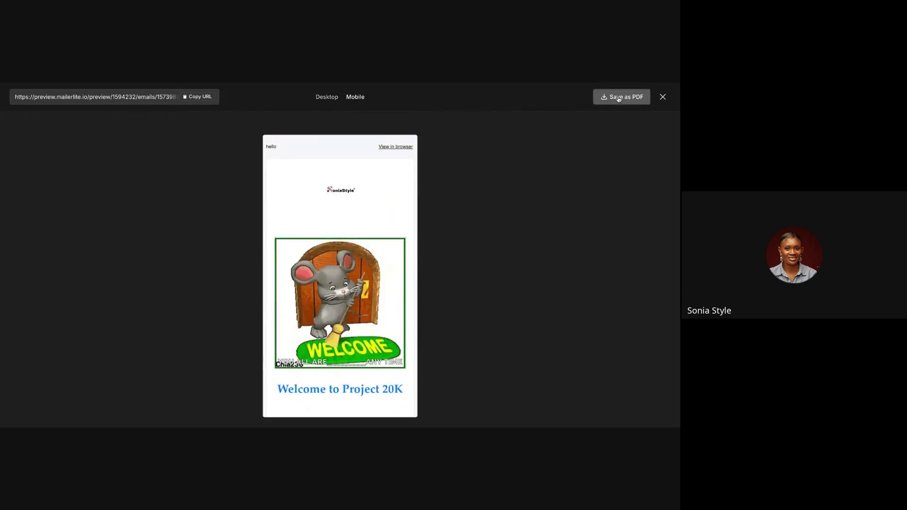
left_click(663, 97)
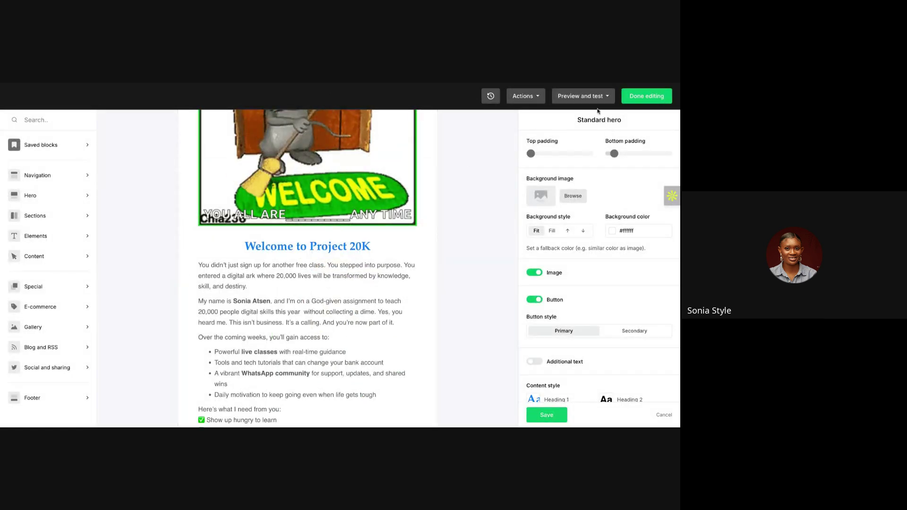
scroll(371, 254, "down", 1)
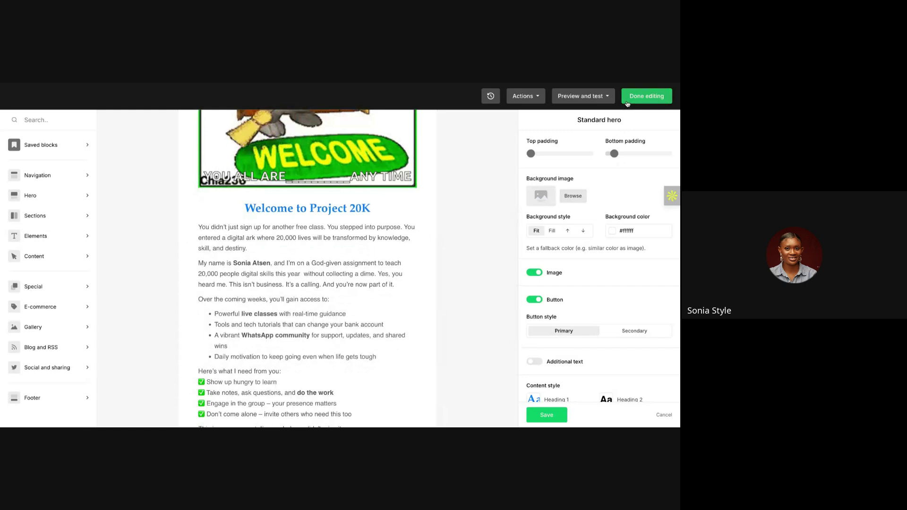
left_click(585, 97)
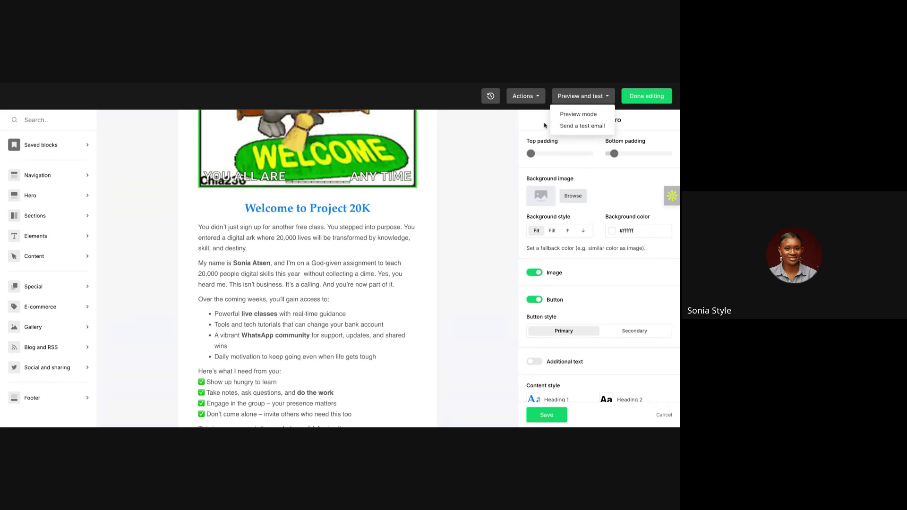
left_click(405, 227)
scroll(335, 324, "down", 3)
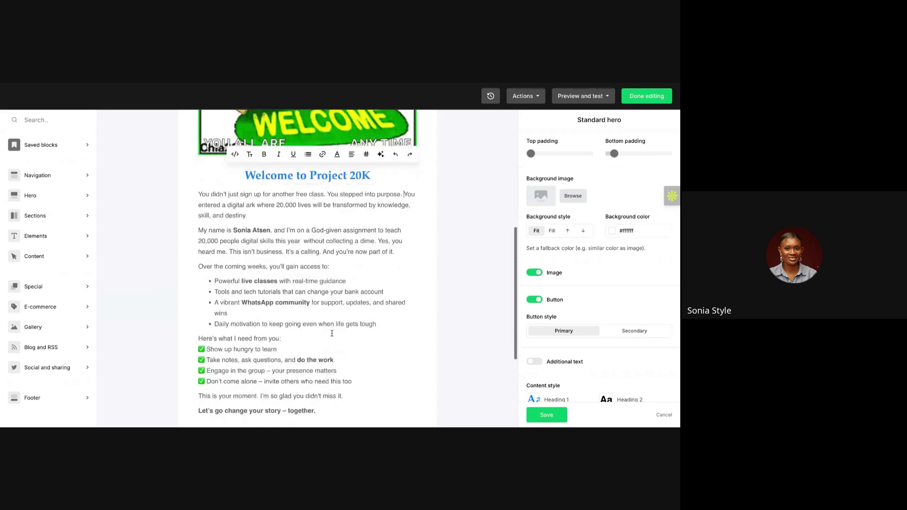
scroll(333, 333, "up", 3)
scroll(332, 334, "up", 3)
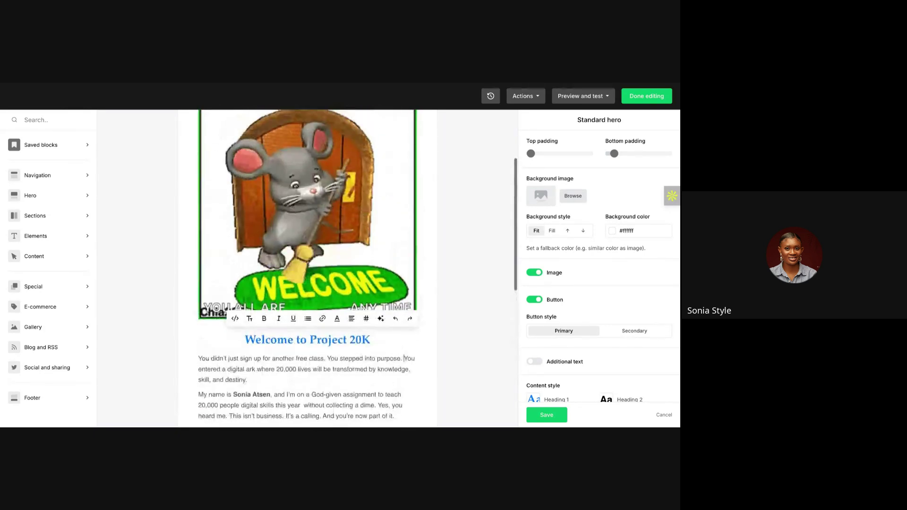
Finish editing the email and choose Send now for the 838 recipients
left_click(637, 100)
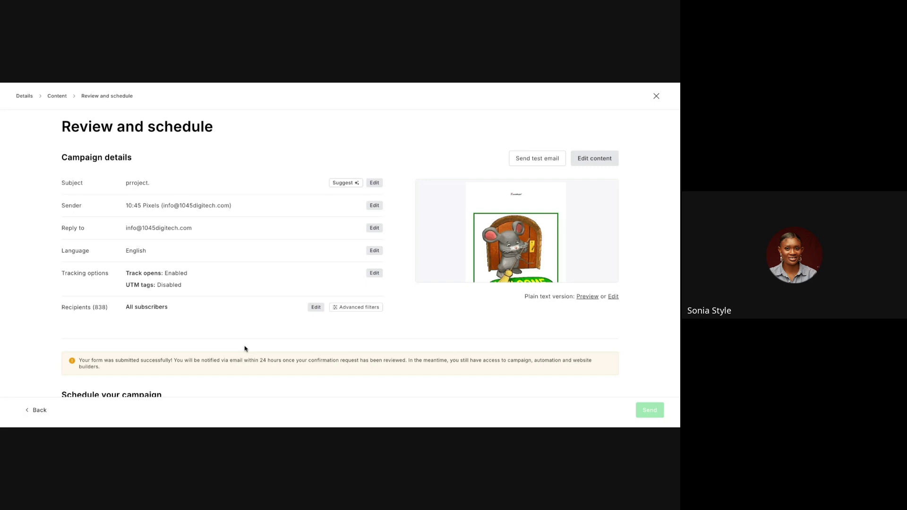
scroll(246, 348, "down", 2)
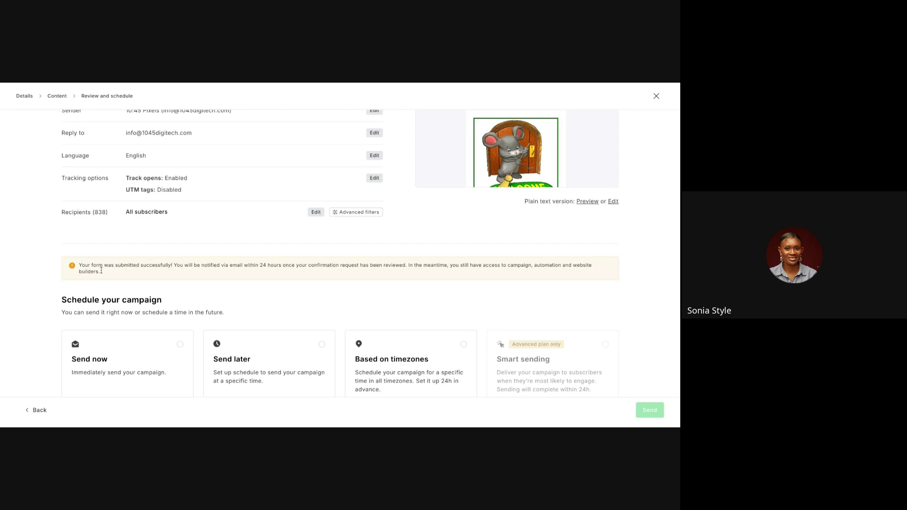
scroll(103, 271, "up", 2)
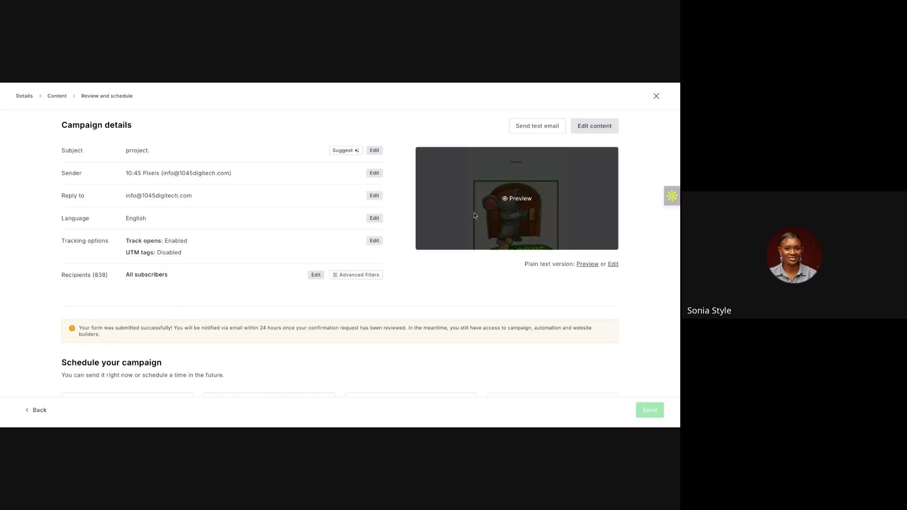
scroll(474, 212, "down", 2)
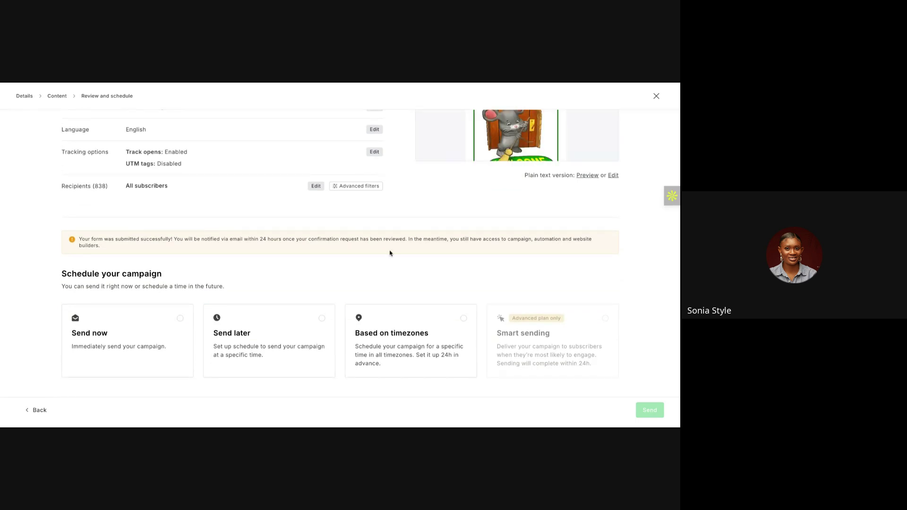
left_click(113, 335)
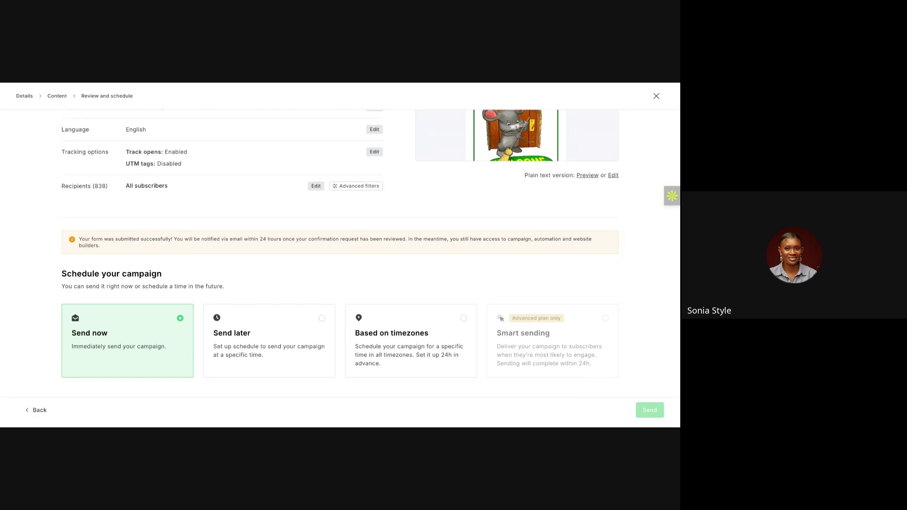
Schedule the send for 23:00 on June 24, then switch to timezone-based delivery
left_click(303, 355)
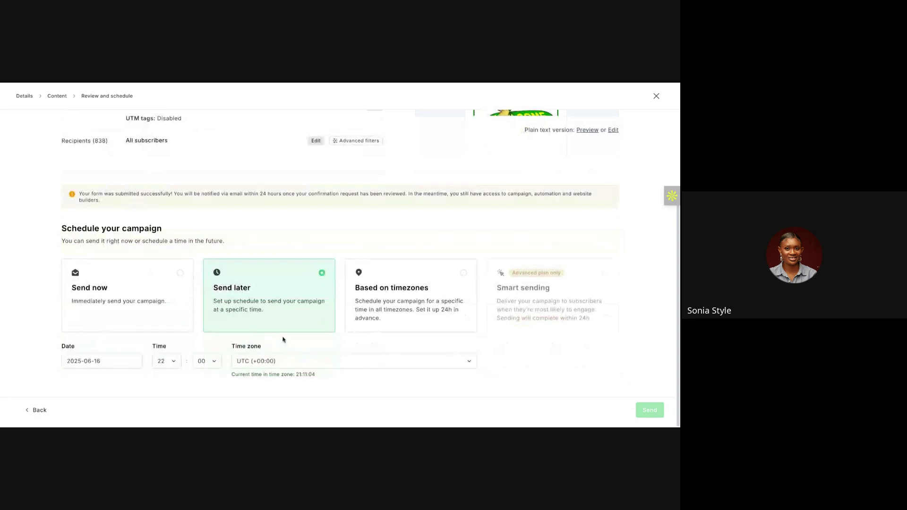
left_click(168, 363)
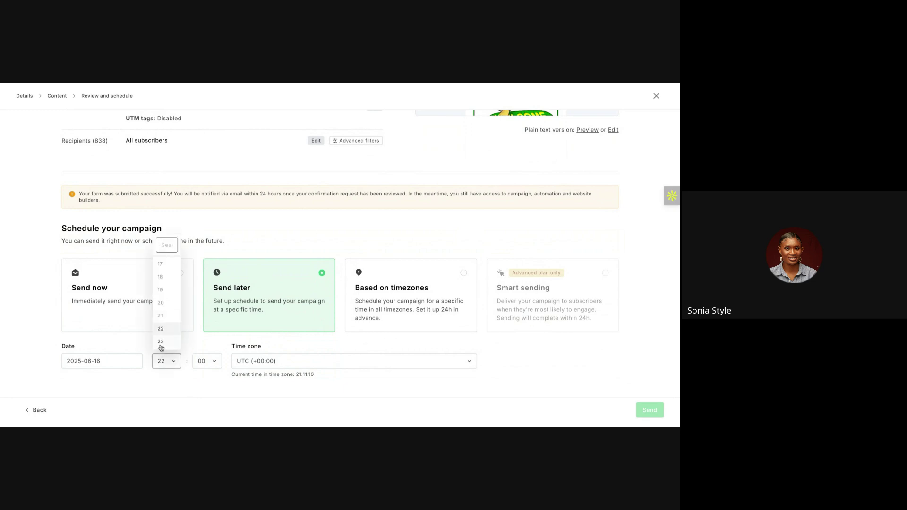
left_click(162, 349)
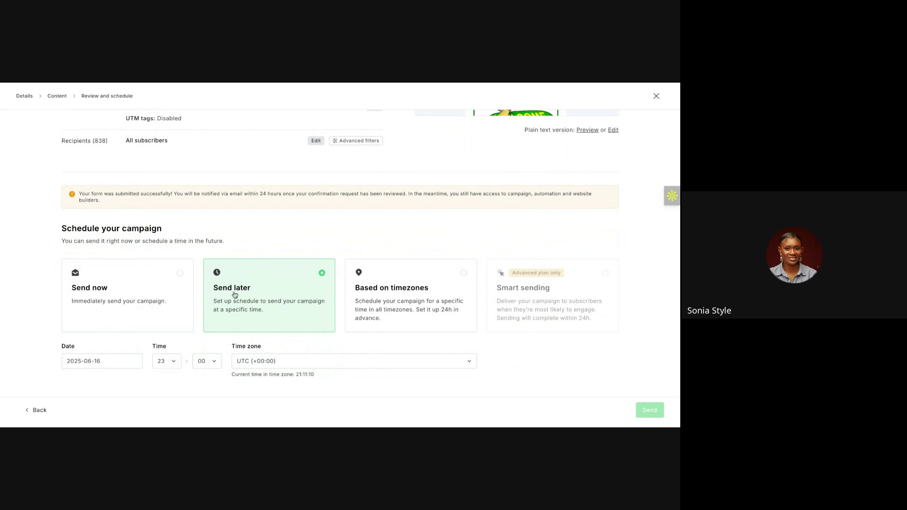
left_click(91, 363)
left_click(87, 347)
left_click(366, 321)
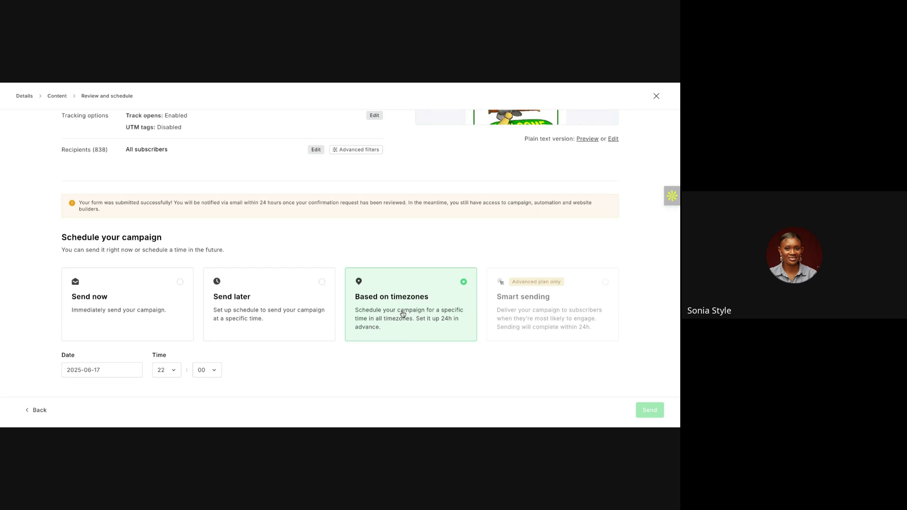
Change the timezone-based send hour from 22:00 to 06:00 on 2025-06-17
left_click(171, 374)
left_click(260, 362)
left_click(169, 377)
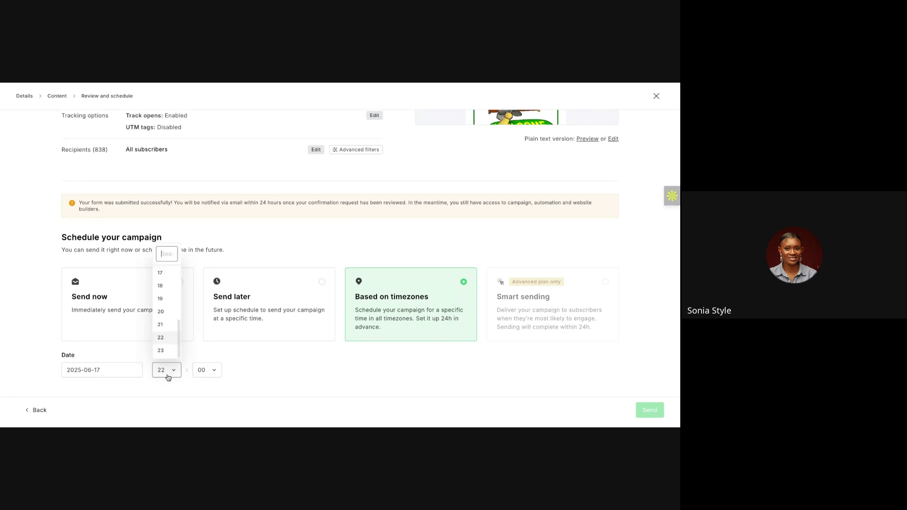
scroll(168, 312, "up", 5)
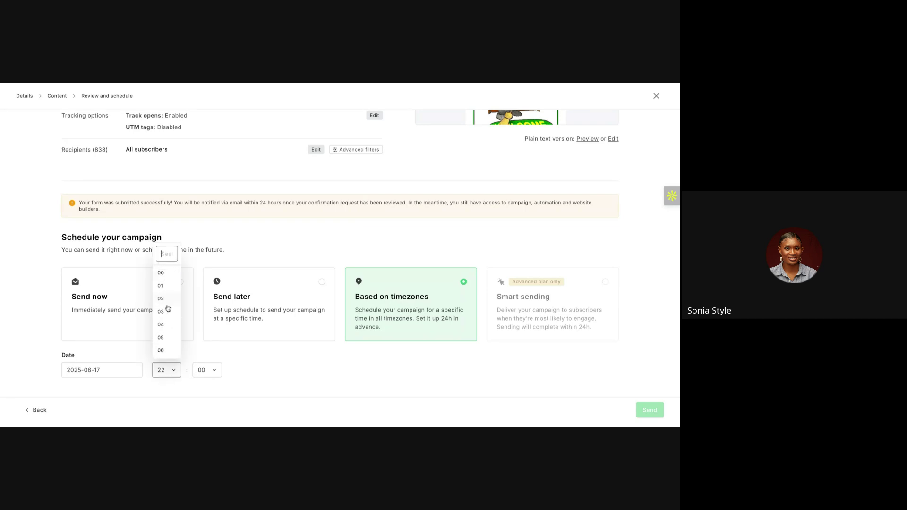
scroll(166, 304, "down", 2)
left_click(161, 289)
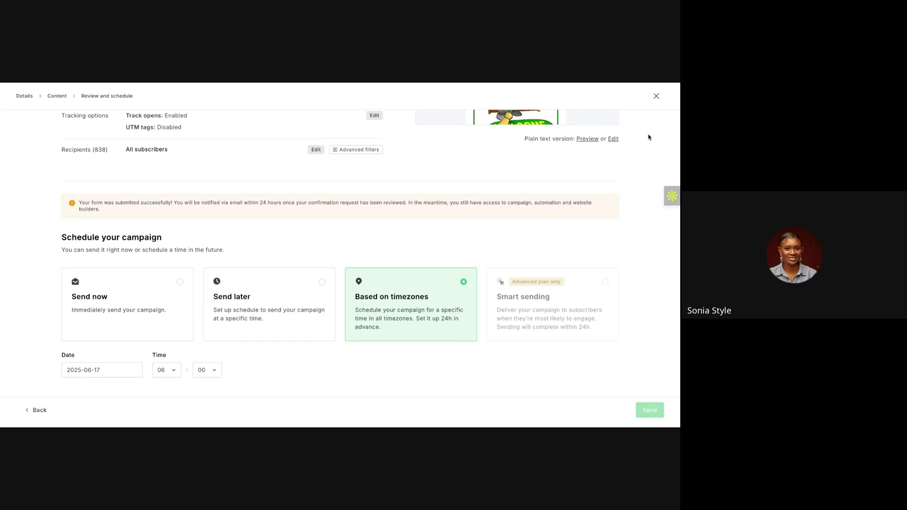
Close the current campaign and start a new A/B split campaign
left_click(656, 97)
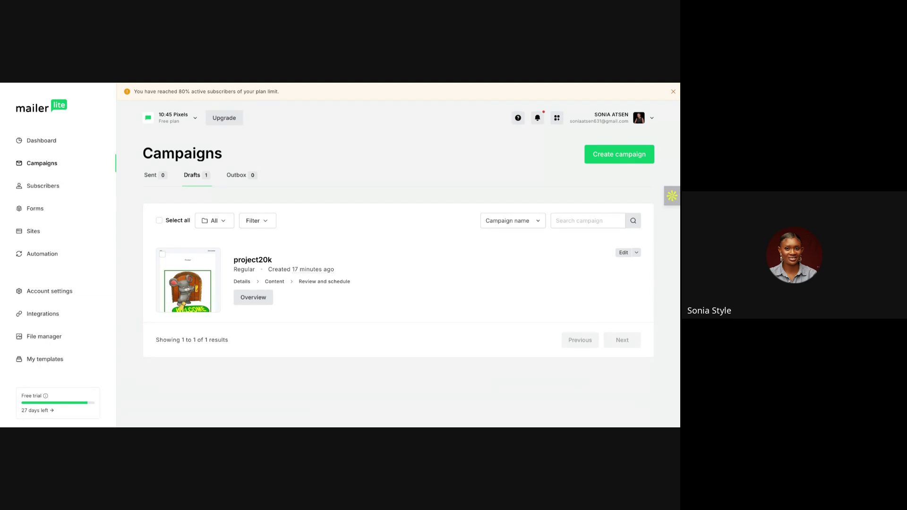
left_click(594, 160)
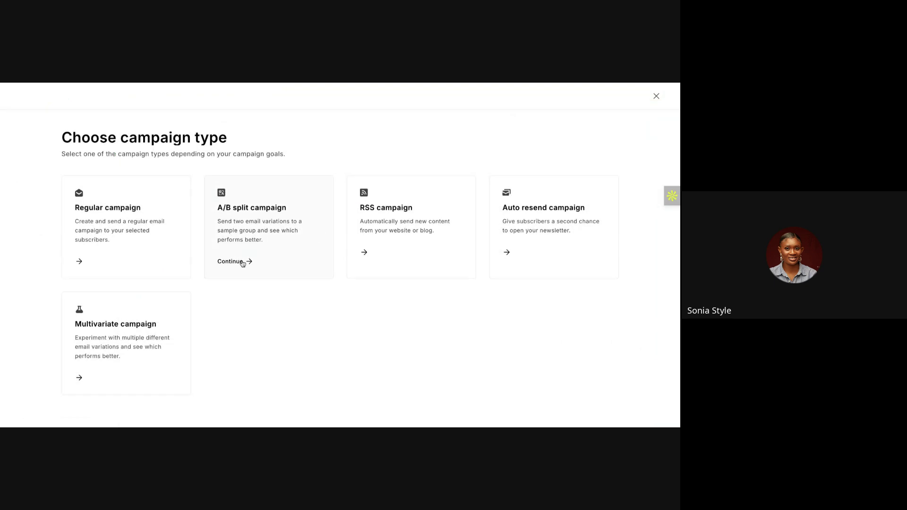
left_click(240, 264)
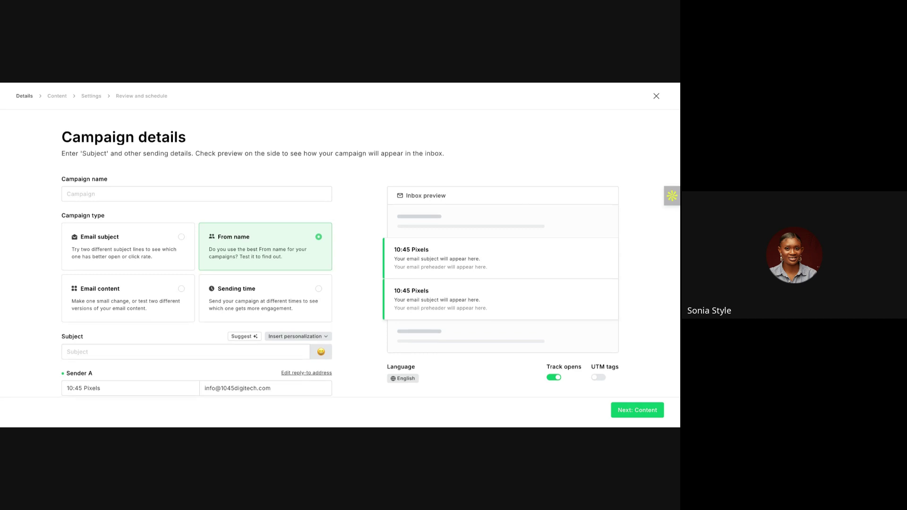
Name the A/B split campaign 'PROJECT 20K'
scroll(196, 256, "down", 3)
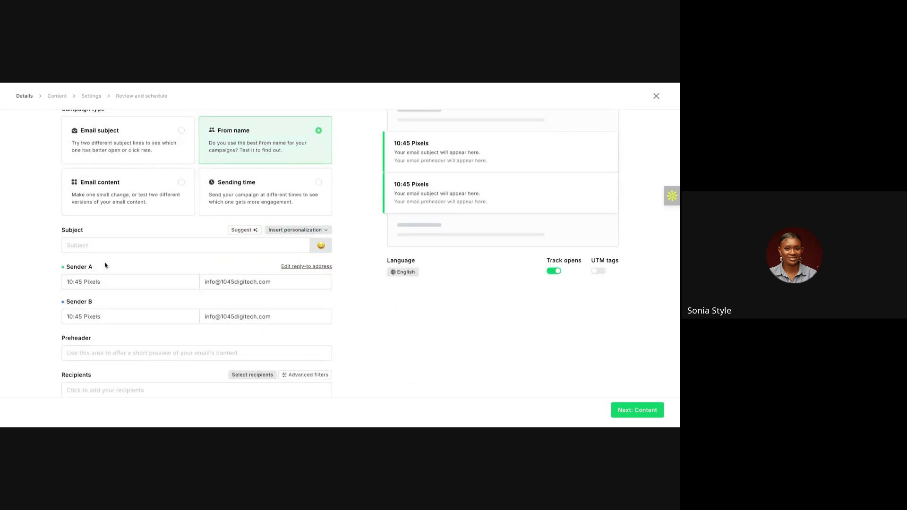
scroll(105, 267, "up", 3)
left_click(110, 196)
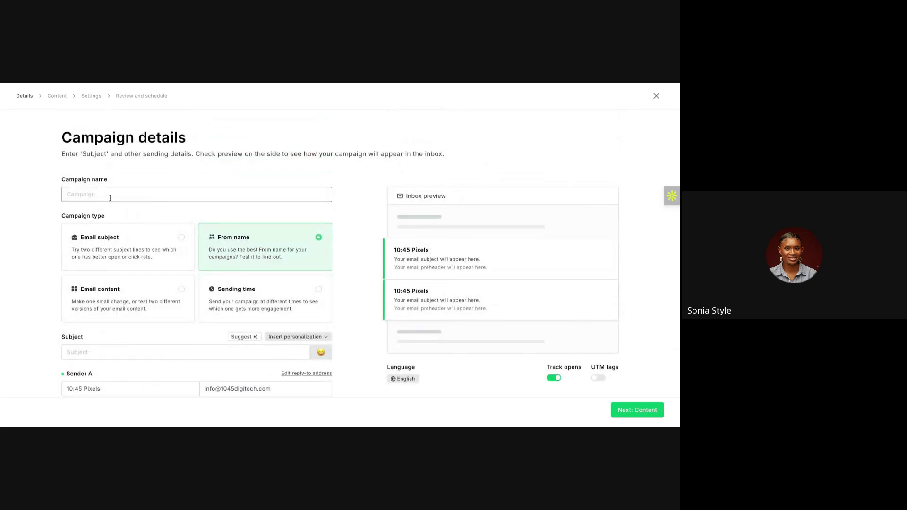
type("PROJECT 20K")
Try the Subject, Email content and Sending time test types, settling on From name
scroll(116, 225, "down", 1)
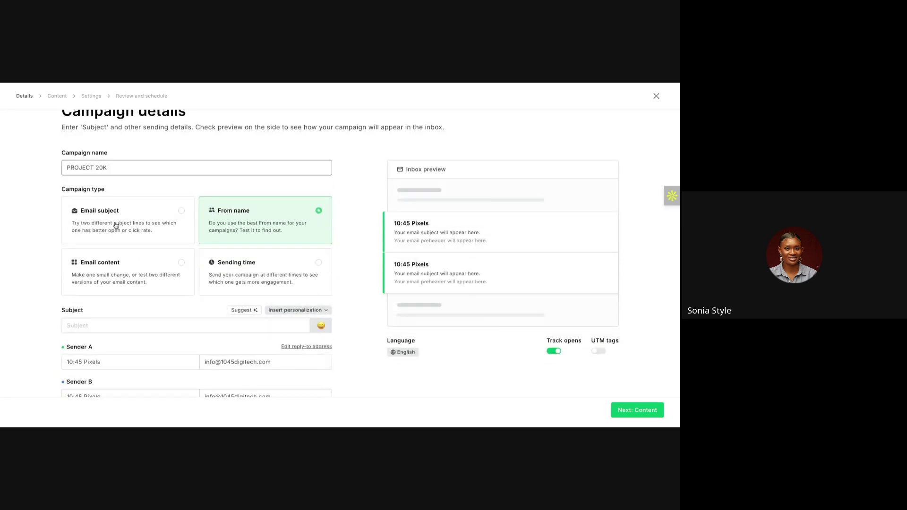
left_click(187, 217)
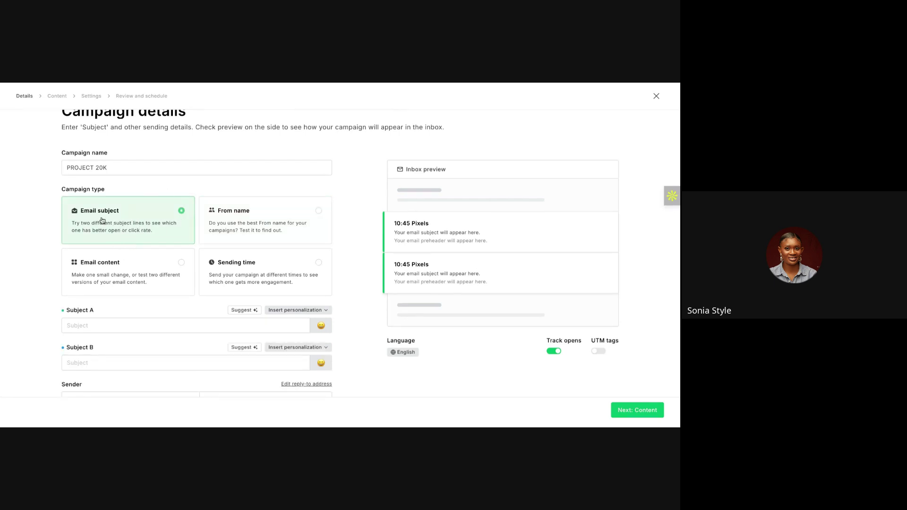
left_click(237, 221)
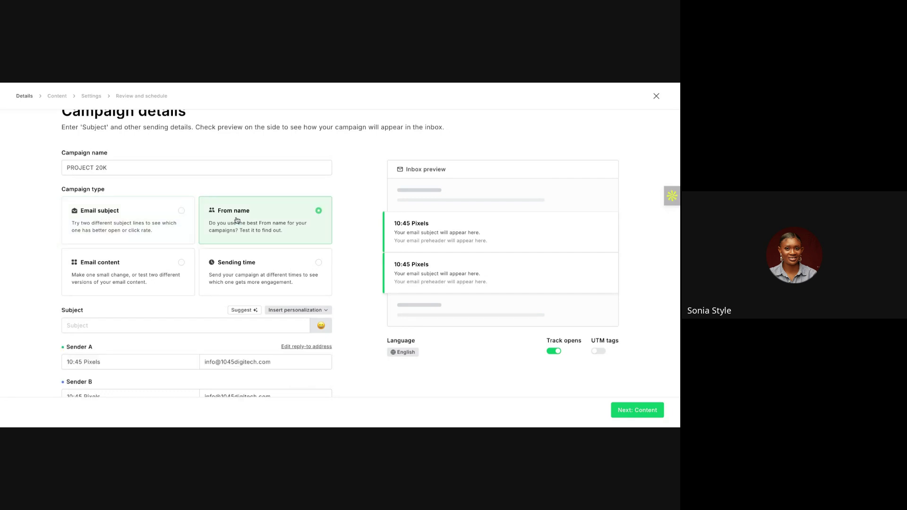
left_click(128, 293)
left_click(239, 286)
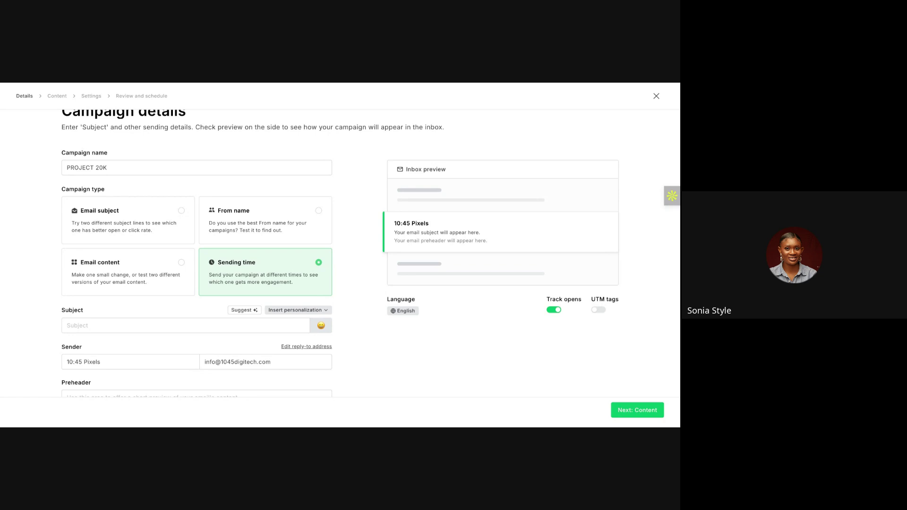
left_click(149, 218)
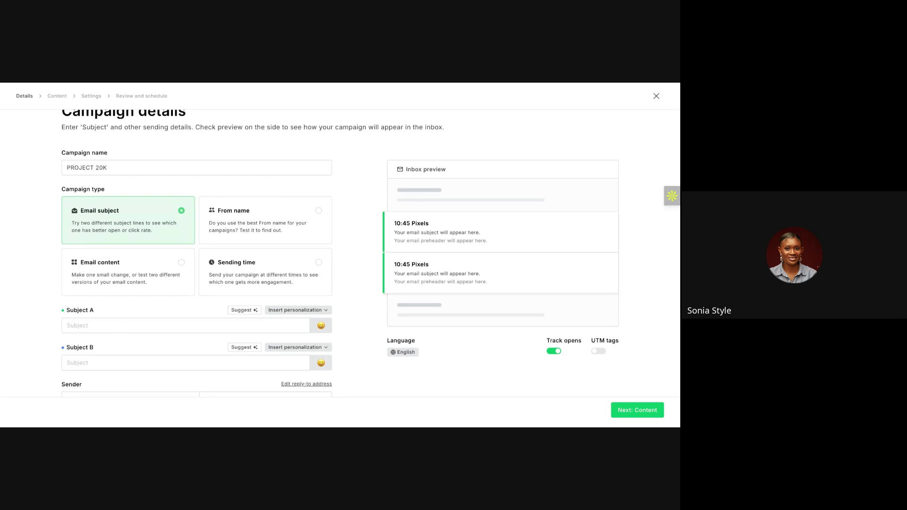
left_click(241, 232)
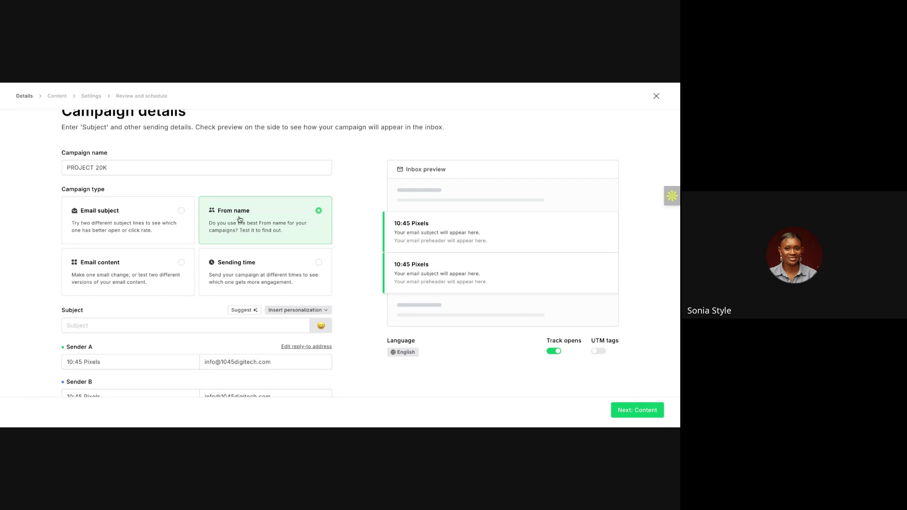
Replace the Sender A and Sender B names with new sender names
scroll(254, 273, "down", 3)
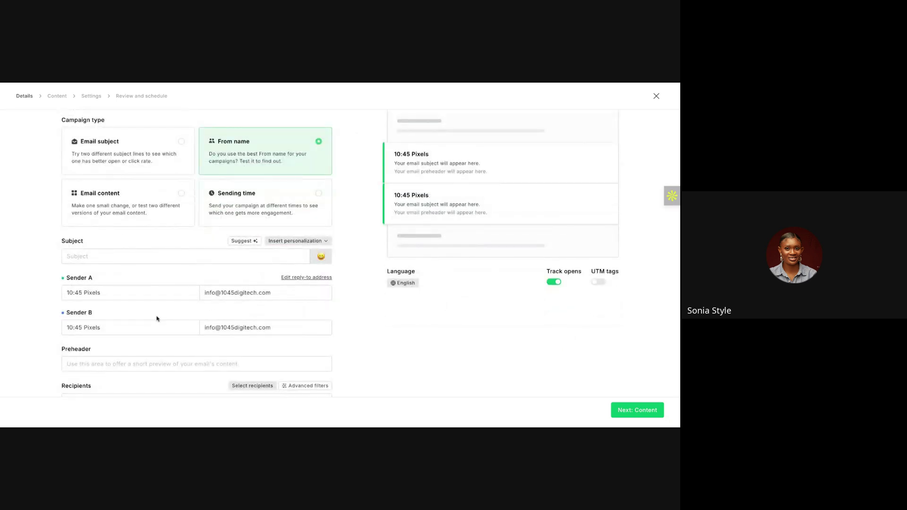
double_click(148, 293)
triple_click(148, 293)
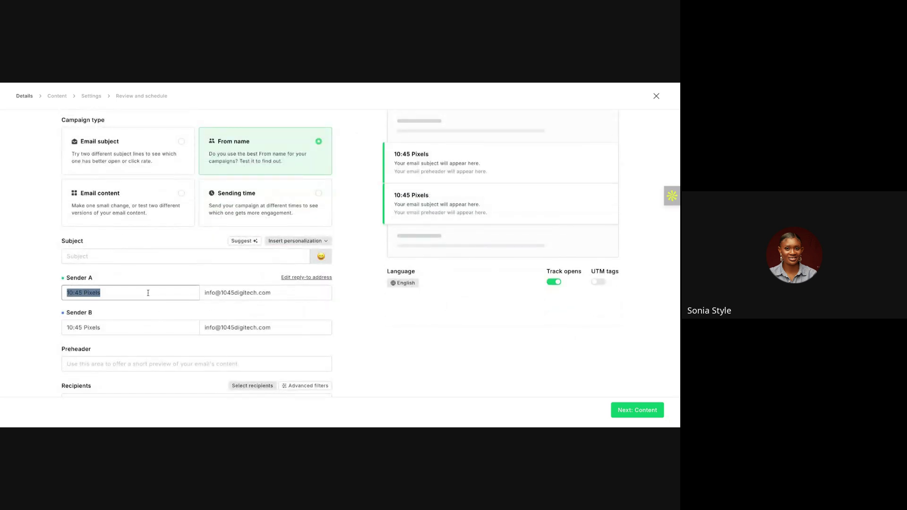
type("SONIA")
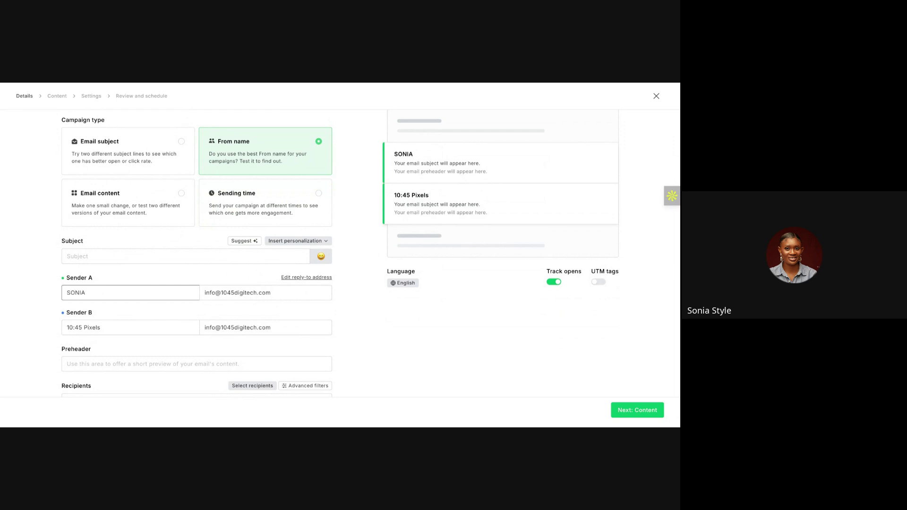
triple_click(136, 327)
type("SO")
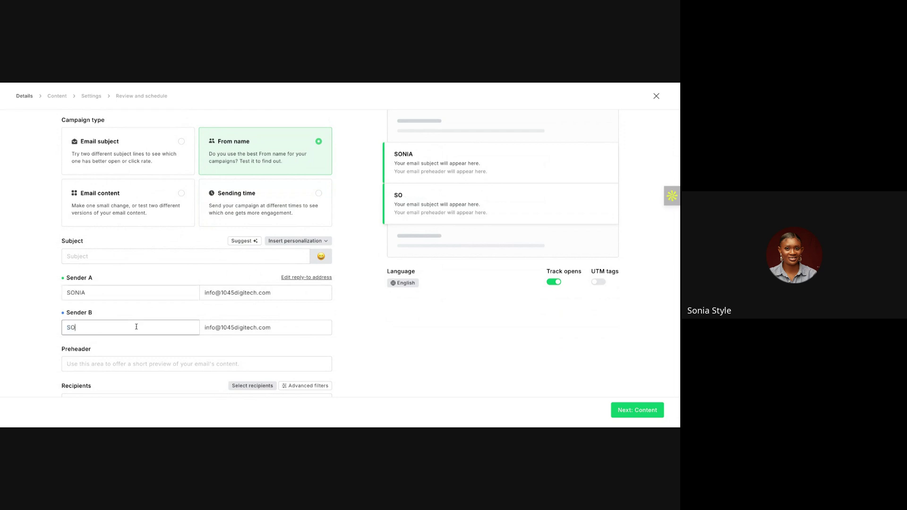
type("NIASTYLE")
Switch the split test to Email content, then to Sending time
scroll(166, 324, "down", 1)
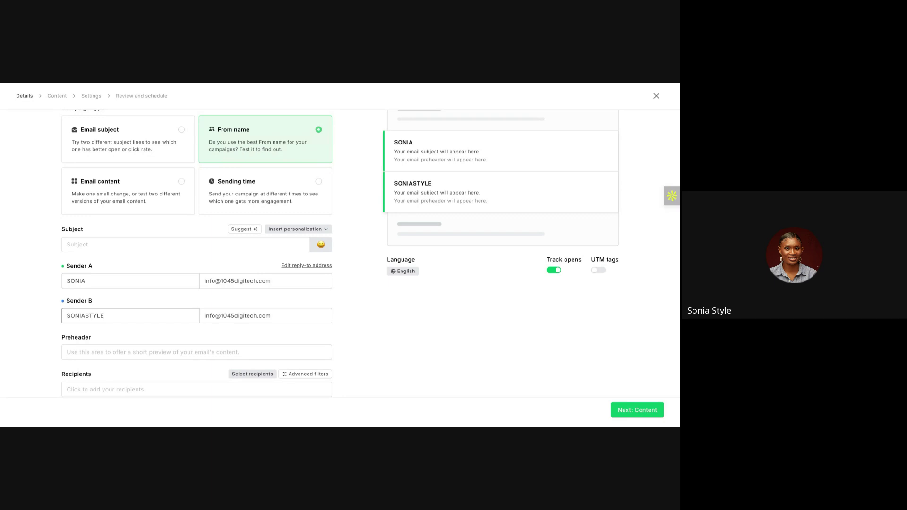
left_click(163, 192)
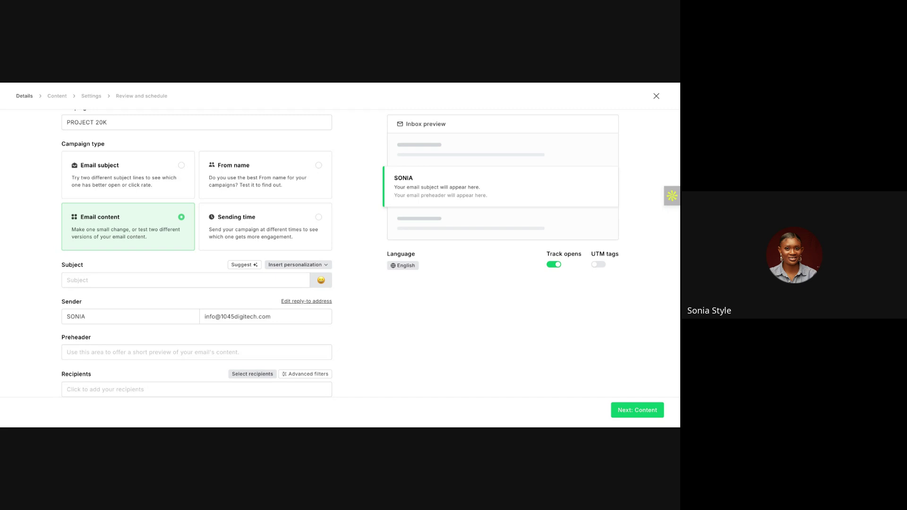
left_click(250, 247)
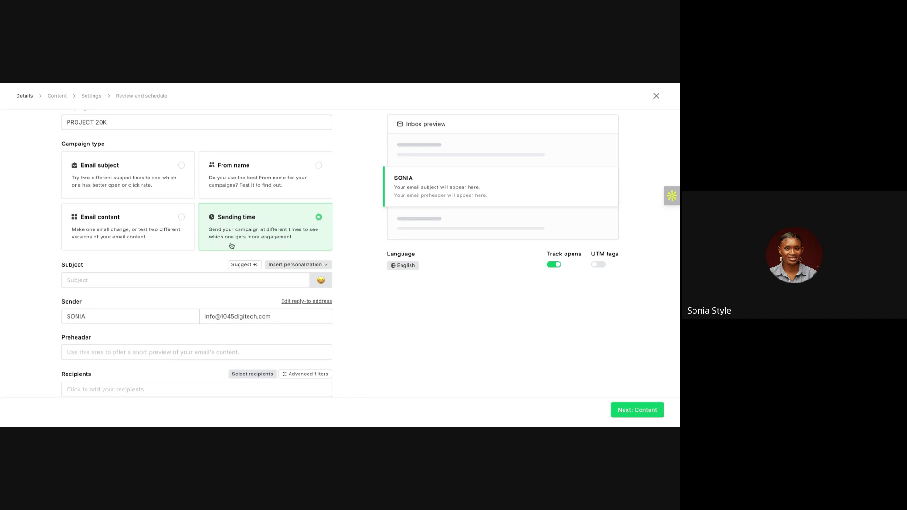
Paste the subject "Space almost running out—Don't Miss Out!" and accept the preheader autofill
left_click(137, 283)
type("Space almost running out—Don't Miss Out!\"")
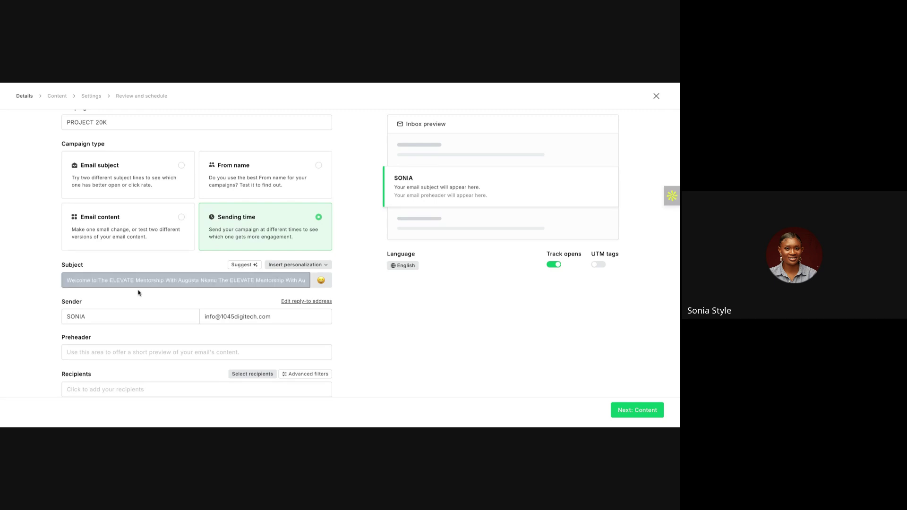
left_click(135, 355)
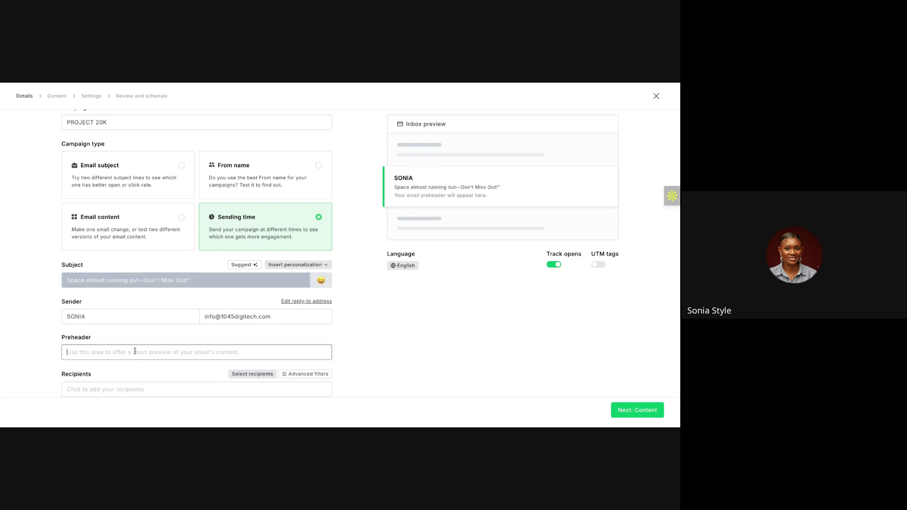
left_click(150, 264)
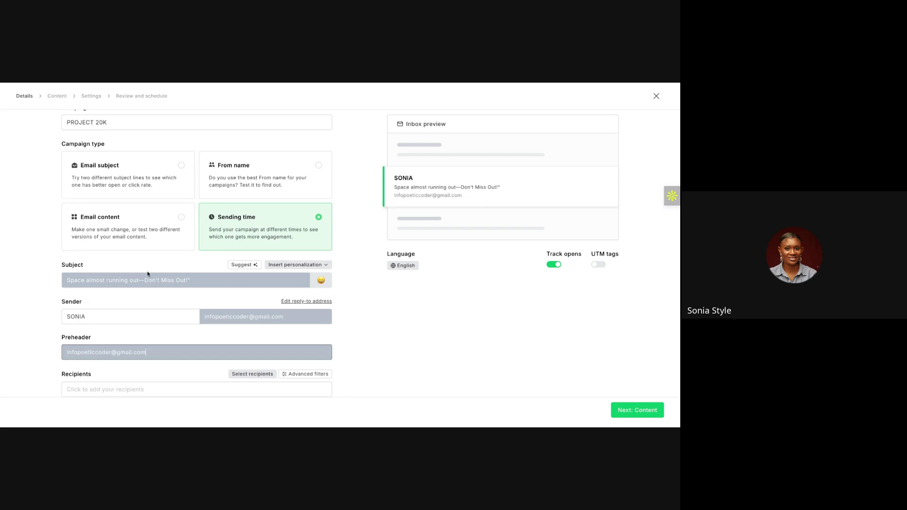
Select the Project20 - June Cohort segment (838) as recipients
left_click(123, 394)
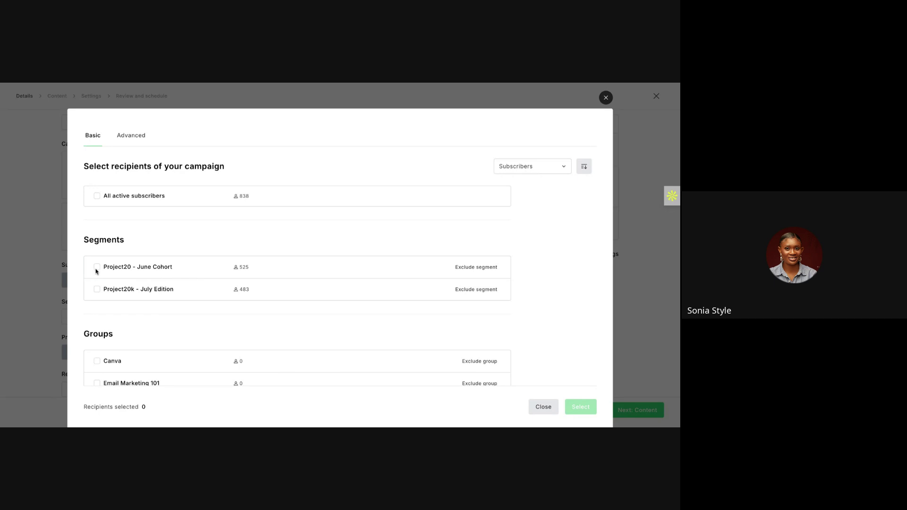
left_click(94, 270)
left_click(579, 408)
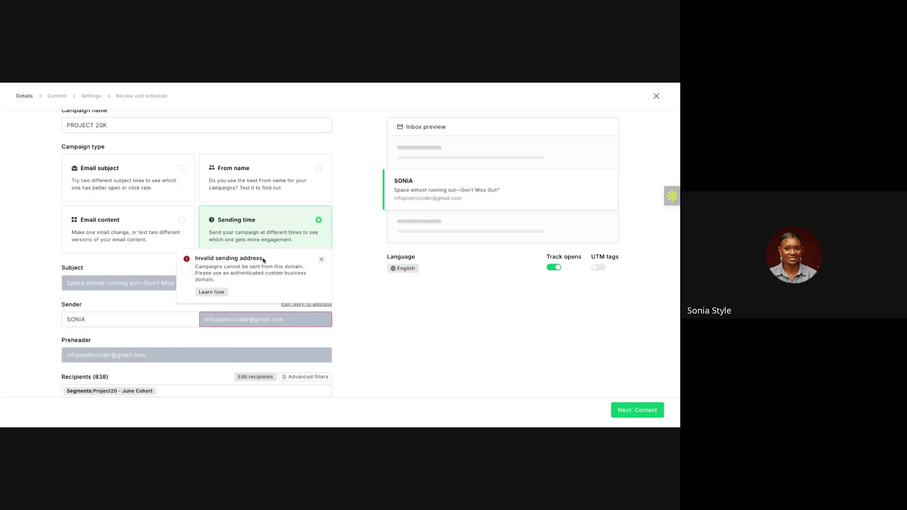
scroll(261, 245, "up", 1)
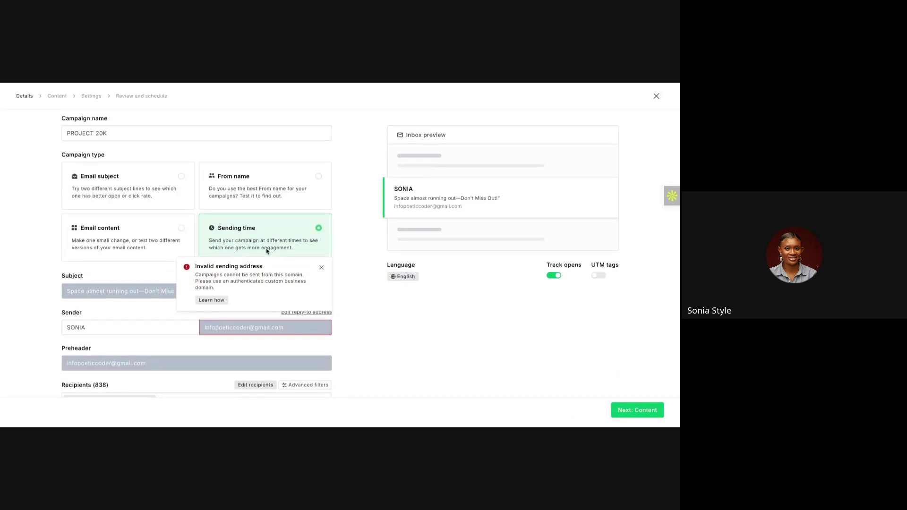
Dismiss the invalid address warning, clear the sender name, and keep the original sender email
left_click(322, 269)
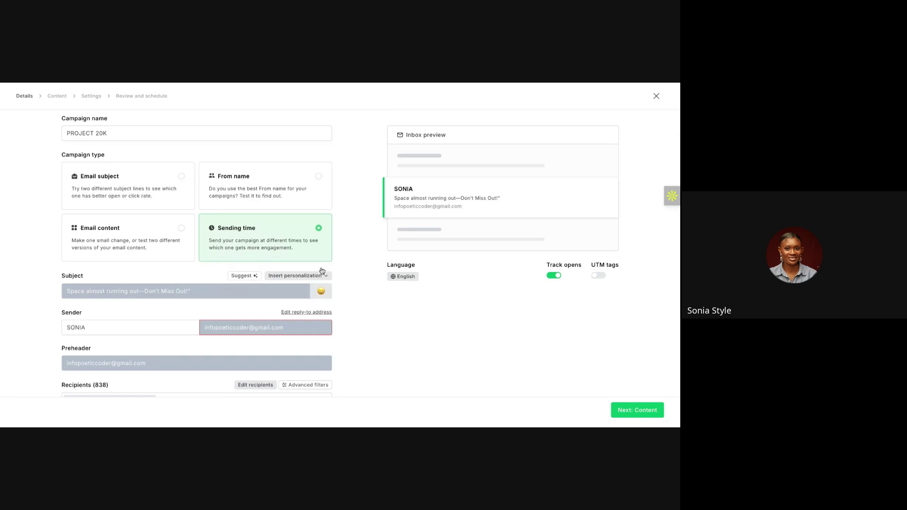
double_click(120, 328)
type("IN")
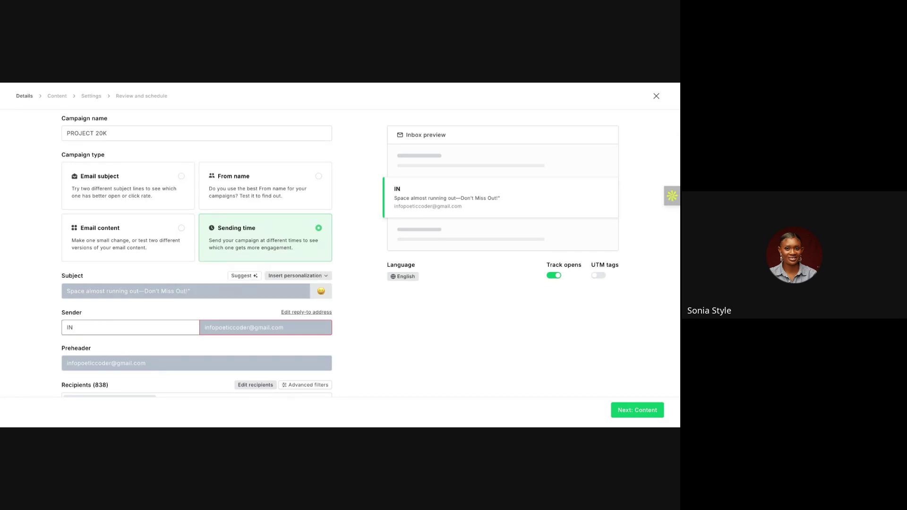
type("FO")
double_click(93, 328)
key("BackSpace")
triple_click(248, 328)
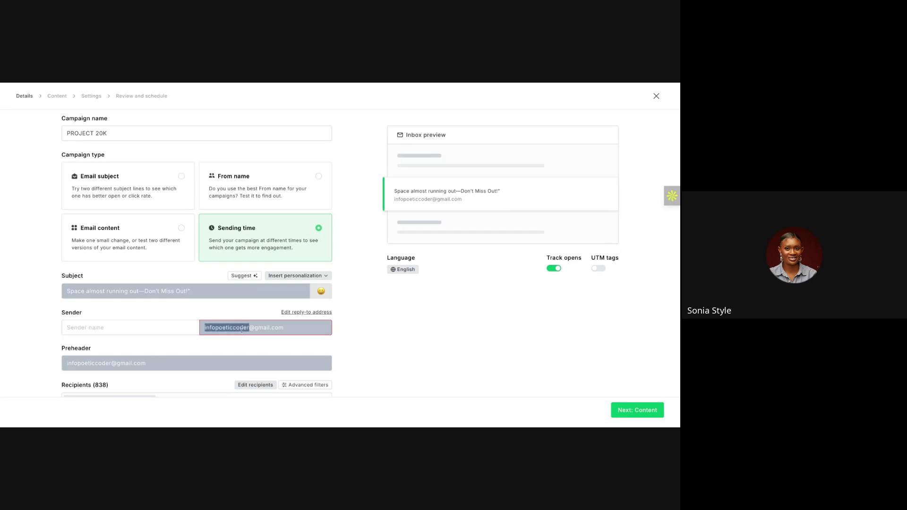
key("ctrl+v")
key("ctrl+z")
left_click(390, 312)
Toggle the test type to Email content and back to From name, then exit to Campaigns
left_click(162, 242)
scroll(234, 284, "up", 2)
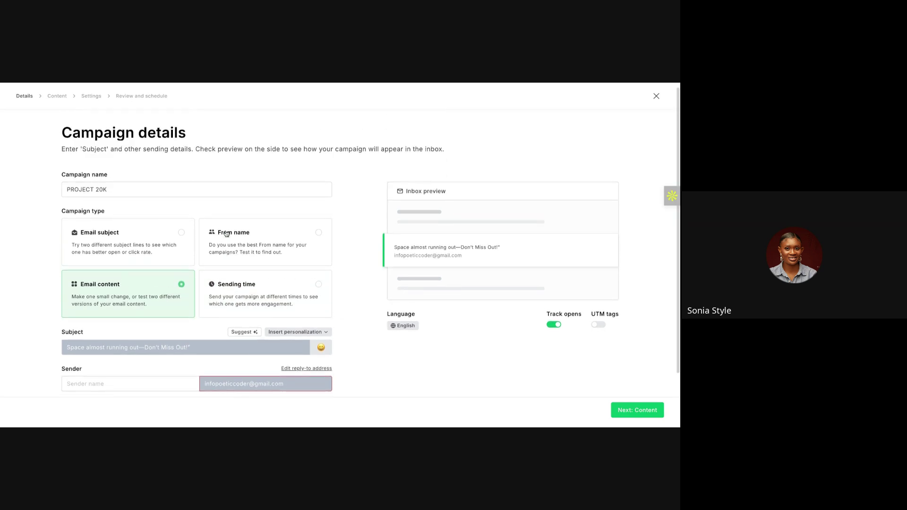
left_click(227, 233)
scroll(269, 323, "down", 2)
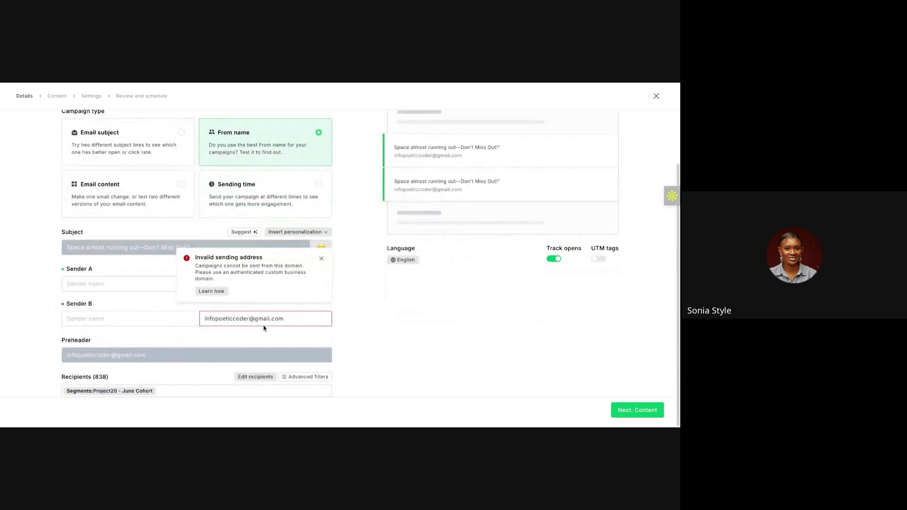
scroll(266, 291, "up", 2)
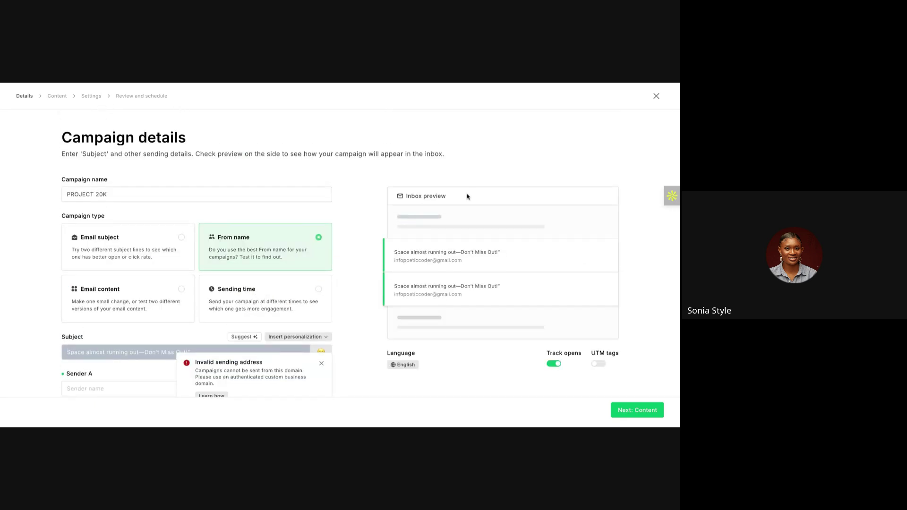
left_click(656, 97)
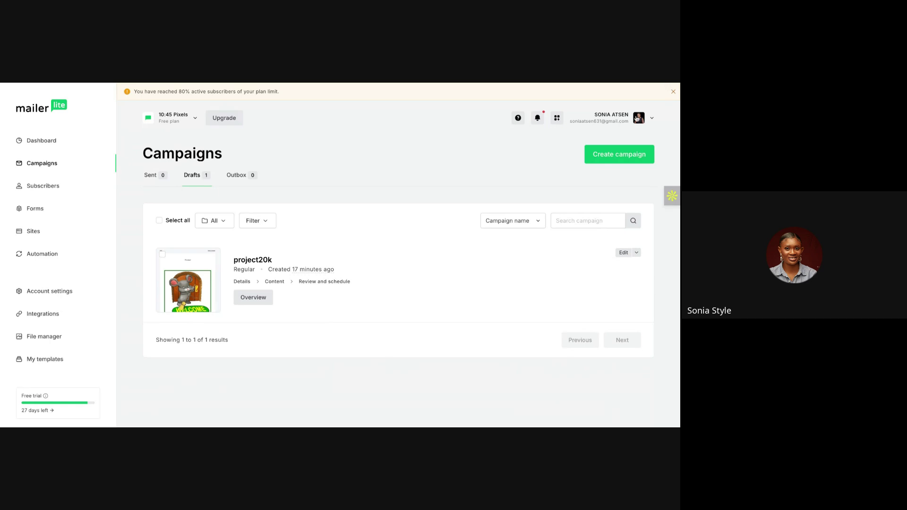
left_click(614, 163)
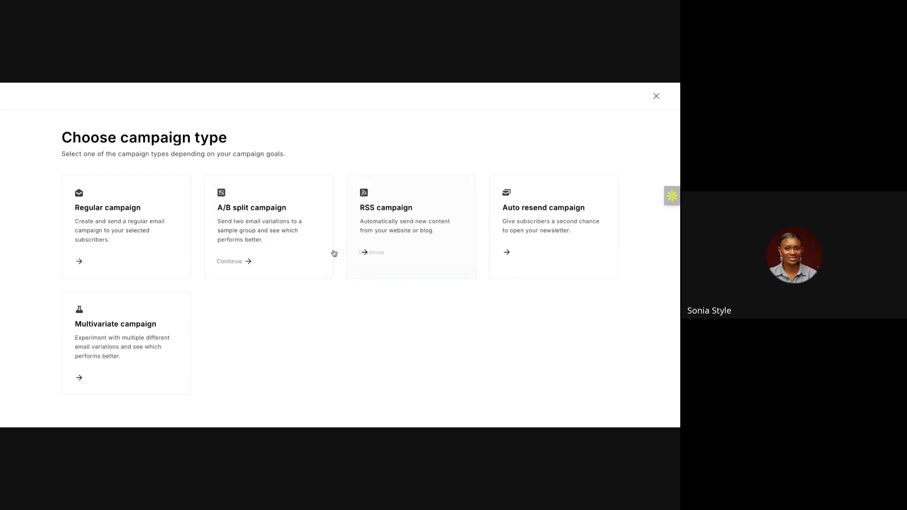
left_click(127, 332)
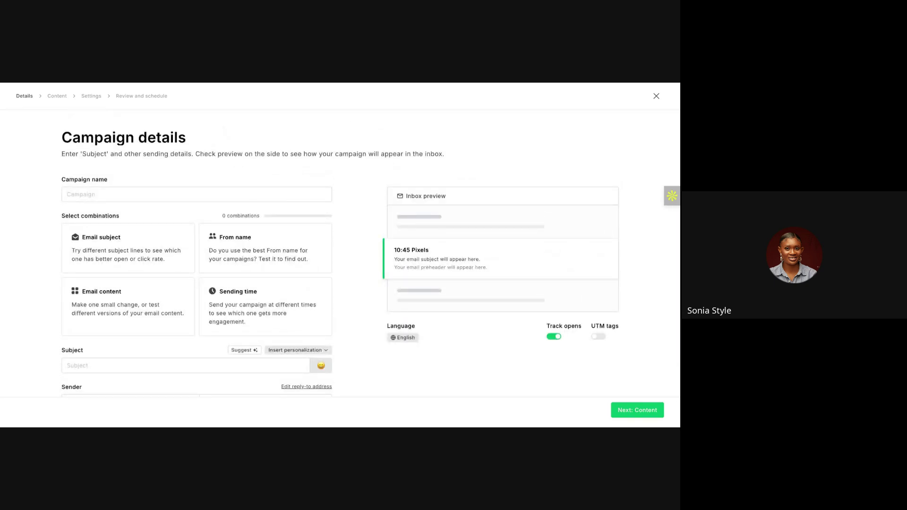
scroll(340, 255, "down", 2)
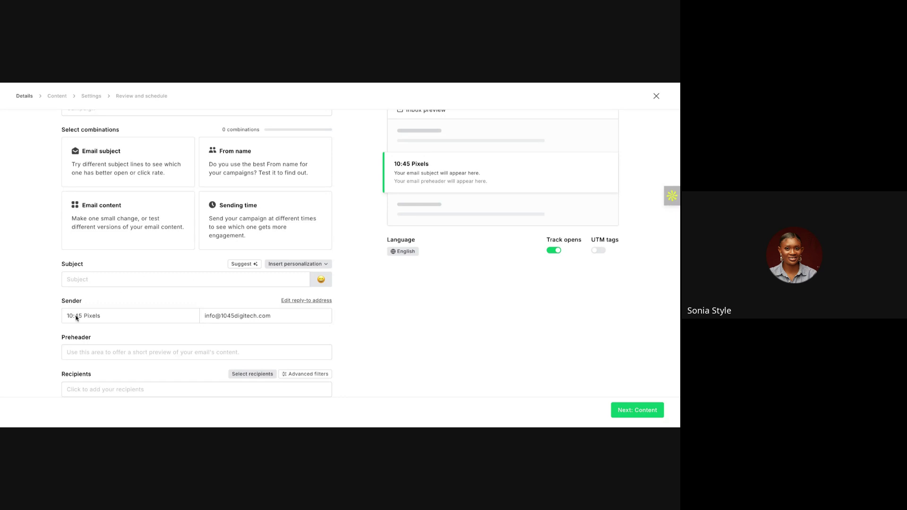
scroll(77, 317, "up", 2)
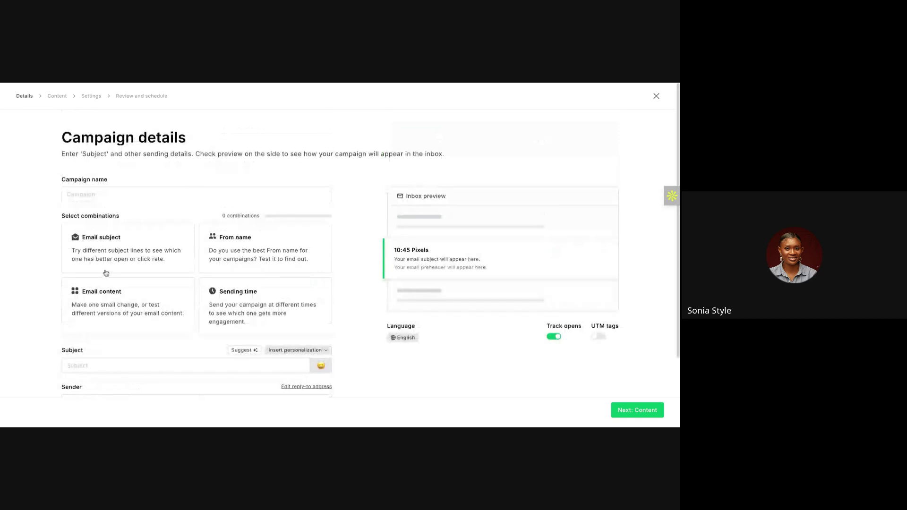
left_click(656, 96)
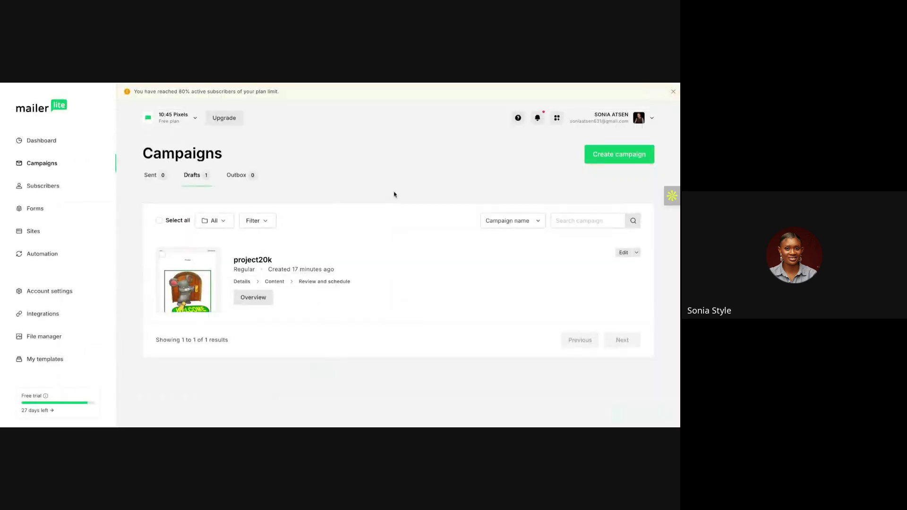
Start a new campaign from the Campaigns page to see the campaign type options
left_click(607, 161)
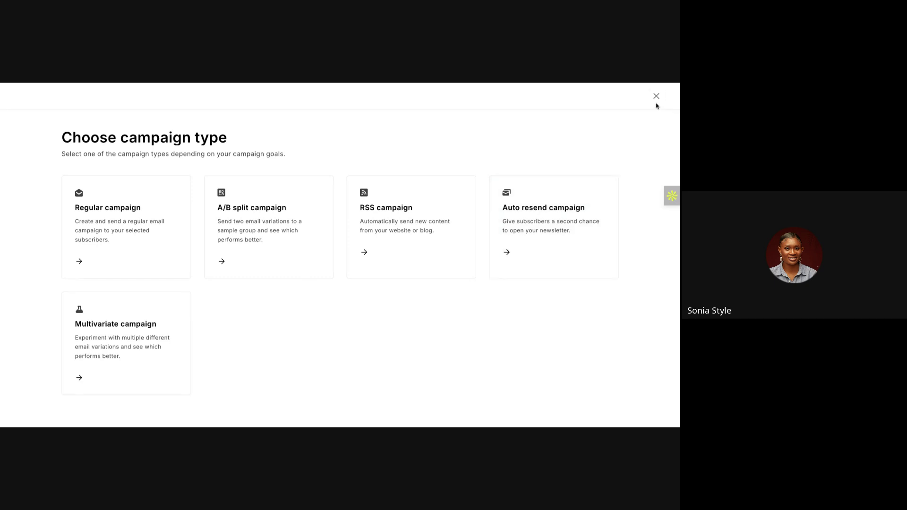
Close the Choose campaign type dialog without creating a campaign
left_click(656, 96)
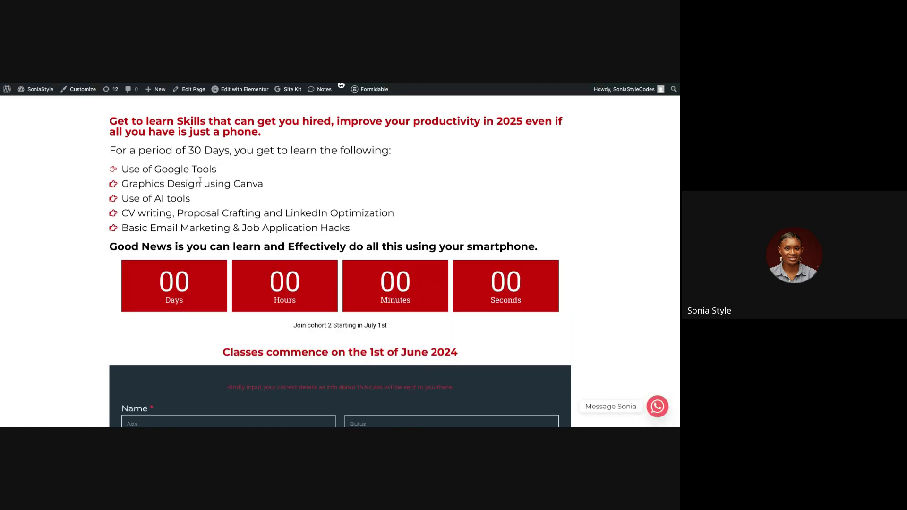
Fill the waitlist form's first and last name, WhatsApp number and email with saved autofill details
scroll(200, 181, "down", 1)
scroll(202, 185, "up", 1)
scroll(203, 188, "down", 2)
scroll(203, 188, "up", 2)
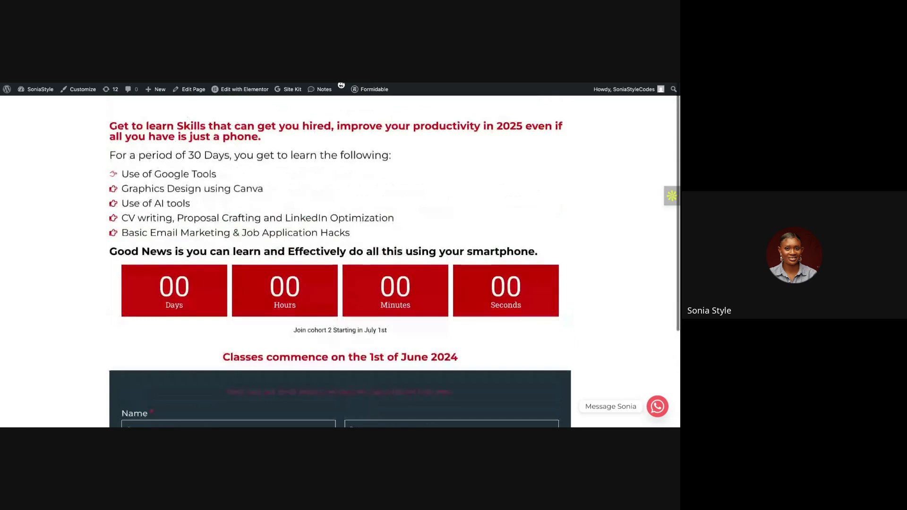
scroll(187, 117, "down", 1)
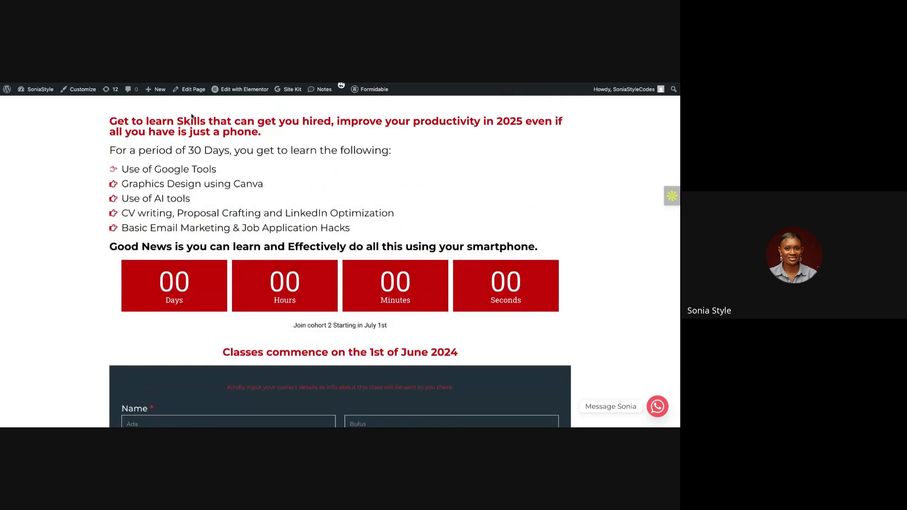
scroll(203, 156, "down", 2)
scroll(215, 196, "up", 2)
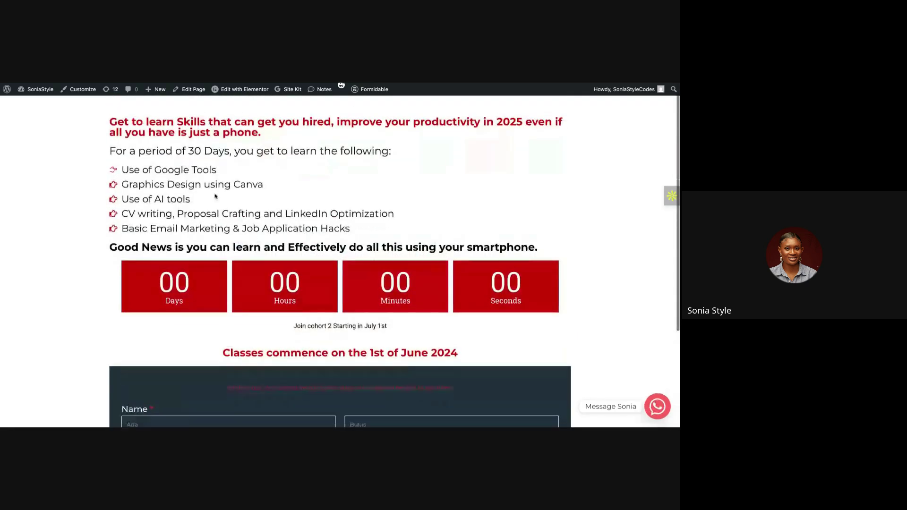
scroll(215, 196, "down", 3)
left_click(173, 288)
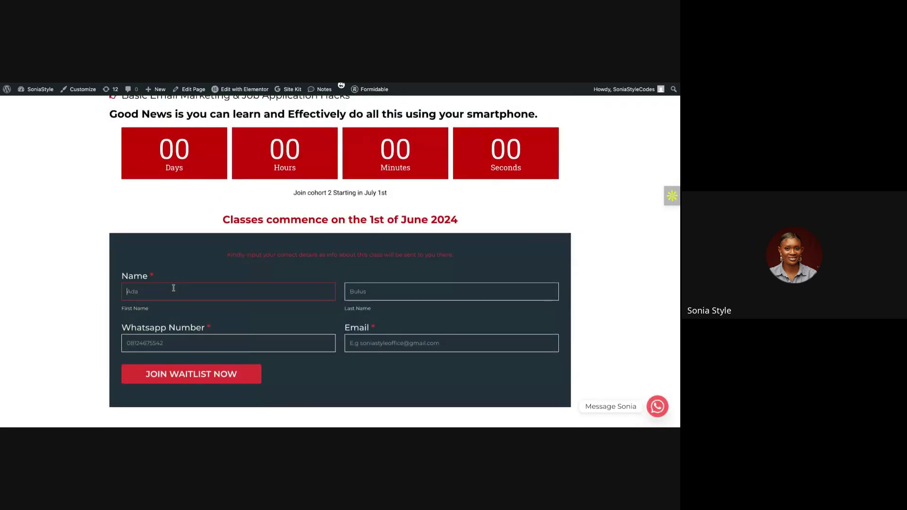
left_click(211, 147)
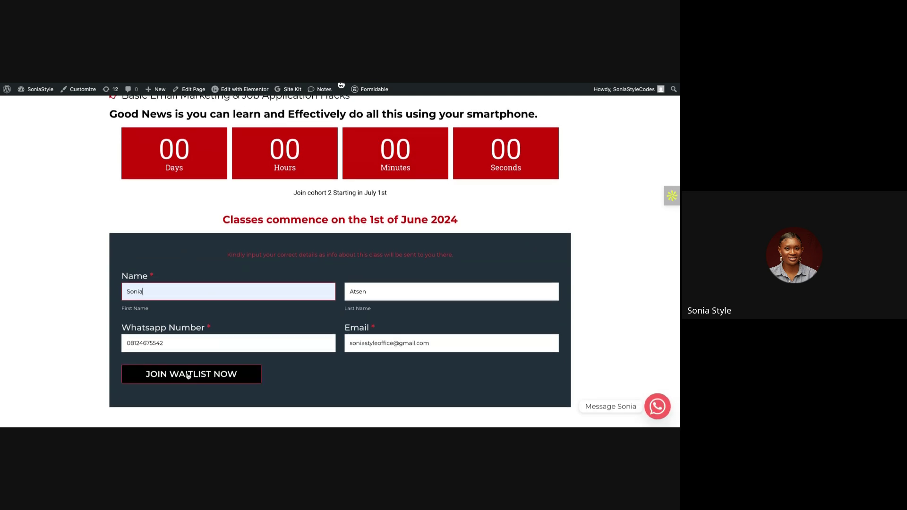
Scroll over the landing page to review the filled-in waitlist form
scroll(270, 267, "down", 1)
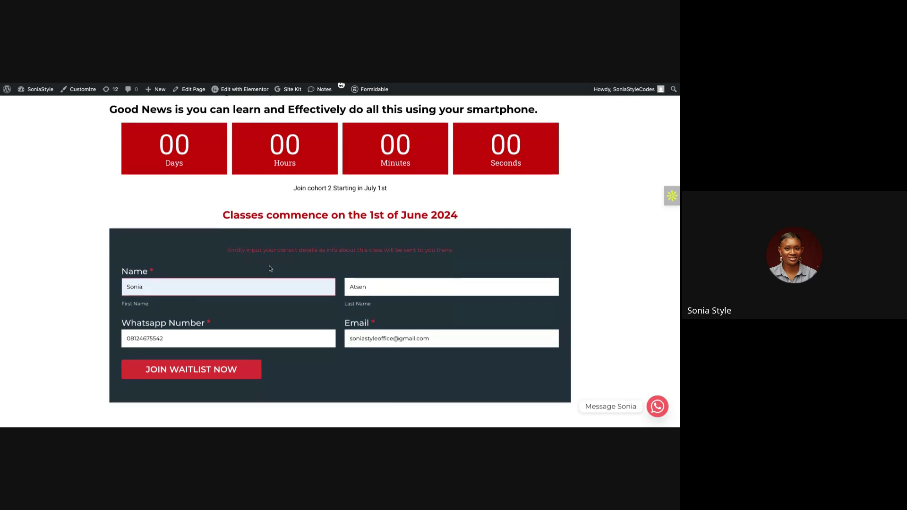
scroll(269, 268, "up", 3)
scroll(270, 267, "down", 3)
scroll(269, 268, "up", 1)
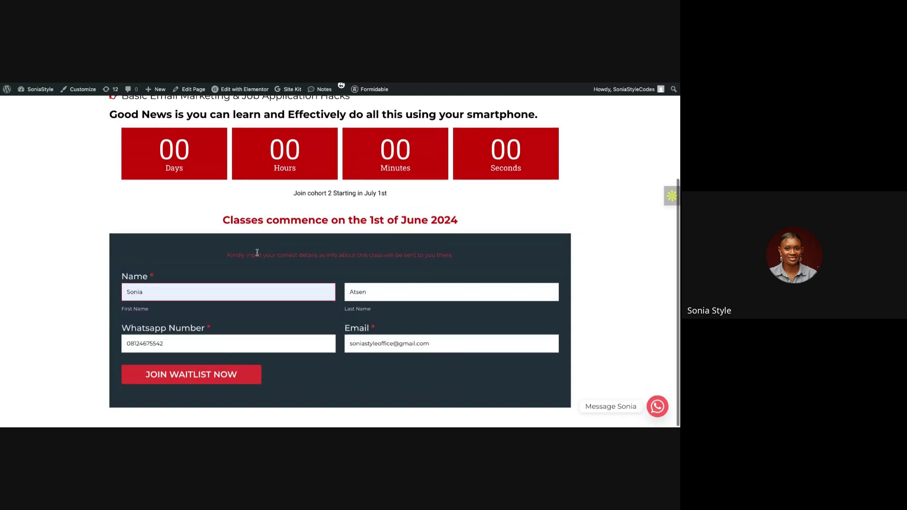
scroll(259, 255, "up", 3)
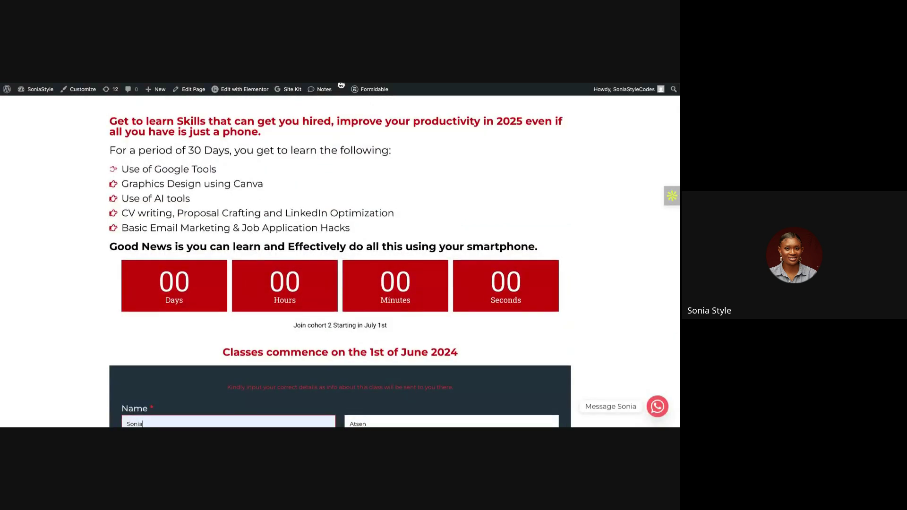
scroll(258, 265, "down", 3)
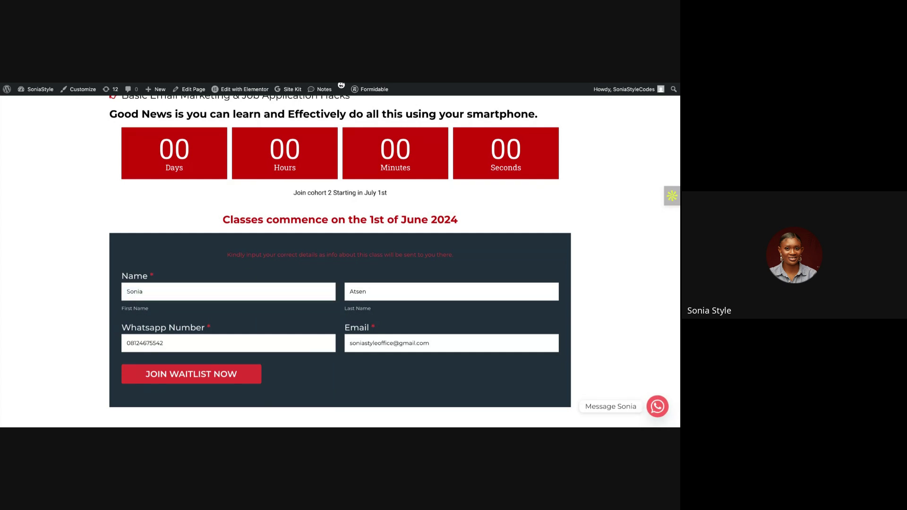
Open the newest Ferrari promotional email in the Gmail inbox and read through it
key("ctrl+Tab")
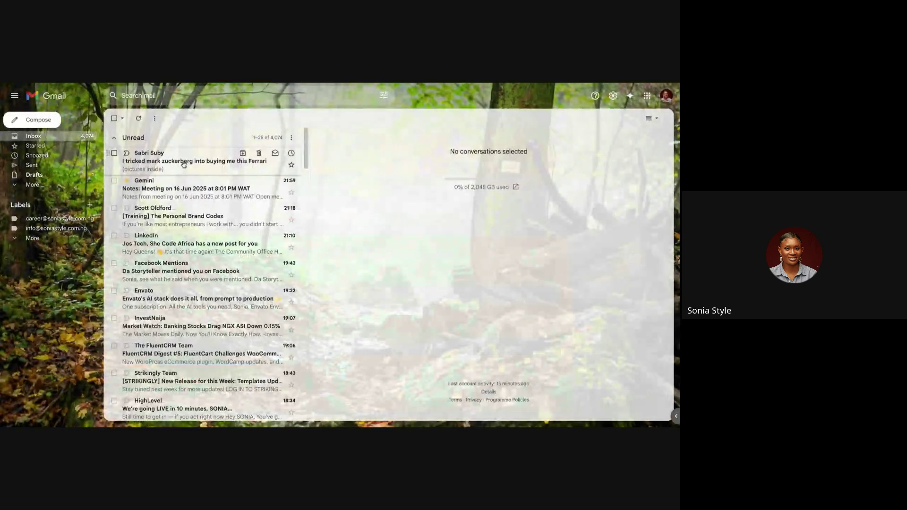
left_click(183, 163)
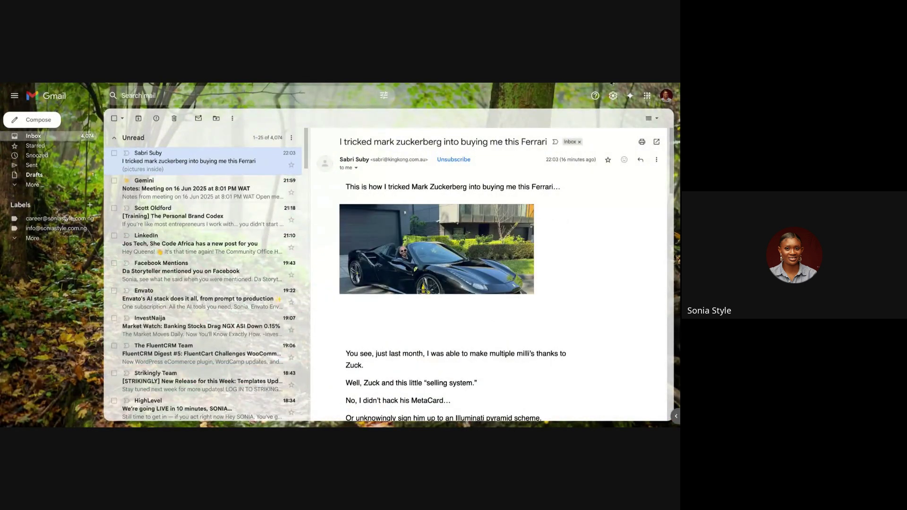
key("ctrl+Tab")
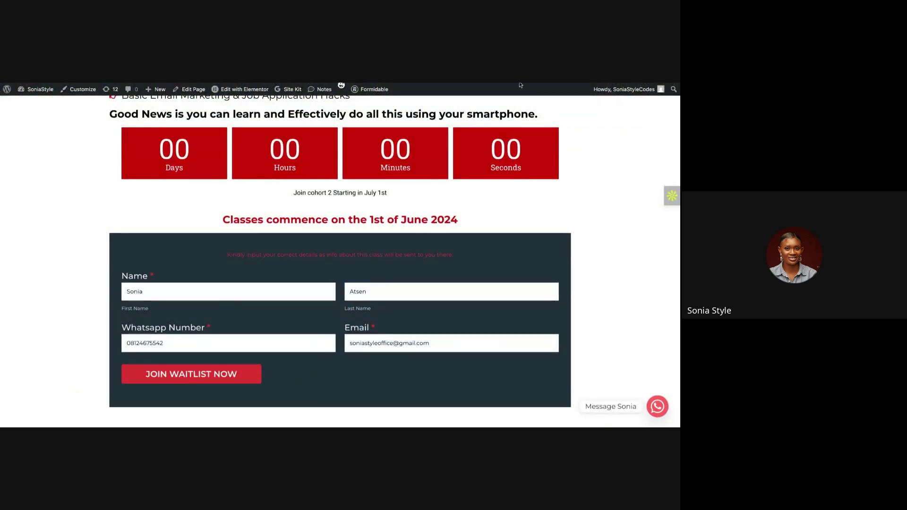
key("ctrl+Tab")
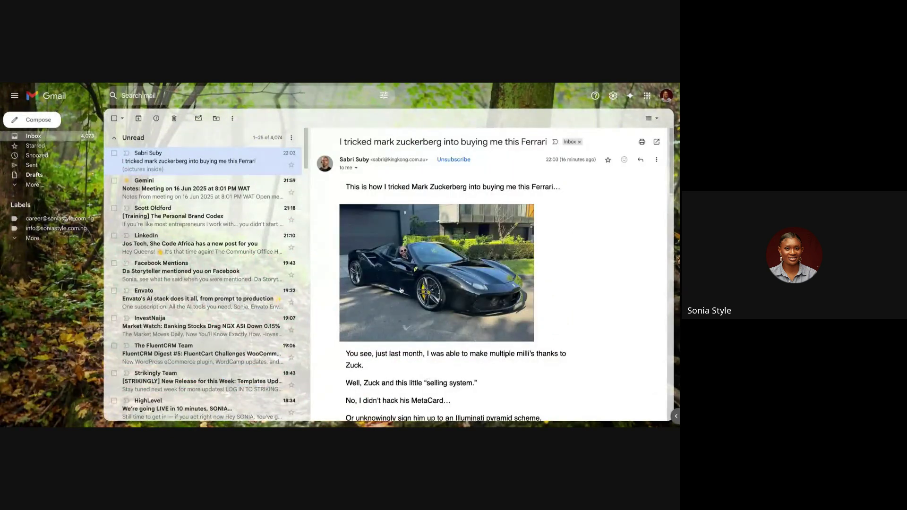
scroll(380, 212, "down", 1)
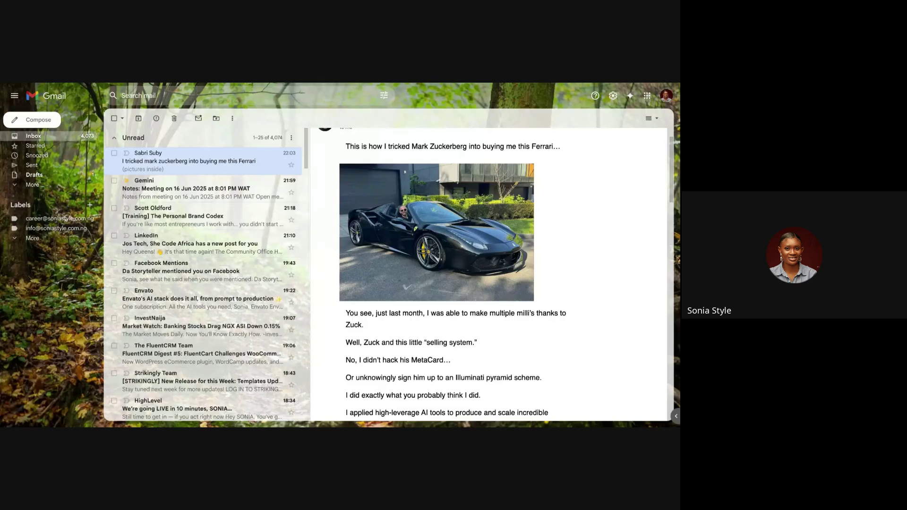
scroll(384, 276, "down", 10)
scroll(491, 275, "down", 15)
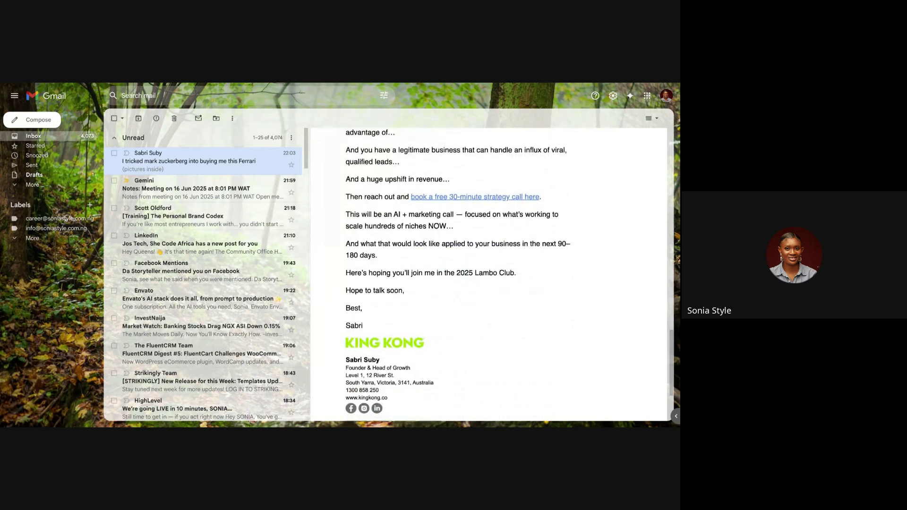
scroll(489, 274, "down", 4)
scroll(488, 274, "up", 15)
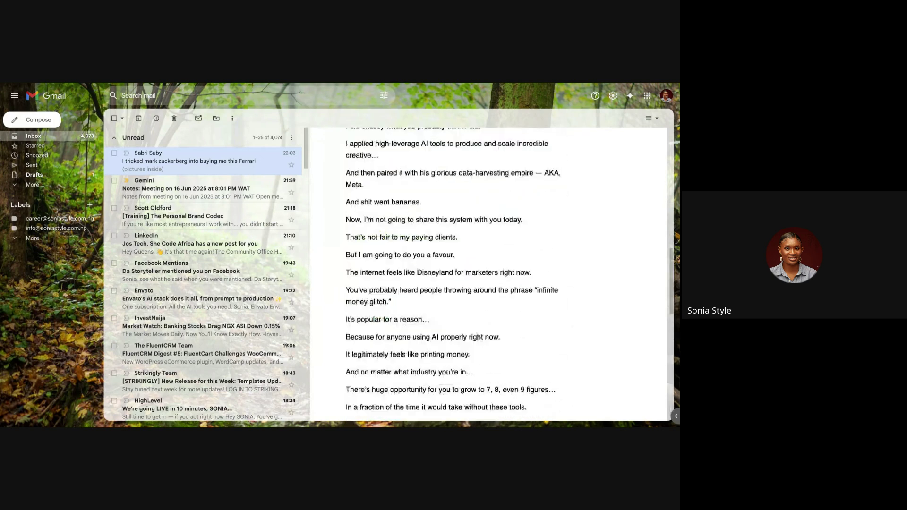
scroll(489, 274, "up", 10)
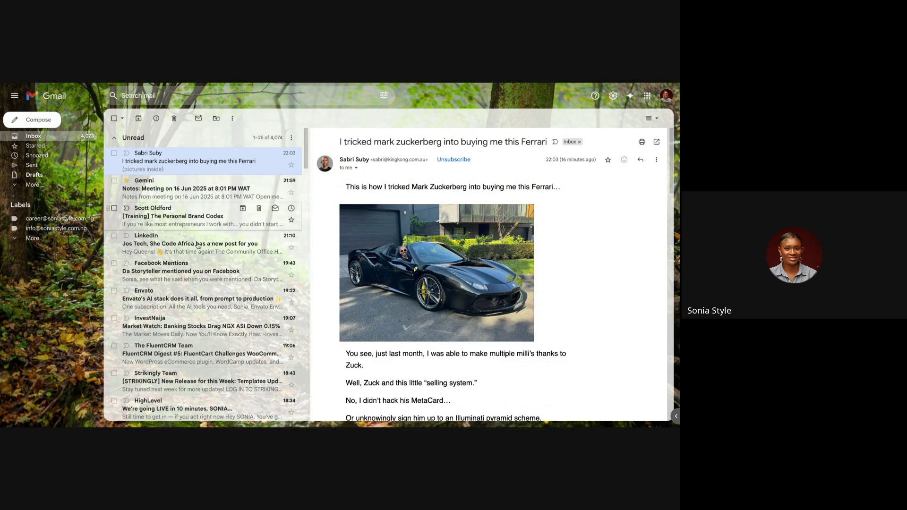
scroll(193, 251, "down", 2)
scroll(165, 313, "down", 3)
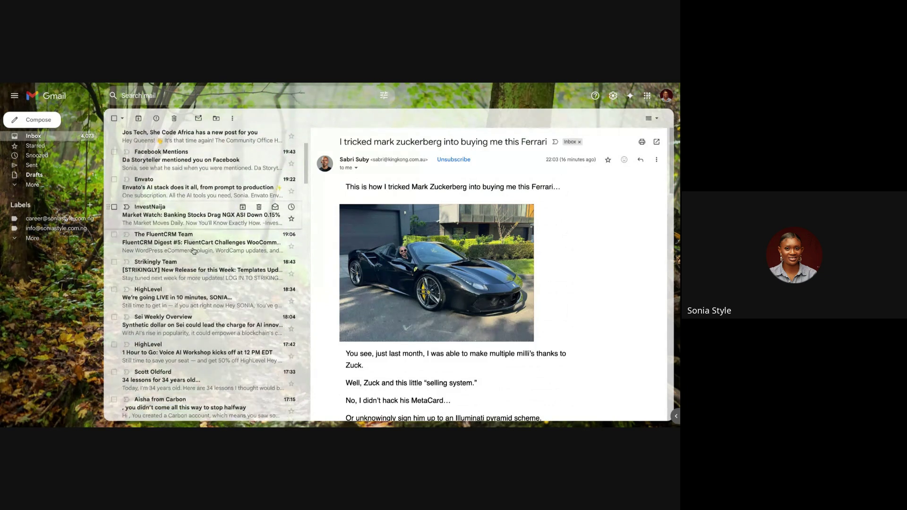
scroll(164, 313, "down", 2)
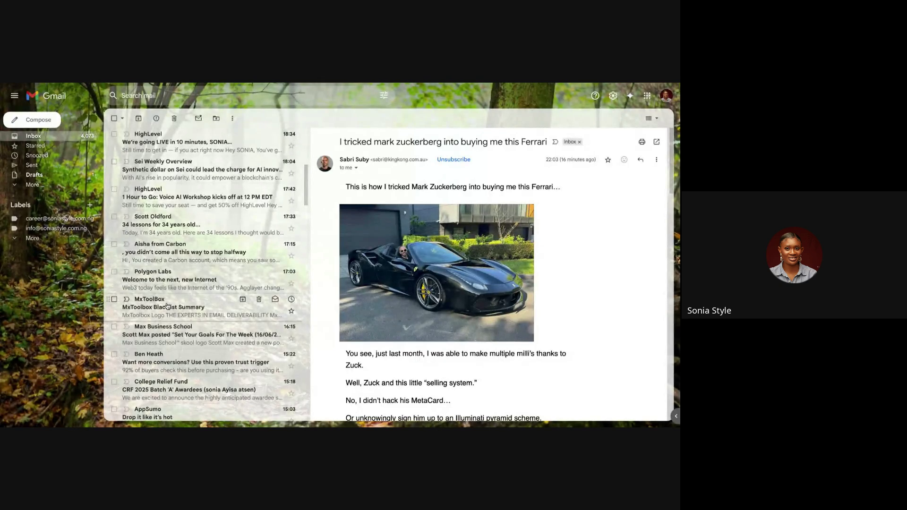
scroll(166, 306, "down", 3)
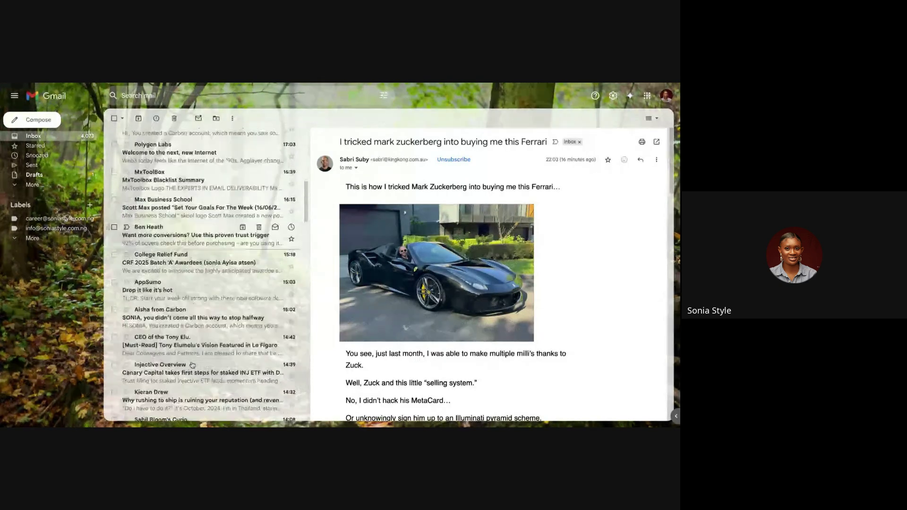
scroll(192, 365, "down", 10)
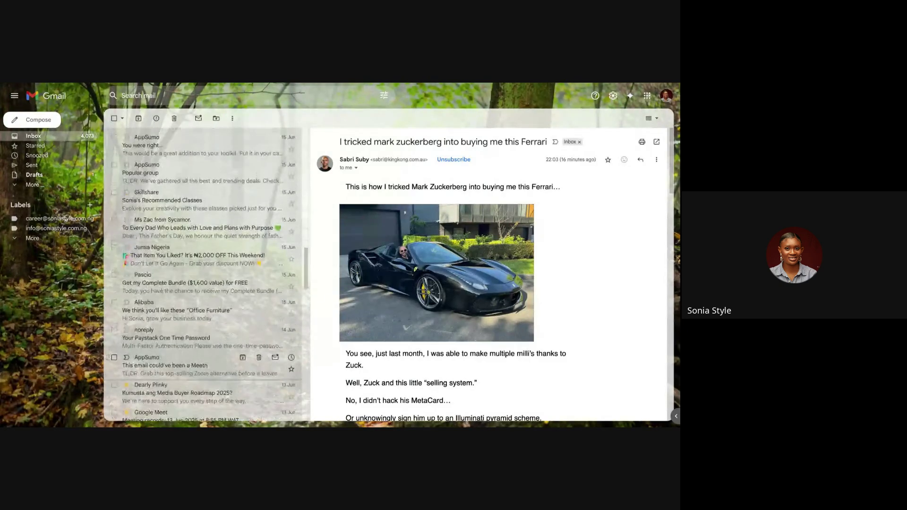
scroll(195, 253, "up", 3)
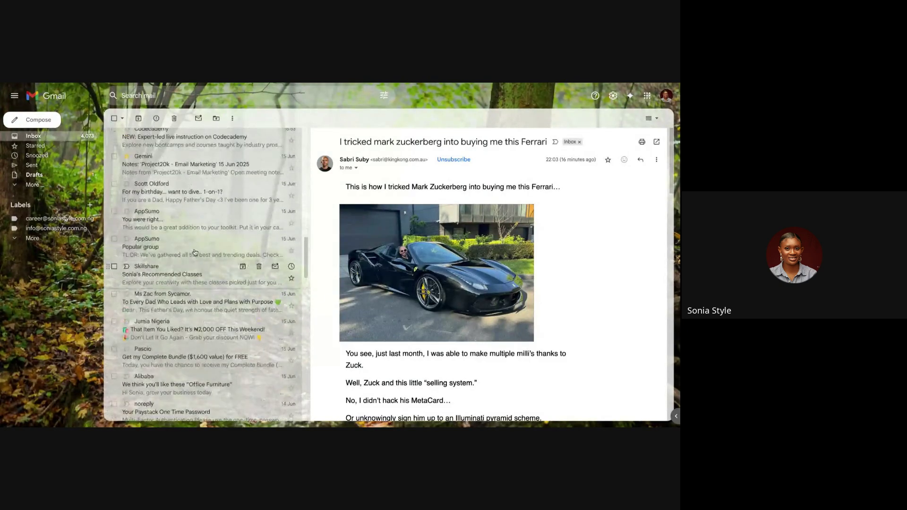
scroll(195, 253, "up", 1)
scroll(194, 239, "up", 4)
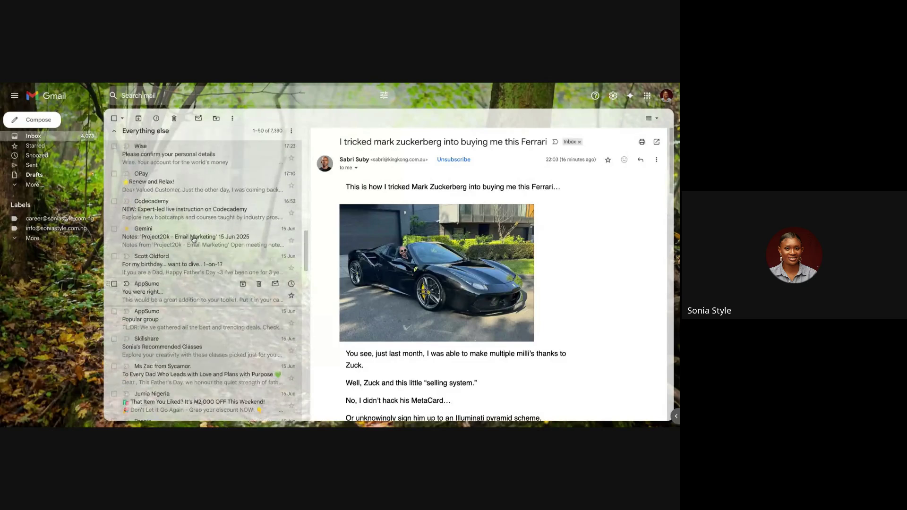
scroll(177, 233, "down", 15)
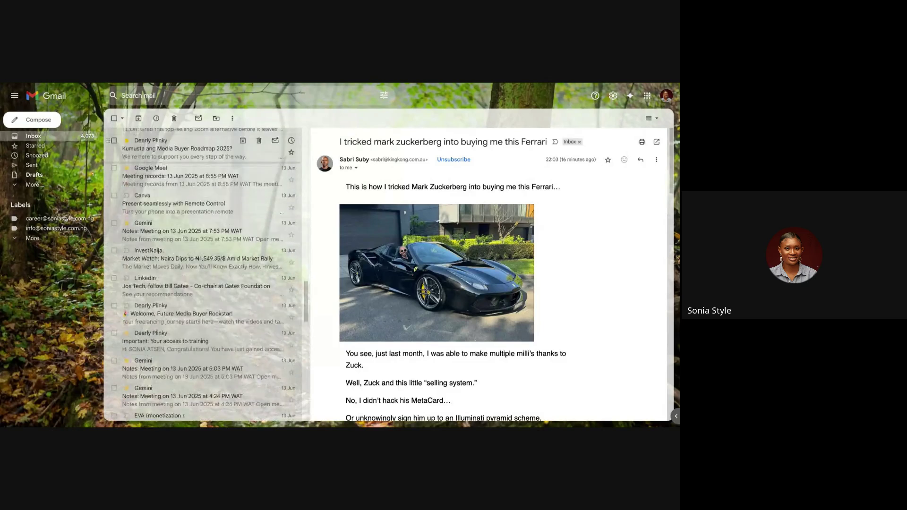
scroll(176, 234, "down", 8)
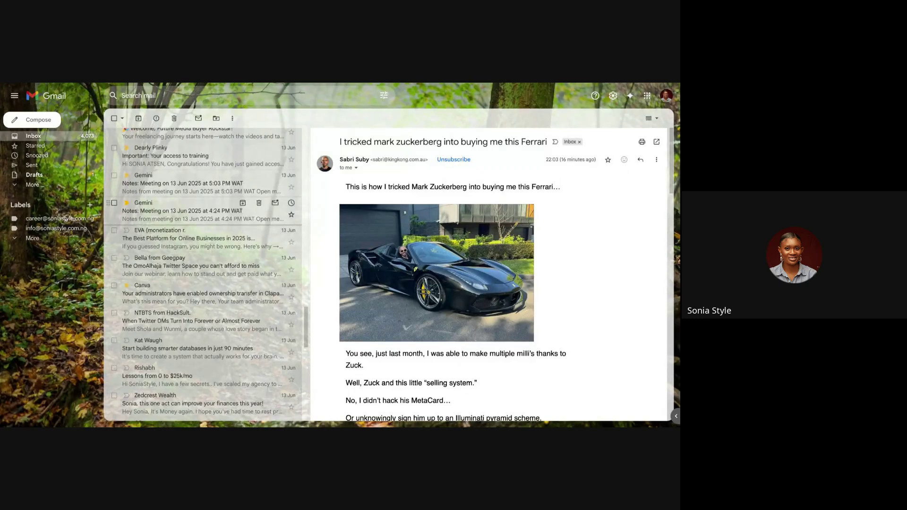
Open the 'Important: Your access to training' email, then the 'Welcome, Future Media Buyer Rockstar!' email
left_click(203, 155)
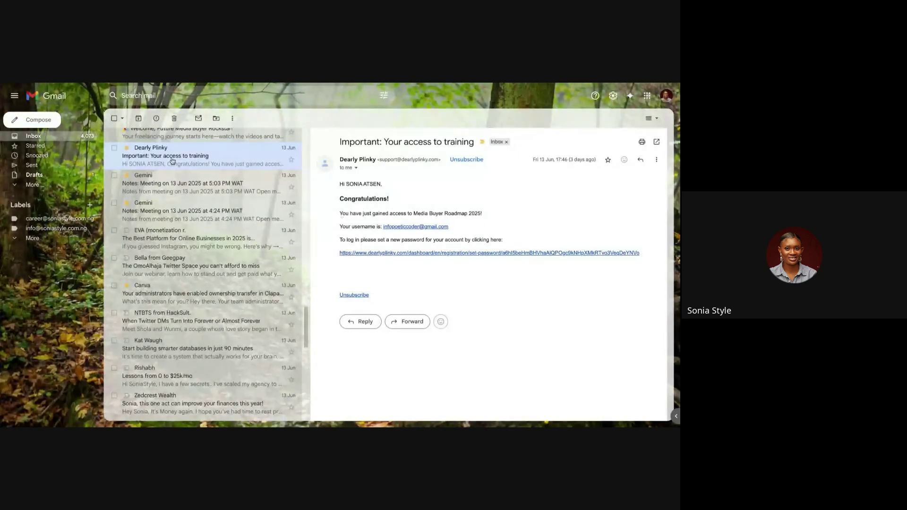
scroll(170, 161, "up", 3)
left_click(162, 199)
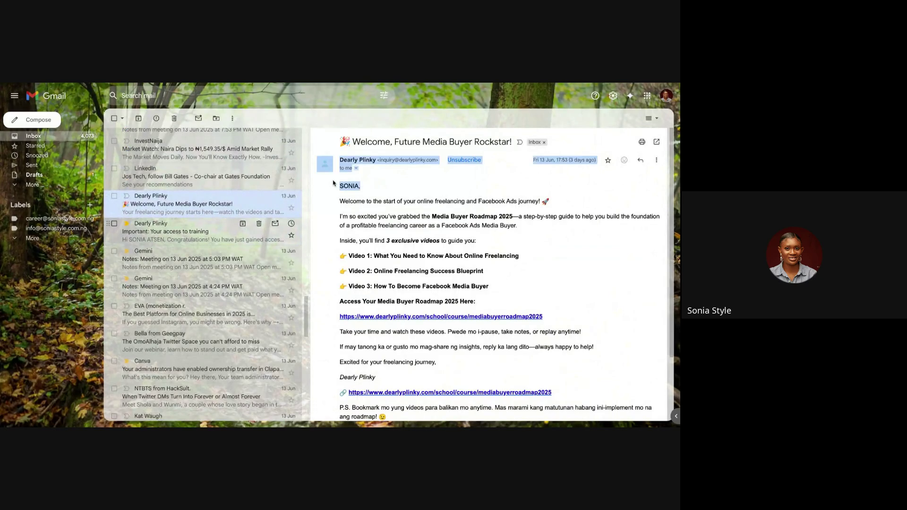
Select the second and then the first Media Buyer Roadmap 2025 course link addresses
scroll(383, 250, "down", 2)
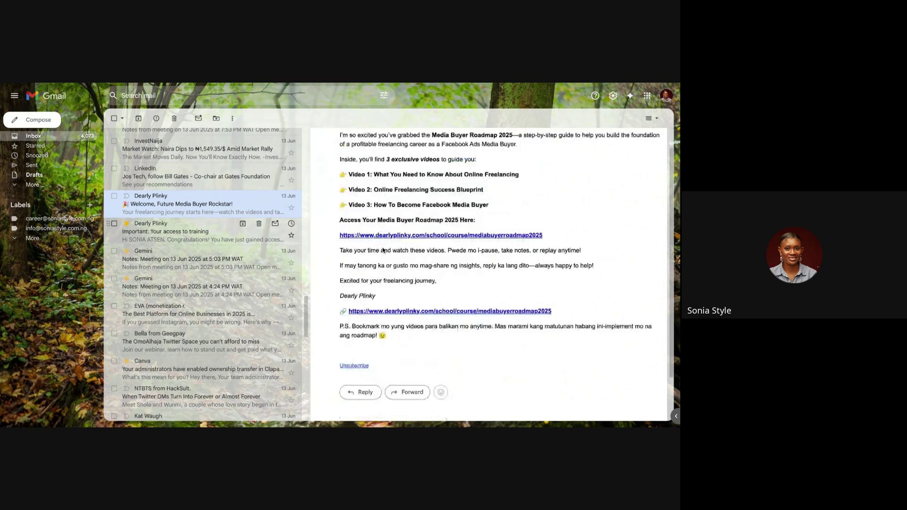
triple_click(358, 315)
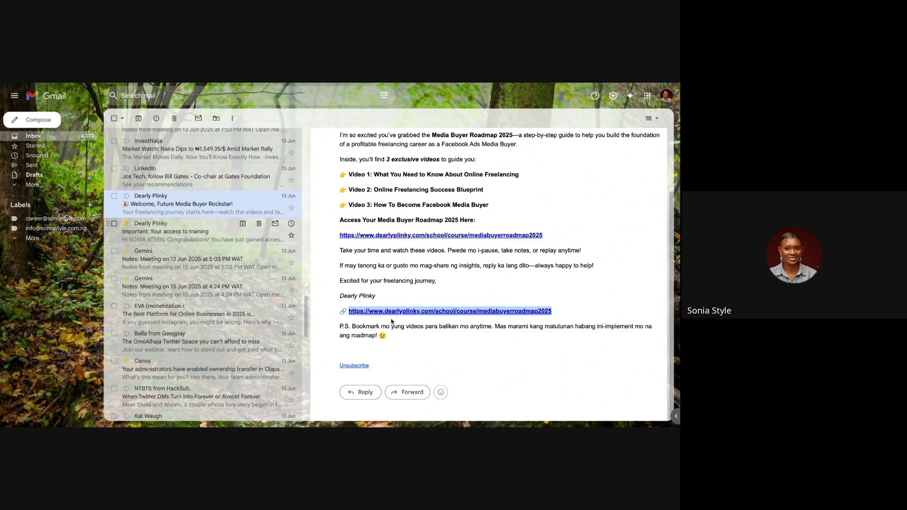
left_click(406, 266)
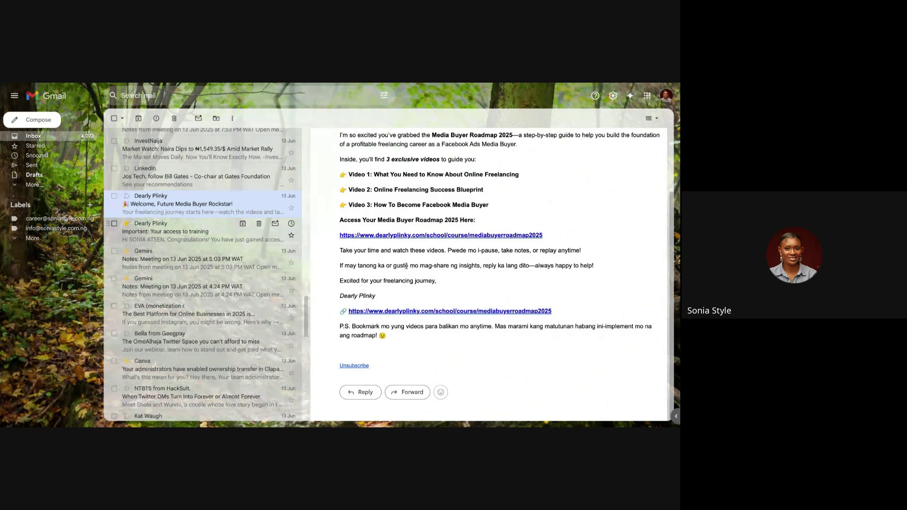
triple_click(411, 238)
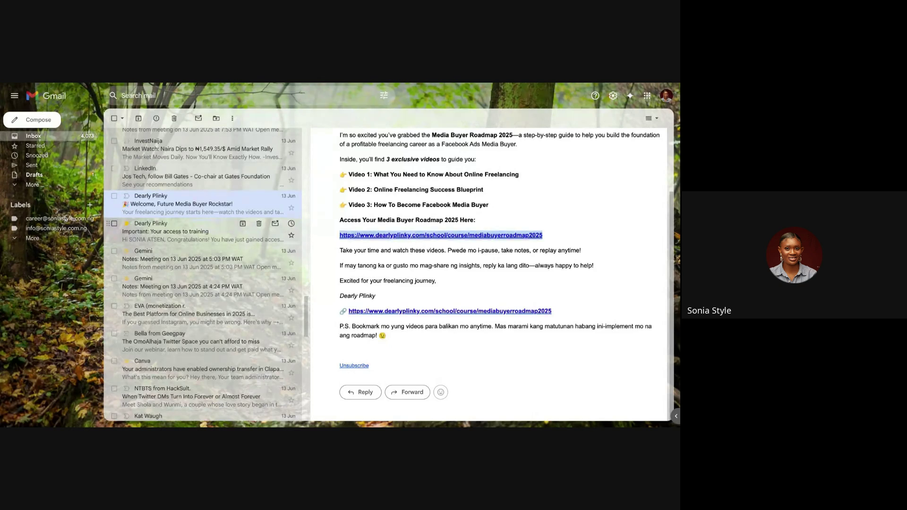